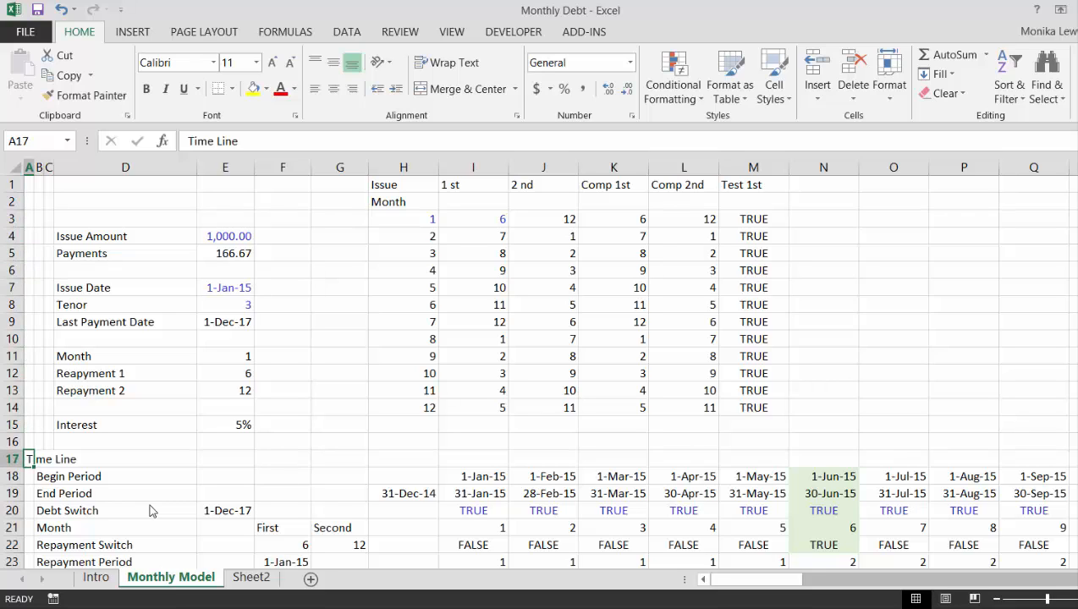
Insert two blank rows at row 16, directly above the Time Line section
{"action": "key", "text": "Up"}
{"action": "key", "text": "shift+space"}
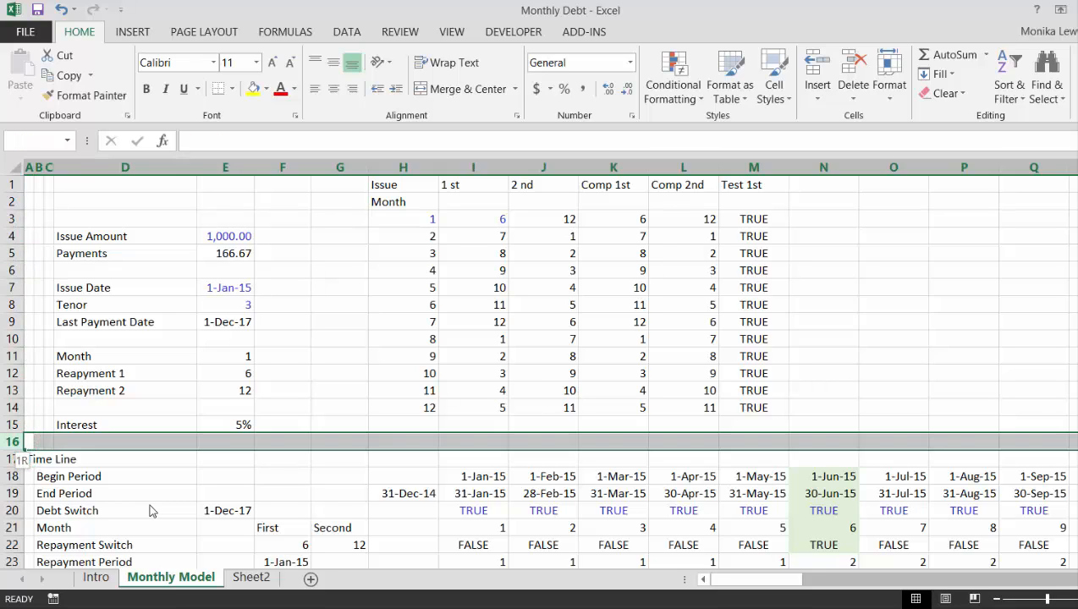
{"action": "key", "text": "ctrl+shift+plus"}
{"action": "key", "text": "ctrl+shift+plus"}
Enter the label "Monthly Cash Flow" in D17, below the Interest assumption
{"action": "key", "text": "Down"}
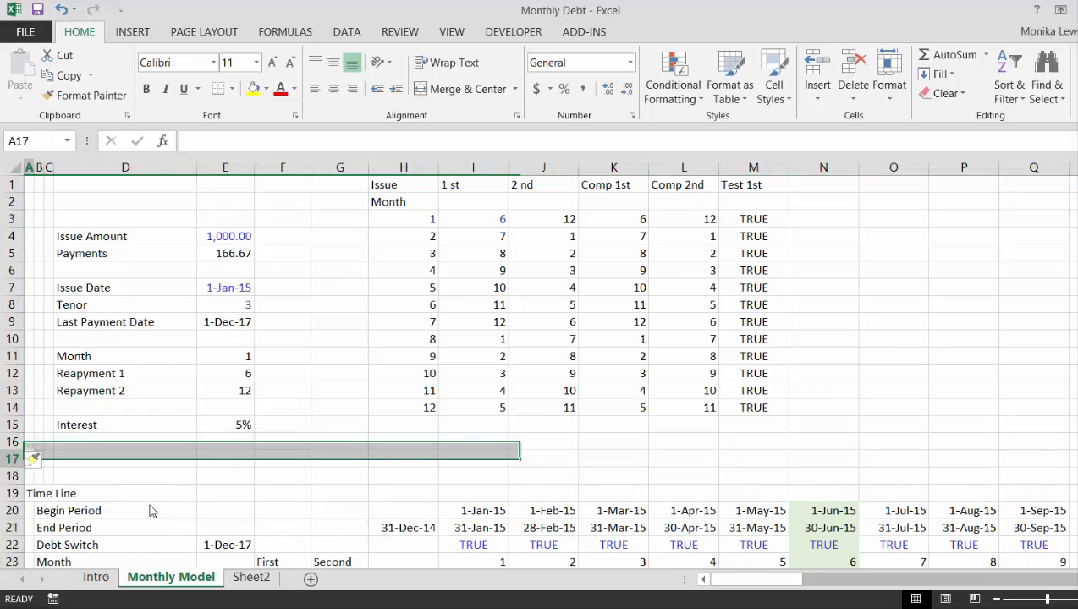
{"action": "key", "text": "Right"}
{"action": "key", "text": "Right"}
{"action": "key", "text": "Right"}
{"action": "type", "text": "Cash Flow"}
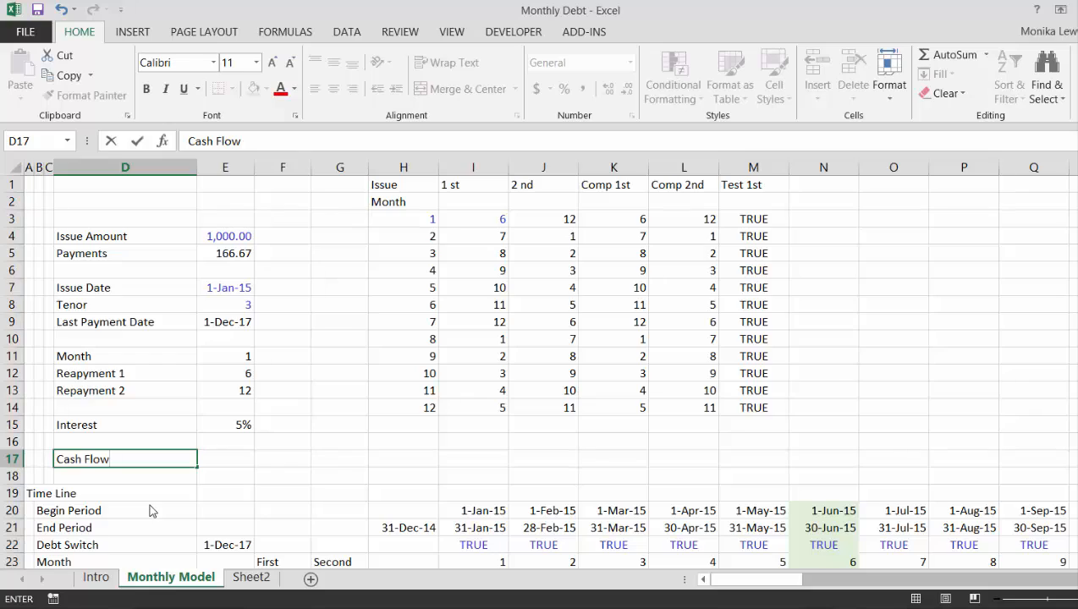
{"action": "key", "text": "BackSpace"}
{"action": "key", "text": "BackSpace"}
{"action": "key", "text": "BackSpace"}
{"action": "key", "text": "BackSpace"}
{"action": "key", "text": "BackSpace"}
{"action": "key", "text": "BackSpace"}
{"action": "key", "text": "BackSpace"}
{"action": "key", "text": "BackSpace"}
{"action": "key", "text": "BackSpace"}
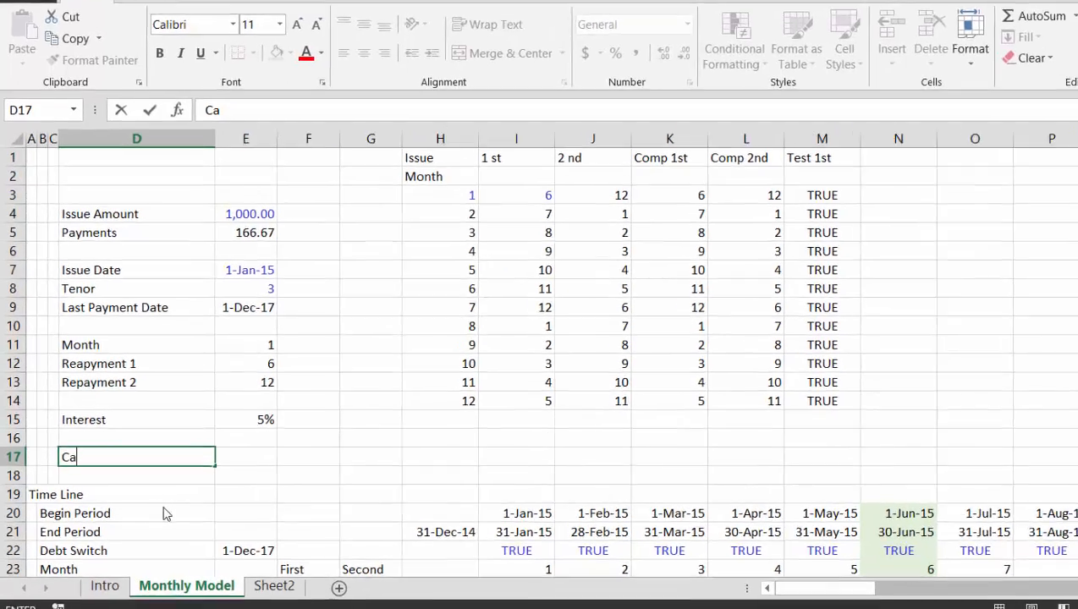
{"action": "type", "text": "Monthl"}
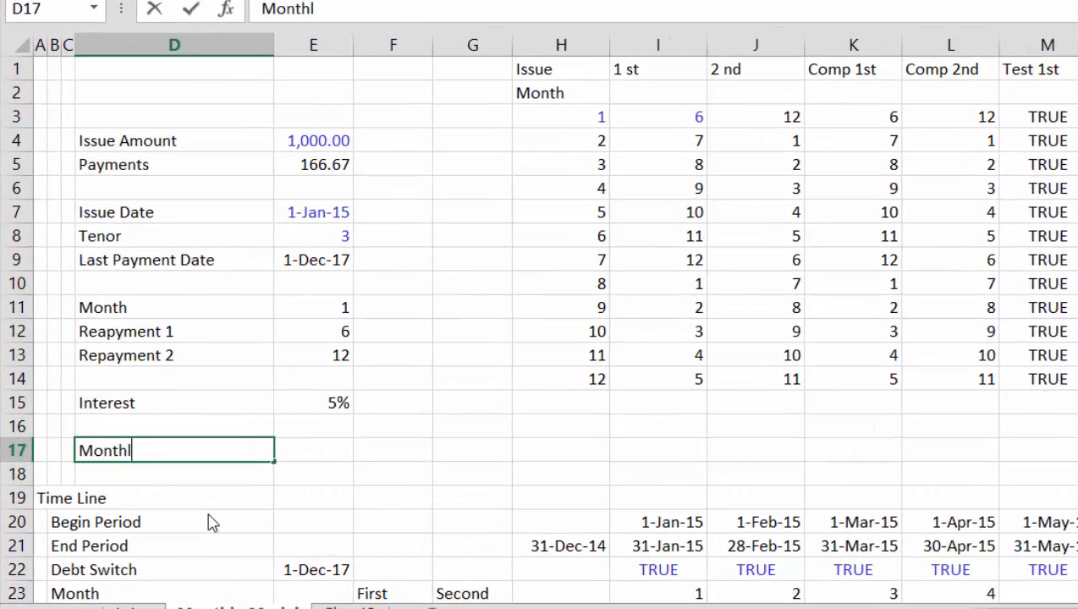
{"action": "type", "text": "y Cash Flow"}
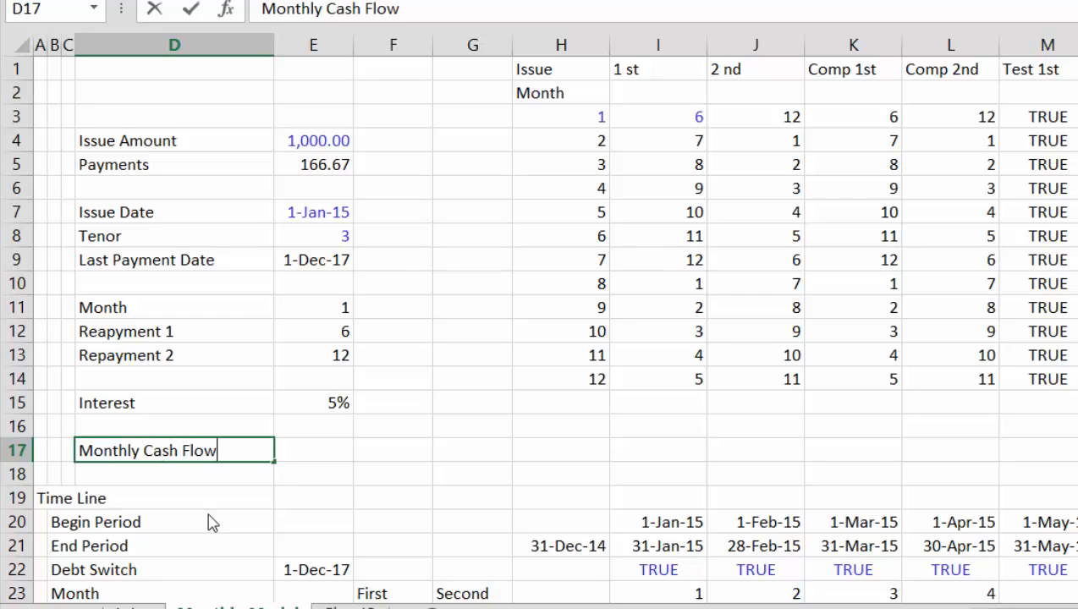
{"action": "key", "text": "Tab"}
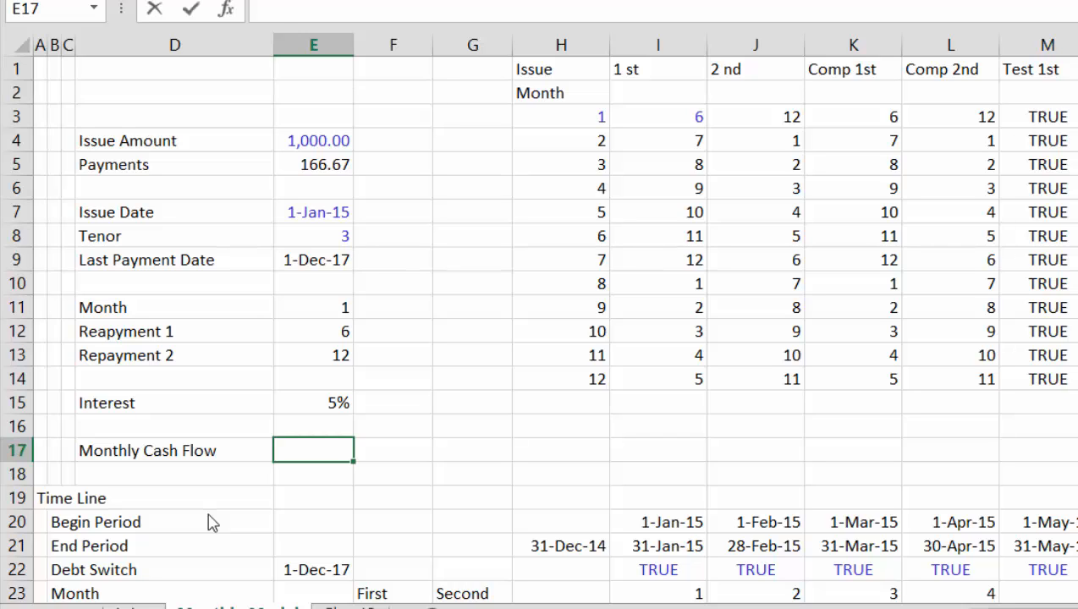
Set the monthly cash flow in E17 to 30, with two decimals and the blue input font colour
{"action": "type", "text": "30%"}
{"action": "key", "text": "Return"}
{"action": "key", "text": "Up"}
{"action": "key", "text": "ctrl+shift+1"}
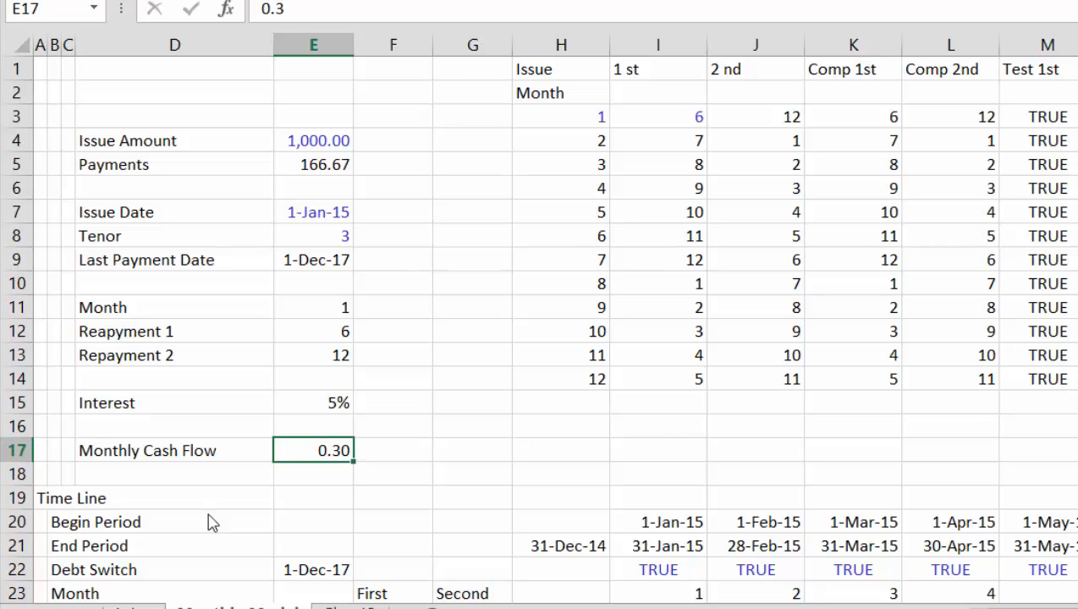
{"action": "type", "text": "30"}
{"action": "key", "text": "Return"}
{"action": "key", "text": "Up"}
{"action": "key", "text": "ctrl+alt+c"}
Enter the section heading "Cash Flow Waterfall" in A35, below the debt schedule
{"action": "key", "text": "Down"}
{"action": "key", "text": "Down"}
{"action": "key", "text": "Down"}
{"action": "key", "text": "Down"}
{"action": "key", "text": "Down"}
{"action": "key", "text": "Down"}
{"action": "key", "text": "Down"}
{"action": "key", "text": "Down"}
{"action": "key", "text": "Down"}
{"action": "key", "text": "Down"}
{"action": "key", "text": "Down"}
{"action": "key", "text": "Down"}
{"action": "key", "text": "Down"}
{"action": "key", "text": "Down"}
{"action": "key", "text": "Down"}
{"action": "key", "text": "Down"}
{"action": "key", "text": "Down"}
{"action": "key", "text": "Down"}
{"action": "key", "text": "Down"}
{"action": "key", "text": "Down"}
{"action": "key", "text": "Down"}
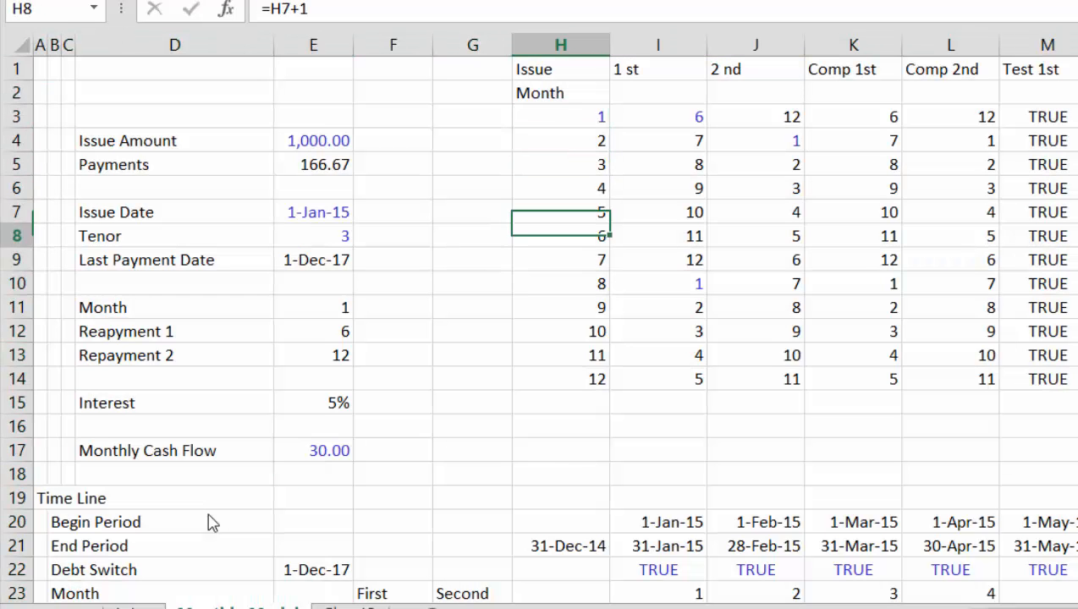
{"action": "key", "text": "Up"}
{"action": "key", "text": "Up"}
{"action": "key", "text": "Up"}
{"action": "key", "text": "Up"}
{"action": "key", "text": "Up"}
{"action": "key", "text": "Up"}
{"action": "key", "text": "Up"}
{"action": "key", "text": "Up"}
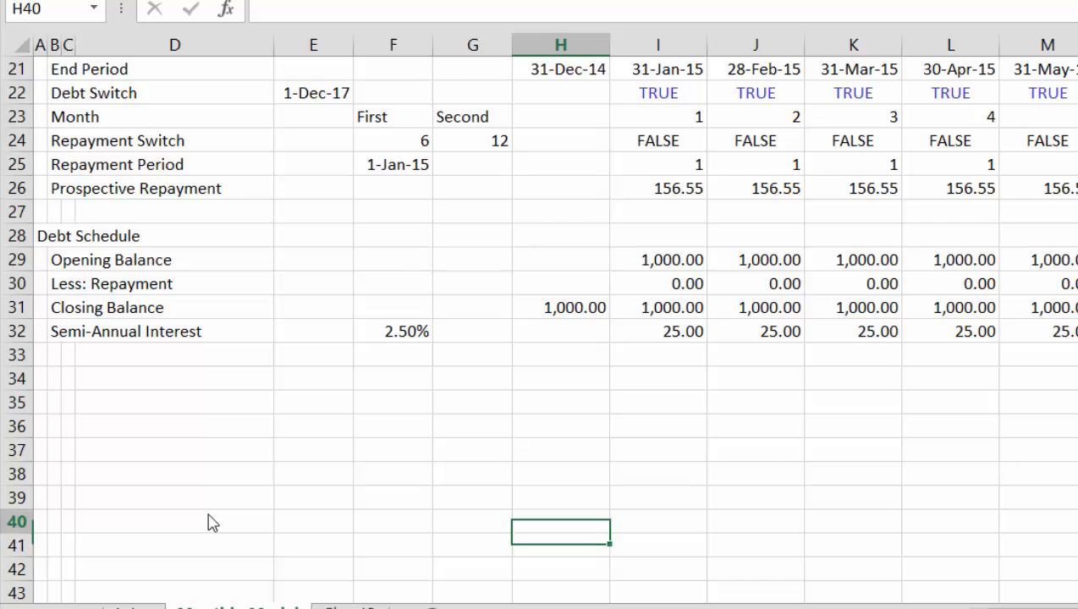
{"action": "key", "text": "Left"}
{"action": "key", "text": "Left"}
{"action": "key", "text": "Left"}
{"action": "key", "text": "Left"}
{"action": "key", "text": "Left"}
{"action": "key", "text": "Down"}
{"action": "key", "text": "Down"}
{"action": "key", "text": "Left"}
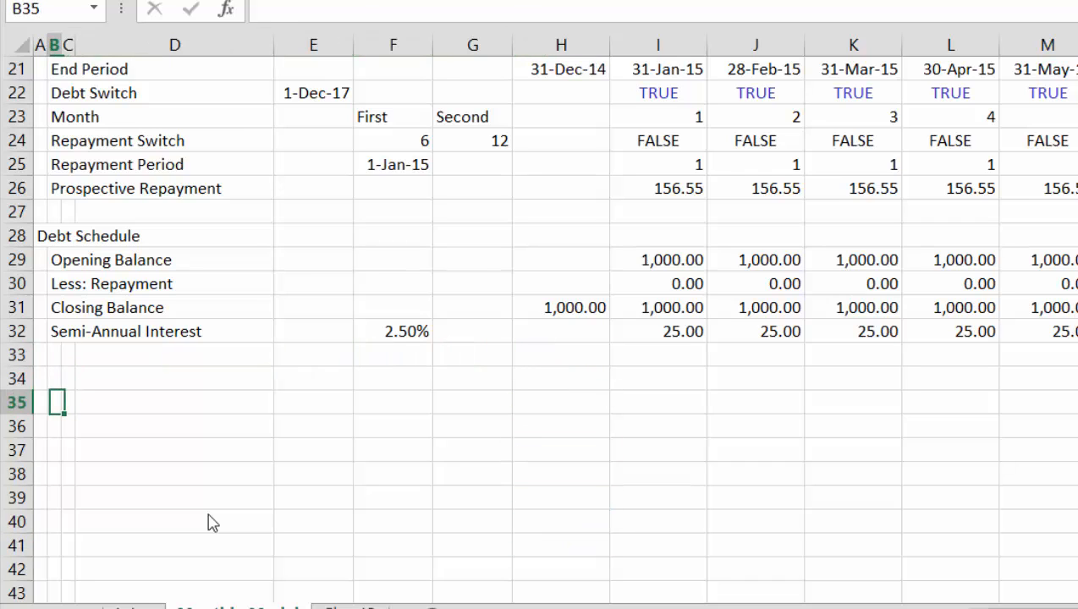
{"action": "key", "text": "Left"}
{"action": "type", "text": "Cash Flow"}
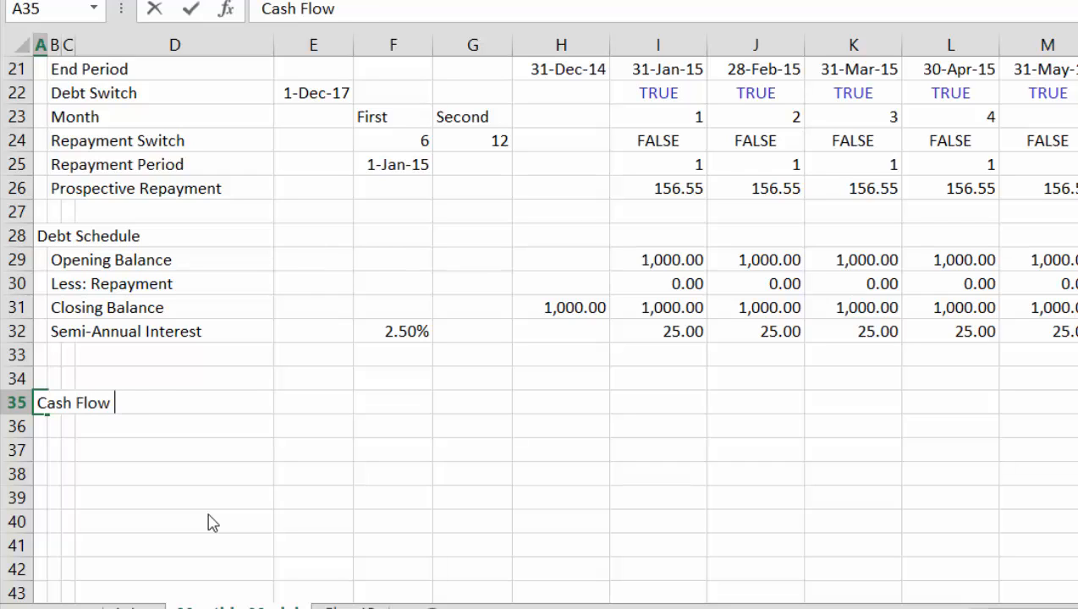
{"action": "type", "text": " Waterfall"}
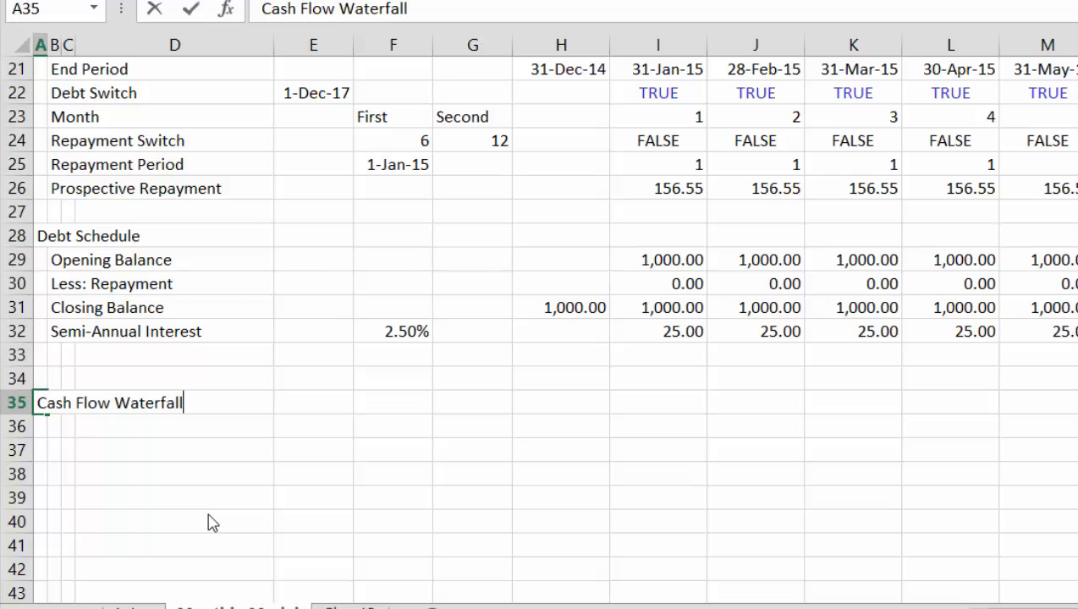
{"action": "key", "text": "Return"}
Label the first waterfall line in B36 "Total Operating Cash Flow"
{"action": "key", "text": "Right"}
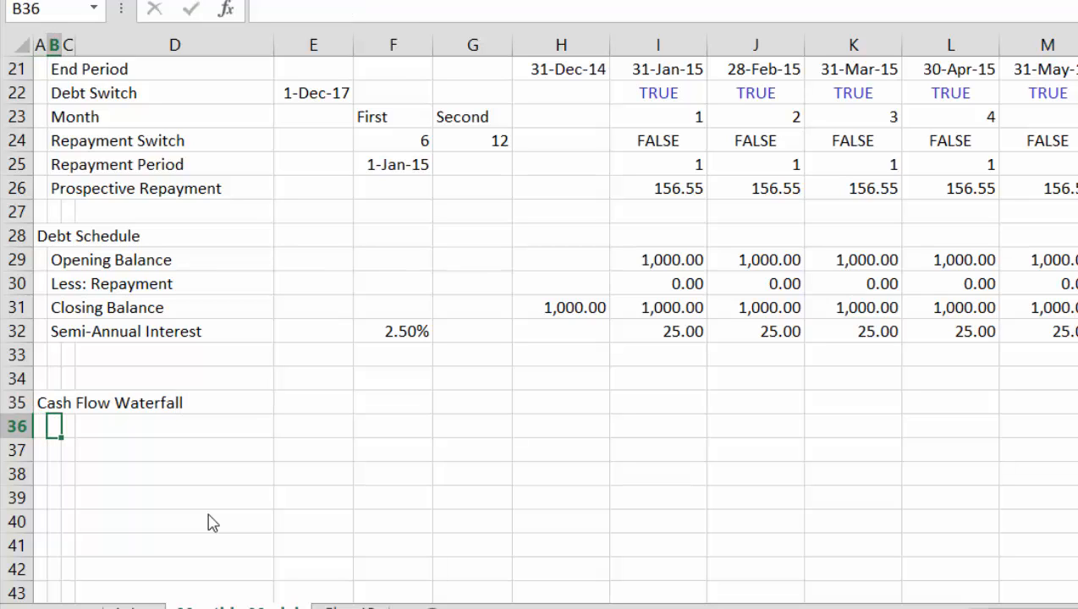
{"action": "type", "text": "Total"}
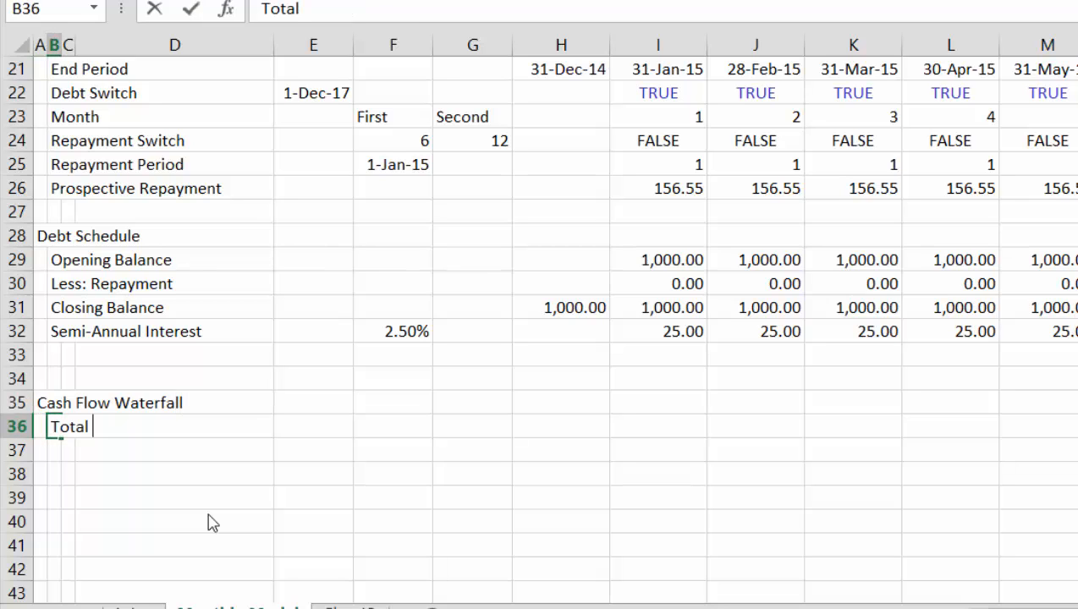
{"action": "type", "text": " P"}
{"action": "key", "text": "BackSpace"}
{"action": "type", "text": "Cash"}
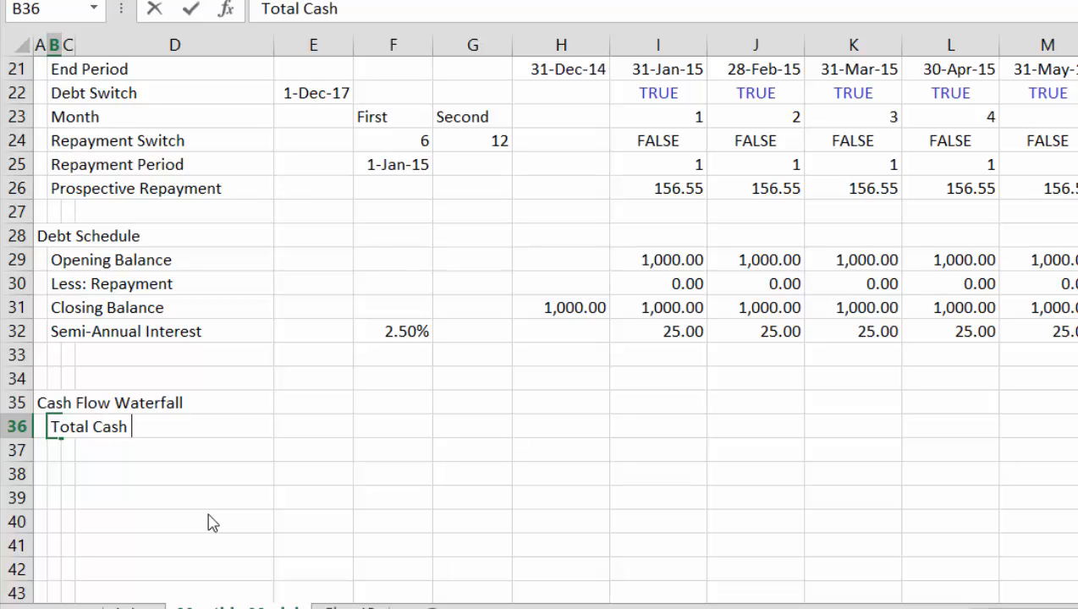
{"action": "key", "text": "BackSpace"}
{"action": "key", "text": "BackSpace"}
{"action": "key", "text": "BackSpace"}
{"action": "key", "text": "BackSpace"}
{"action": "type", "text": "Op"}
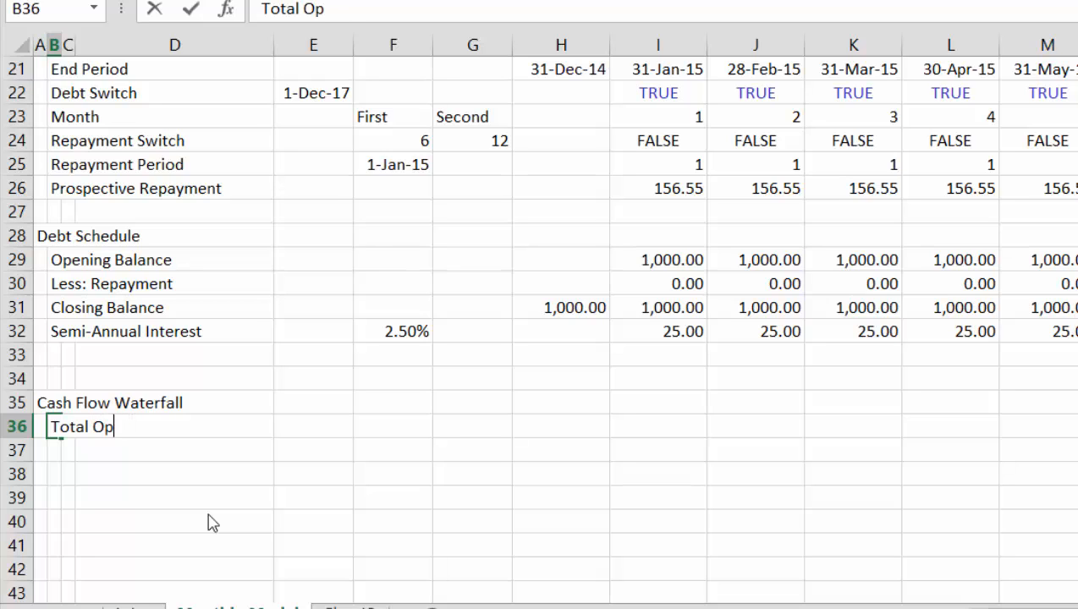
{"action": "type", "text": "erating Cash "}
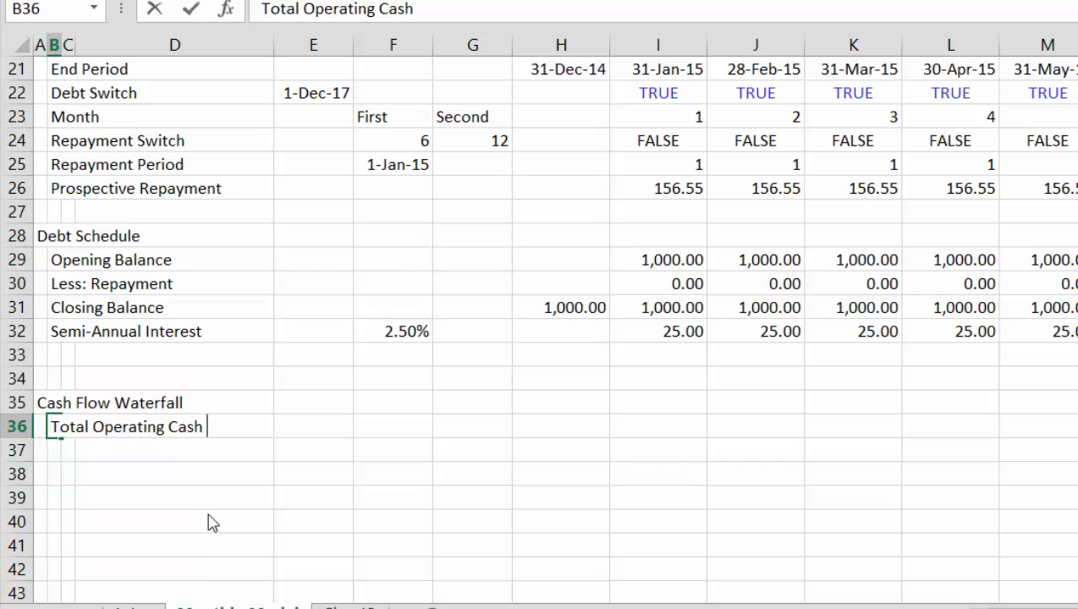
{"action": "type", "text": "Flow"}
{"action": "key", "text": "Return"}
{"action": "key", "text": "Up"}
{"action": "key", "text": "Right"}
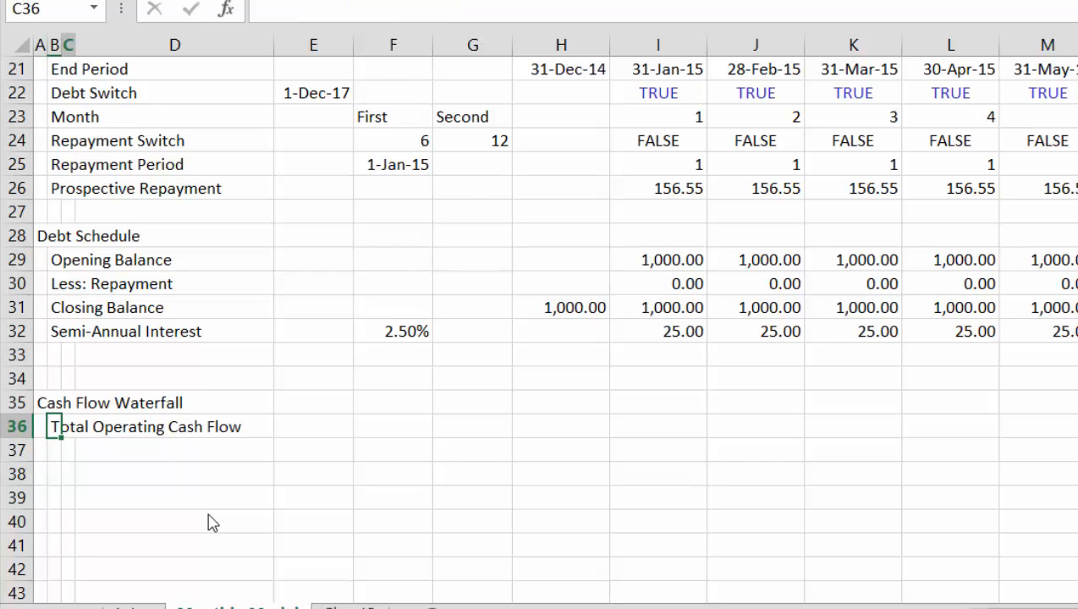
{"action": "key", "text": "Right"}
{"action": "key", "text": "Right"}
{"action": "key", "text": "Right"}
{"action": "key", "text": "Right"}
{"action": "key", "text": "Right"}
{"action": "key", "text": "Right"}
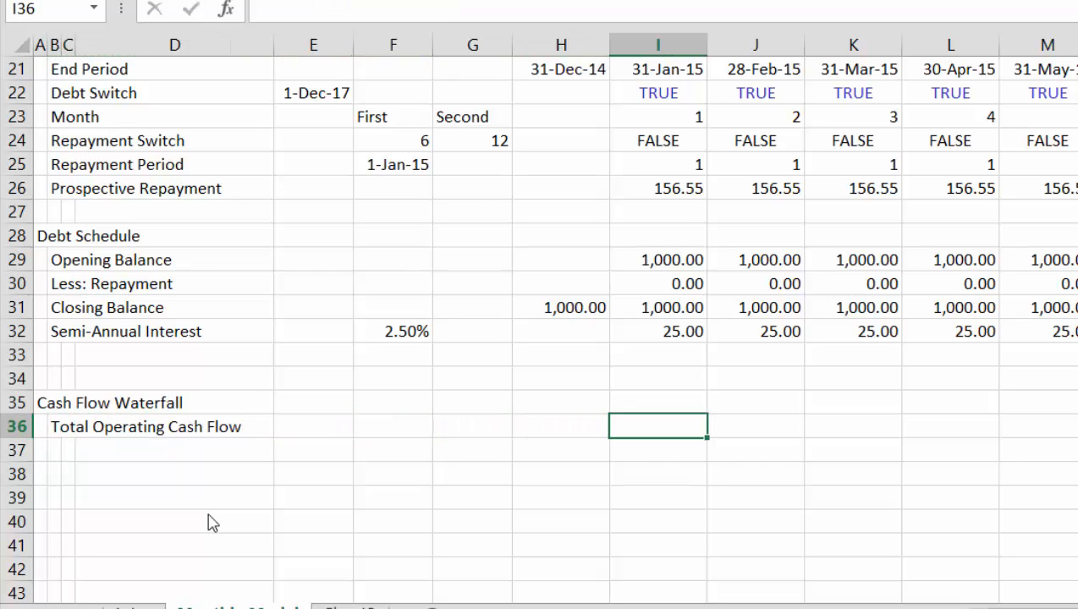
{"action": "type", "text": "="}
{"action": "key", "text": "Left"}
{"action": "key", "text": "Left"}
{"action": "key", "text": "Left"}
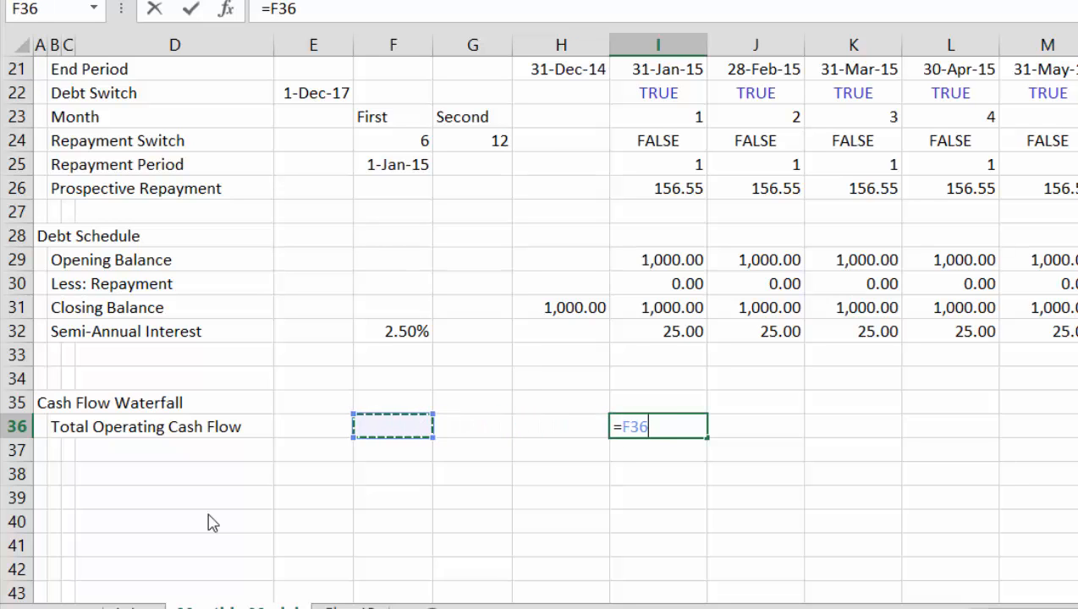
{"action": "key", "text": "Escape"}
Link F36 on the Total Operating Cash Flow line to the monthly cash flow assumption with the absolute reference =$E$17
{"action": "key", "text": "Left"}
{"action": "key", "text": "Left"}
{"action": "key", "text": "Left"}
{"action": "type", "text": "="}
{"action": "key", "text": "Up"}
{"action": "key", "text": "Up"}
{"action": "key", "text": "Up"}
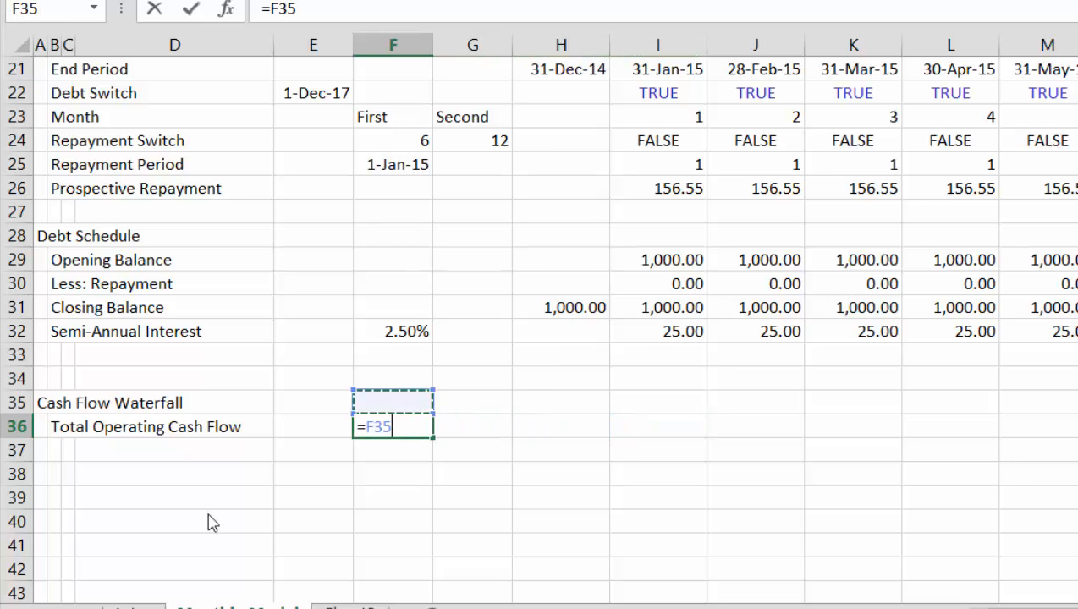
{"action": "key", "text": "Up"}
{"action": "key", "text": "Up"}
{"action": "key", "text": "Up"}
{"action": "key", "text": "Up"}
{"action": "key", "text": "Up"}
{"action": "key", "text": "Up"}
{"action": "key", "text": "Up"}
{"action": "key", "text": "Up"}
{"action": "key", "text": "Up"}
{"action": "key", "text": "Up"}
{"action": "key", "text": "Up"}
{"action": "key", "text": "Up"}
{"action": "key", "text": "Up"}
{"action": "key", "text": "Up"}
{"action": "key", "text": "Up"}
{"action": "key", "text": "Up"}
{"action": "key", "text": "Up"}
{"action": "key", "text": "Up"}
{"action": "key", "text": "Up"}
{"action": "key", "text": "Up"}
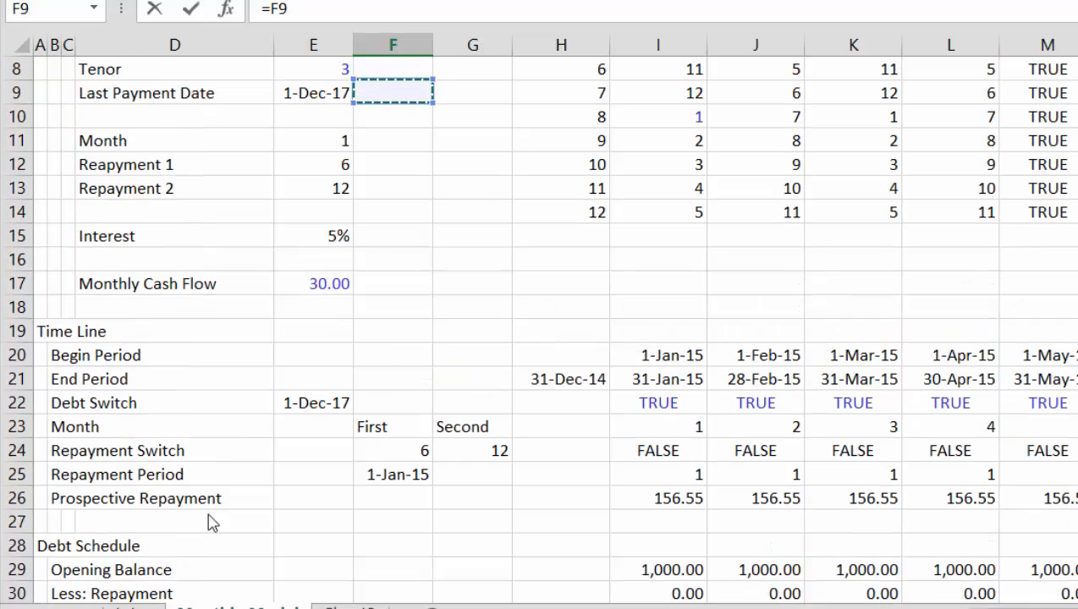
{"action": "key", "text": "Down"}
{"action": "key", "text": "Down"}
{"action": "key", "text": "Down"}
{"action": "key", "text": "Down"}
{"action": "key", "text": "Down"}
{"action": "key", "text": "Down"}
{"action": "key", "text": "Down"}
{"action": "key", "text": "Down"}
{"action": "key", "text": "Down"}
{"action": "key", "text": "Left"}
{"action": "key", "text": "Up"}
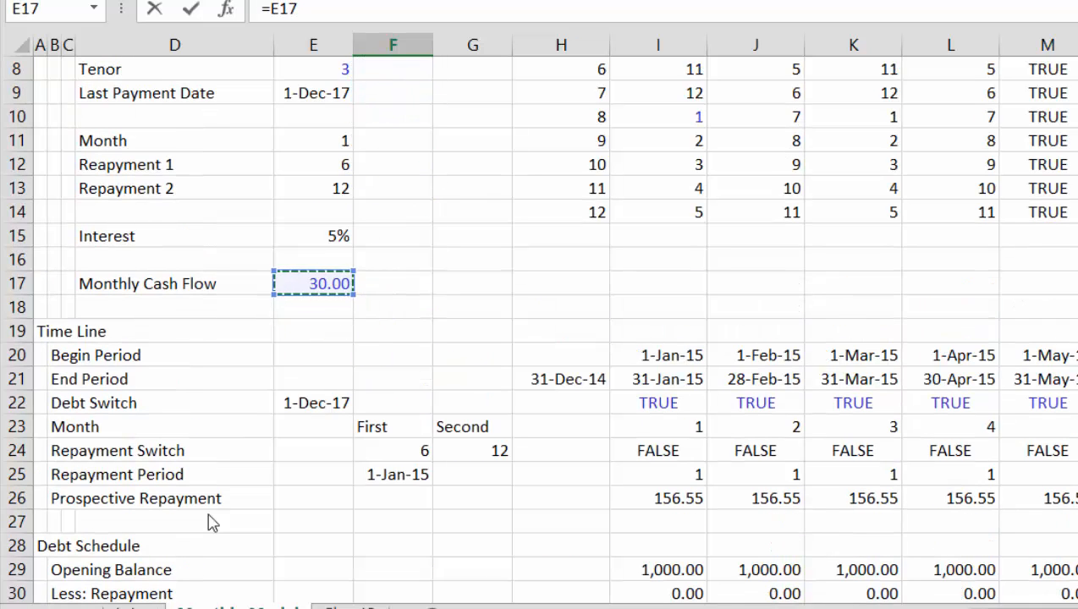
{"action": "key", "text": "F4"}
{"action": "key", "text": "Return"}
Enter =$F$36 in I36 and fill it right across the monthly columns of the Total Operating Cash Flow row
{"action": "key", "text": "Up"}
{"action": "key", "text": "Right"}
{"action": "key", "text": "Right"}
{"action": "key", "text": "Right"}
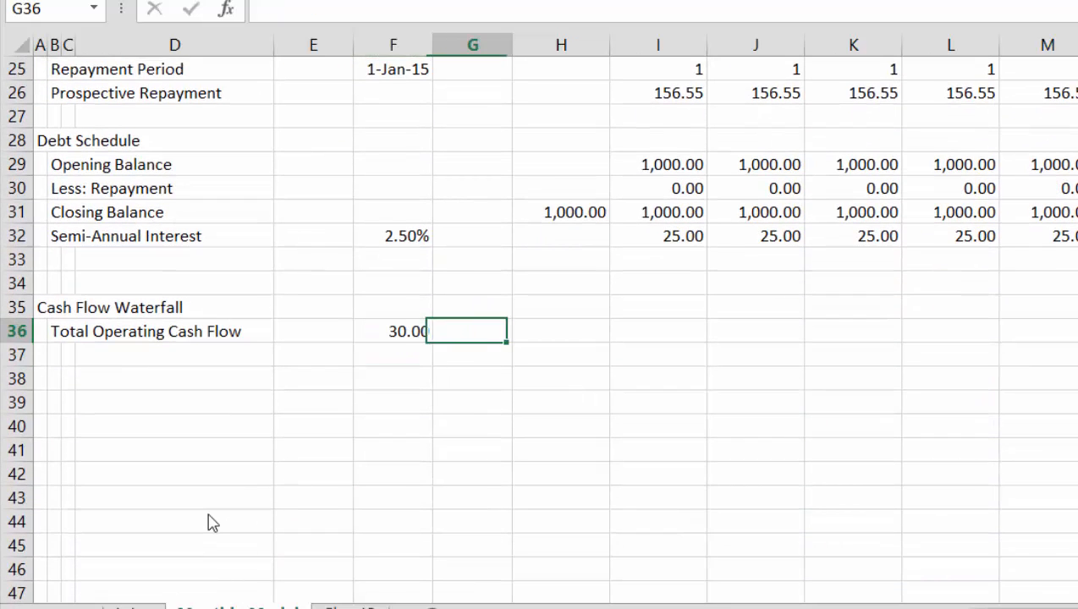
{"action": "type", "text": "="}
{"action": "key", "text": "Left"}
{"action": "key", "text": "Left"}
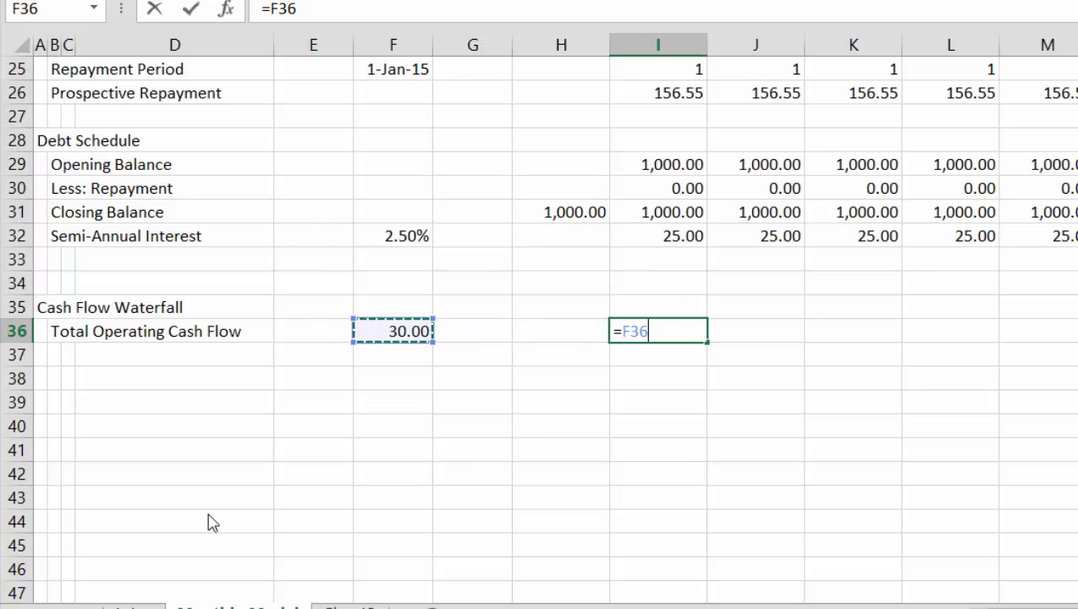
{"action": "key", "text": "F4"}
{"action": "key", "text": "ctrl+Return"}
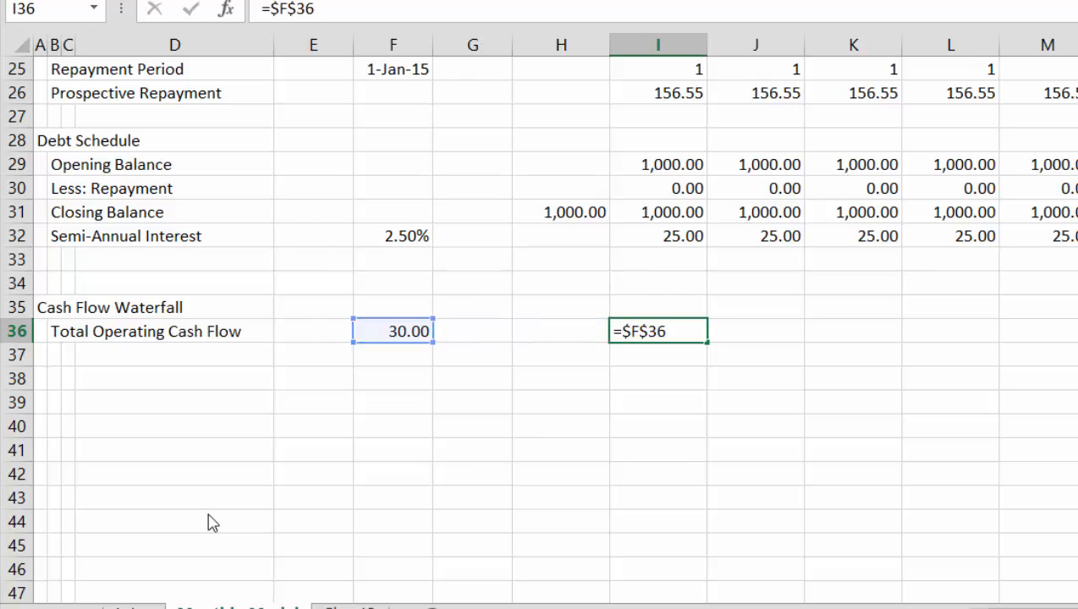
{"action": "key", "text": "ctrl+shift+Right"}
{"action": "key", "text": "ctrl+r"}
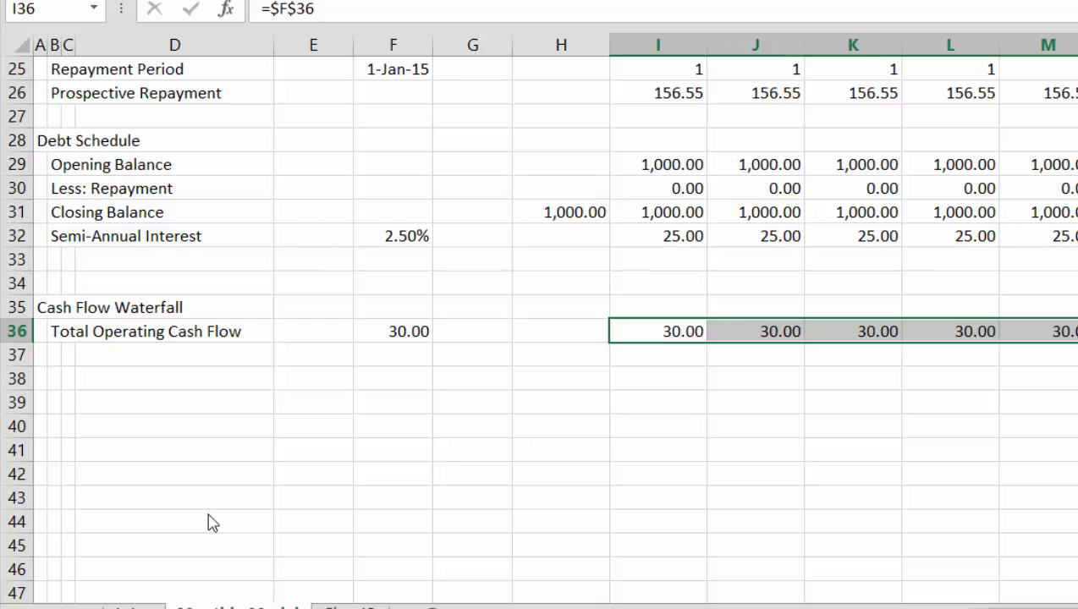
Insert six blank rows at row 34 to make room above the Cash Flow Waterfall section
{"action": "key", "text": "Down"}
{"action": "key", "text": "Down"}
{"action": "key", "text": "Left"}
{"action": "key", "text": "Left"}
{"action": "key", "text": "Left"}
{"action": "key", "text": "Left"}
{"action": "key", "text": "Left"}
{"action": "key", "text": "Left"}
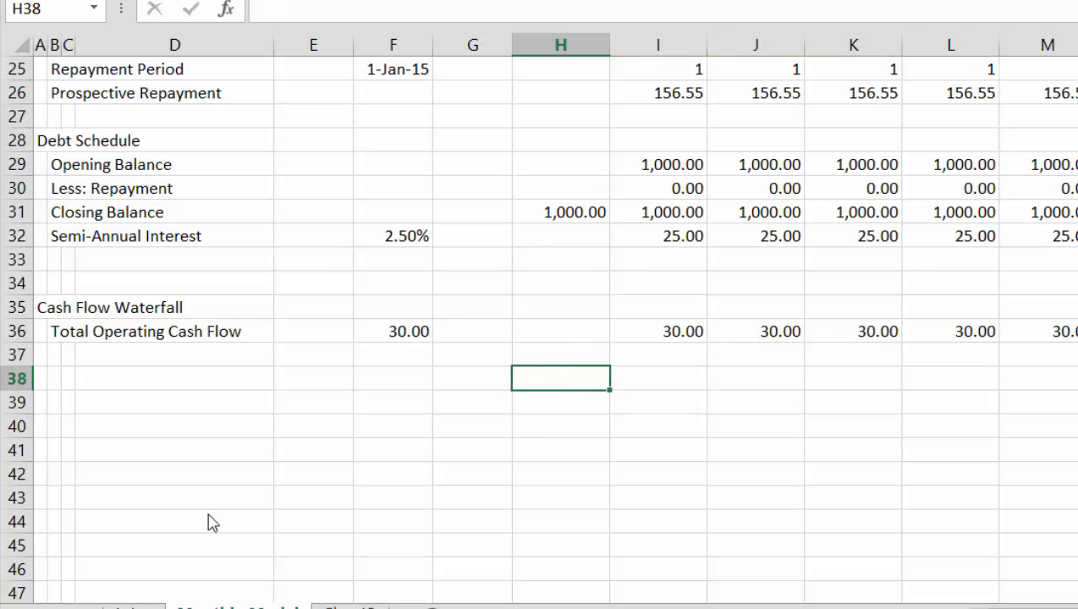
{"action": "key", "text": "Left"}
{"action": "key", "text": "Left"}
{"action": "key", "text": "Up"}
{"action": "key", "text": "Up"}
{"action": "key", "text": "Up"}
{"action": "key", "text": "Up"}
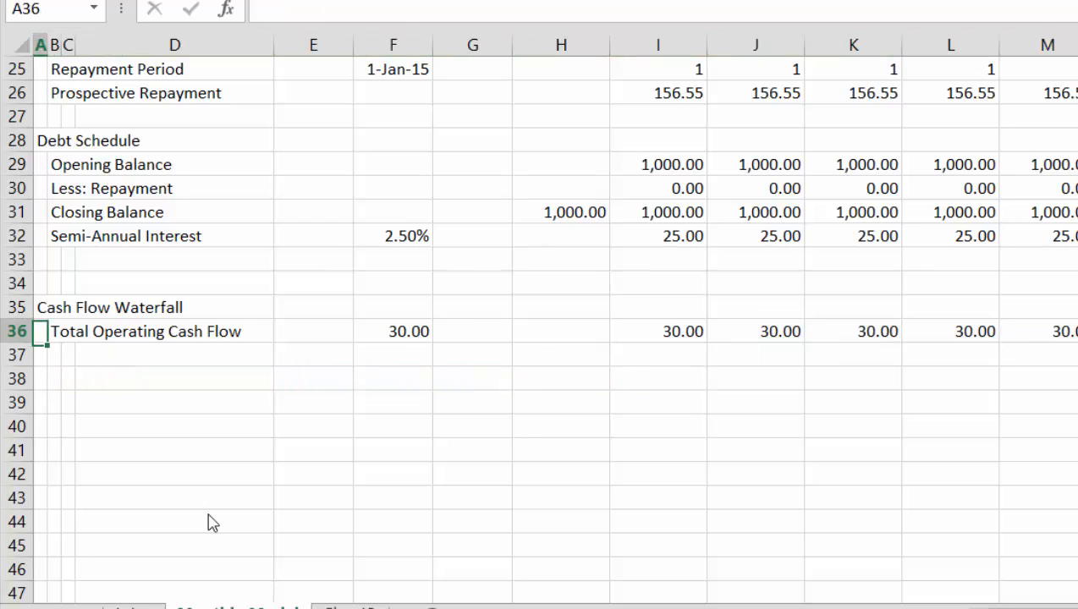
{"action": "key", "text": "shift+space"}
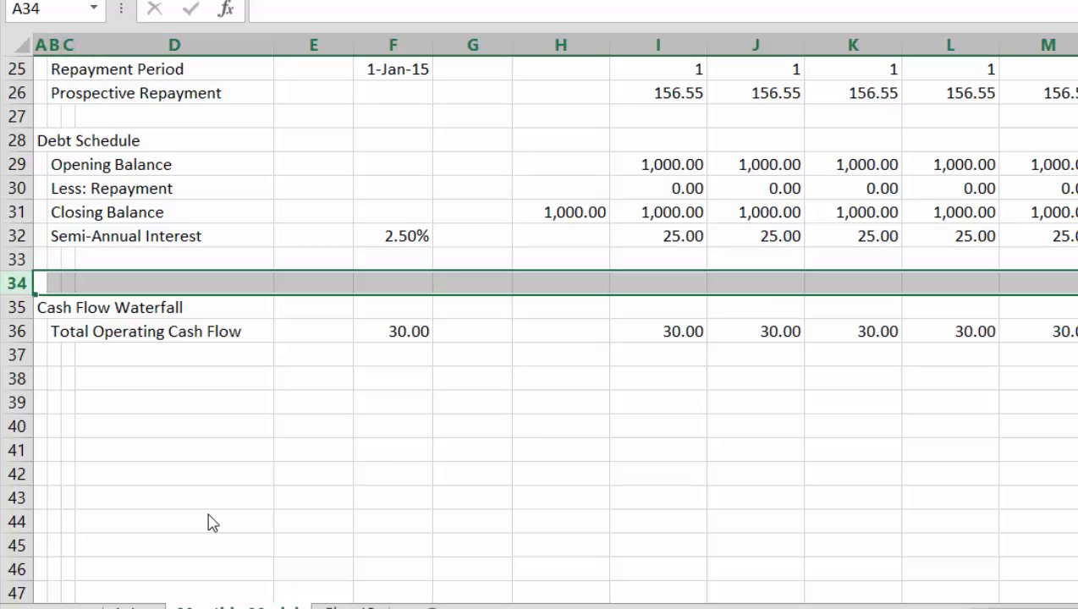
{"action": "key", "text": "shift+Down"}
{"action": "key", "text": "shift+Down"}
{"action": "key", "text": "shift+Down"}
{"action": "key", "text": "shift+Down"}
{"action": "key", "text": "shift+Down"}
{"action": "key", "text": "ctrl+plus"}
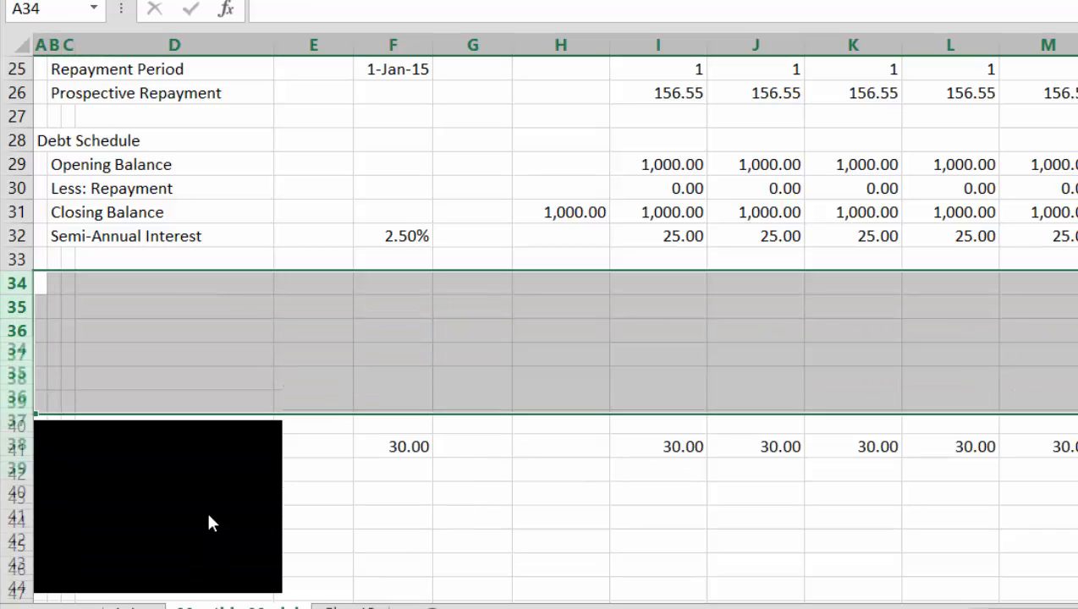
{"action": "key", "text": "Up"}
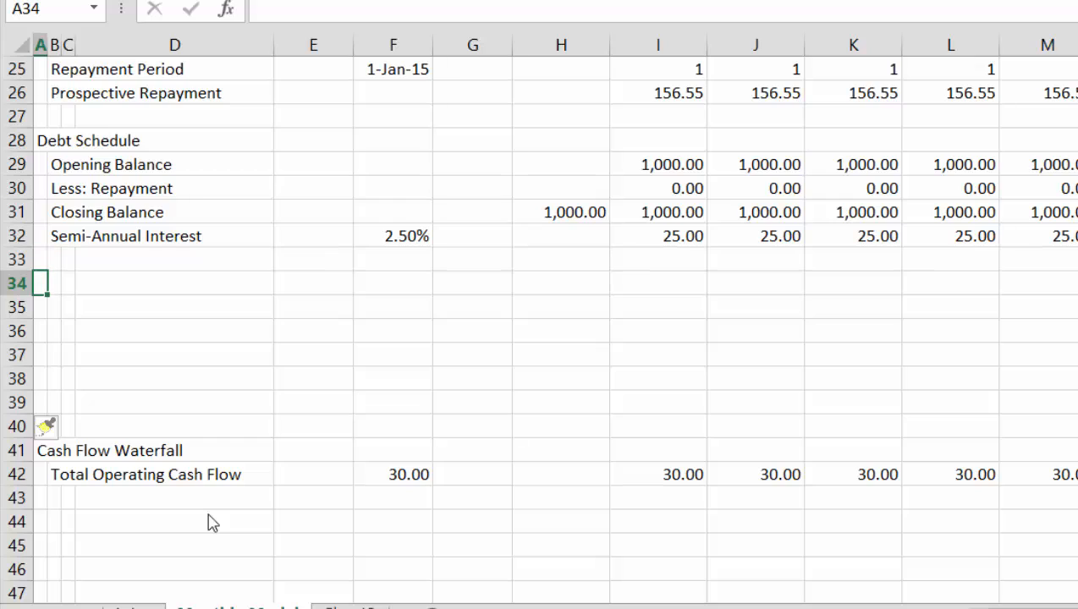
Title the new section in A34 "Debt Service Account"
{"action": "type", "text": "Debt Ser"}
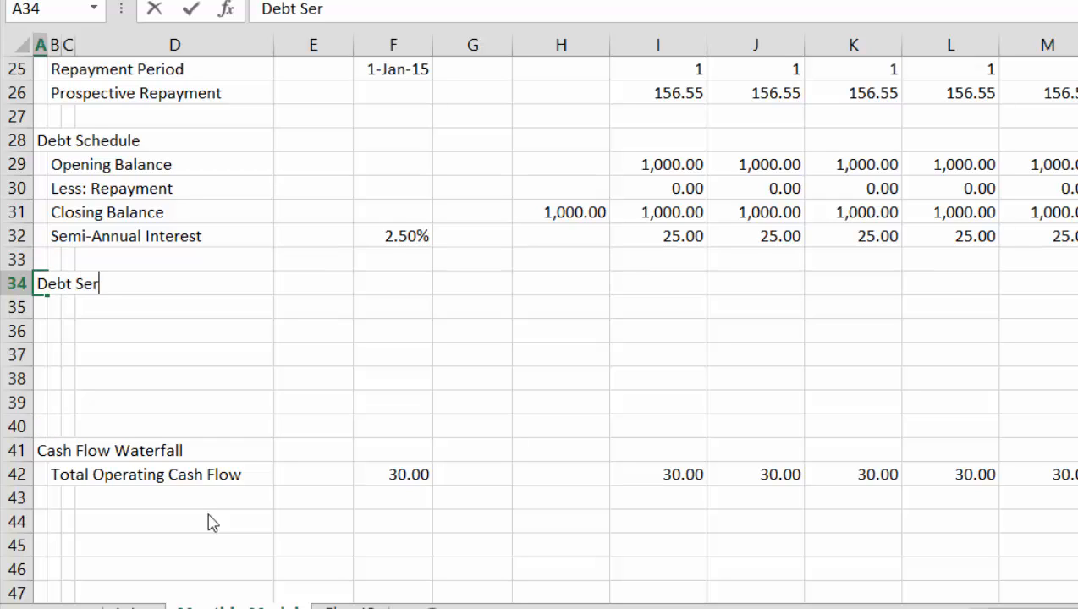
{"action": "type", "text": "vice Account"}
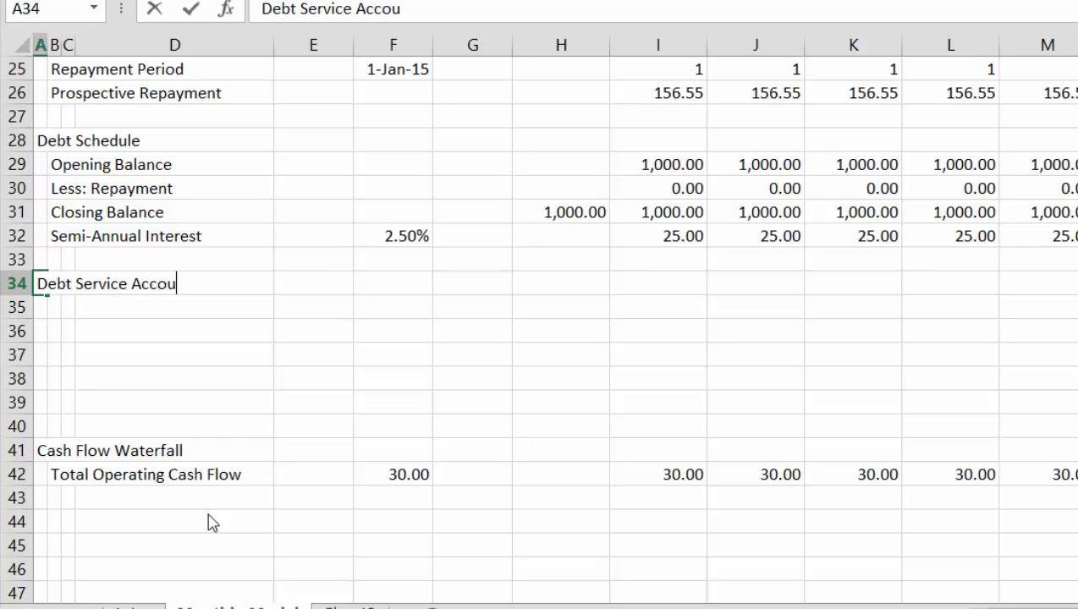
{"action": "key", "text": "Return"}
{"action": "key", "text": "Return"}
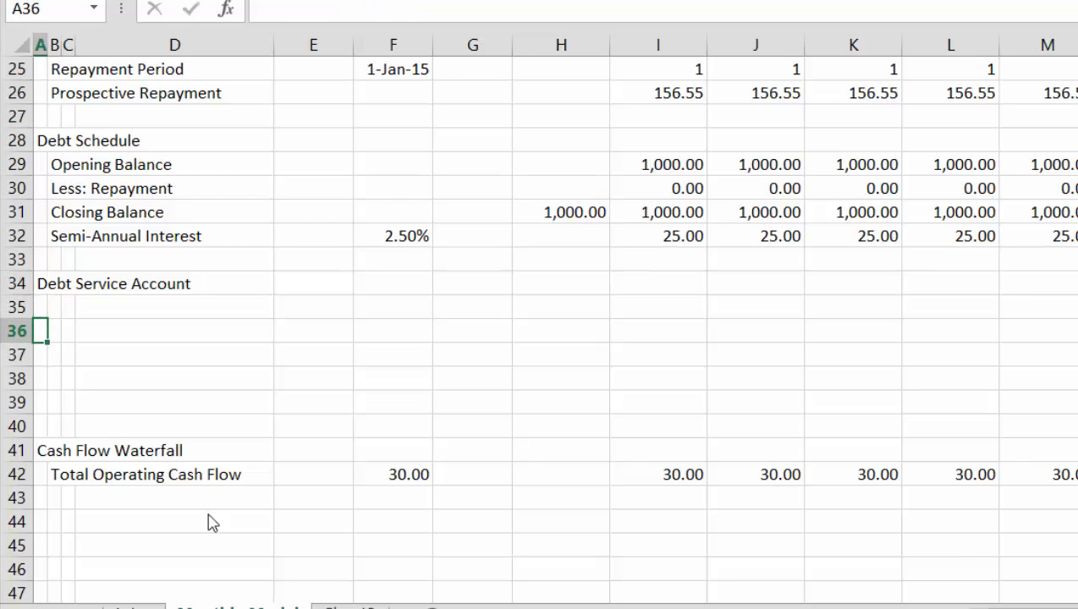
Label the second waterfall line in B43 "Less: Deposits into Debt Service Account" and widen column D to fit it
{"action": "key", "text": "ctrl+Down"}
{"action": "key", "text": "Down"}
{"action": "key", "text": "Down"}
{"action": "key", "text": "Right"}
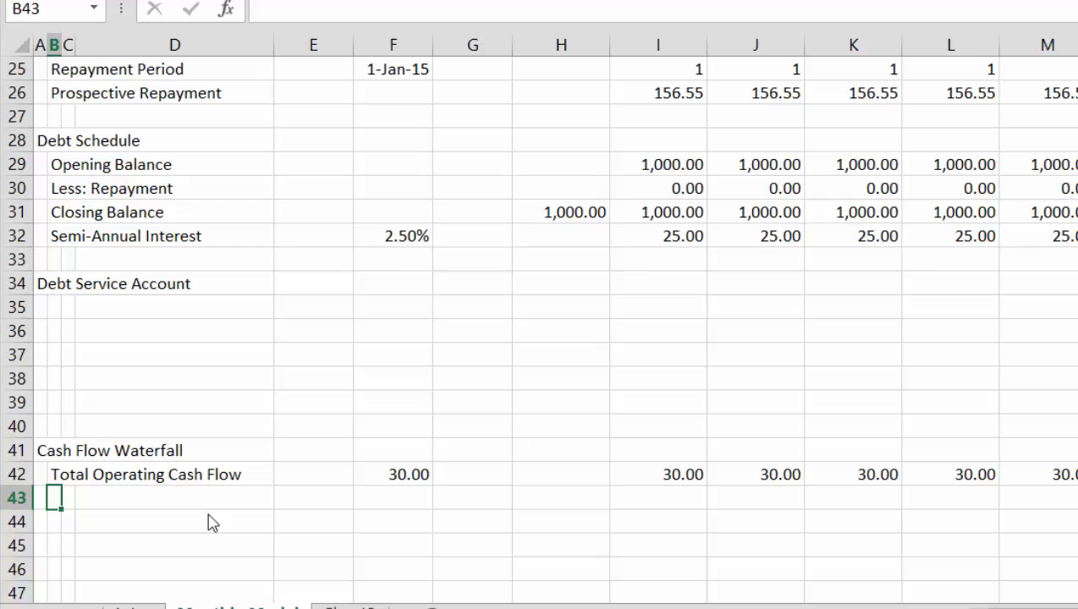
{"action": "type", "text": "Less:"}
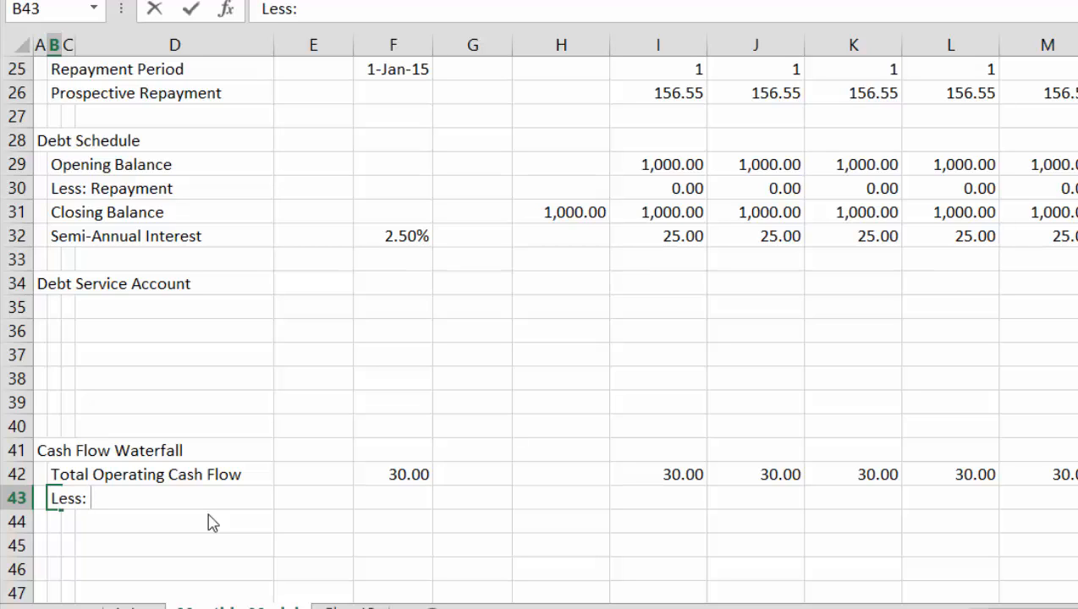
{"action": "type", "text": " Dep"}
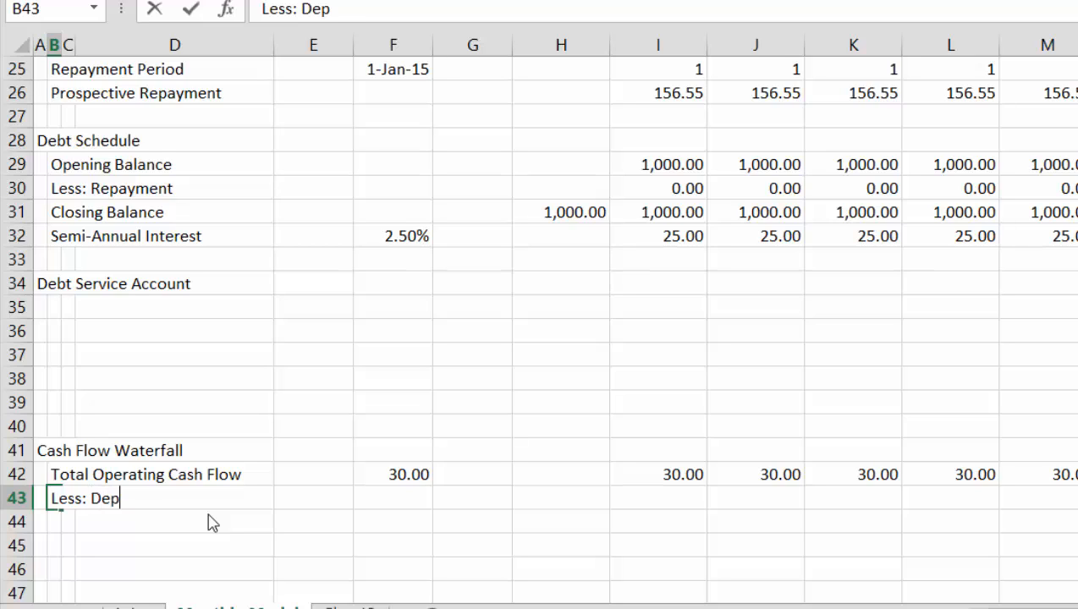
{"action": "type", "text": "osits"}
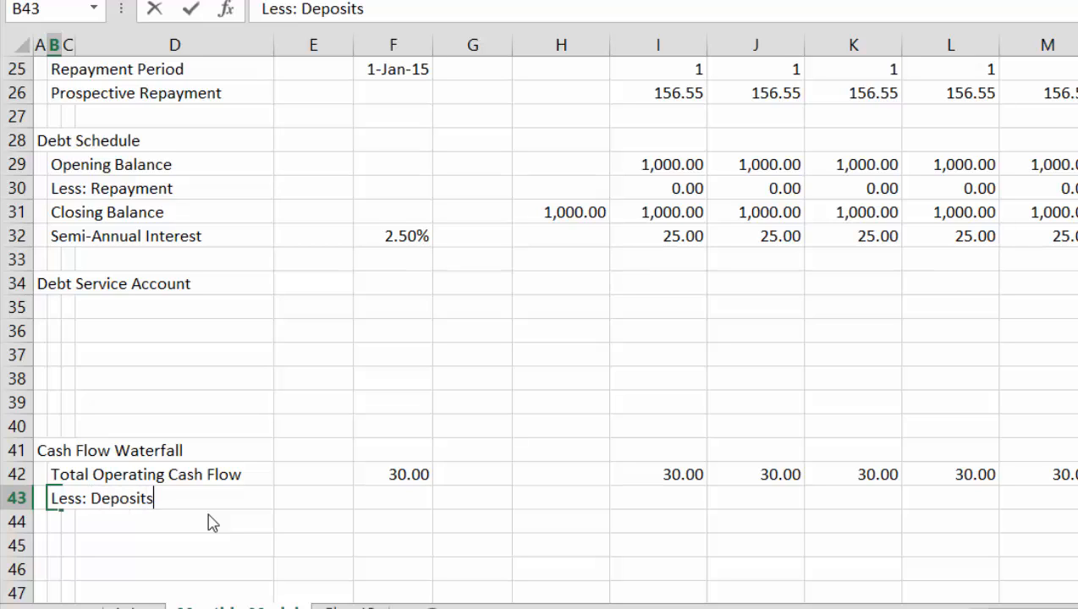
{"action": "type", "text": " int o Debt"}
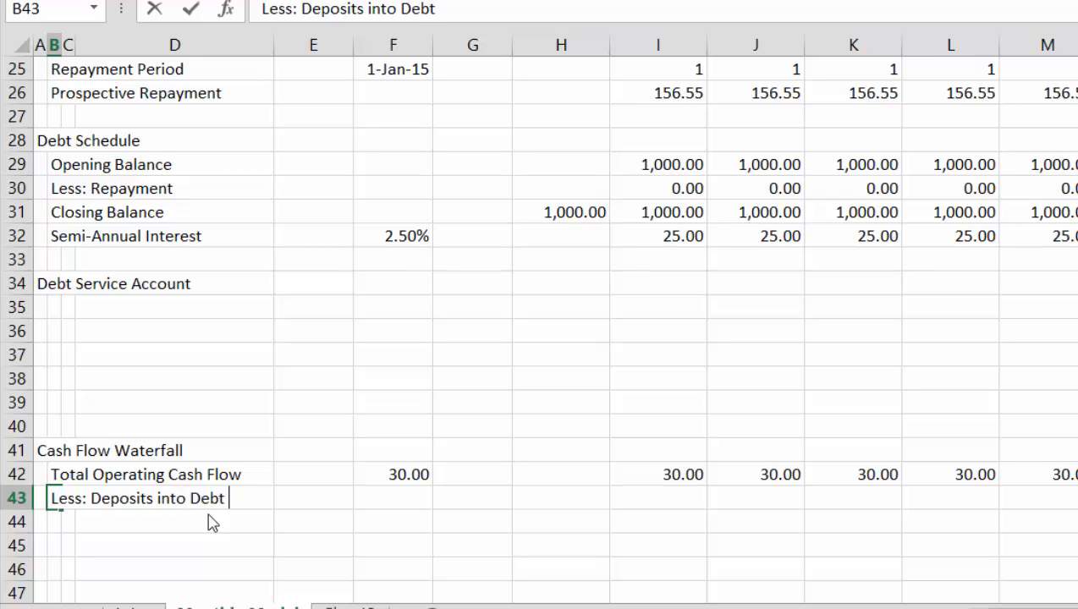
{"action": "type", "text": " SErv"}
{"action": "key", "text": "BackSpace"}
{"action": "key", "text": "BackSpace"}
{"action": "key", "text": "BackSpace"}
{"action": "type", "text": "ervi"}
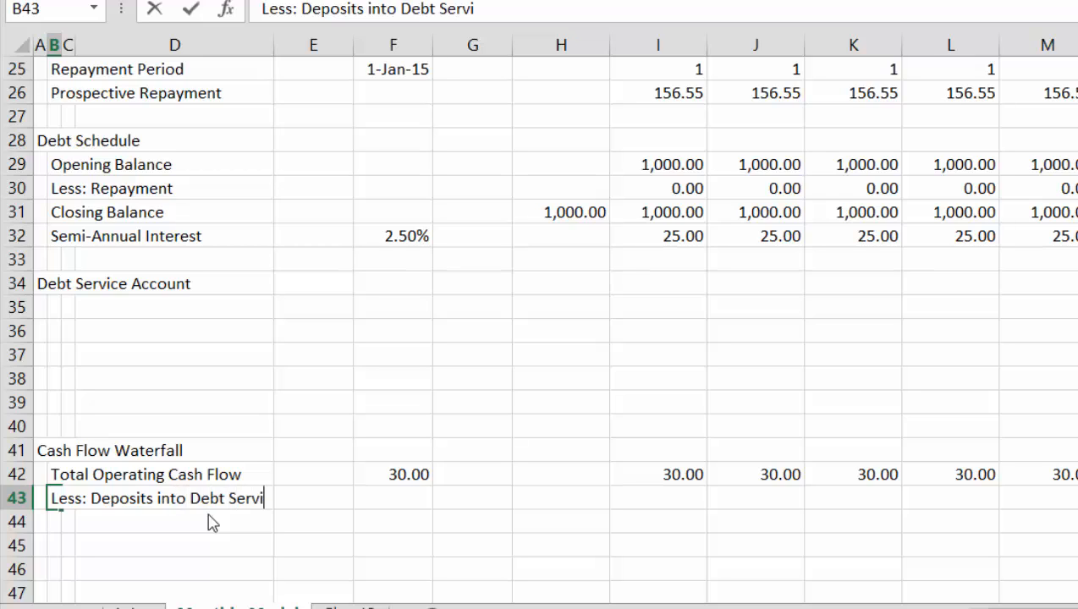
{"action": "type", "text": "ce Accou"}
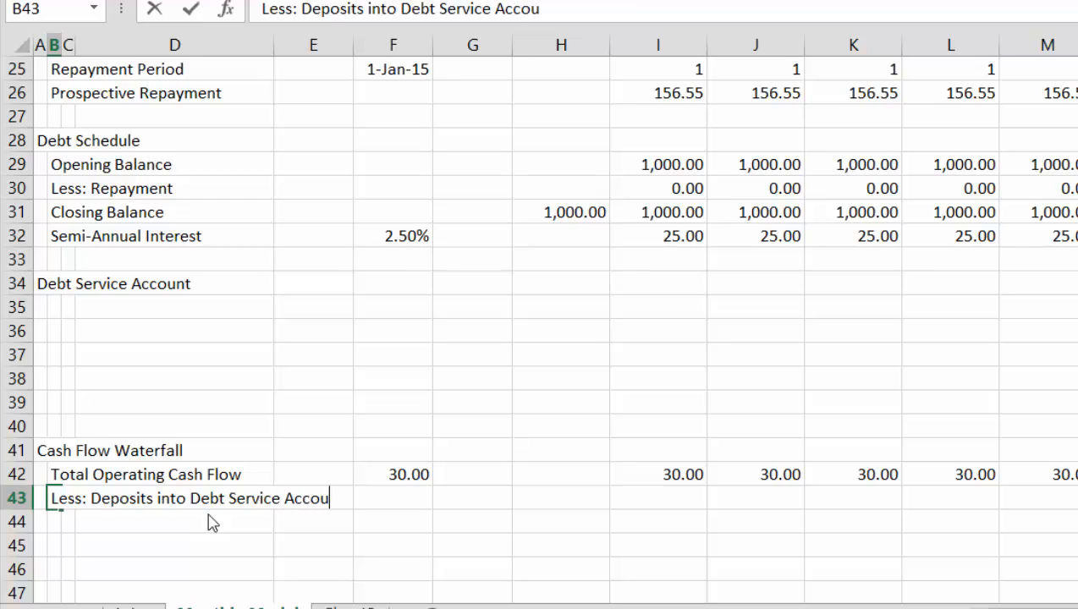
{"action": "type", "text": "nt"}
{"action": "key", "text": "BackSpace"}
{"action": "type", "text": "nt"}
{"action": "key", "text": "Return"}
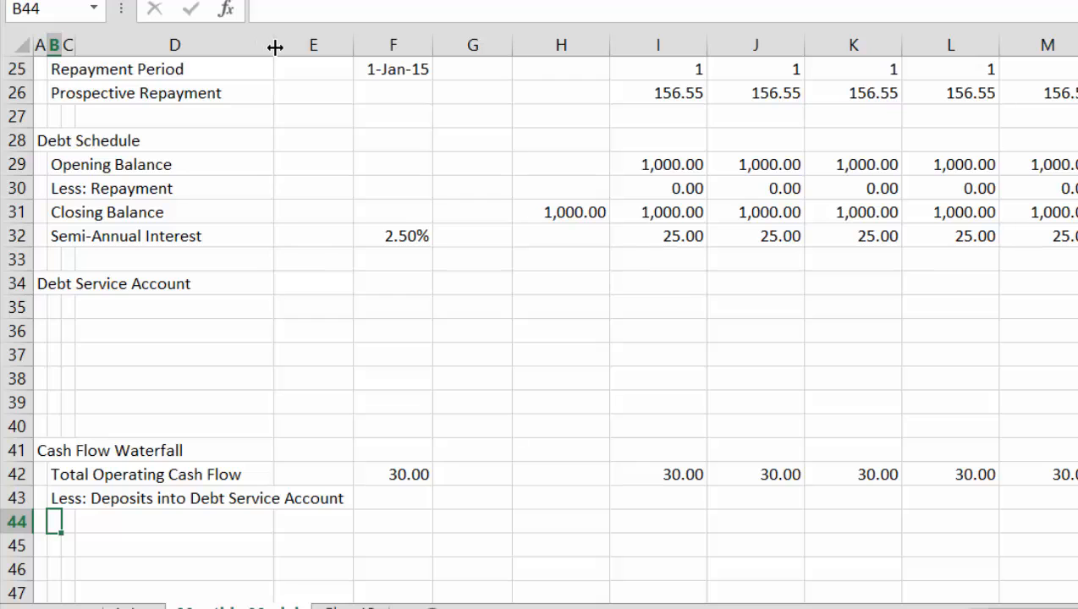
{"action": "left_click_drag", "start_coordinate": [274, 47], "coordinate": [359, 75]}
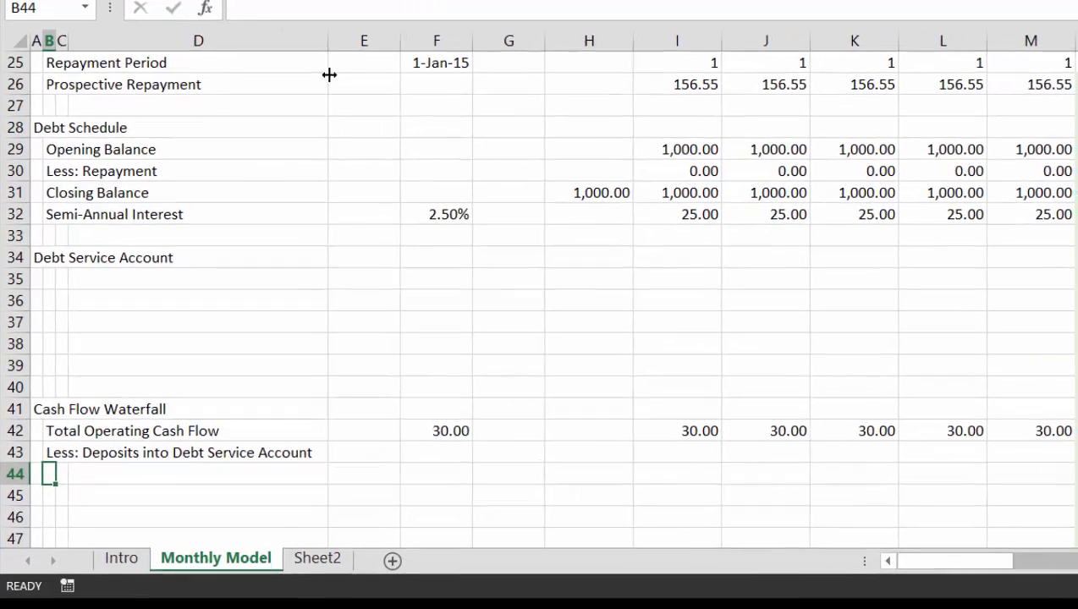
Examine the repayment and semi-annual interest formulas in the Debt Schedule up to the first payment month in column N
{"action": "key", "text": "Up"}
{"action": "key", "text": "Right"}
{"action": "key", "text": "Right"}
{"action": "key", "text": "Right"}
{"action": "key", "text": "Right"}
{"action": "key", "text": "Right"}
{"action": "key", "text": "Right"}
{"action": "key", "text": "Right"}
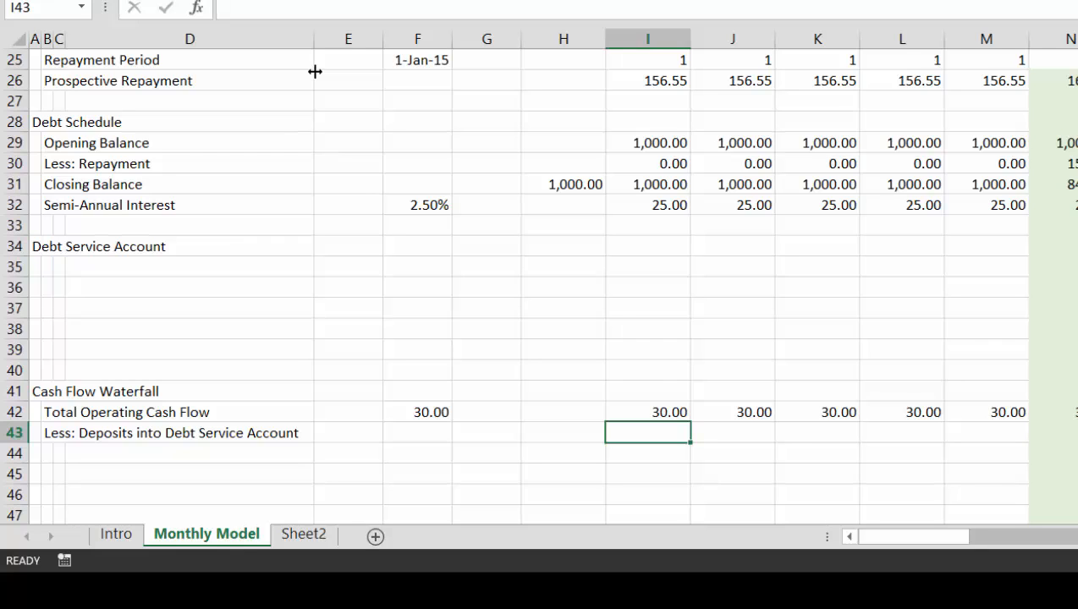
{"action": "key", "text": "Up"}
{"action": "key", "text": "Up"}
{"action": "key", "text": "ctrl+Up"}
{"action": "key", "text": "Up"}
{"action": "key", "text": "Up"}
{"action": "key", "text": "Right"}
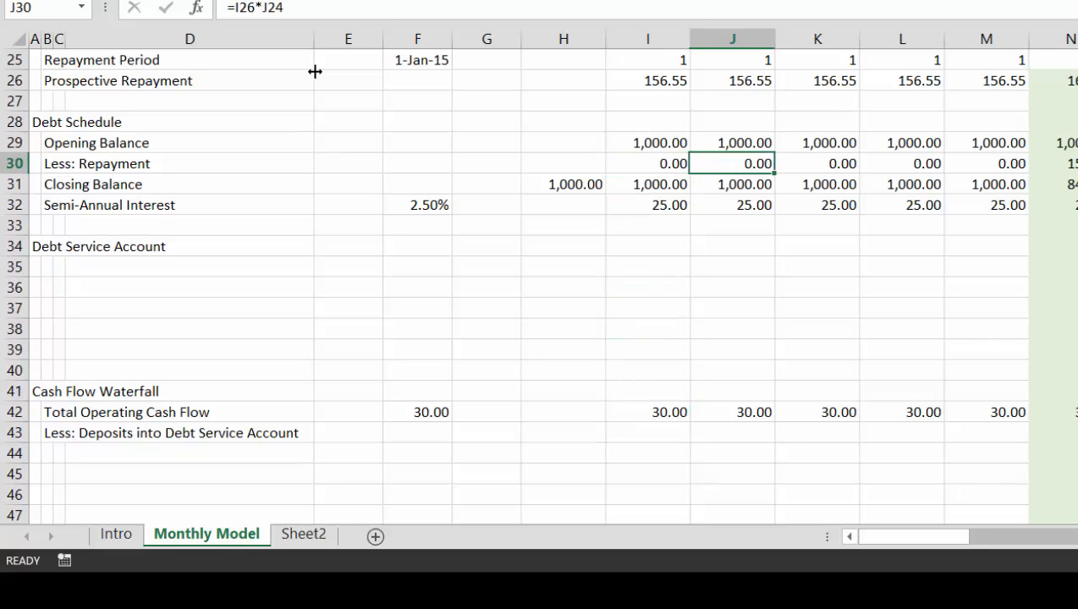
{"action": "key", "text": "Right"}
{"action": "key", "text": "Right"}
{"action": "key", "text": "Right"}
{"action": "key", "text": "Right"}
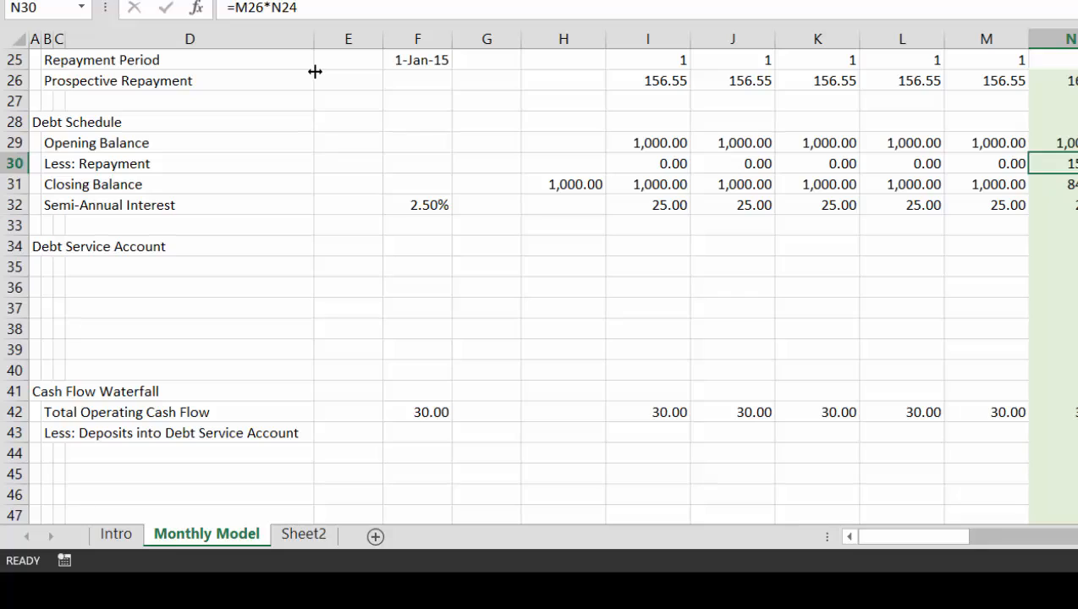
{"action": "key", "text": "Down"}
{"action": "key", "text": "Down"}
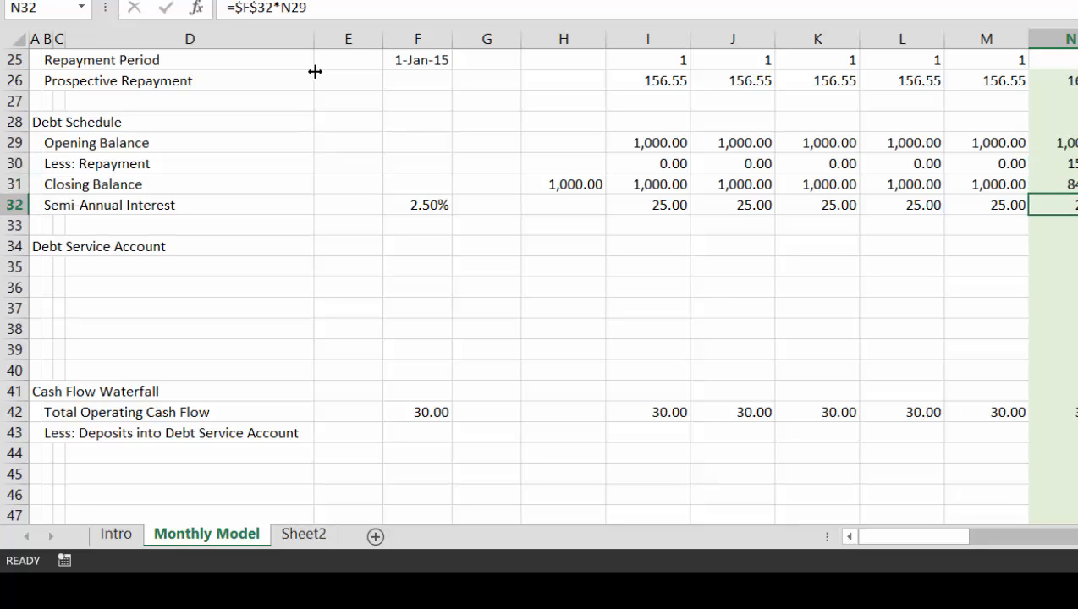
{"action": "key", "text": "Up"}
{"action": "key", "text": "Up"}
{"action": "key", "text": "Down"}
{"action": "key", "text": "Down"}
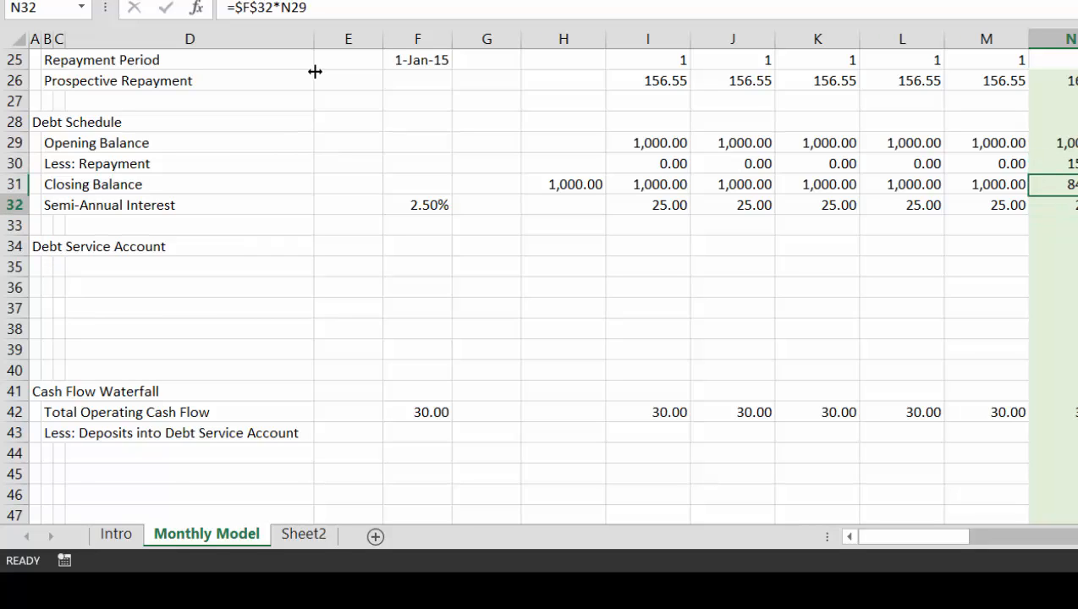
Check the sum of Total Operating Cash Flow over the first six months, I42 to N42
{"action": "key", "text": "Down"}
{"action": "key", "text": "Down"}
{"action": "key", "text": "Down"}
{"action": "key", "text": "Down"}
{"action": "key", "text": "Down"}
{"action": "key", "text": "Down"}
{"action": "key", "text": "Down"}
{"action": "key", "text": "Left"}
{"action": "key", "text": "Down"}
{"action": "key", "text": "Down"}
{"action": "key", "text": "Left"}
{"action": "key", "text": "Left"}
{"action": "key", "text": "Down"}
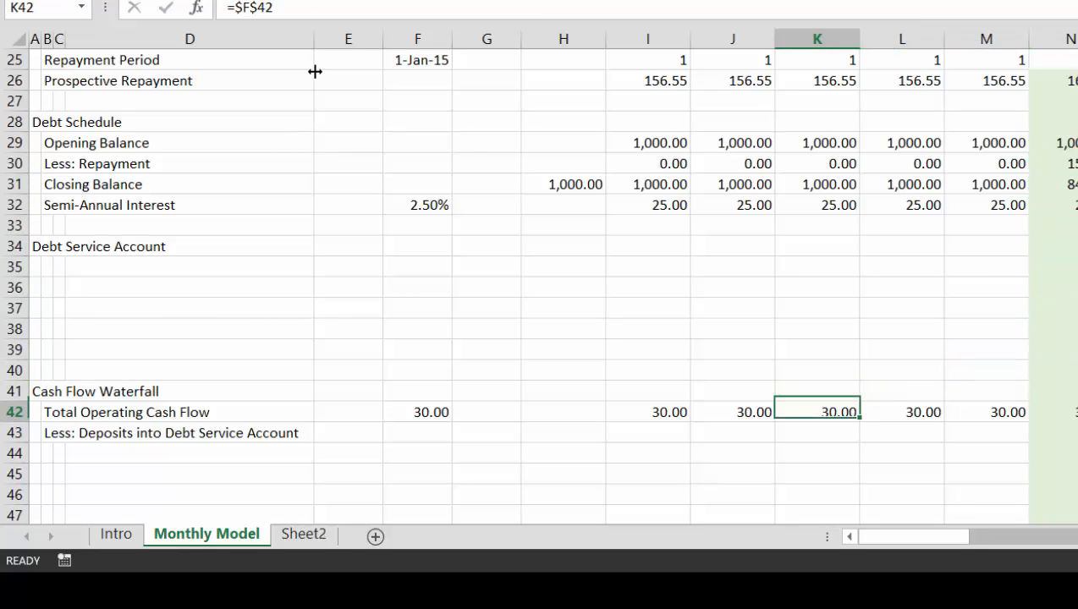
{"action": "key", "text": "Left"}
{"action": "key", "text": "Left"}
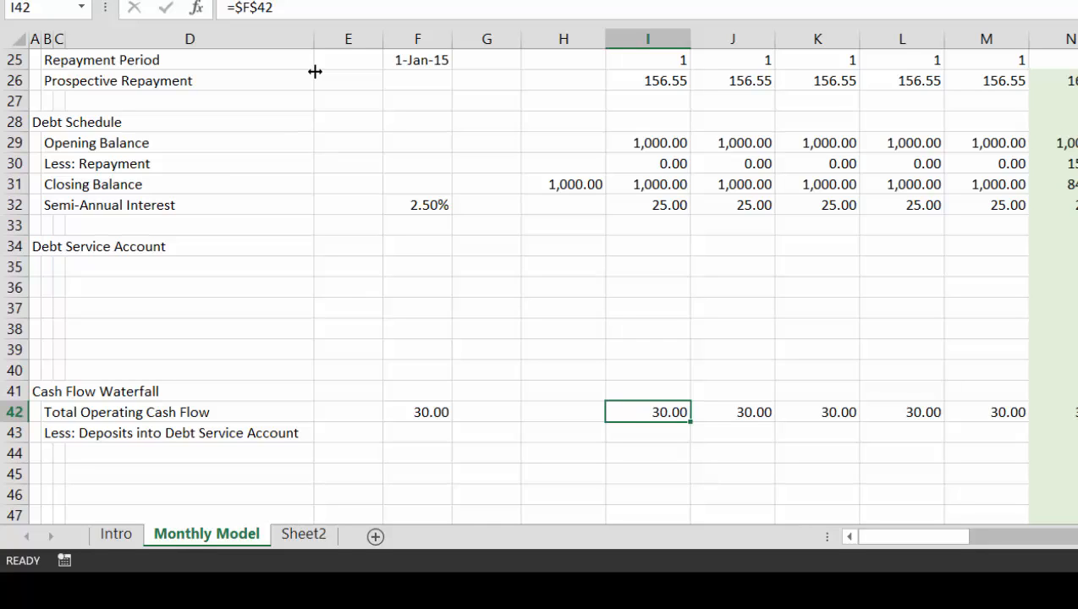
{"action": "key", "text": "shift+Right"}
{"action": "key", "text": "shift+Right"}
{"action": "key", "text": "shift+Right"}
{"action": "key", "text": "shift+Right"}
{"action": "key", "text": "shift+Right"}
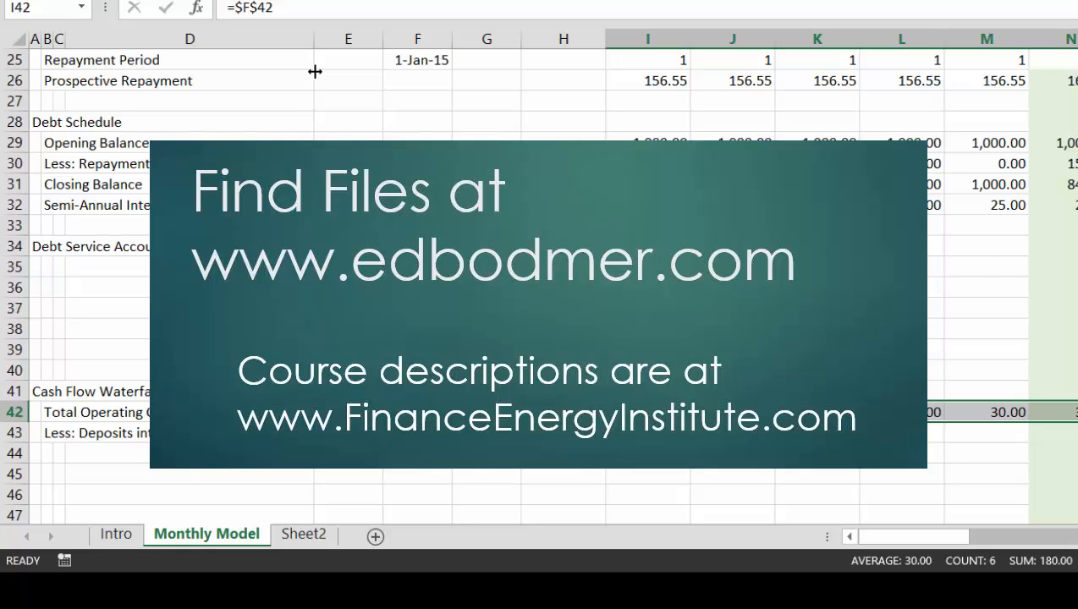
Label the first line of the Debt Service Account section in B35 "Required Debt Service"
{"action": "key", "text": "Up"}
{"action": "key", "text": "Up"}
{"action": "key", "text": "Up"}
{"action": "key", "text": "Up"}
{"action": "key", "text": "Up"}
{"action": "key", "text": "Up"}
{"action": "key", "text": "Up"}
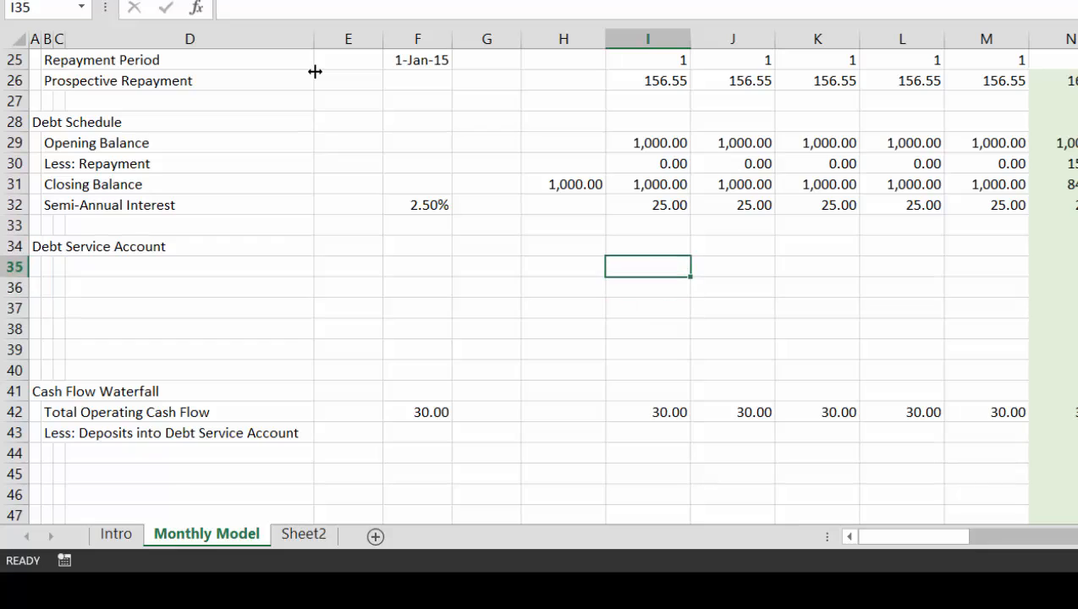
{"action": "key", "text": "Up"}
{"action": "key", "text": "Left"}
{"action": "key", "text": "Left"}
{"action": "key", "text": "Left"}
{"action": "key", "text": "Left"}
{"action": "key", "text": "Left"}
{"action": "key", "text": "Left"}
{"action": "key", "text": "Left"}
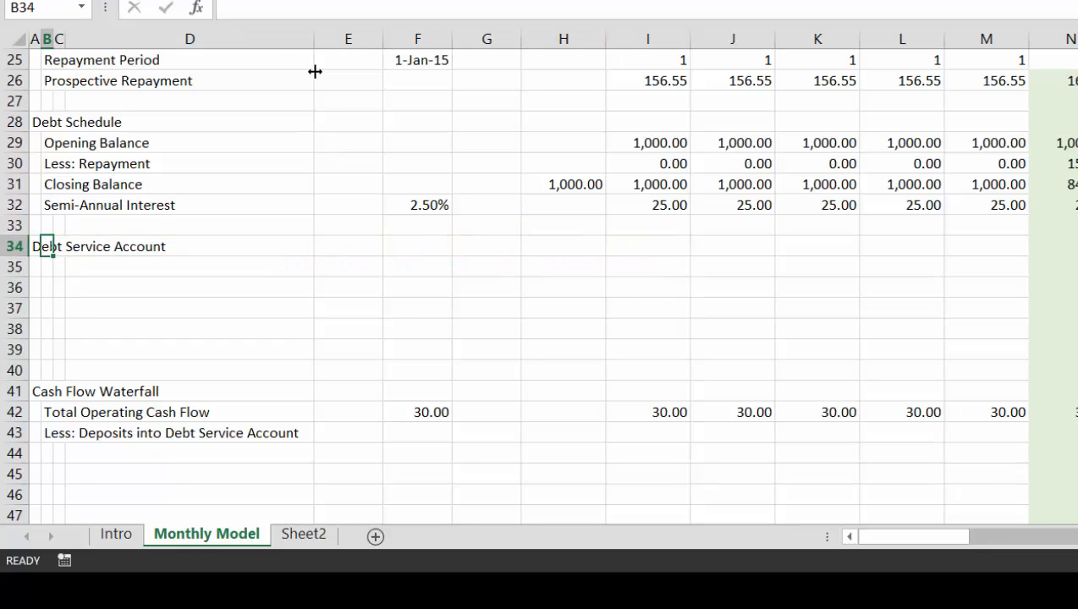
{"action": "key", "text": "Down"}
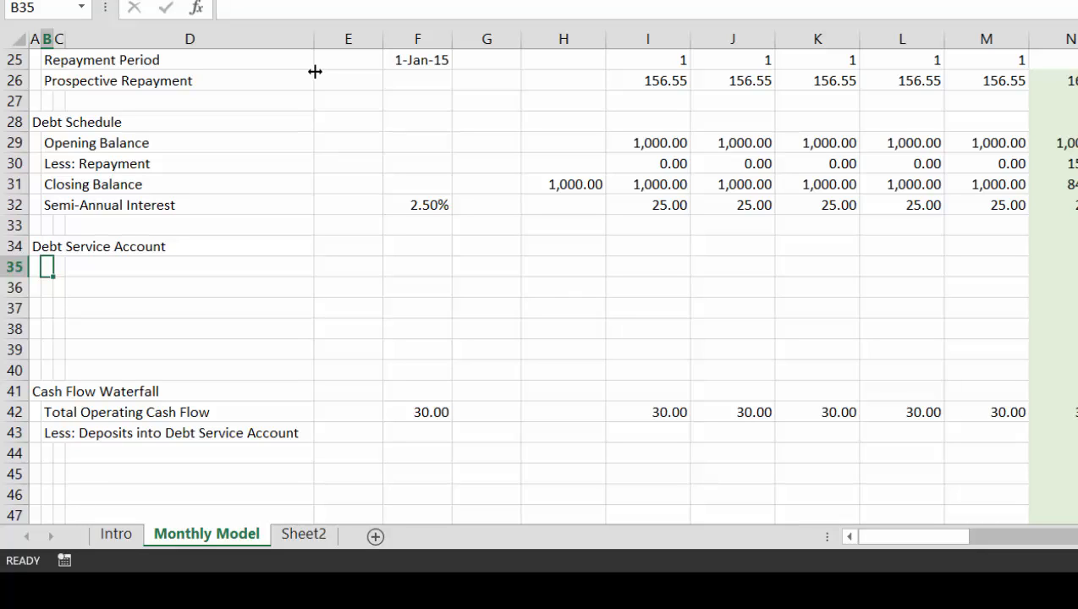
{"action": "type", "text": "Re"}
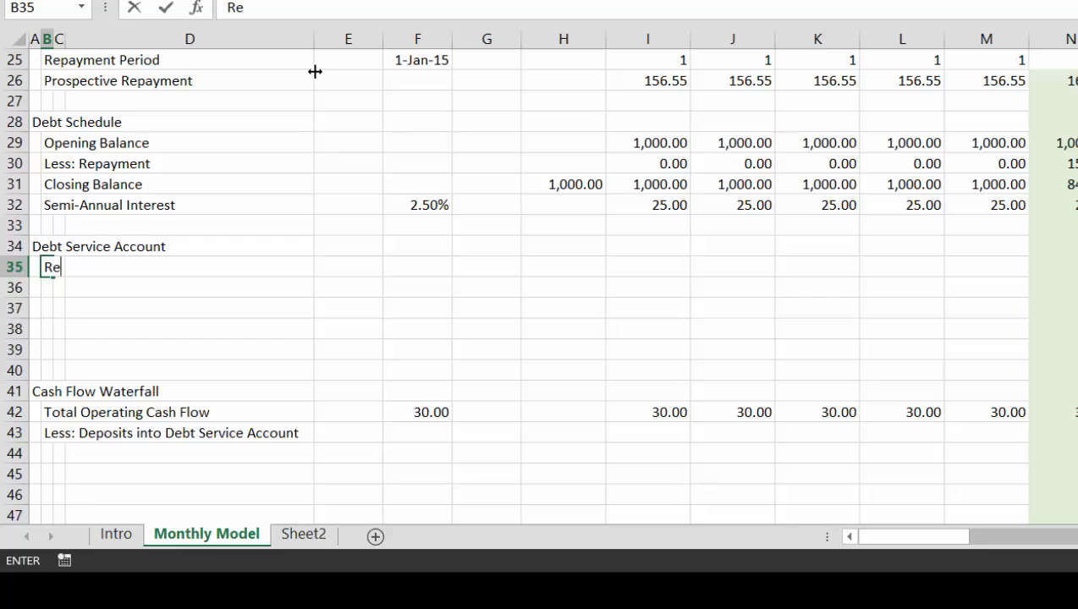
{"action": "type", "text": "quired "}
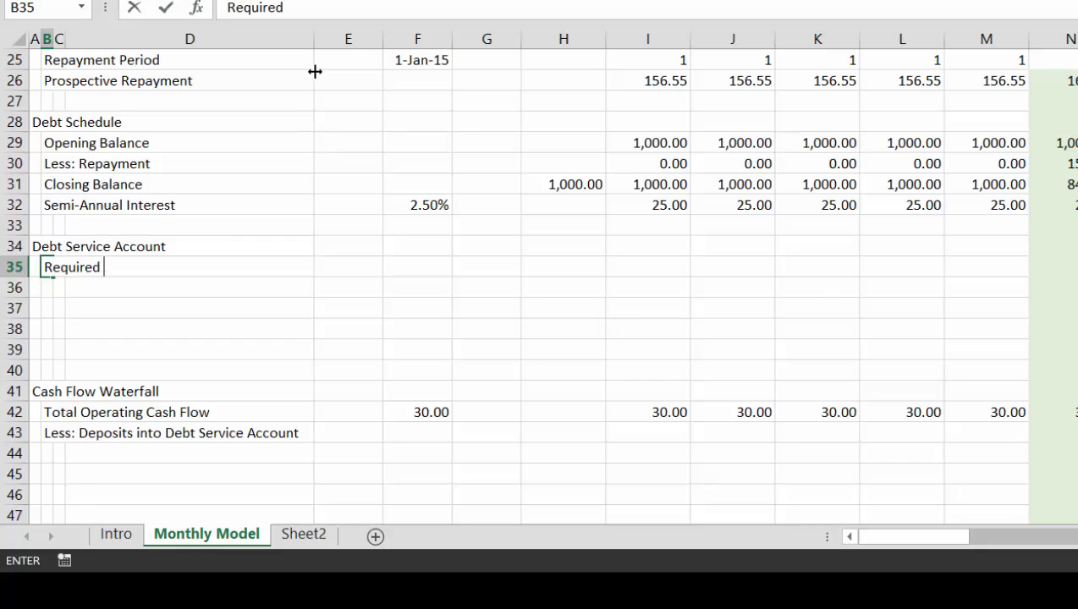
{"action": "type", "text": "Debt Serv"}
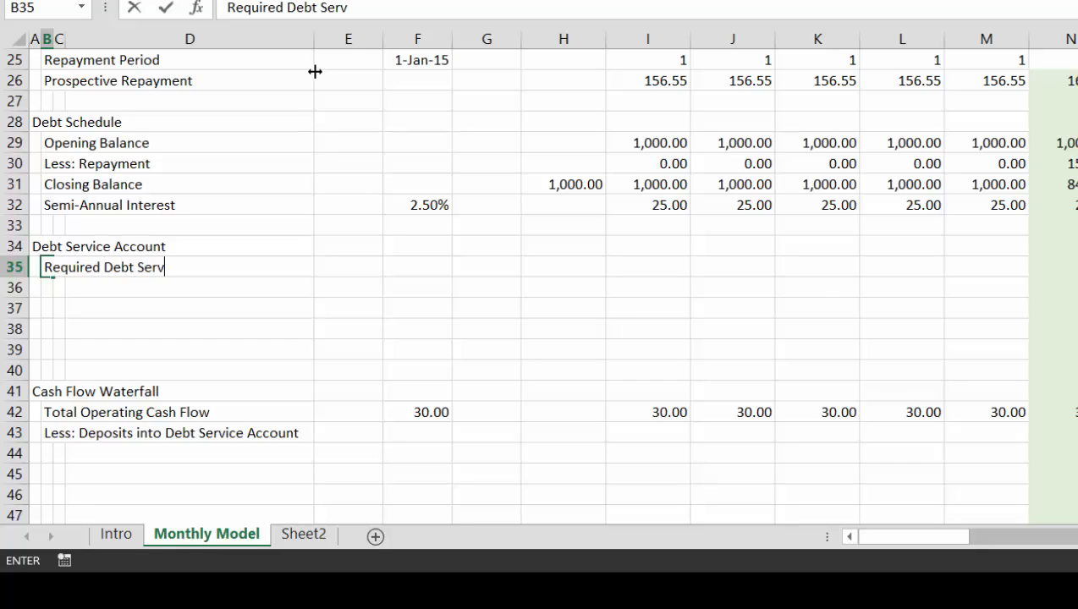
{"action": "type", "text": "ice"}
{"action": "key", "text": "ctrl+Return"}
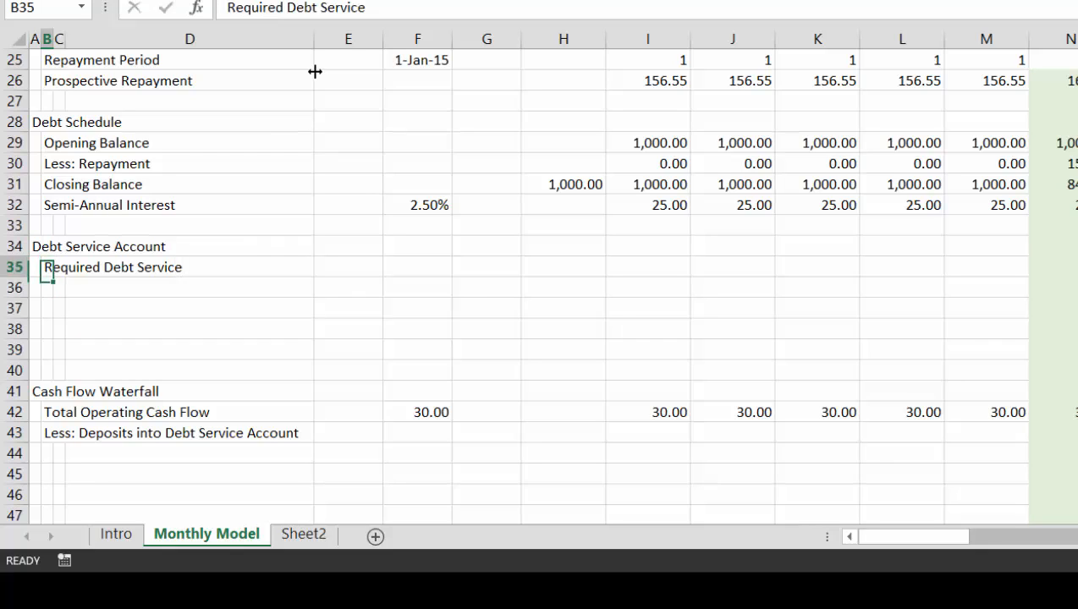
Enter =I32+I26 in I35 to add semi-annual interest and prospective repayment for the first month
{"action": "key", "text": "Right"}
{"action": "key", "text": "Right"}
{"action": "key", "text": "Right"}
{"action": "key", "text": "Right"}
{"action": "key", "text": "Right"}
{"action": "key", "text": "Right"}
{"action": "key", "text": "Right"}
{"action": "type", "text": "="}
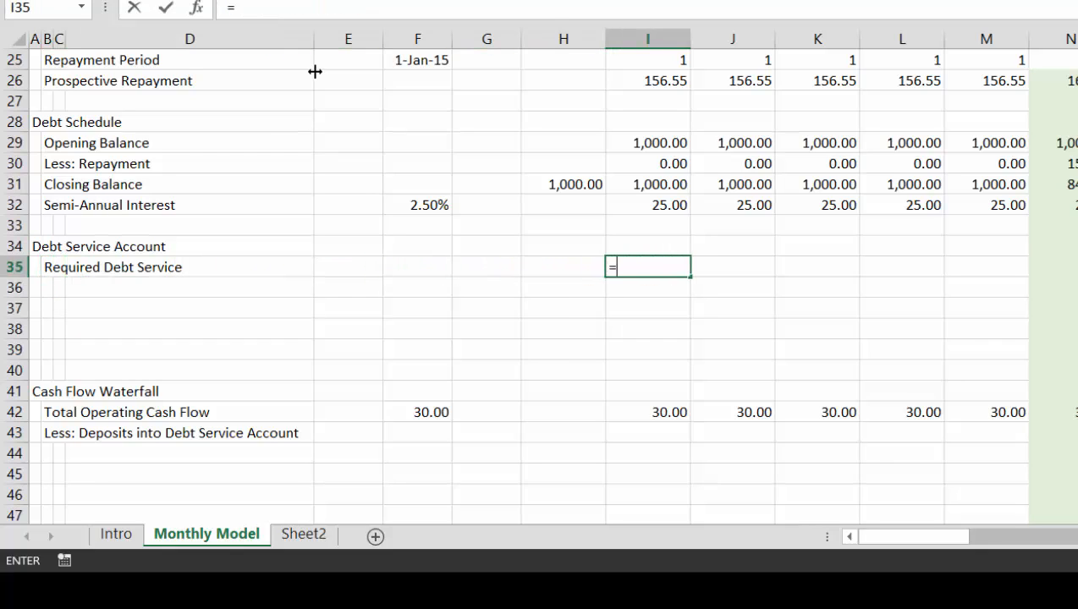
{"action": "key", "text": "Up"}
{"action": "key", "text": "Up"}
{"action": "key", "text": "Up"}
{"action": "type", "text": "+"}
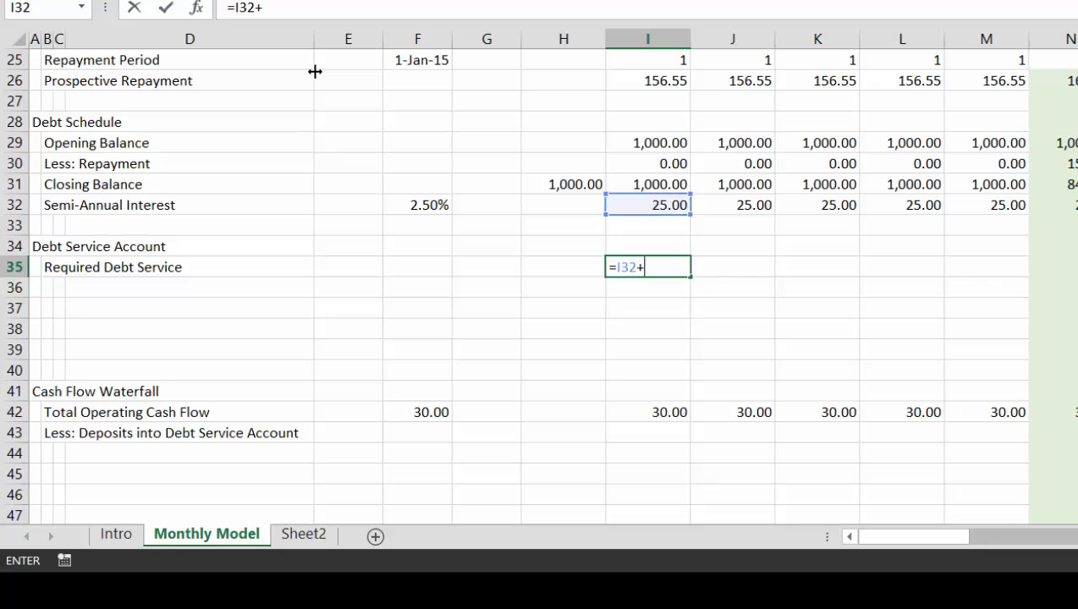
{"action": "key", "text": "Up"}
{"action": "key", "text": "Up"}
{"action": "key", "text": "Up"}
{"action": "key", "text": "Up"}
{"action": "key", "text": "Up"}
{"action": "key", "text": "Up"}
{"action": "key", "text": "Up"}
{"action": "key", "text": "Up"}
Fill the Required Debt Service formula from I35 right across the monthly columns
{"action": "key", "text": "Up"}
{"action": "key", "text": "Return"}
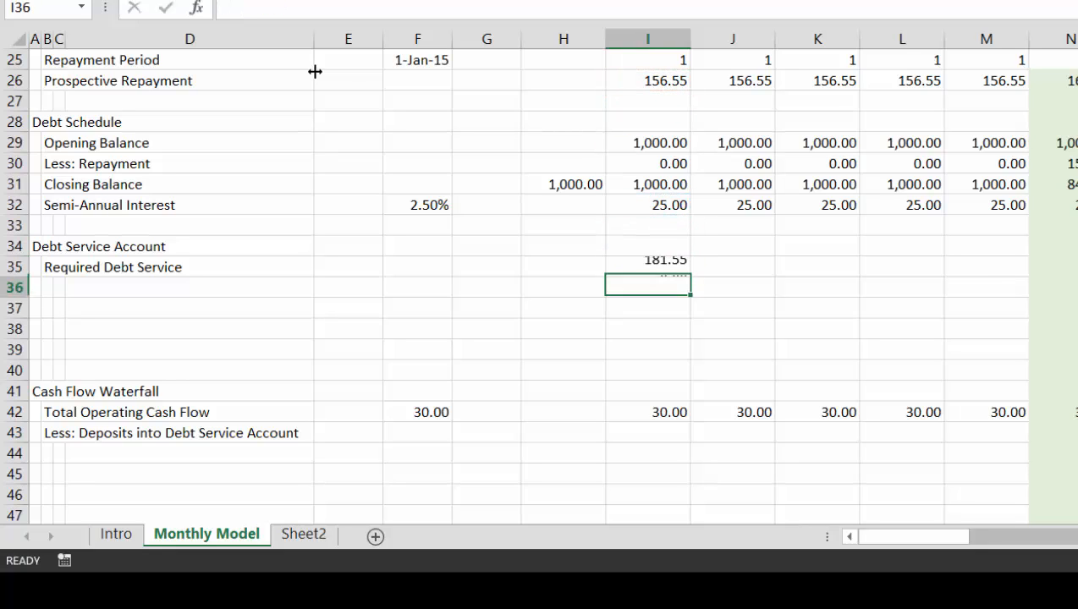
{"action": "key", "text": "Up"}
{"action": "key", "text": "ctrl+shift+Right"}
{"action": "key", "text": "ctrl+r"}
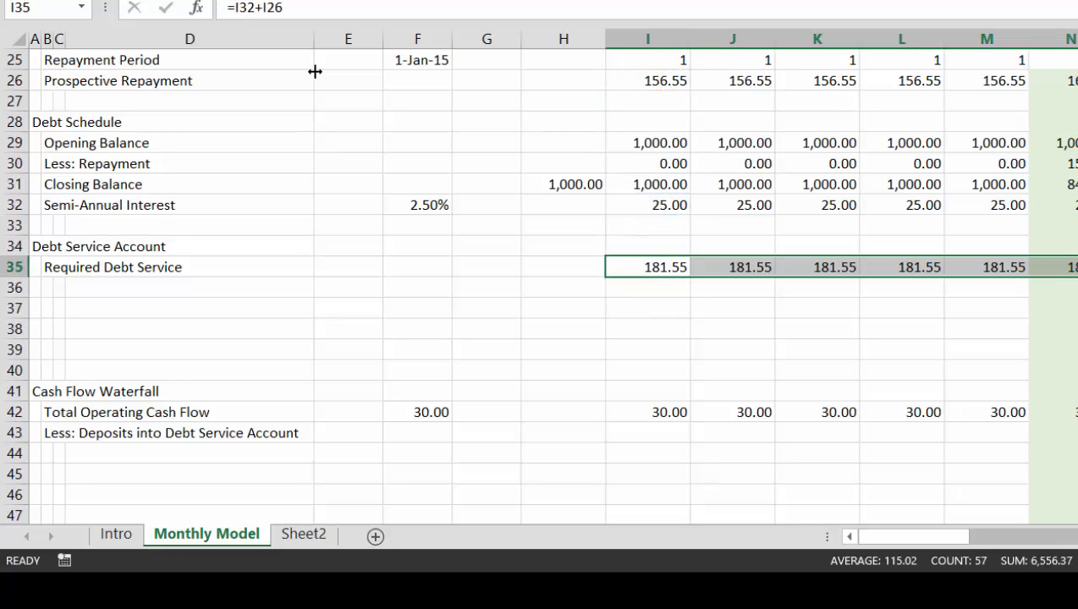
Review the Required Debt Service values across the monthly columns through to the final periods
{"action": "key", "text": "Right"}
{"action": "key", "text": "Right"}
{"action": "key", "text": "Right"}
{"action": "key", "text": "Right"}
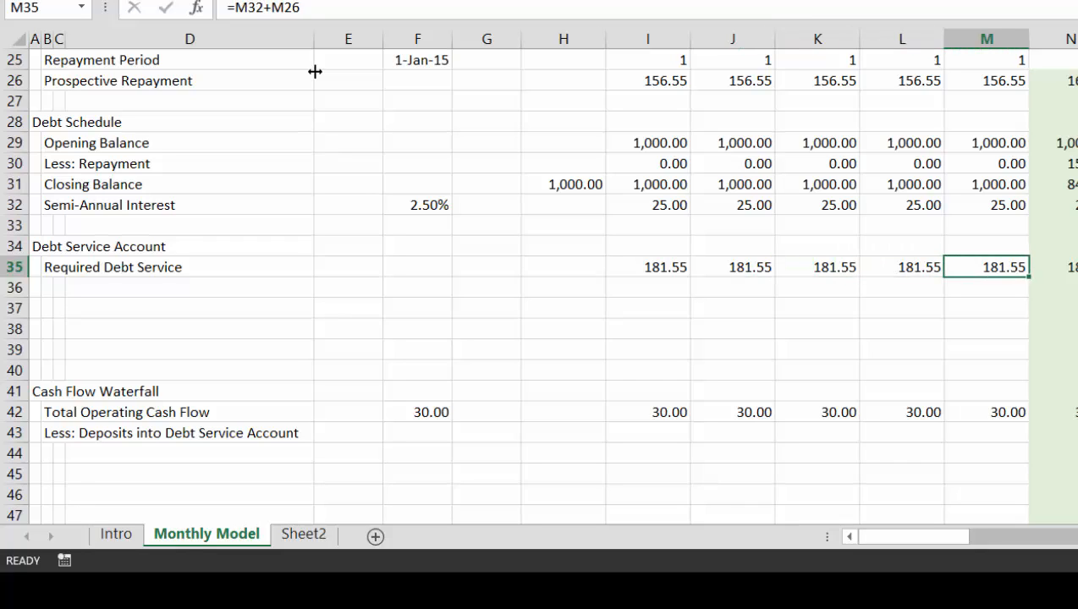
{"action": "key", "text": "Right"}
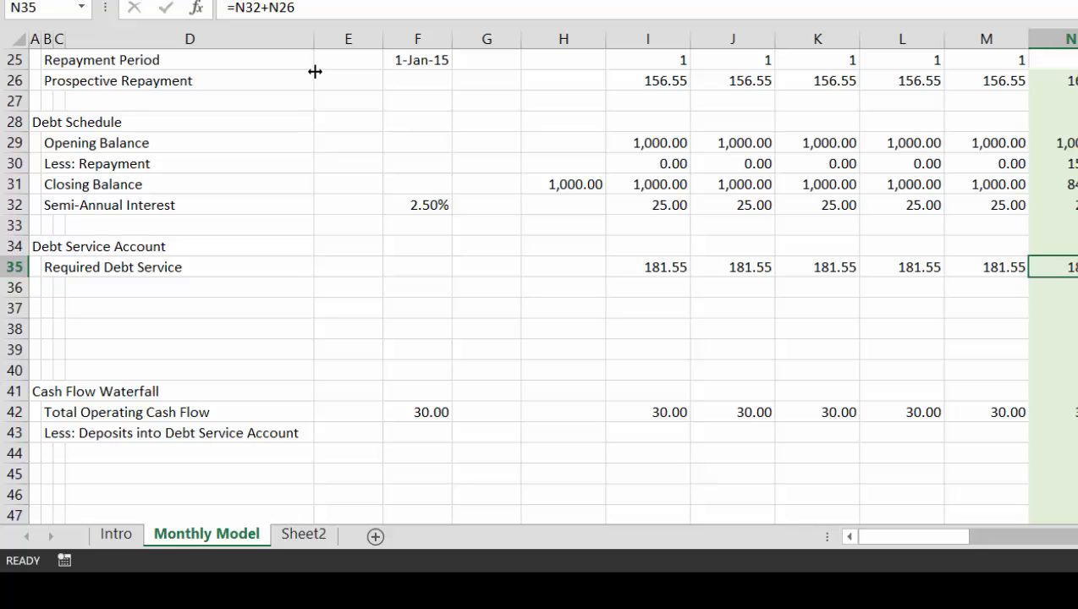
{"action": "key", "text": "Right"}
{"action": "key", "text": "Right"}
{"action": "key", "text": "Right"}
{"action": "key", "text": "Right"}
{"action": "key", "text": "Right"}
{"action": "key", "text": "Right"}
{"action": "key", "text": "Right"}
{"action": "key", "text": "Right"}
{"action": "key", "text": "Right"}
{"action": "key", "text": "Right"}
{"action": "key", "text": "Right"}
{"action": "key", "text": "Right"}
{"action": "key", "text": "Right"}
{"action": "key", "text": "Right"}
{"action": "key", "text": "Right"}
{"action": "key", "text": "Right"}
{"action": "key", "text": "Right"}
{"action": "key", "text": "Right"}
{"action": "key", "text": "Right"}
{"action": "key", "text": "Right"}
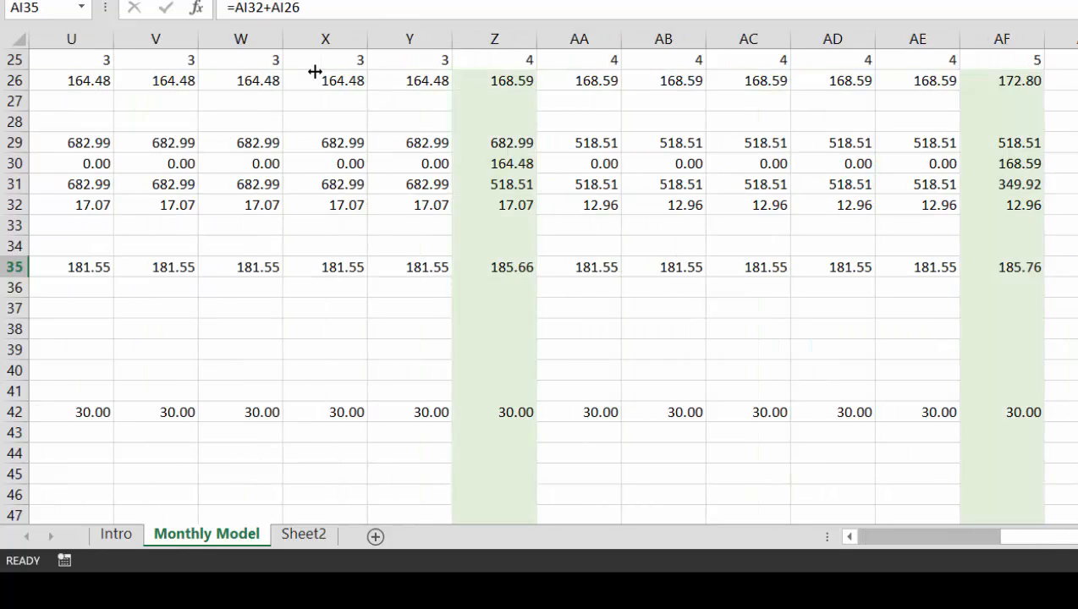
{"action": "key", "text": "Right"}
{"action": "key", "text": "Right"}
{"action": "key", "text": "Right"}
{"action": "key", "text": "Right"}
{"action": "key", "text": "Right"}
{"action": "key", "text": "Right"}
{"action": "key", "text": "Right"}
{"action": "key", "text": "Right"}
{"action": "key", "text": "Right"}
{"action": "key", "text": "Right"}
{"action": "key", "text": "Right"}
{"action": "key", "text": "Left"}
{"action": "key", "text": "Left"}
{"action": "key", "text": "Left"}
{"action": "key", "text": "Left"}
{"action": "key", "text": "Left"}
{"action": "key", "text": "Left"}
{"action": "key", "text": "Left"}
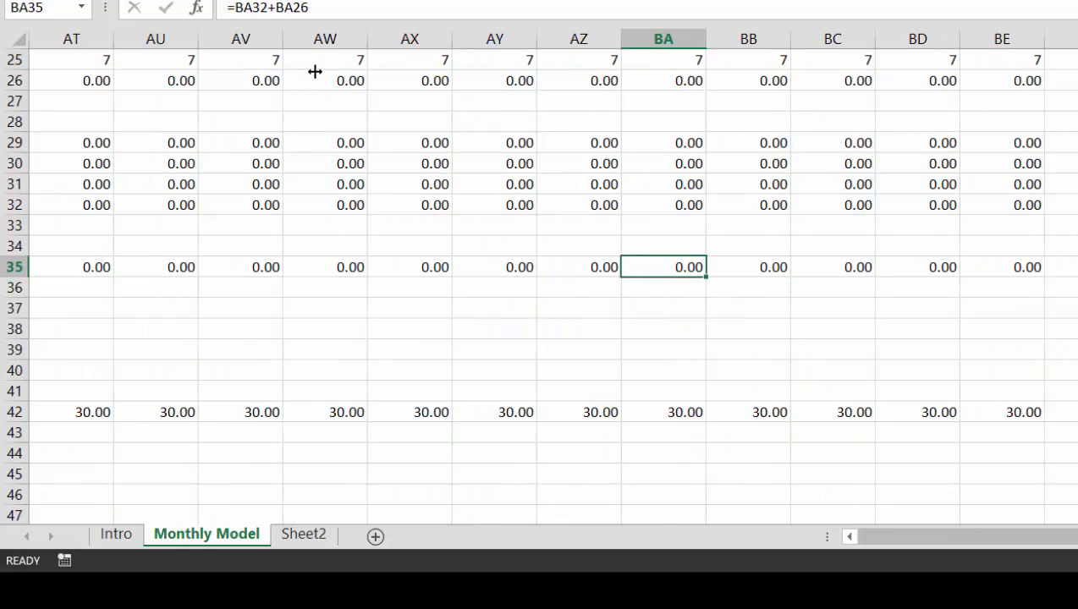
Label the second line of the Debt Service Account section in B36 "Less: Amont in Debt Service Account"
{"action": "key", "text": "ctrl+Left"}
{"action": "key", "text": "Left"}
{"action": "key", "text": "Left"}
{"action": "key", "text": "Left"}
{"action": "key", "text": "Left"}
{"action": "key", "text": "Left"}
{"action": "key", "text": "Left"}
{"action": "key", "text": "Left"}
{"action": "key", "text": "Left"}
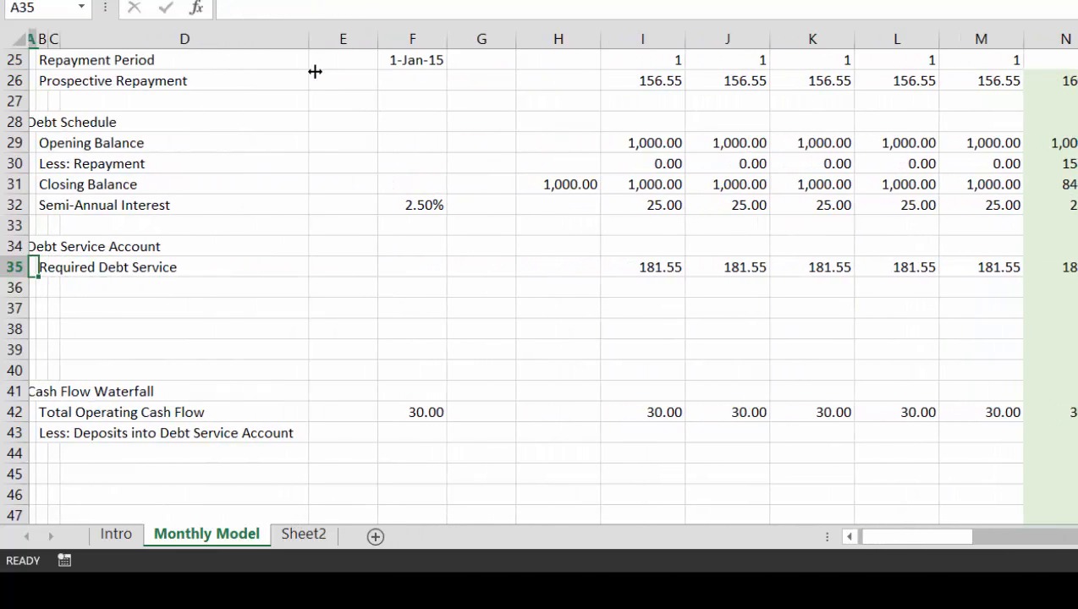
{"action": "key", "text": "Down"}
{"action": "key", "text": "Right"}
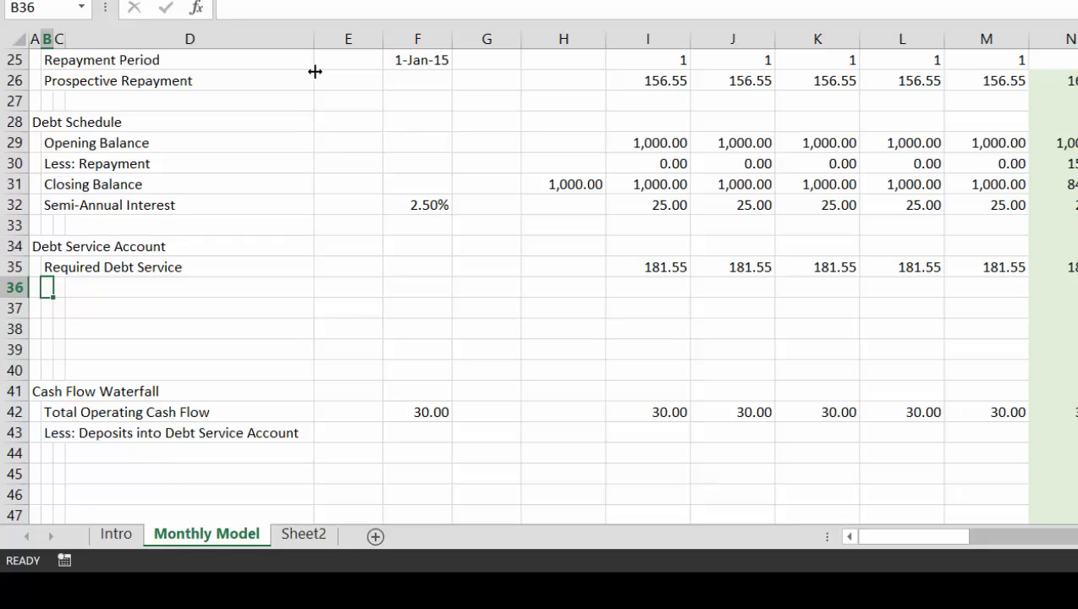
{"action": "type", "text": "Less:"}
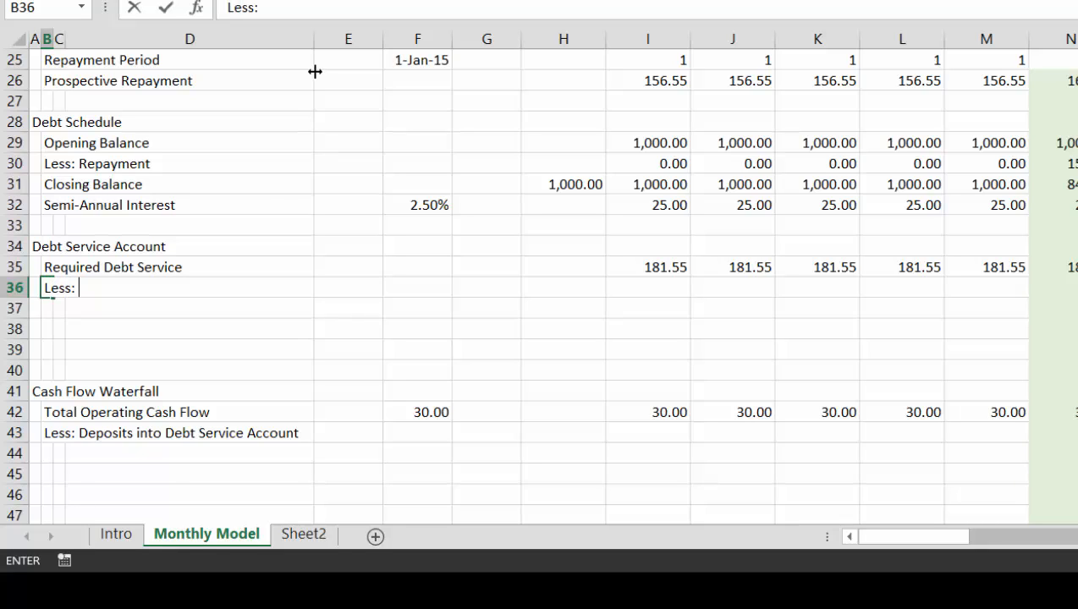
{"action": "type", "text": " Amont in De"}
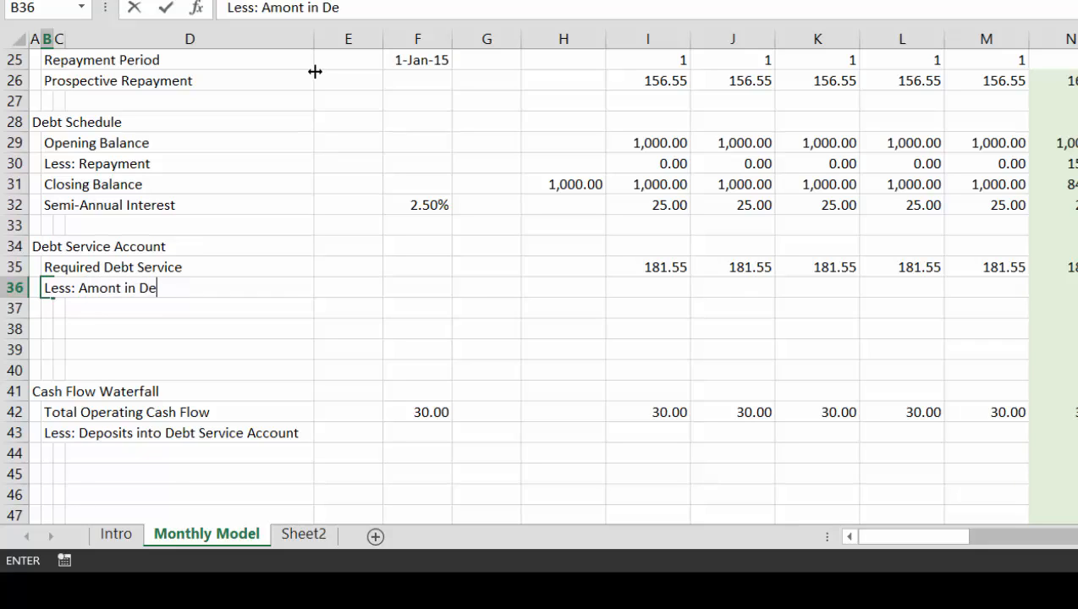
{"action": "type", "text": "bt Service"}
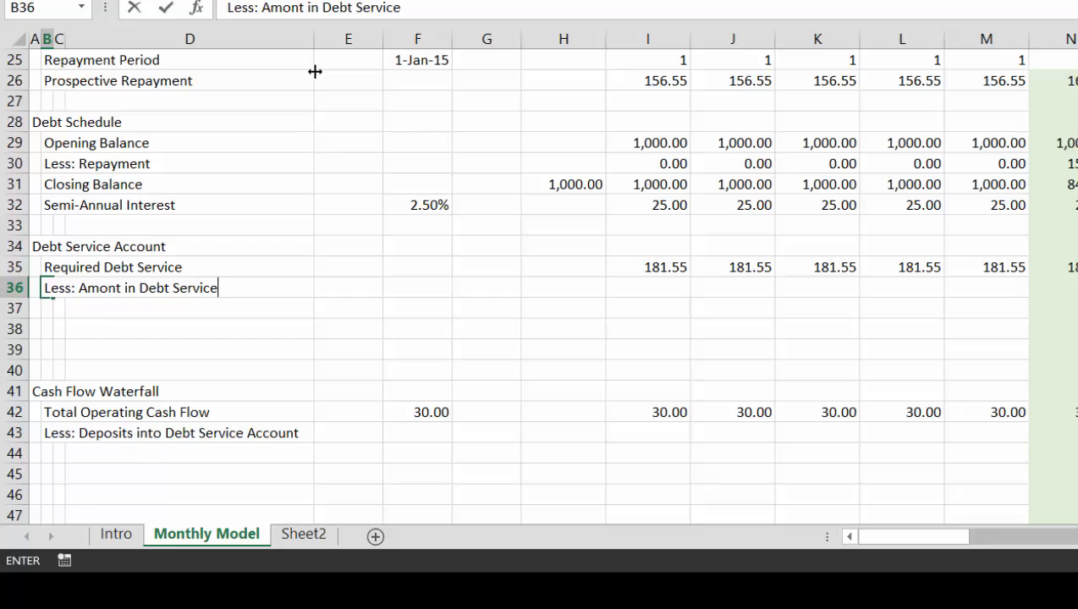
{"action": "type", "text": " Account"}
{"action": "key", "text": "Return"}
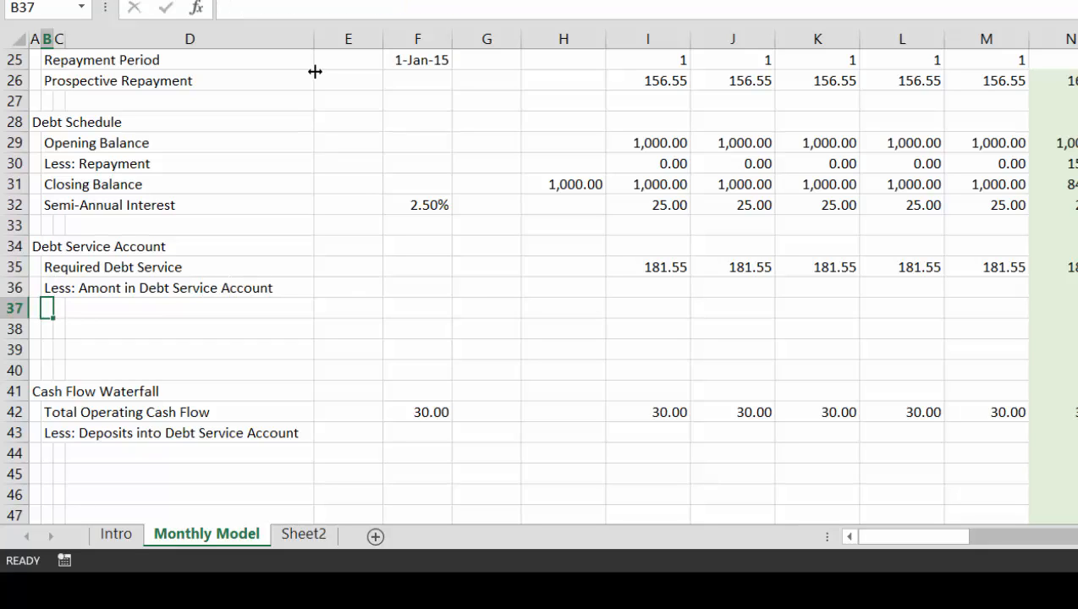
Label B37 "Required Depost" as the third line of the Debt Service Account section
{"action": "type", "text": "Require "}
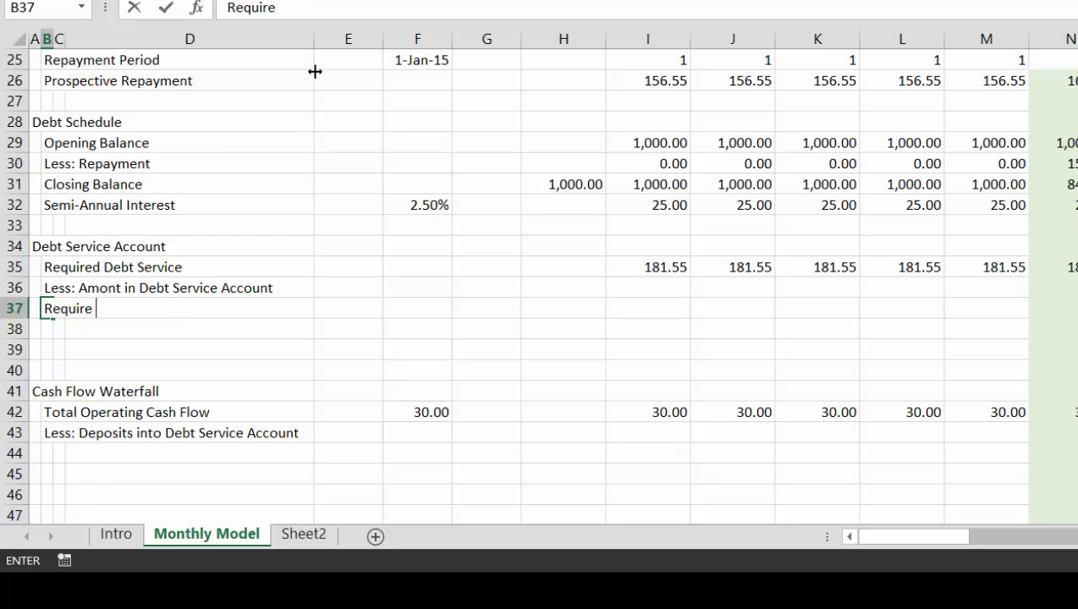
{"action": "type", "text": "d "}
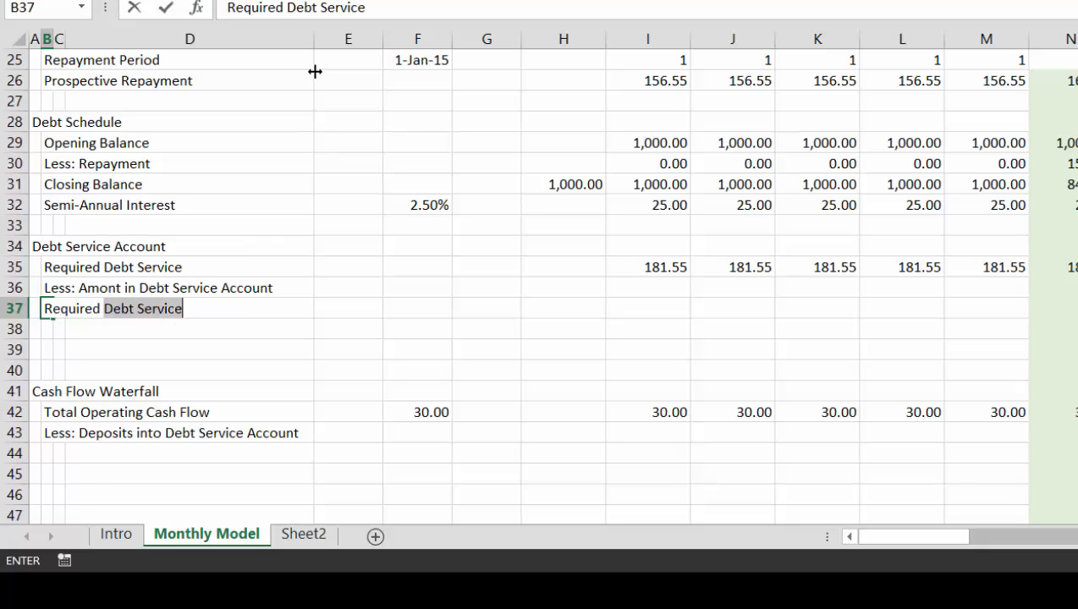
{"action": "type", "text": "Dep"}
{"action": "type", "text": "osti"}
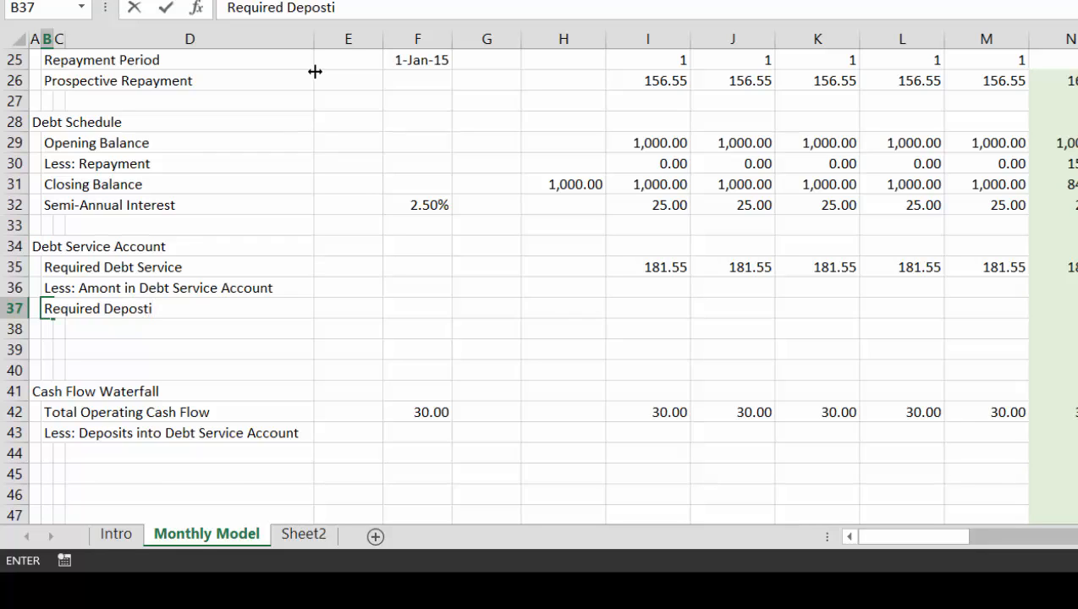
{"action": "key", "text": "BackSpace"}
{"action": "key", "text": "Return"}
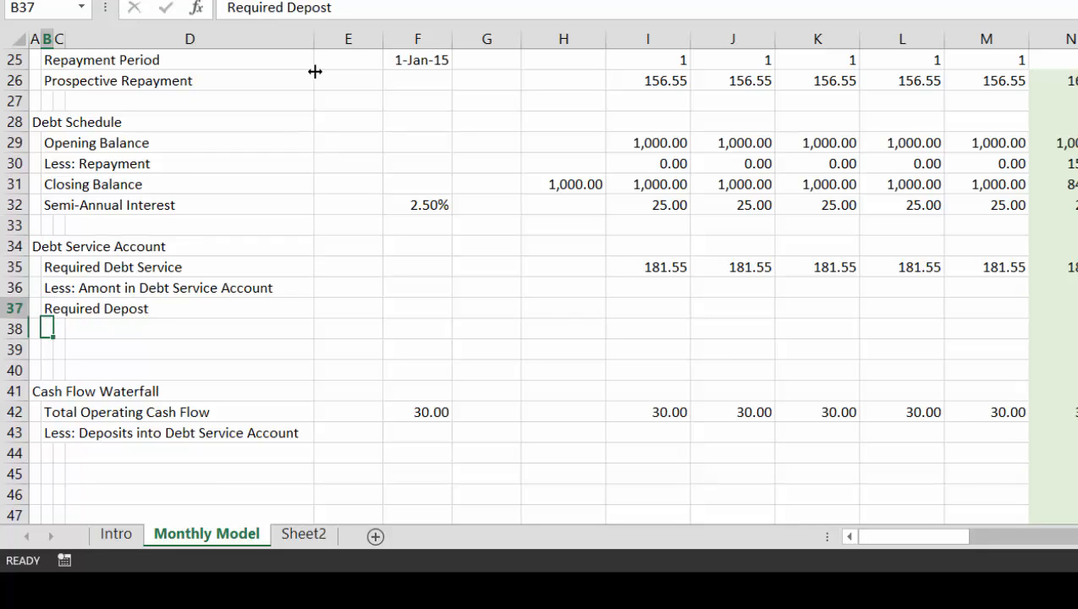
Insert four blank rows at row 39, between the Debt Service Account and Cash Flow Waterfall sections
{"action": "key", "text": "Up"}
{"action": "key", "text": "Up"}
{"action": "key", "text": "Down"}
{"action": "key", "text": "Down"}
{"action": "key", "text": "Down"}
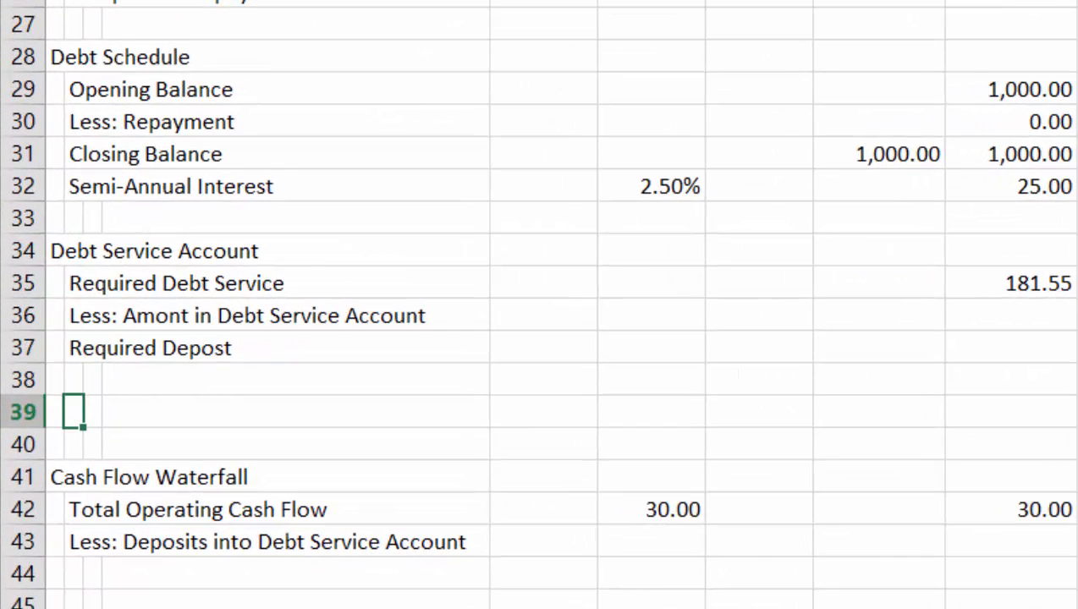
{"action": "key", "text": "shift+space"}
{"action": "key", "text": "ctrl+shift+plus"}
{"action": "key", "text": "ctrl+shift+plus"}
{"action": "key", "text": "ctrl+shift+plus"}
{"action": "key", "text": "ctrl+shift+plus"}
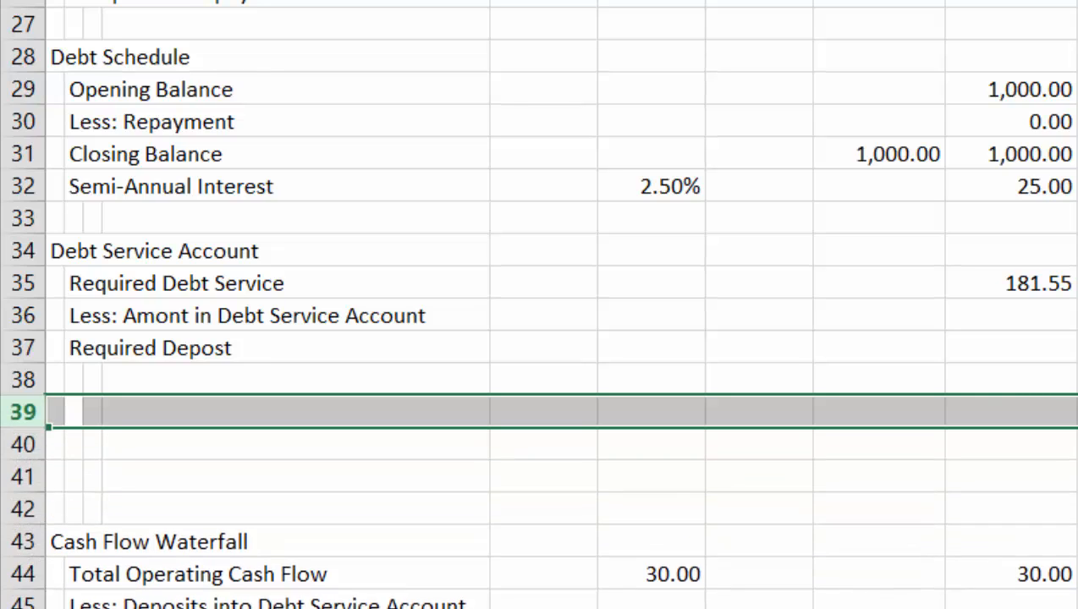
{"action": "key", "text": "Left"}
{"action": "key", "text": "Right"}
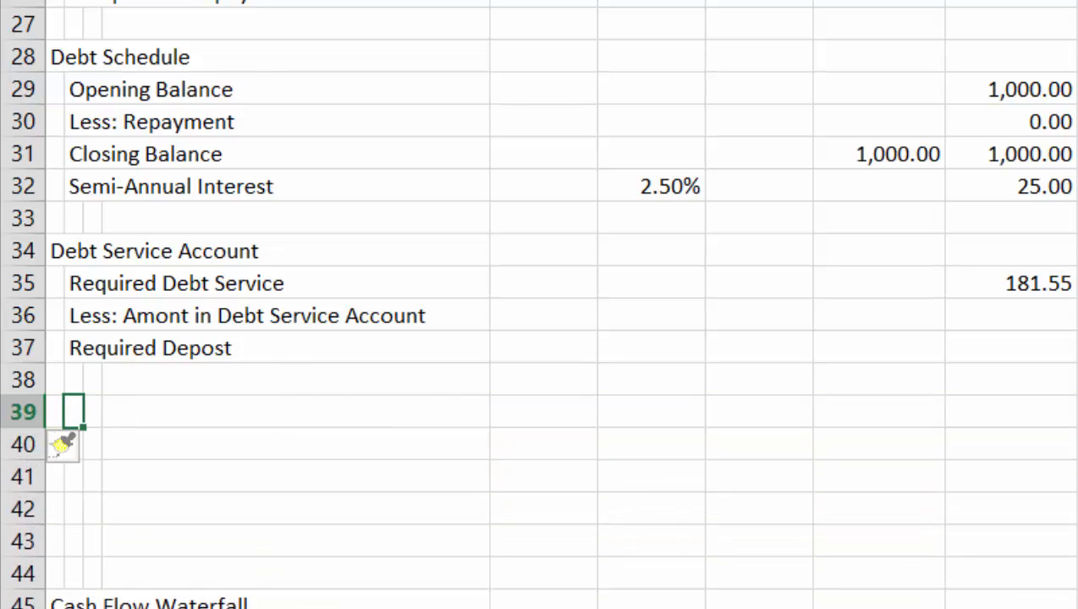
Label B39 "Opening Balance" to start the debt service account's balance lines
{"action": "type", "text": "Opening "}
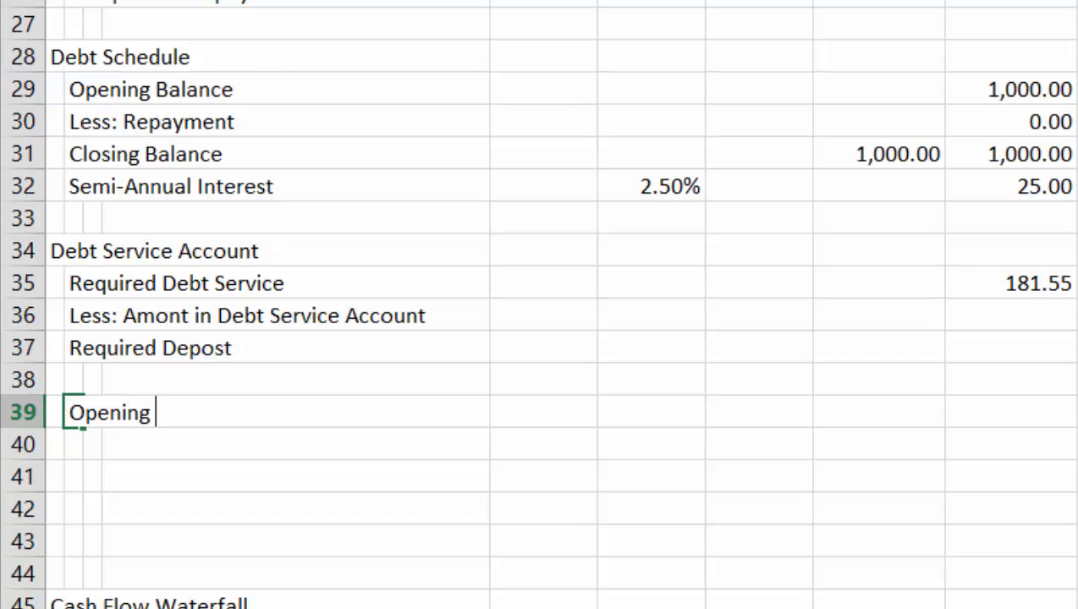
{"action": "type", "text": "bal"}
{"action": "key", "text": "BackSpace"}
{"action": "key", "text": "BackSpace"}
{"action": "key", "text": "BackSpace"}
{"action": "type", "text": "Balance"}
{"action": "key", "text": "Return"}
Add the labels "Add: Deposit" in B40 and "Closing Balance" in B41 below the account's opening balance
{"action": "type", "text": "L"}
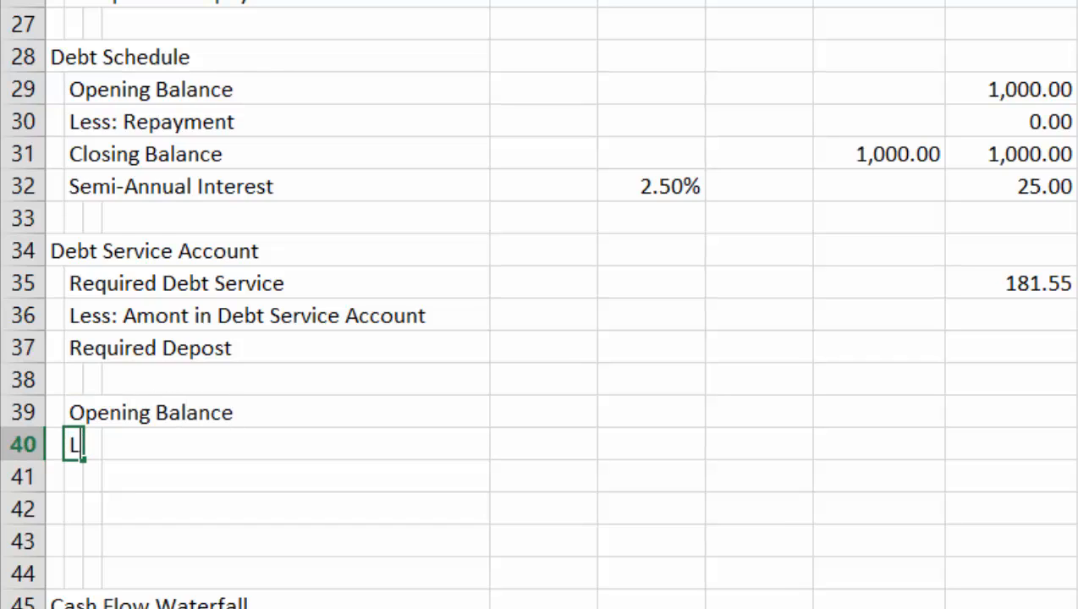
{"action": "key", "text": "BackSpace"}
{"action": "type", "text": "Add: "}
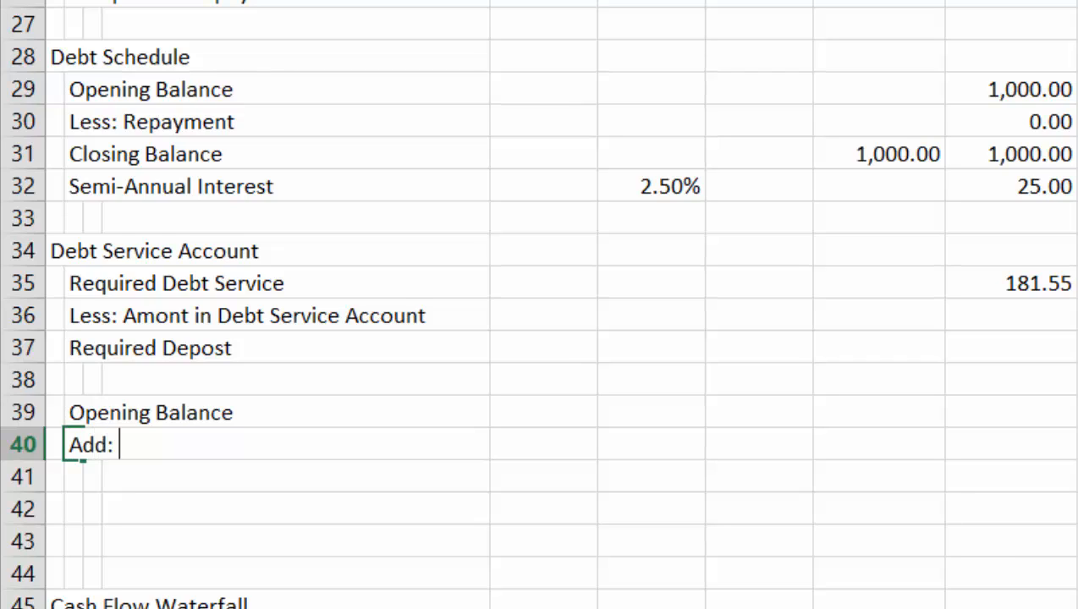
{"action": "type", "text": "Deposit"}
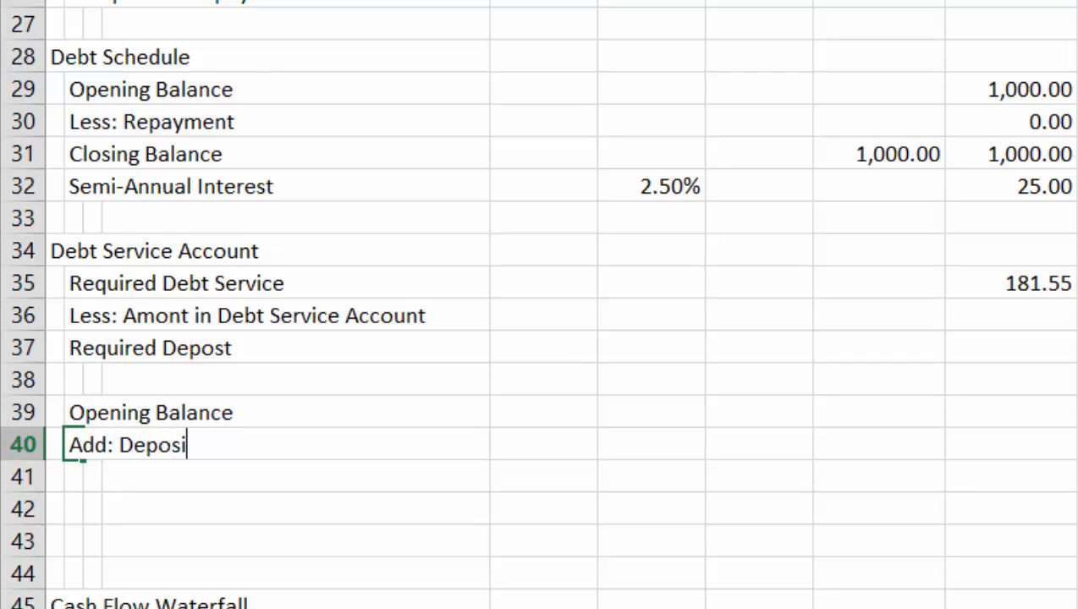
{"action": "key", "text": "ctrl+Return"}
{"action": "key", "text": "Return"}
{"action": "type", "text": "Closing"}
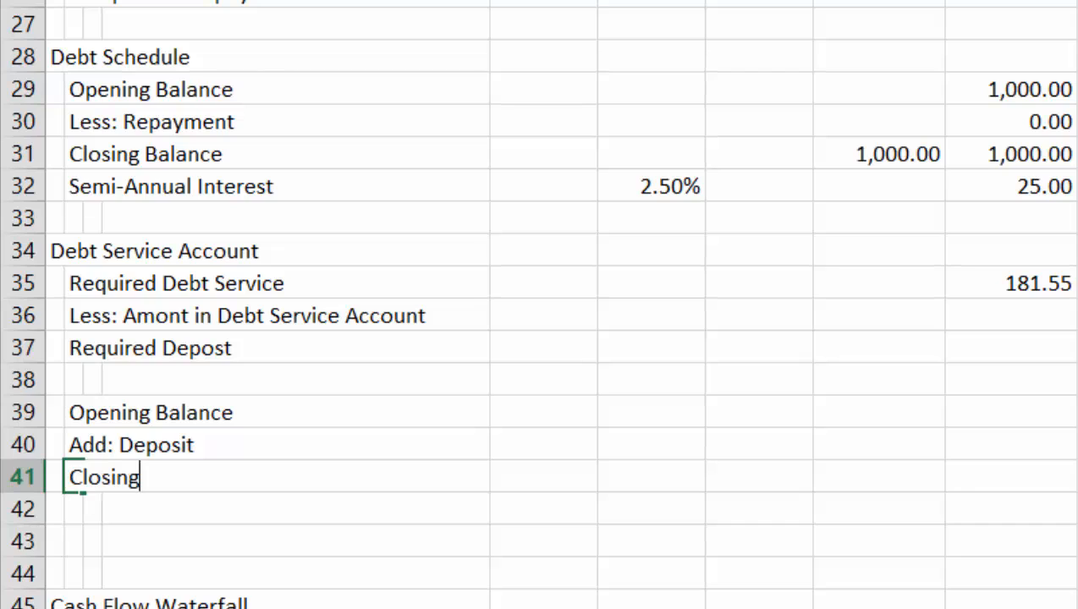
{"action": "type", "text": " Balance"}
{"action": "key", "text": "Return"}
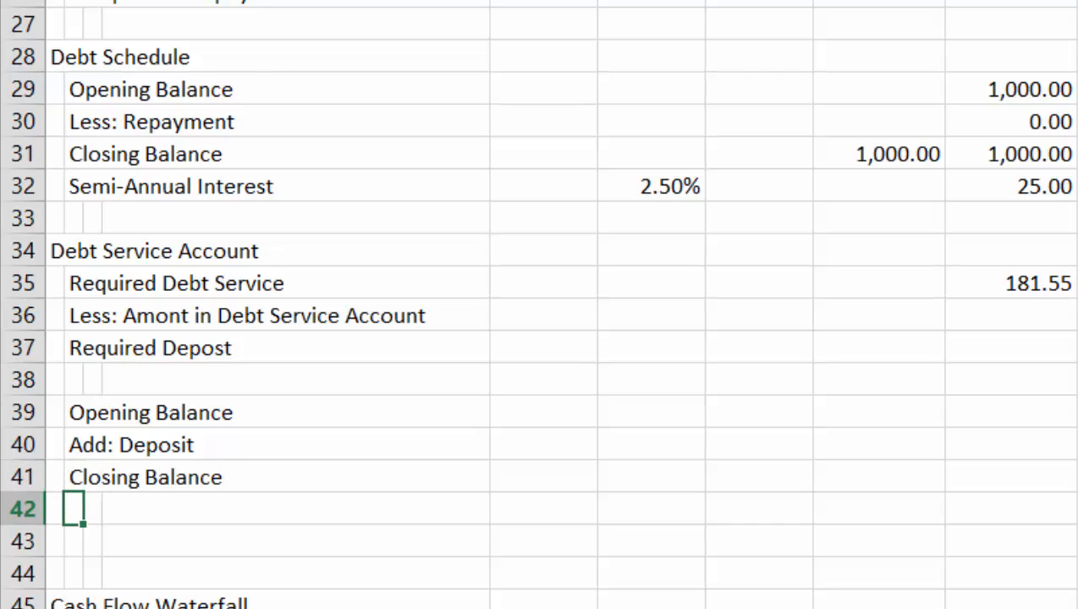
Link the amount in the debt service account in I36 to the account's opening balance with =I39
{"action": "key", "text": "Up"}
{"action": "key", "text": "Up"}
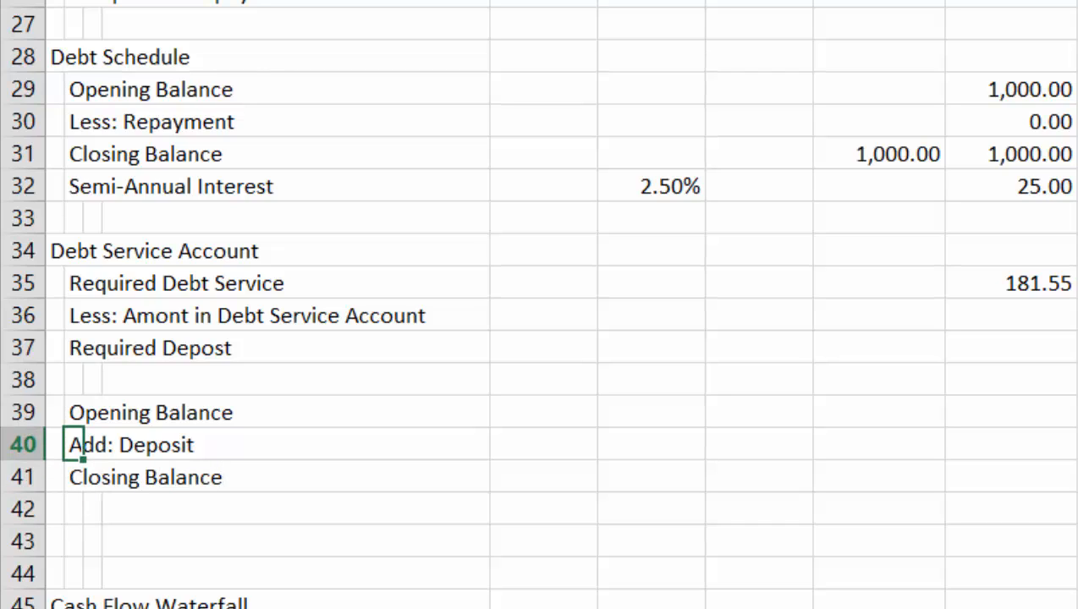
{"action": "key", "text": "Up"}
{"action": "key", "text": "Up"}
{"action": "key", "text": "Up"}
{"action": "key", "text": "Up"}
{"action": "key", "text": "Right"}
{"action": "key", "text": "Right"}
{"action": "key", "text": "Right"}
{"action": "key", "text": "Right"}
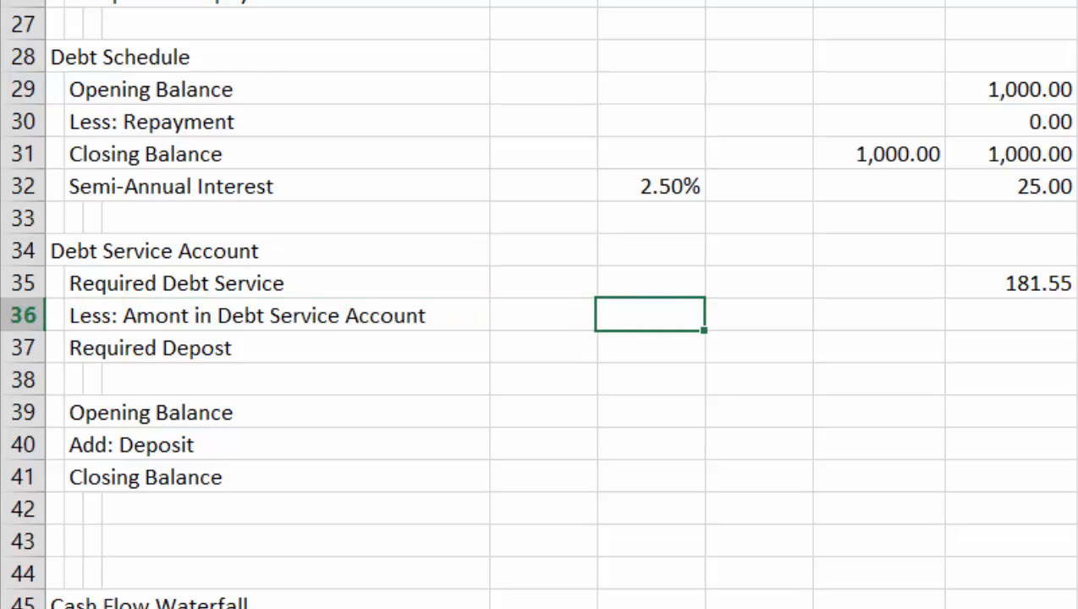
{"action": "key", "text": "Right"}
{"action": "key", "text": "Right"}
{"action": "key", "text": "Right"}
{"action": "type", "text": "="}
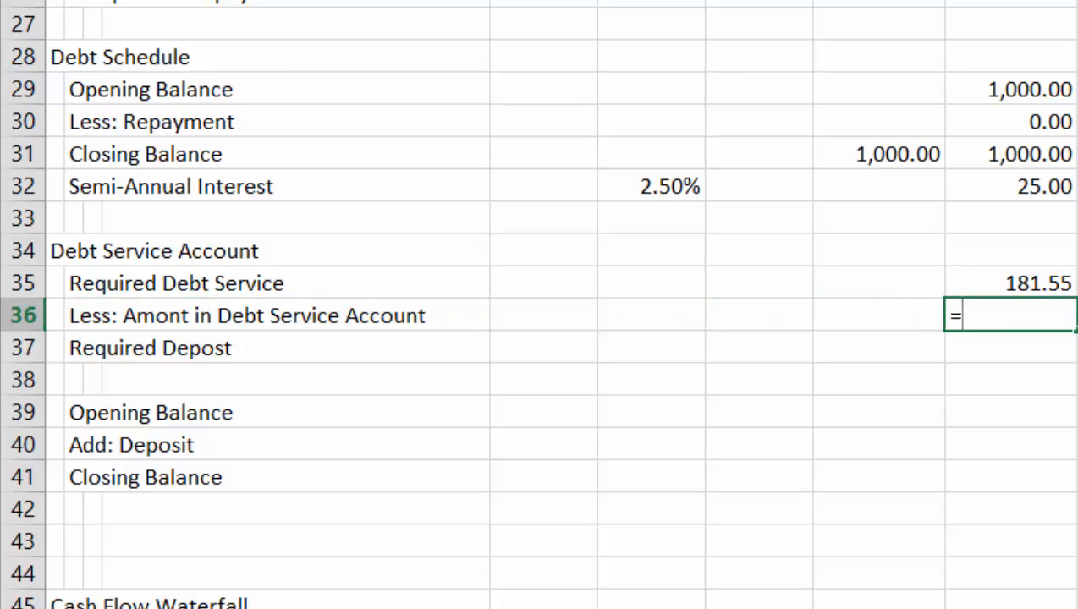
{"action": "key", "text": "Down"}
{"action": "key", "text": "Down"}
{"action": "key", "text": "Down"}
{"action": "key", "text": "Return"}
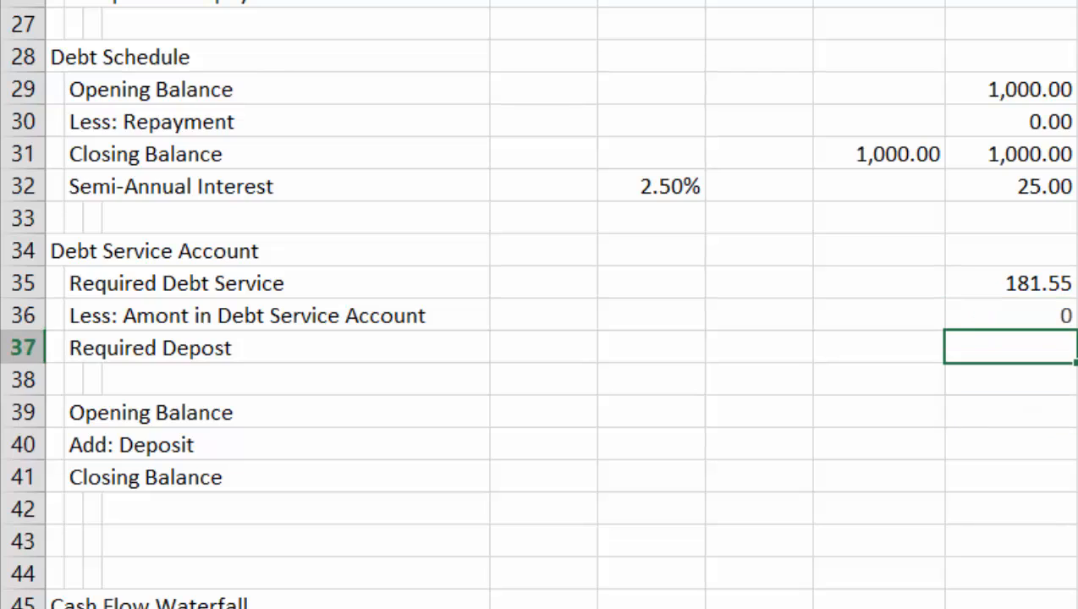
Calculate the first month's required deposit in I37 as =I35-I36, required debt service less the amount in the account
{"action": "type", "text": "="}
{"action": "key", "text": "Up"}
{"action": "key", "text": "Up"}
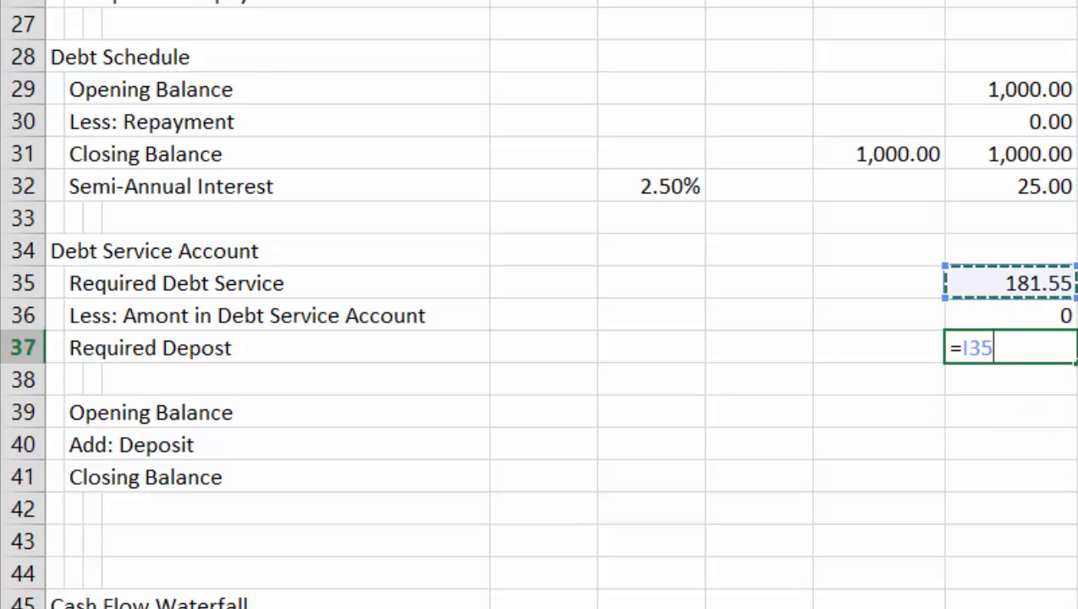
{"action": "type", "text": "-"}
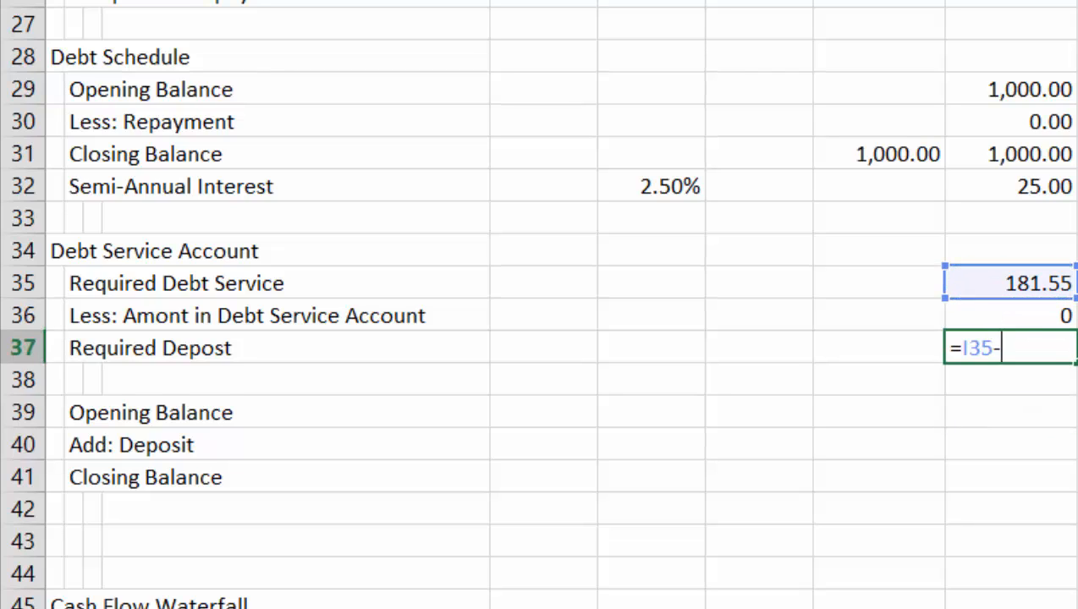
{"action": "key", "text": "Up"}
{"action": "key", "text": "Return"}
{"action": "key", "text": "Up"}
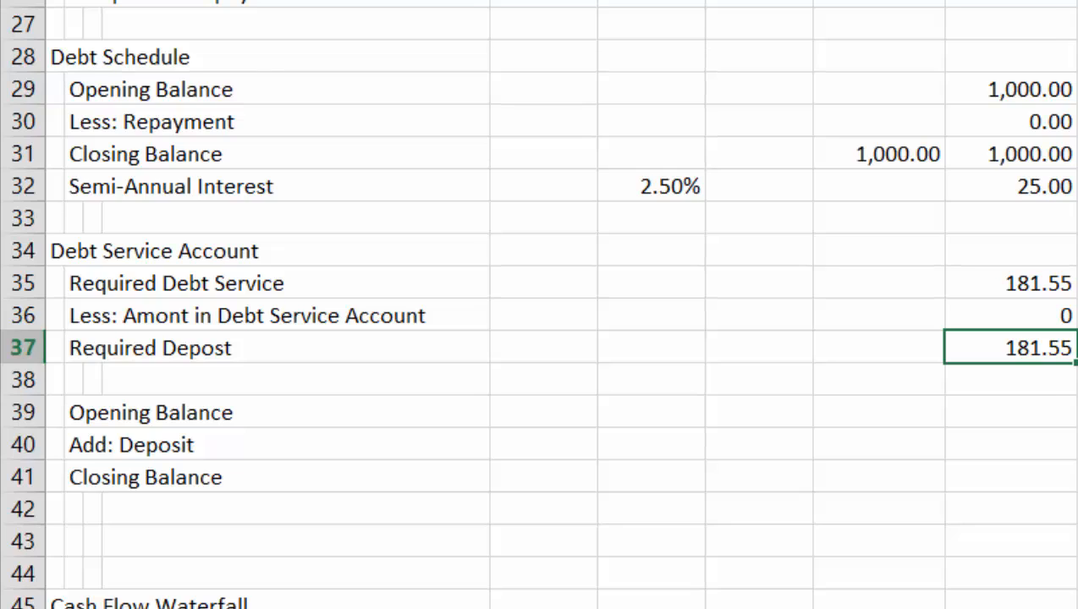
{"action": "key", "text": "Down"}
{"action": "key", "text": "Down"}
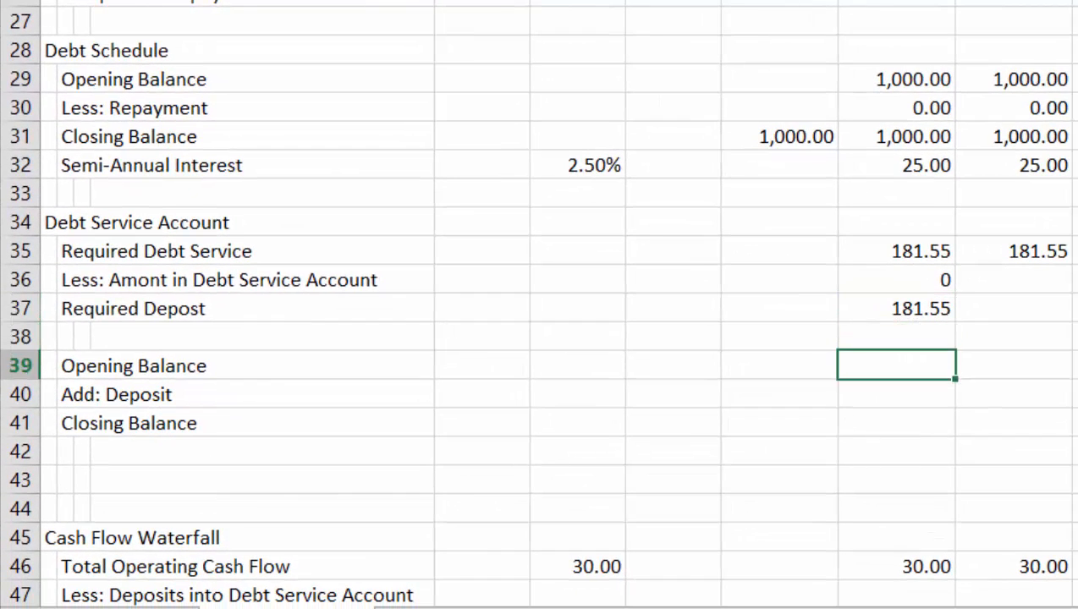
{"action": "key", "text": "Down"}
{"action": "type", "text": "="}
{"action": "key", "text": "Down"}
{"action": "key", "text": "Down"}
{"action": "key", "text": "Left"}
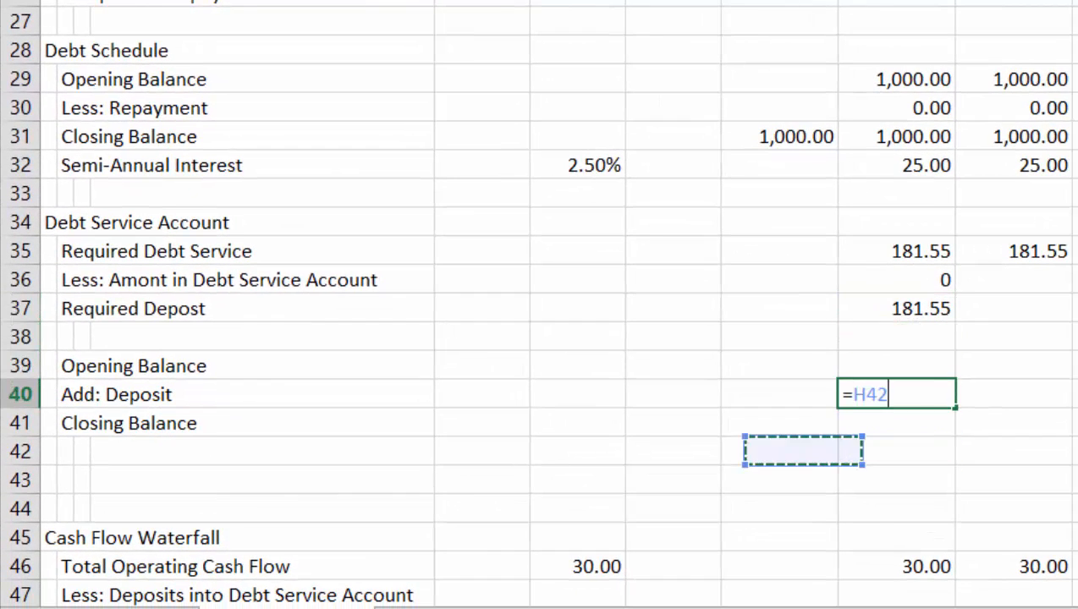
{"action": "key", "text": "Escape"}
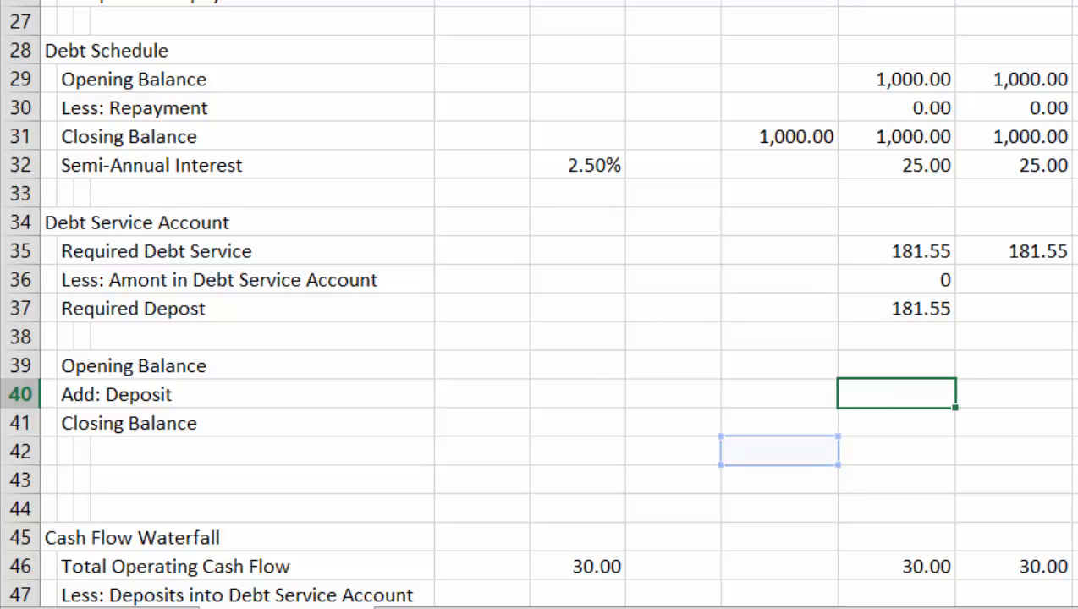
Set the debt service account's opening balance in I39 to the prior period's closing balance with =H41
{"action": "key", "text": "Up"}
{"action": "type", "text": "="}
{"action": "key", "text": "Down"}
{"action": "key", "text": "Down"}
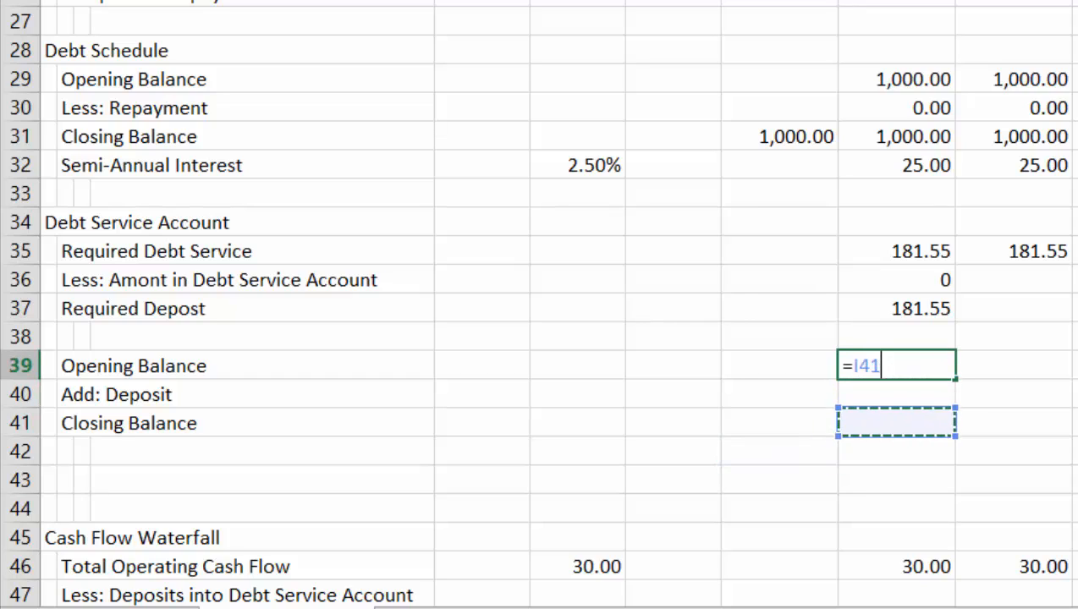
{"action": "key", "text": "Left"}
{"action": "key", "text": "Return"}
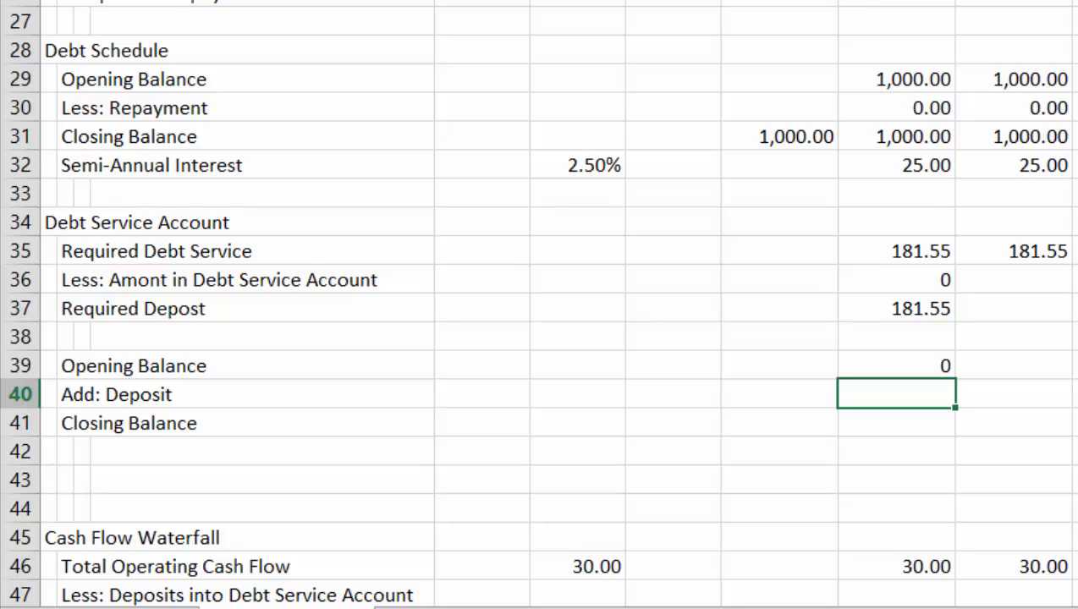
Examine the first month's operating cash flow and deposit line in the Cash Flow Waterfall against the debt service account's balance lines
{"action": "key", "text": "Down"}
{"action": "key", "text": "Down"}
{"action": "key", "text": "Down"}
{"action": "key", "text": "Down"}
{"action": "key", "text": "Down"}
{"action": "key", "text": "Down"}
{"action": "key", "text": "Down"}
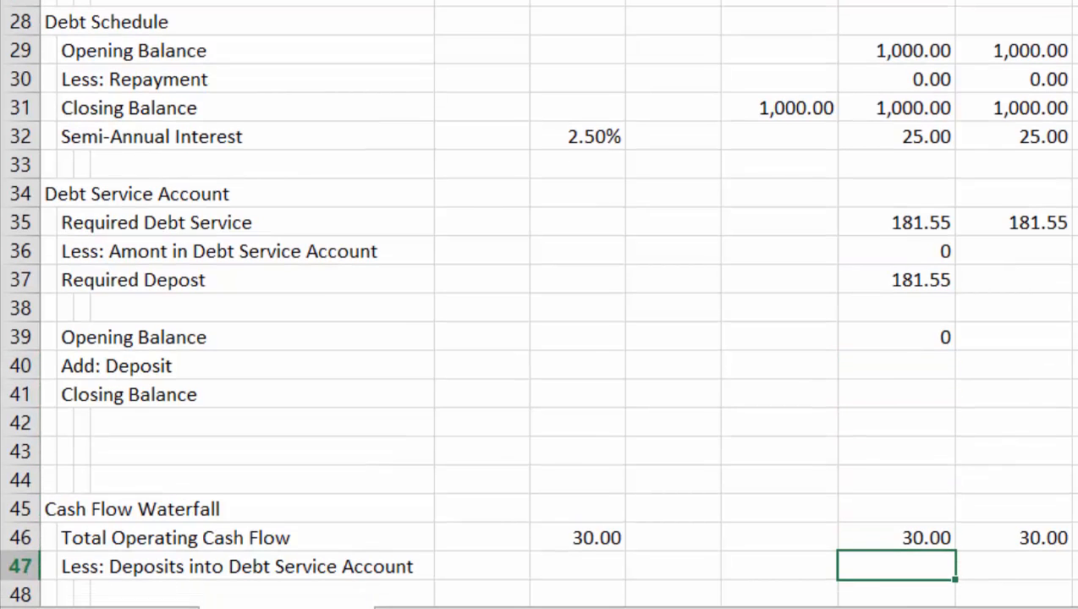
{"action": "key", "text": "Up"}
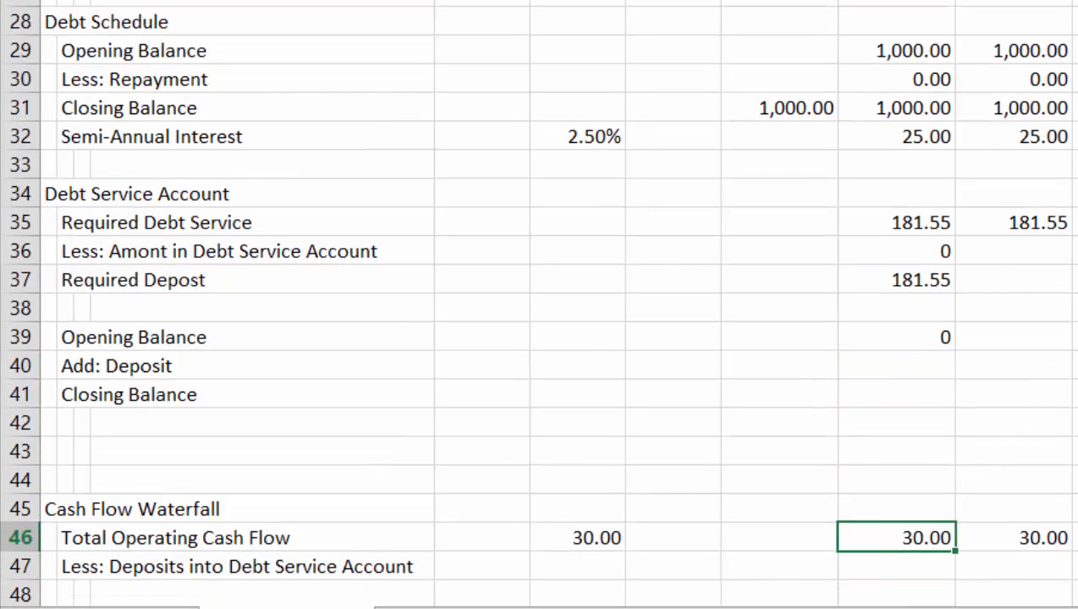
{"action": "key", "text": "Up"}
{"action": "key", "text": "Up"}
{"action": "key", "text": "Up"}
{"action": "key", "text": "Up"}
{"action": "key", "text": "Up"}
{"action": "key", "text": "Up"}
{"action": "key", "text": "Up"}
{"action": "key", "text": "Up"}
{"action": "key", "text": "Up"}
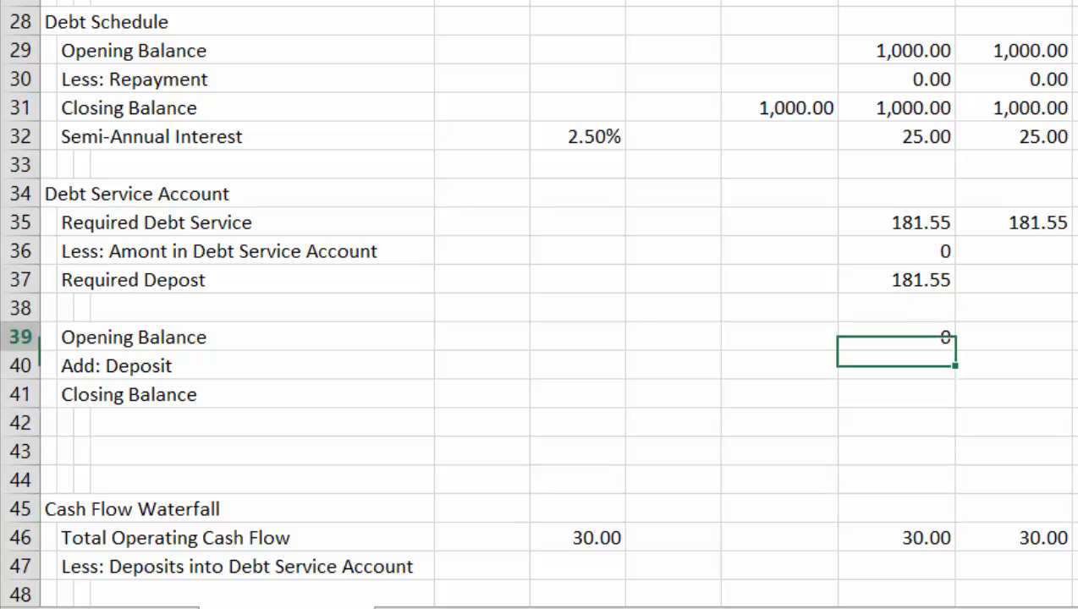
{"action": "key", "text": "Down"}
{"action": "key", "text": "Down"}
{"action": "key", "text": "Down"}
{"action": "key", "text": "Down"}
{"action": "key", "text": "Down"}
{"action": "key", "text": "Down"}
{"action": "key", "text": "Down"}
{"action": "key", "text": "Down"}
{"action": "key", "text": "Down"}
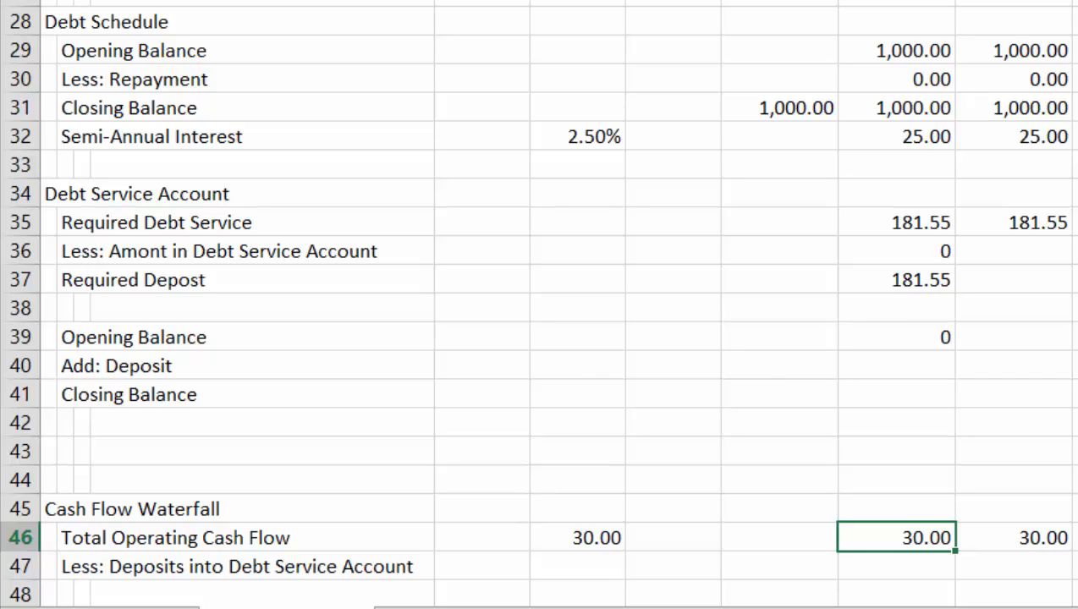
Calculate the first month's deposit into the debt service account in I47 as =MIN(I46,I37), the lower of operating cash flow and required deposit
{"action": "key", "text": "Up"}
{"action": "key", "text": "Up"}
{"action": "key", "text": "Up"}
{"action": "key", "text": "Up"}
{"action": "key", "text": "Up"}
{"action": "key", "text": "Up"}
{"action": "key", "text": "Up"}
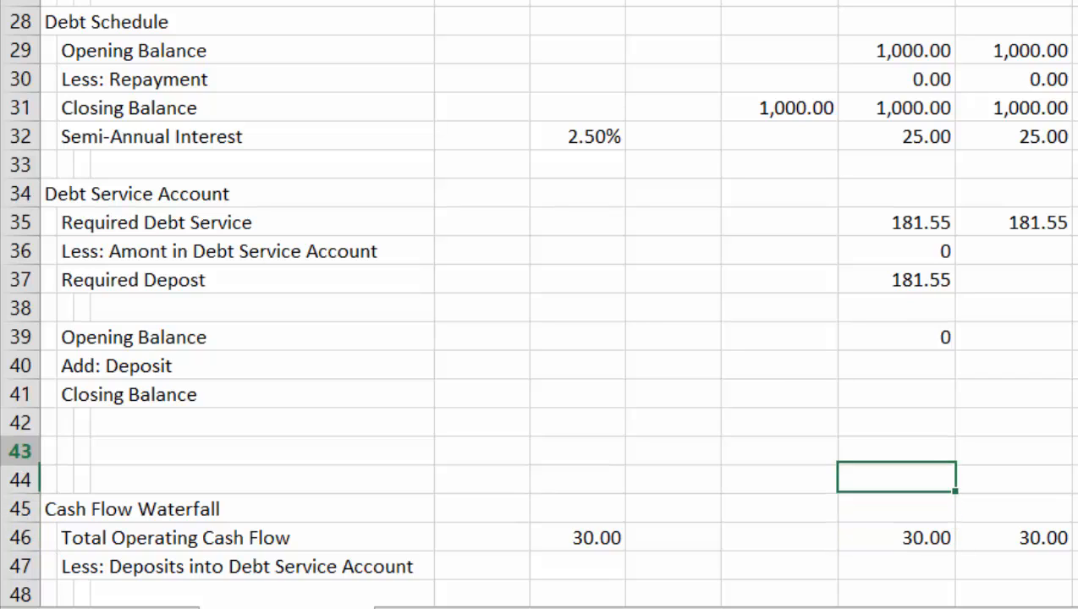
{"action": "key", "text": "Down"}
{"action": "key", "text": "Down"}
{"action": "key", "text": "Down"}
{"action": "key", "text": "Down"}
{"action": "key", "text": "Down"}
{"action": "key", "text": "Down"}
{"action": "key", "text": "Down"}
{"action": "key", "text": "Down"}
{"action": "key", "text": "Down"}
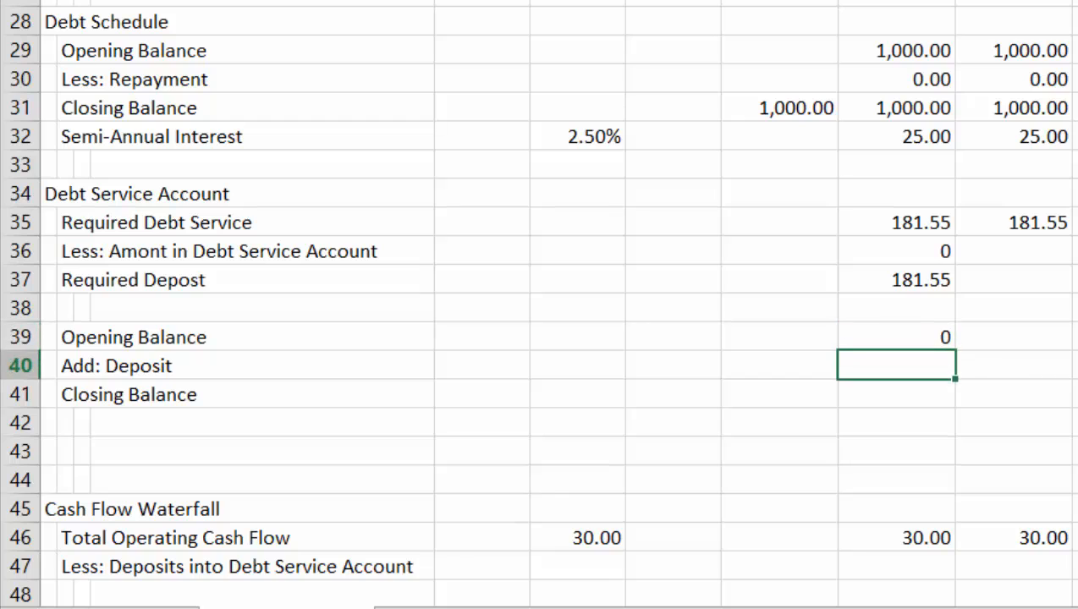
{"action": "key", "text": "Up"}
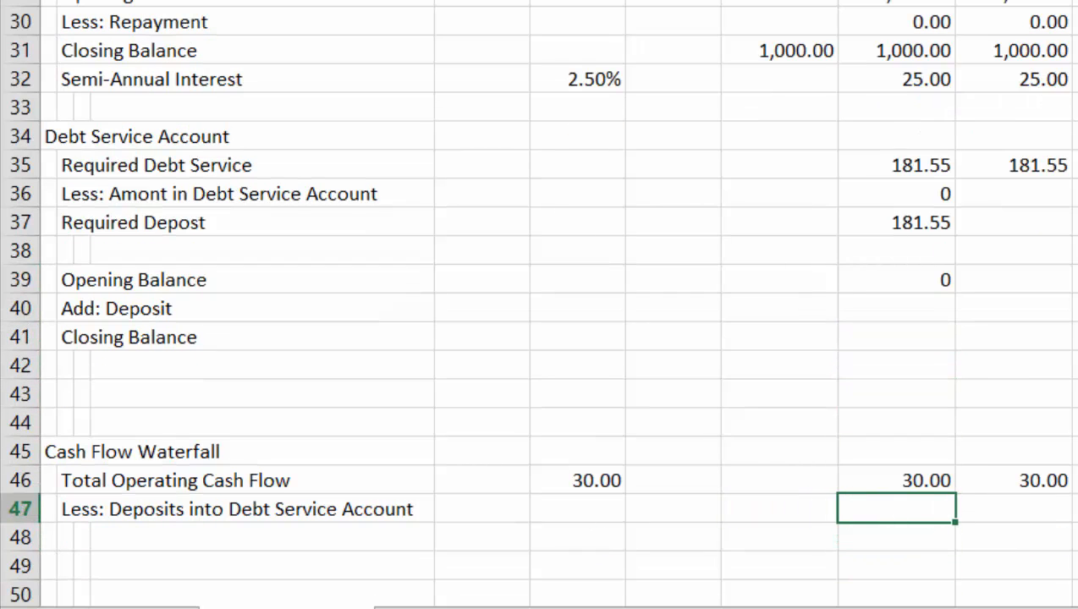
{"action": "type", "text": "=m"}
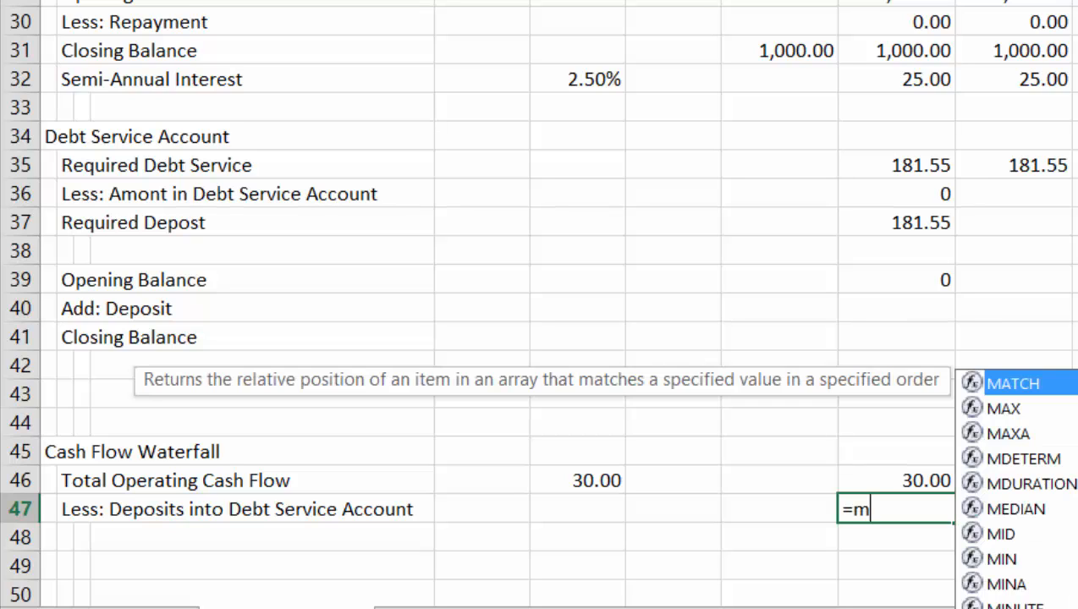
{"action": "type", "text": "in("}
{"action": "key", "text": "Up"}
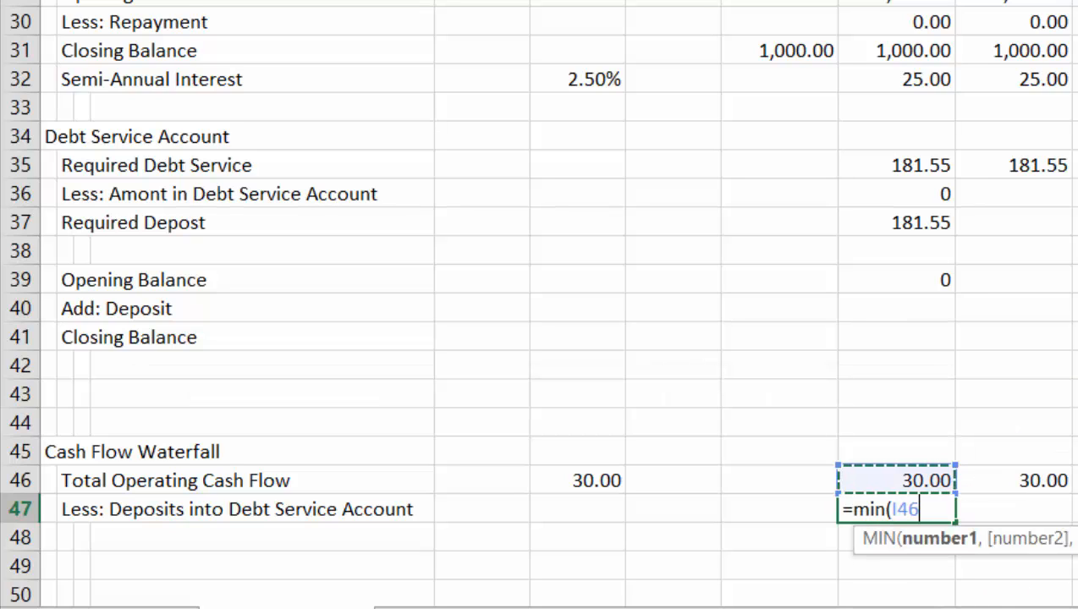
{"action": "type", "text": ","}
{"action": "key", "text": "Up"}
{"action": "key", "text": "Up"}
{"action": "key", "text": "Up"}
{"action": "key", "text": "Up"}
{"action": "key", "text": "Up"}
{"action": "key", "text": "Up"}
{"action": "key", "text": "Up"}
{"action": "key", "text": "Up"}
{"action": "key", "text": "Up"}
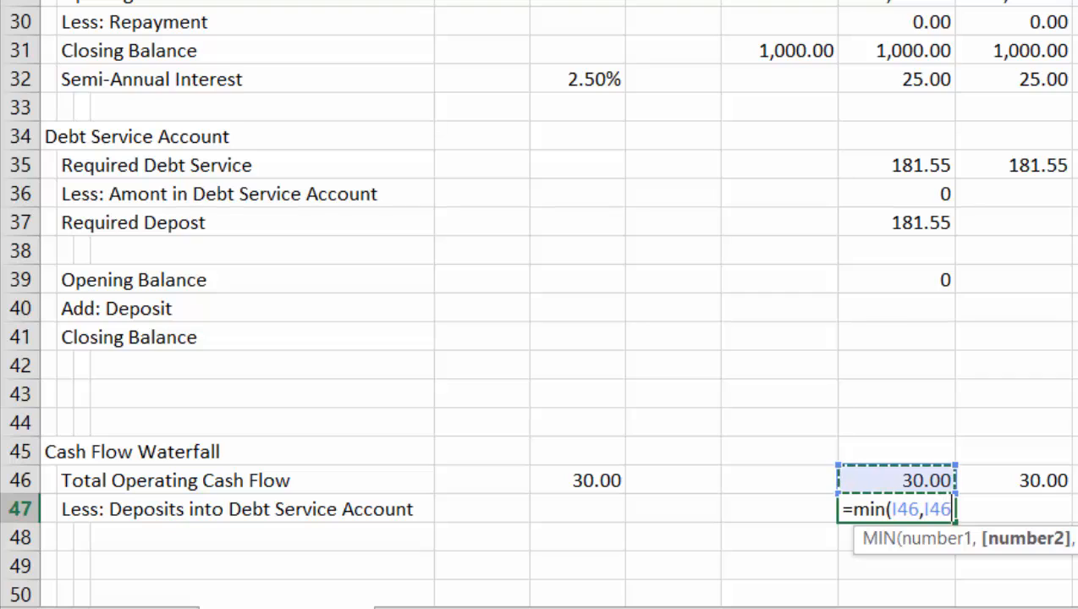
{"action": "key", "text": "Up"}
{"action": "key", "text": "ctrl+Return"}
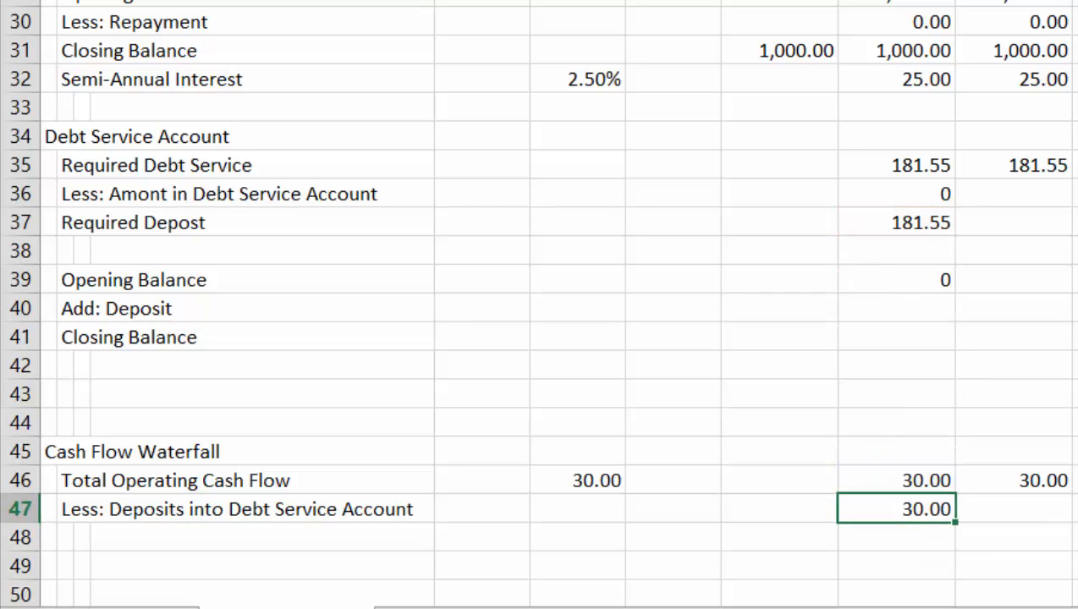
Floor the I47 deposit formula at zero by changing it to =MAX(MIN(I46,I37),0)
{"action": "key", "text": "F2"}
{"action": "key", "text": "Left"}
{"action": "key", "text": "Left"}
{"action": "key", "text": "Left"}
{"action": "key", "text": "Left"}
{"action": "key", "text": "Left"}
{"action": "key", "text": "Left"}
{"action": "key", "text": "Left"}
{"action": "key", "text": "Left"}
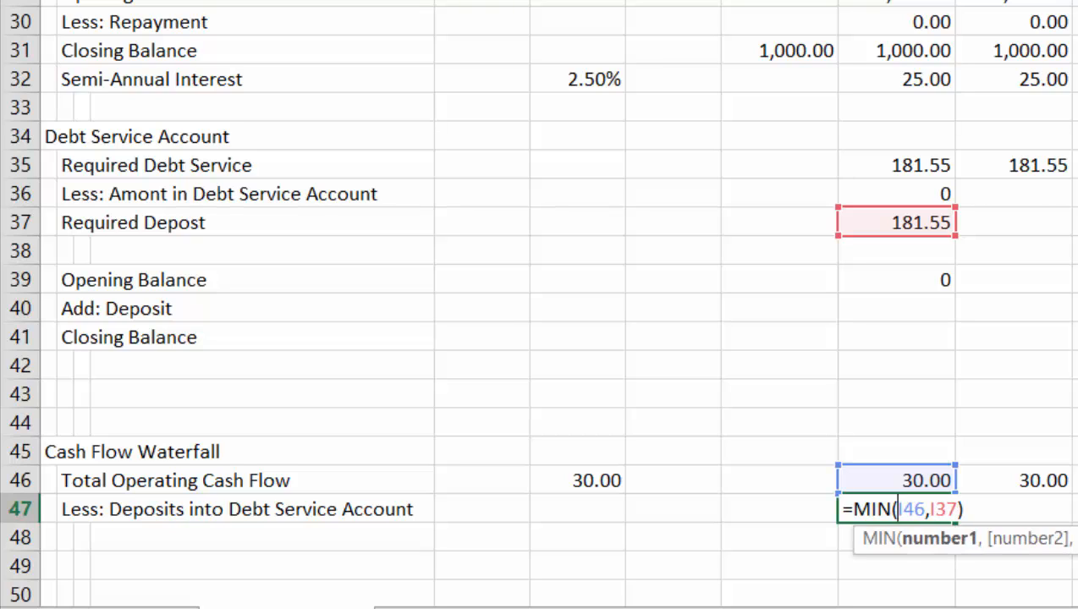
{"action": "key", "text": "Left"}
{"action": "key", "text": "Left"}
{"action": "key", "text": "Left"}
{"action": "key", "text": "Left"}
{"action": "type", "text": "max"}
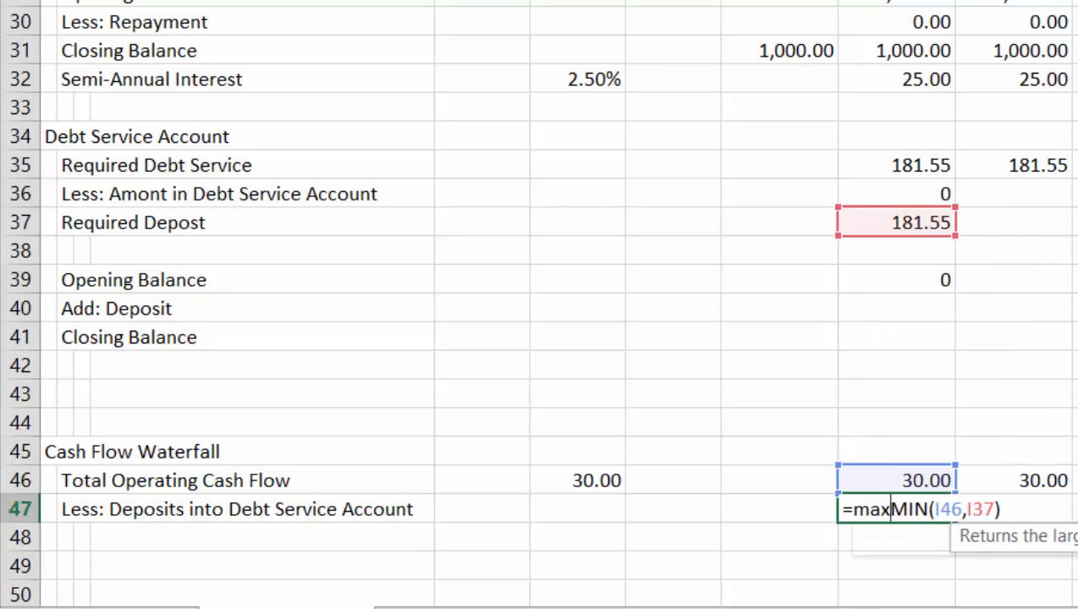
{"action": "type", "text": "("}
{"action": "key", "text": "Right"}
{"action": "key", "text": "Right"}
{"action": "key", "text": "Right"}
{"action": "key", "text": "Right"}
{"action": "key", "text": "Right"}
{"action": "key", "text": "Right"}
{"action": "key", "text": "Right"}
{"action": "key", "text": "Right"}
{"action": "key", "text": "Right"}
{"action": "key", "text": "Right"}
{"action": "key", "text": "Right"}
{"action": "key", "text": "Right"}
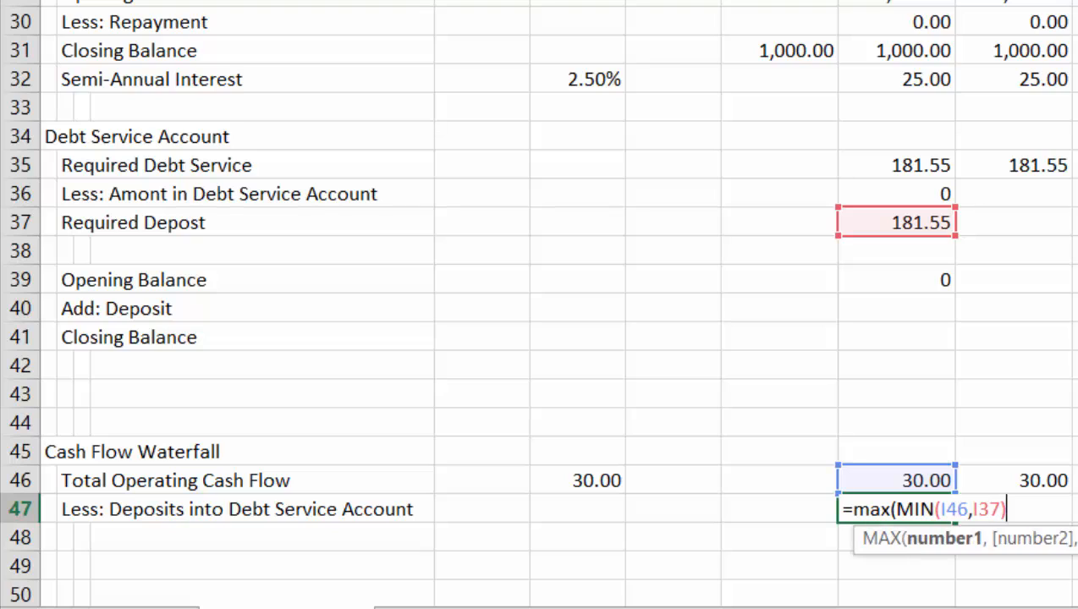
{"action": "type", "text": ",0)"}
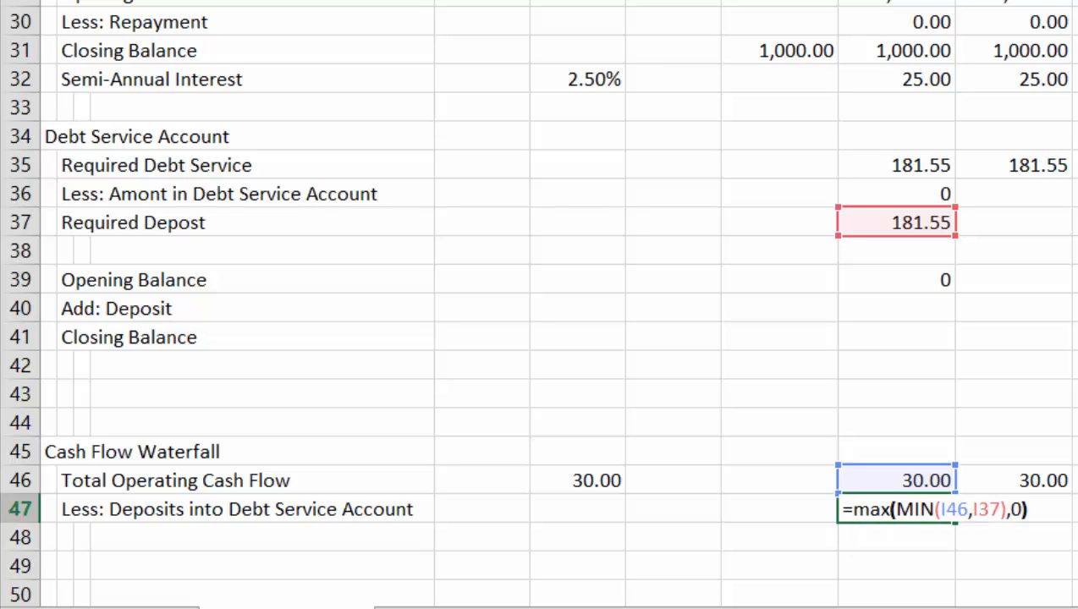
{"action": "key", "text": "Return"}
Link the debt service account's first-month deposit in I40 to the waterfall deposit with =I47
{"action": "key", "text": "ctrl+Up"}
{"action": "key", "text": "ctrl+Up"}
{"action": "key", "text": "ctrl+Up"}
{"action": "key", "text": "Down"}
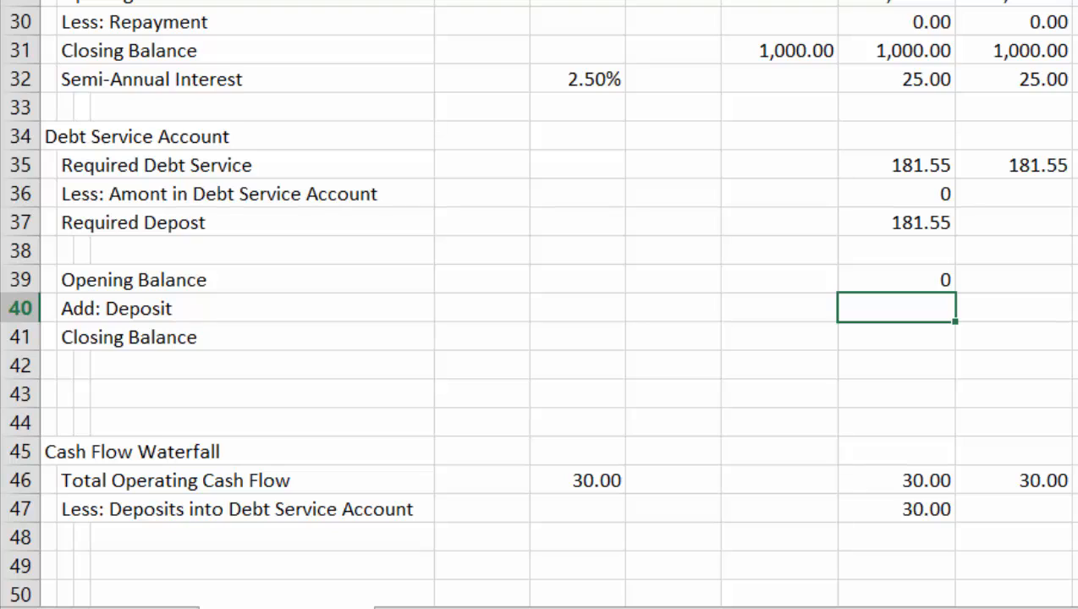
{"action": "type", "text": "="}
{"action": "key", "text": "Down"}
{"action": "key", "text": "Down"}
{"action": "key", "text": "Down"}
{"action": "key", "text": "Down"}
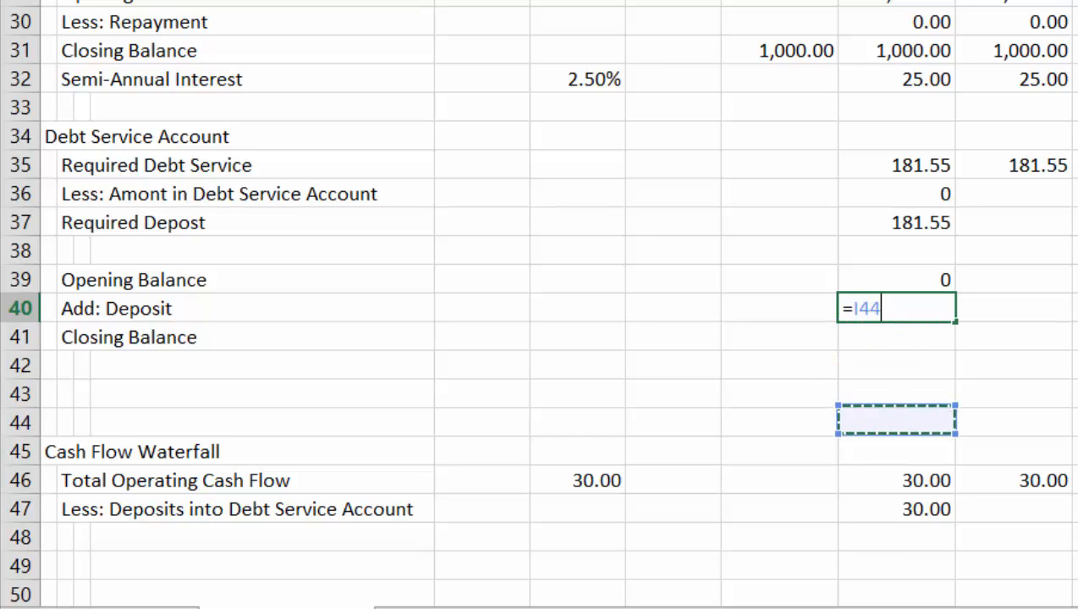
{"action": "key", "text": "Down"}
{"action": "key", "text": "Down"}
{"action": "key", "text": "Down"}
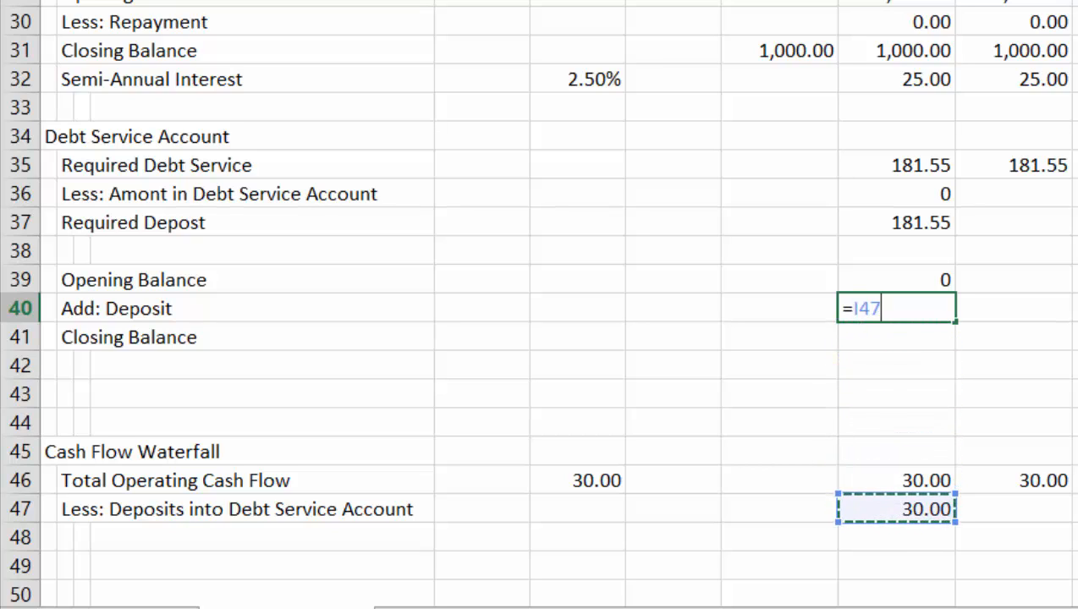
{"action": "key", "text": "Return"}
Format the first month's opening balance and deposit in I39:I40 as numbers with two decimals and a thousands separator
{"action": "key", "text": "Up"}
{"action": "key", "text": "Up"}
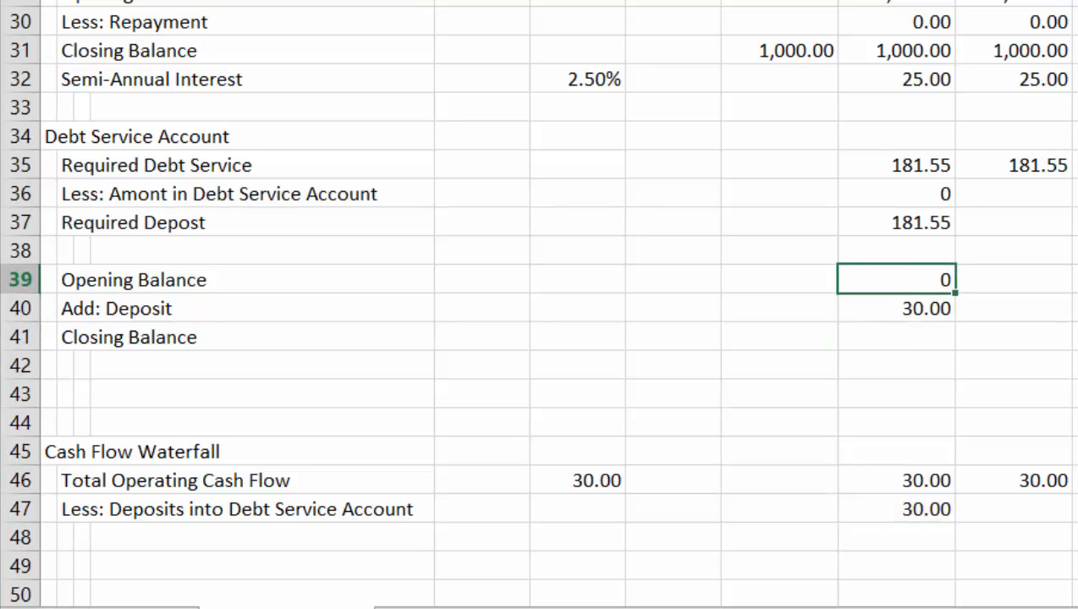
{"action": "key", "text": "shift+Down"}
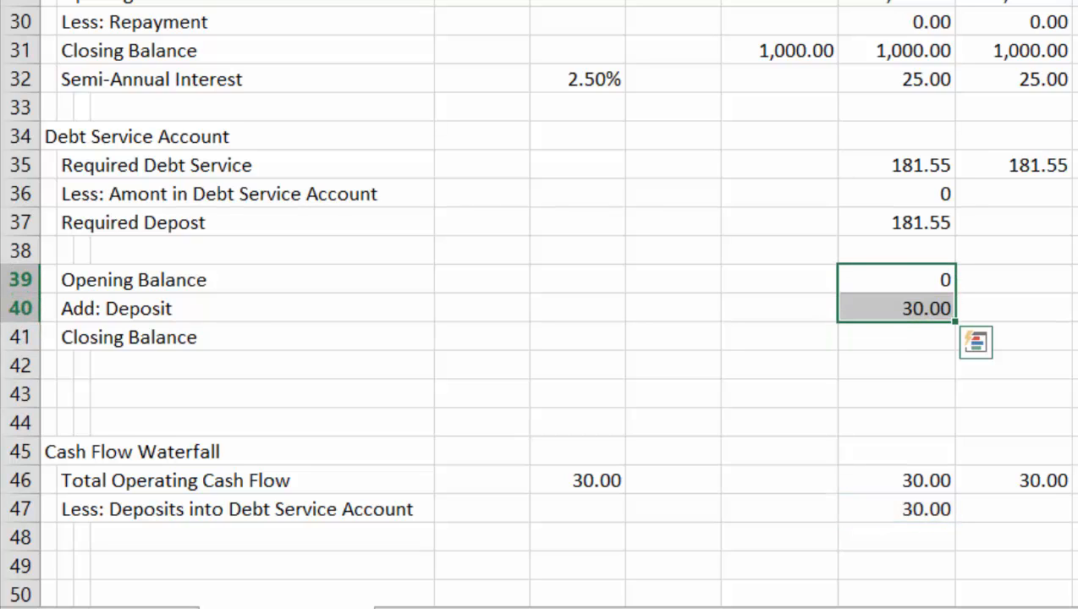
{"action": "key", "text": "ctrl+shift+1"}
Calculate the debt service account's first-month closing balance in I41 as =SUM(I39:I40)
{"action": "key", "text": "Down"}
{"action": "key", "text": "Down"}
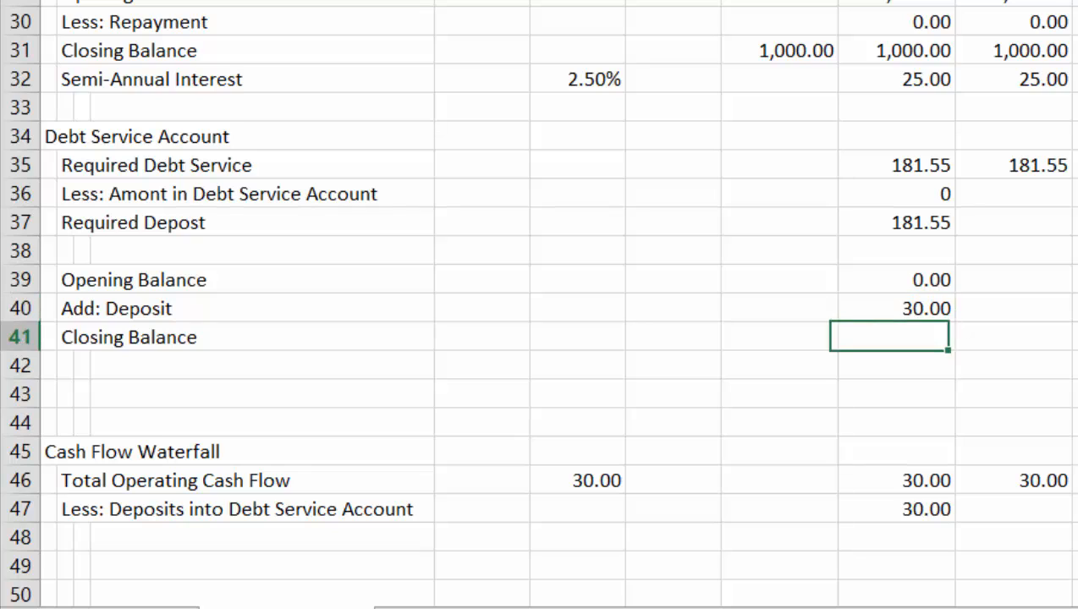
{"action": "key", "text": "Left"}
{"action": "key", "text": "Right"}
{"action": "key", "text": "alt+equal"}
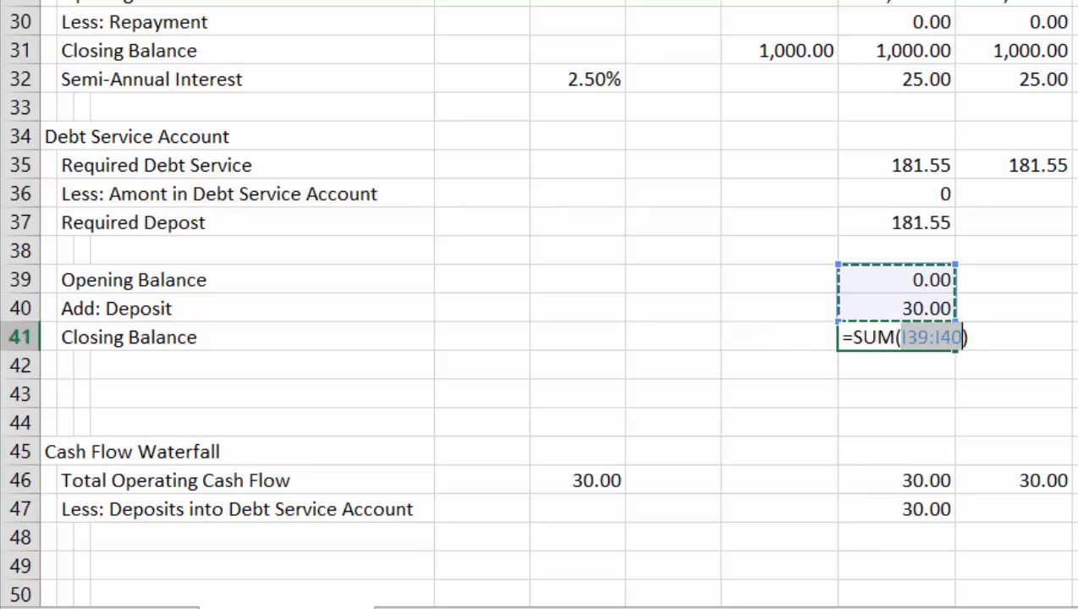
{"action": "key", "text": "Return"}
Format the amount in the debt service account in I36 as a number with two decimals and a thousands separator
{"action": "key", "text": "Up"}
{"action": "key", "text": "Up"}
{"action": "key", "text": "Up"}
{"action": "key", "text": "Up"}
{"action": "key", "text": "Up"}
{"action": "key", "text": "Up"}
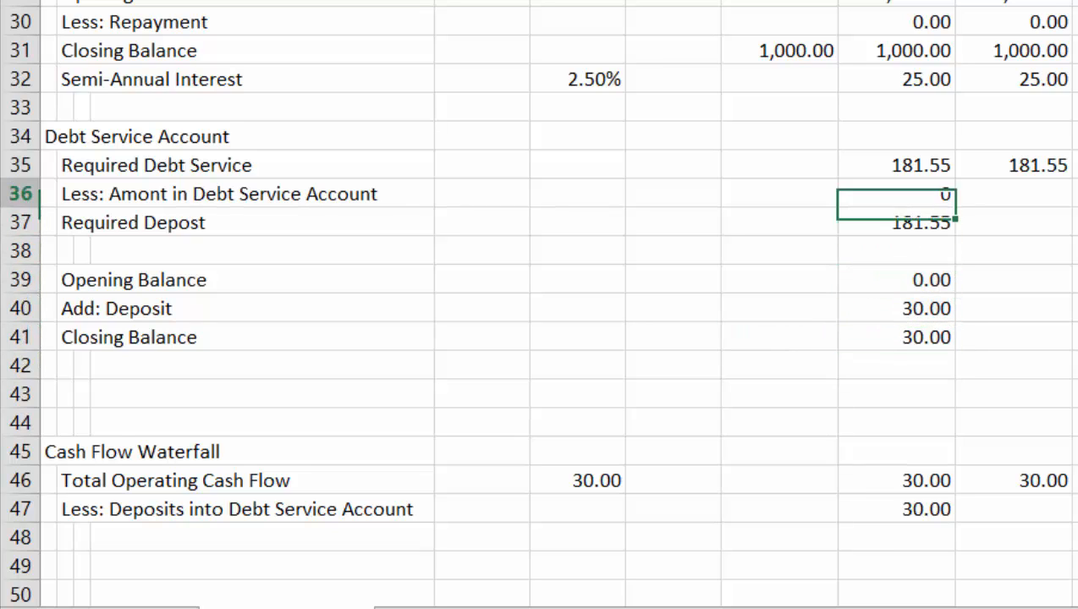
{"action": "key", "text": "ctrl+shift+1"}
Fill the first month's debt service account formulas in I36:I41 rightward across the remaining months
{"action": "key", "text": "shift+Down"}
{"action": "key", "text": "shift+Down"}
{"action": "key", "text": "shift+Down"}
{"action": "key", "text": "shift+Down"}
{"action": "key", "text": "shift+Down"}
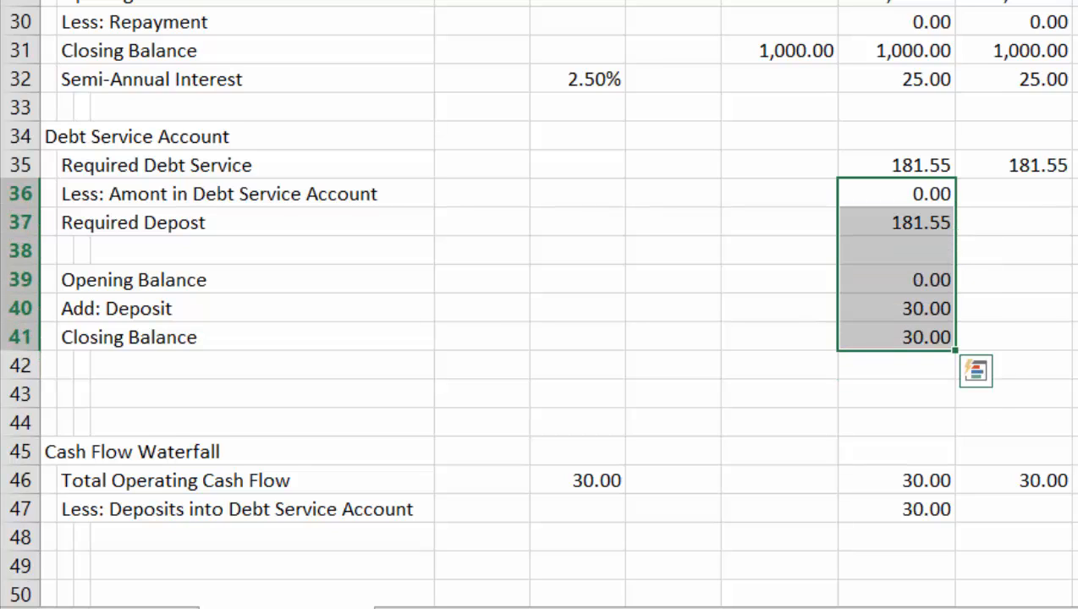
{"action": "key", "text": "ctrl+shift+r"}
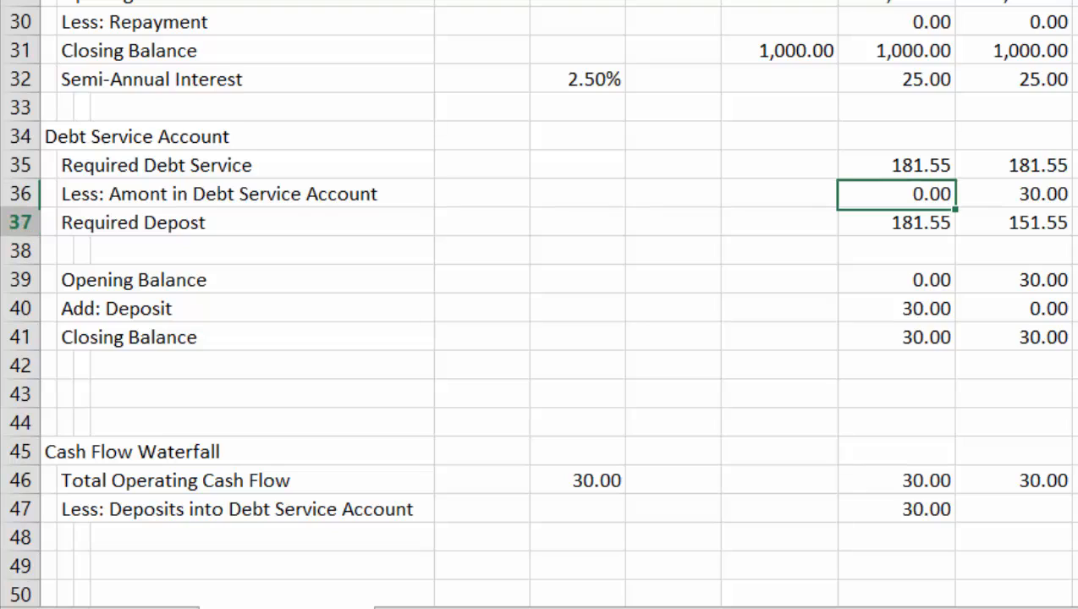
Fill the debt service account deposit formula in I47 of the Cash Flow Waterfall rightward across the remaining months
{"action": "key", "text": "Down"}
{"action": "key", "text": "ctrl+Down"}
{"action": "key", "text": "ctrl+Down"}
{"action": "key", "text": "ctrl+Down"}
{"action": "key", "text": "Down"}
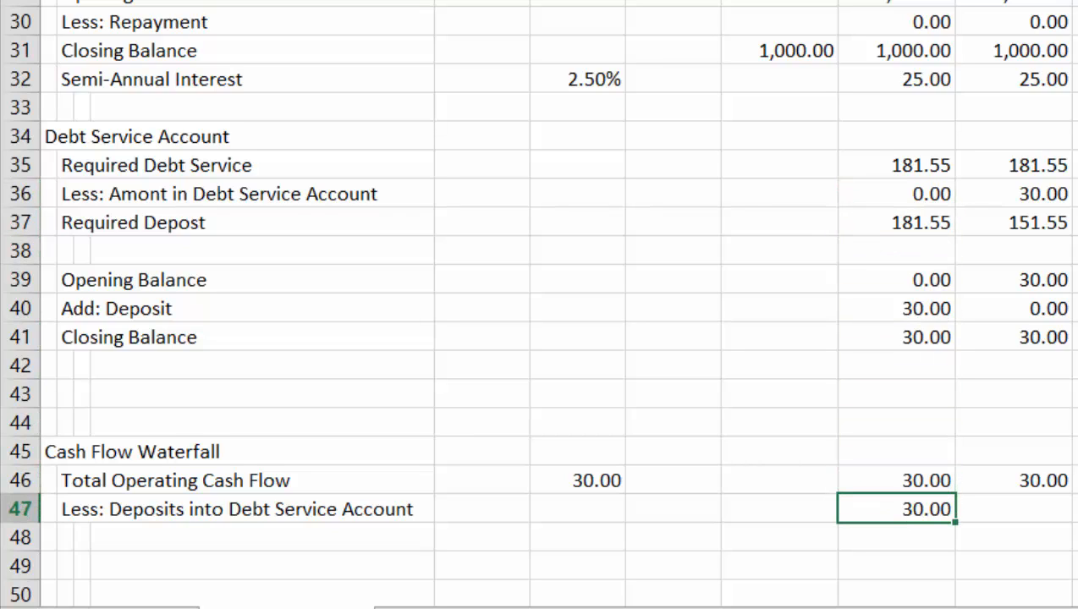
{"action": "key", "text": "shift+Right"}
{"action": "key", "text": "ctrl+r"}
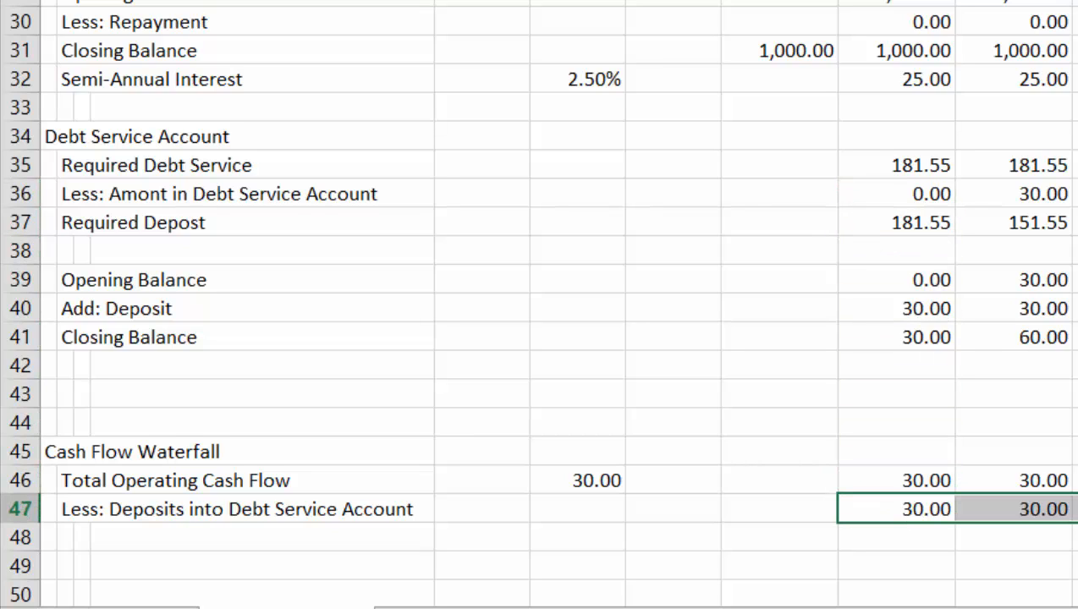
Examine the debt service account's opening balance, deposit and closing balance across the months
{"action": "key", "text": "Right"}
{"action": "key", "text": "Left"}
{"action": "key", "text": "Left"}
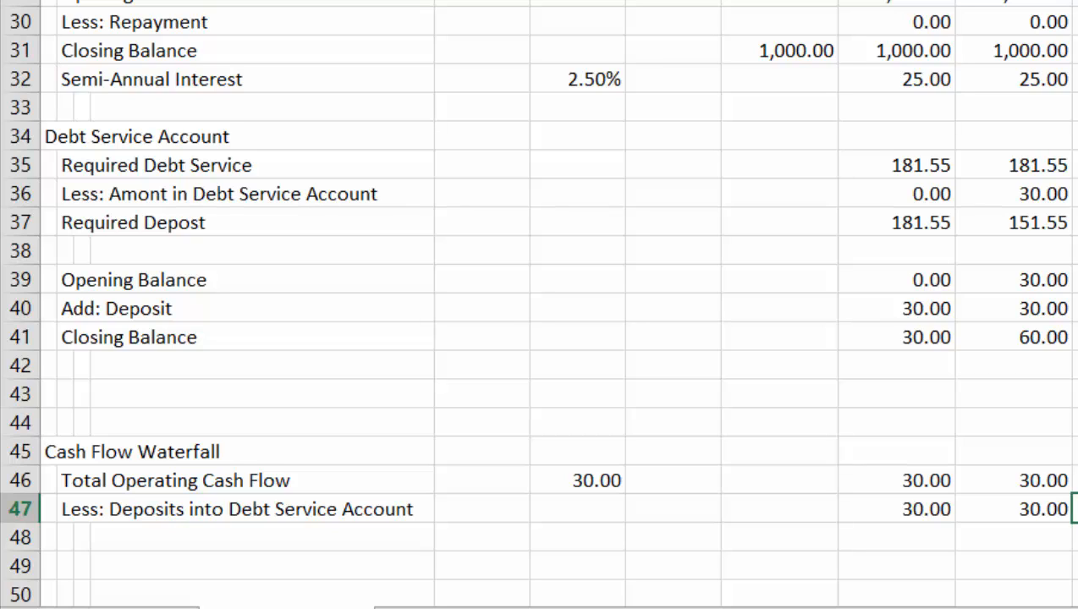
{"action": "key", "text": "Up"}
{"action": "key", "text": "Up"}
{"action": "key", "text": "Up"}
{"action": "key", "text": "Up"}
{"action": "key", "text": "Up"}
{"action": "key", "text": "Up"}
{"action": "key", "text": "Up"}
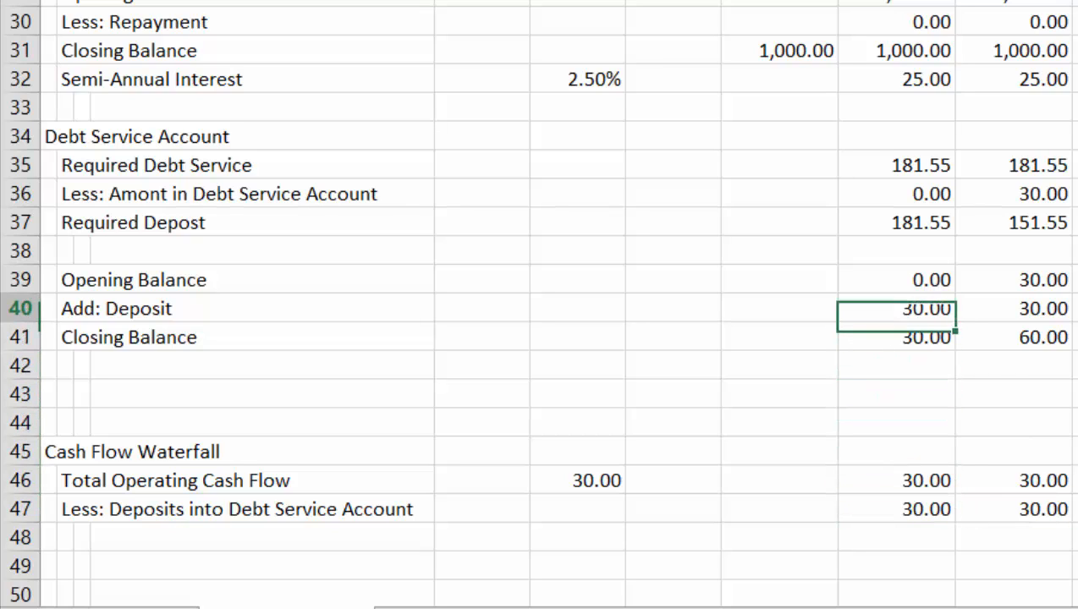
{"action": "key", "text": "Right"}
{"action": "key", "text": "Right"}
{"action": "key", "text": "Up"}
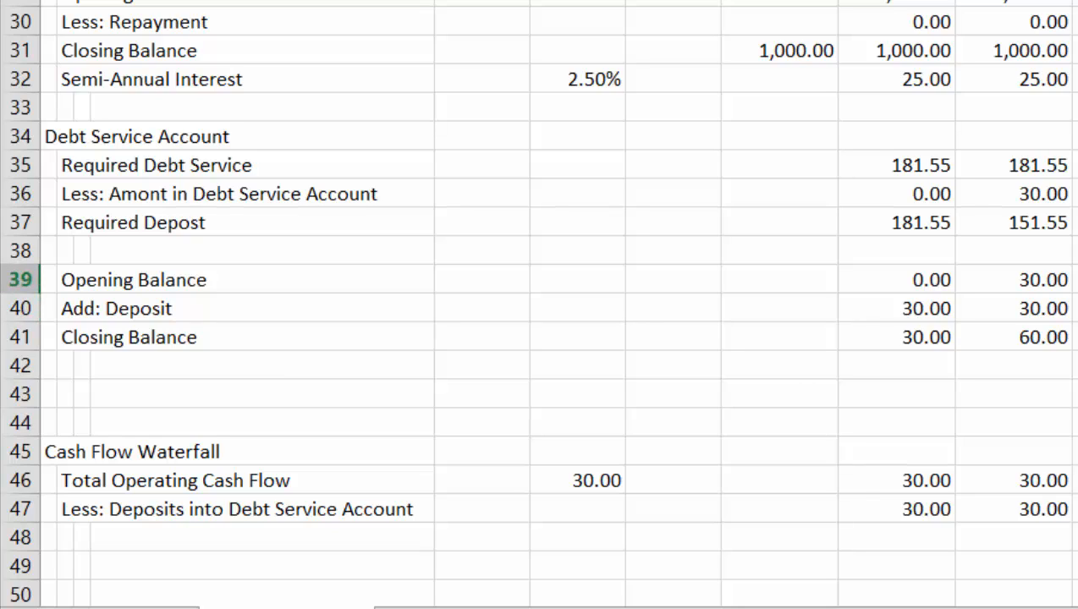
{"action": "key", "text": "Down"}
{"action": "key", "text": "Down"}
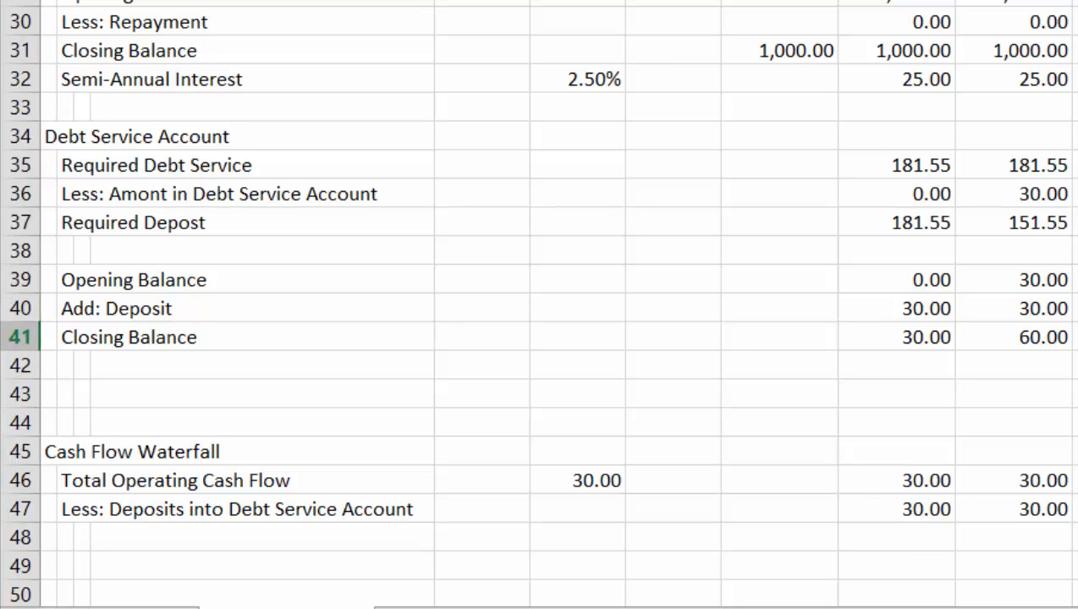
{"action": "key", "text": "Up"}
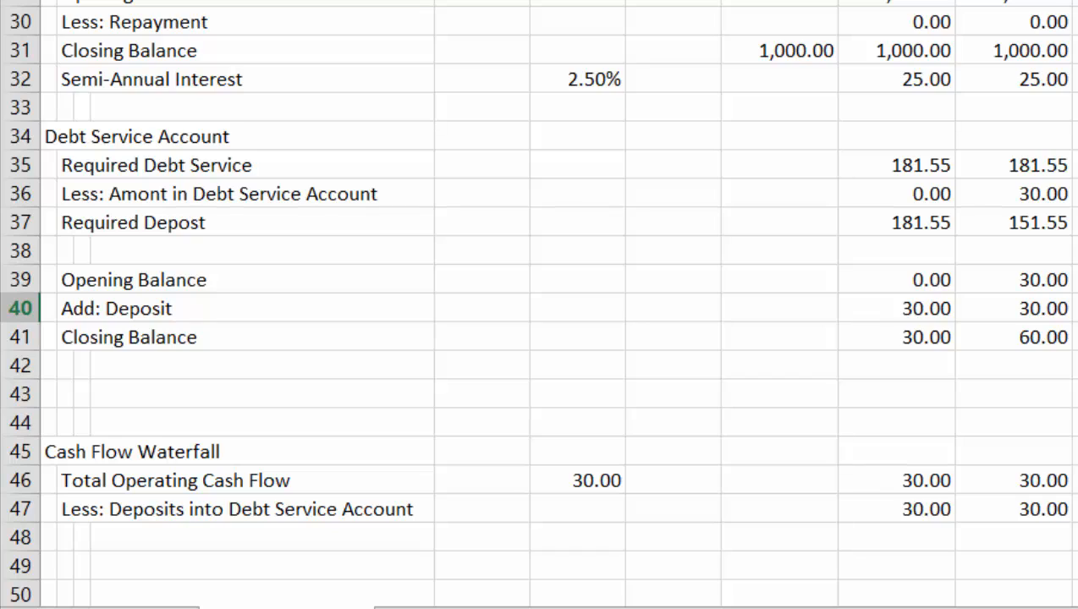
{"action": "key", "text": "Down"}
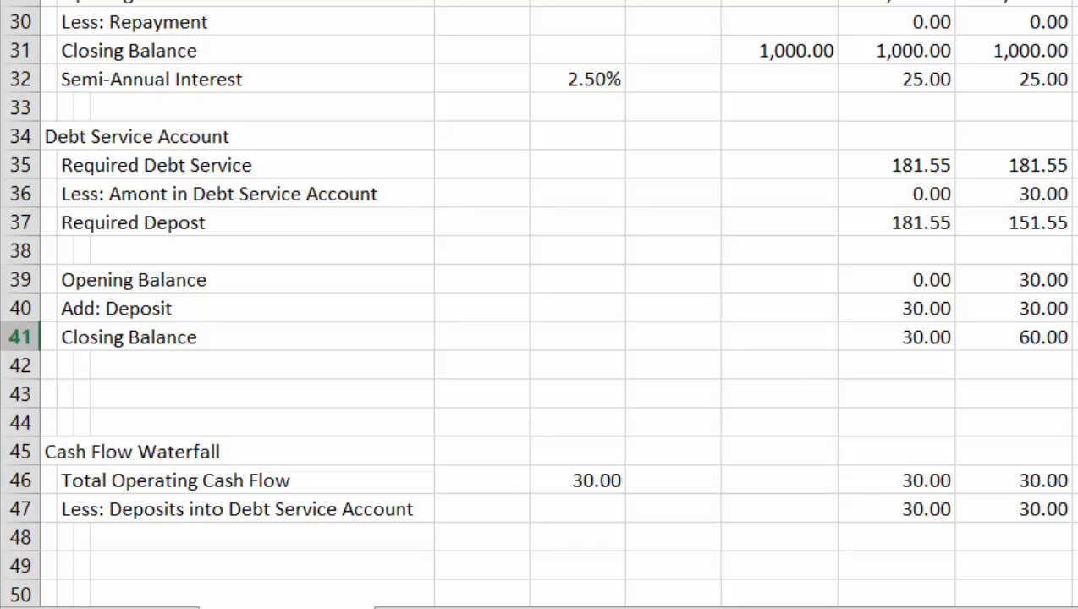
Compare the account's closing balance with the required debt service and required deposit in rows 35 to 37
{"action": "key", "text": "Up"}
{"action": "key", "text": "Up"}
{"action": "key", "text": "Up"}
{"action": "key", "text": "Up"}
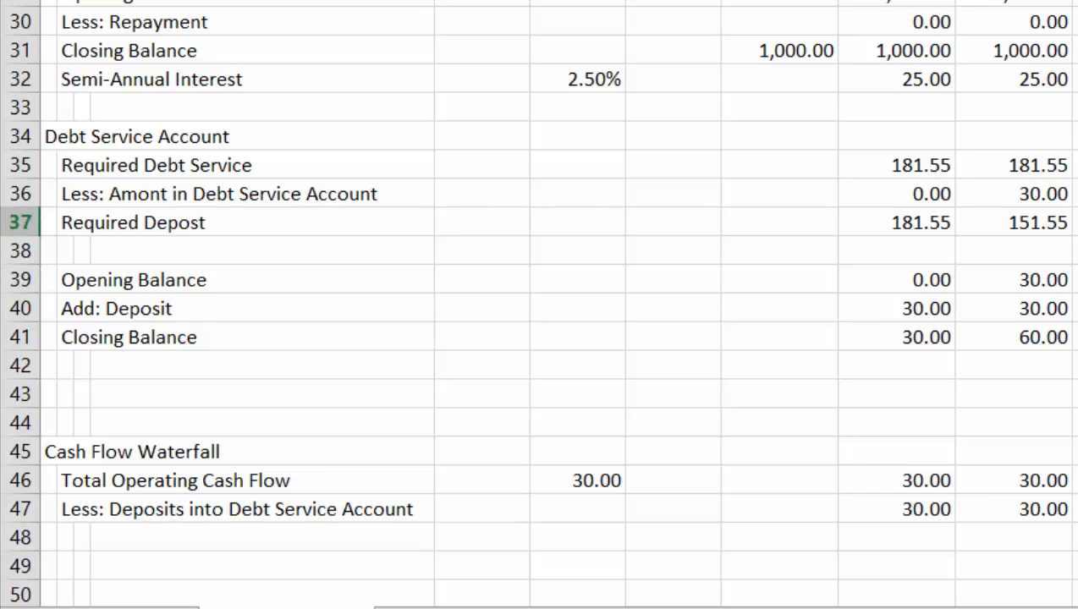
{"action": "key", "text": "Up"}
{"action": "key", "text": "Up"}
{"action": "key", "text": "Up"}
{"action": "key", "text": "Down"}
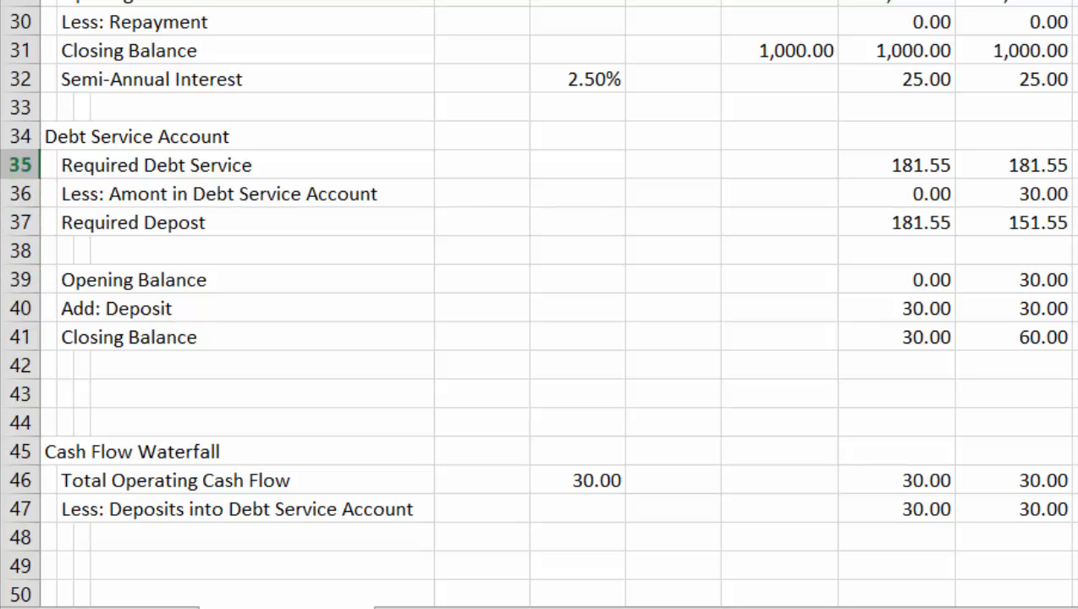
{"action": "key", "text": "Down"}
{"action": "key", "text": "Down"}
{"action": "key", "text": "Down"}
{"action": "key", "text": "Down"}
{"action": "key", "text": "Down"}
{"action": "key", "text": "Down"}
{"action": "key", "text": "Down"}
{"action": "key", "text": "Down"}
{"action": "key", "text": "Down"}
{"action": "key", "text": "Down"}
{"action": "key", "text": "Down"}
{"action": "key", "text": "Down"}
{"action": "key", "text": "Down"}
{"action": "key", "text": "Down"}
{"action": "key", "text": "Down"}
{"action": "key", "text": "Down"}
{"action": "key", "text": "Down"}
{"action": "key", "text": "Down"}
{"action": "key", "text": "Down"}
{"action": "key", "text": "Down"}
{"action": "key", "text": "Down"}
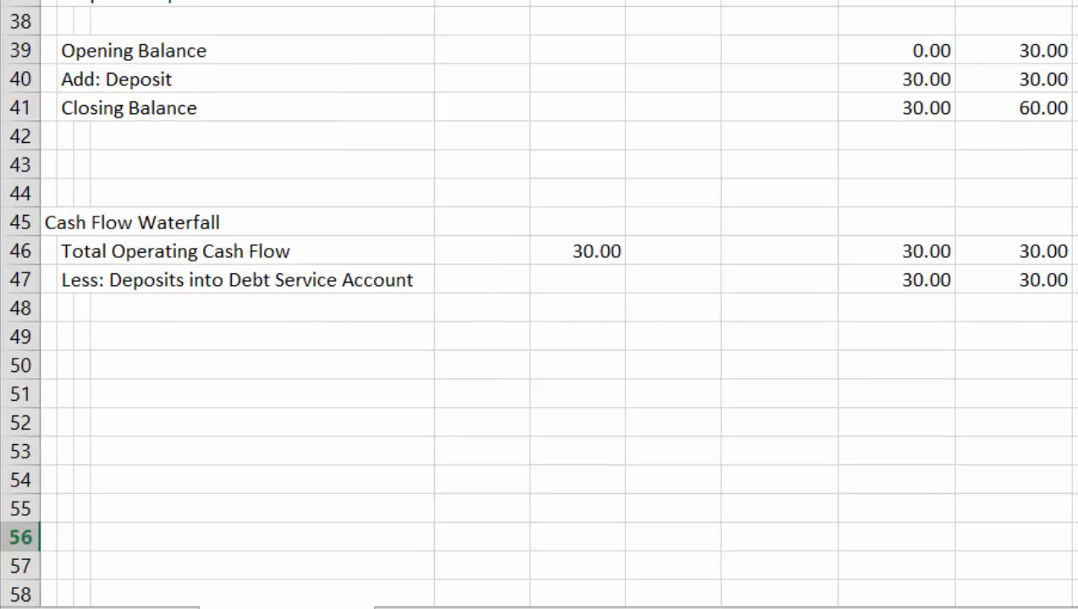
Review the Debt Schedule and Debt Service Account rows against the deposit line in the Cash Flow Waterfall
{"action": "key", "text": "Up"}
{"action": "key", "text": "Up"}
{"action": "key", "text": "Up"}
{"action": "key", "text": "Up"}
{"action": "key", "text": "Up"}
{"action": "key", "text": "Up"}
{"action": "key", "text": "Up"}
{"action": "key", "text": "Up"}
{"action": "key", "text": "Up"}
{"action": "key", "text": "Up"}
{"action": "key", "text": "Up"}
{"action": "key", "text": "Up"}
{"action": "key", "text": "Up"}
{"action": "key", "text": "Up"}
{"action": "key", "text": "Up"}
{"action": "key", "text": "Up"}
{"action": "key", "text": "Up"}
{"action": "key", "text": "Up"}
{"action": "key", "text": "Up"}
{"action": "key", "text": "Up"}
{"action": "key", "text": "Up"}
{"action": "key", "text": "Up"}
{"action": "key", "text": "Up"}
{"action": "key", "text": "Up"}
{"action": "key", "text": "Up"}
{"action": "key", "text": "Up"}
{"action": "key", "text": "Up"}
{"action": "key", "text": "Up"}
{"action": "key", "text": "Up"}
{"action": "key", "text": "Up"}
{"action": "key", "text": "Up"}
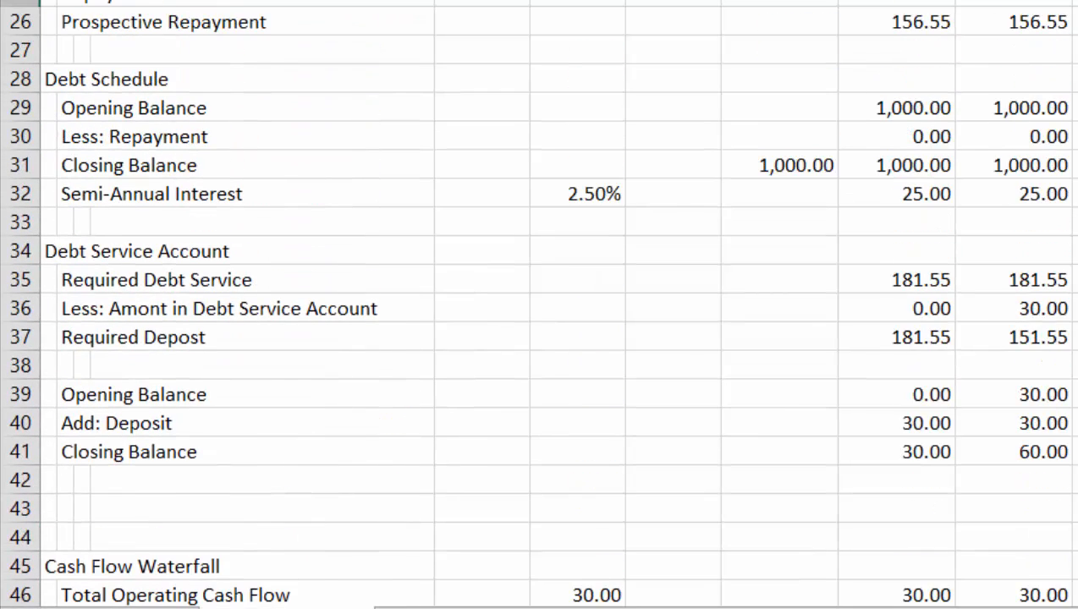
{"action": "key", "text": "Down"}
{"action": "key", "text": "Down"}
{"action": "key", "text": "Down"}
{"action": "key", "text": "Down"}
{"action": "key", "text": "Down"}
{"action": "key", "text": "Down"}
{"action": "key", "text": "Down"}
{"action": "key", "text": "Down"}
{"action": "key", "text": "Down"}
{"action": "key", "text": "Down"}
{"action": "key", "text": "Down"}
{"action": "key", "text": "Down"}
{"action": "key", "text": "Down"}
{"action": "key", "text": "Down"}
{"action": "key", "text": "Down"}
{"action": "key", "text": "Down"}
{"action": "key", "text": "Down"}
{"action": "key", "text": "Down"}
{"action": "key", "text": "Down"}
{"action": "key", "text": "Down"}
{"action": "key", "text": "Down"}
{"action": "key", "text": "Down"}
{"action": "key", "text": "Down"}
{"action": "key", "text": "Down"}
{"action": "key", "text": "Down"}
{"action": "key", "text": "Down"}
{"action": "key", "text": "Down"}
{"action": "key", "text": "Down"}
{"action": "key", "text": "Up"}
{"action": "key", "text": "Up"}
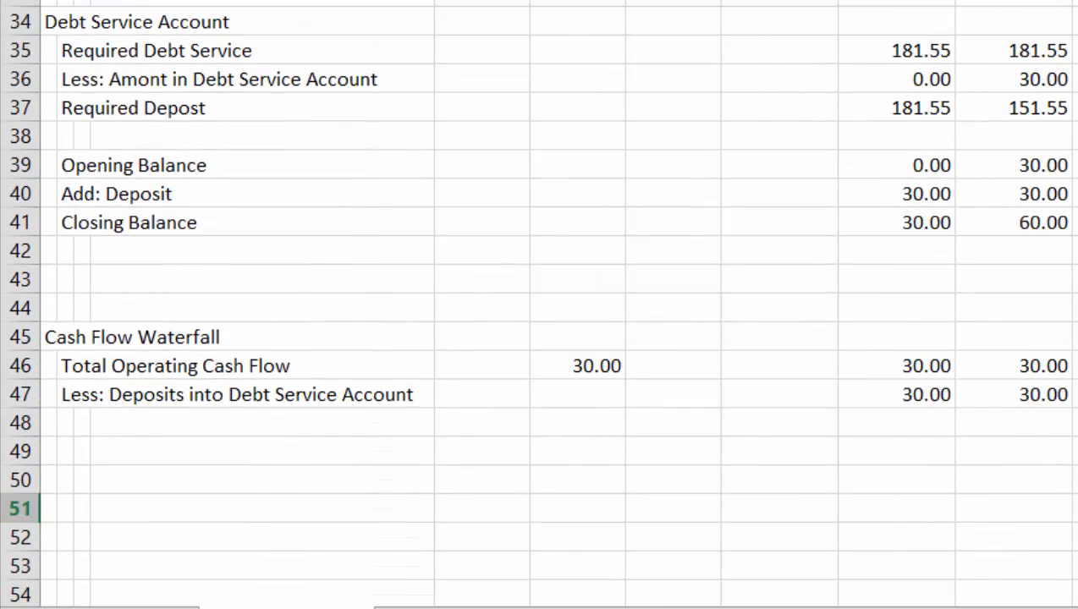
{"action": "key", "text": "Up"}
{"action": "key", "text": "Up"}
{"action": "key", "text": "Up"}
Set the operating cash flow assumption above the Time Line to 50
{"action": "key", "text": "Up"}
{"action": "key", "text": "Up"}
{"action": "key", "text": "Up"}
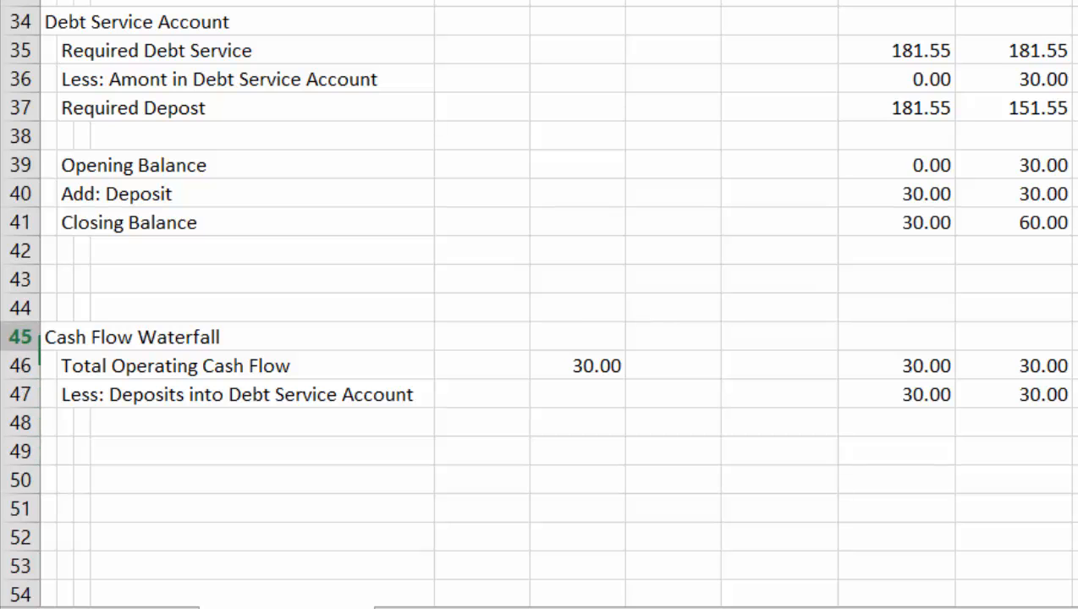
{"action": "key", "text": "Up"}
{"action": "key", "text": "Up"}
{"action": "key", "text": "Up"}
{"action": "key", "text": "Up"}
{"action": "key", "text": "Up"}
{"action": "key", "text": "Up"}
{"action": "key", "text": "Up"}
{"action": "key", "text": "Up"}
{"action": "key", "text": "Up"}
{"action": "key", "text": "Up"}
{"action": "key", "text": "Up"}
{"action": "key", "text": "Up"}
{"action": "key", "text": "Up"}
{"action": "key", "text": "Up"}
{"action": "key", "text": "Up"}
{"action": "key", "text": "Up"}
{"action": "key", "text": "Up"}
{"action": "key", "text": "Up"}
{"action": "key", "text": "Up"}
{"action": "key", "text": "Up"}
{"action": "key", "text": "Up"}
{"action": "key", "text": "Up"}
{"action": "key", "text": "Up"}
{"action": "key", "text": "Up"}
{"action": "key", "text": "Up"}
{"action": "key", "text": "Up"}
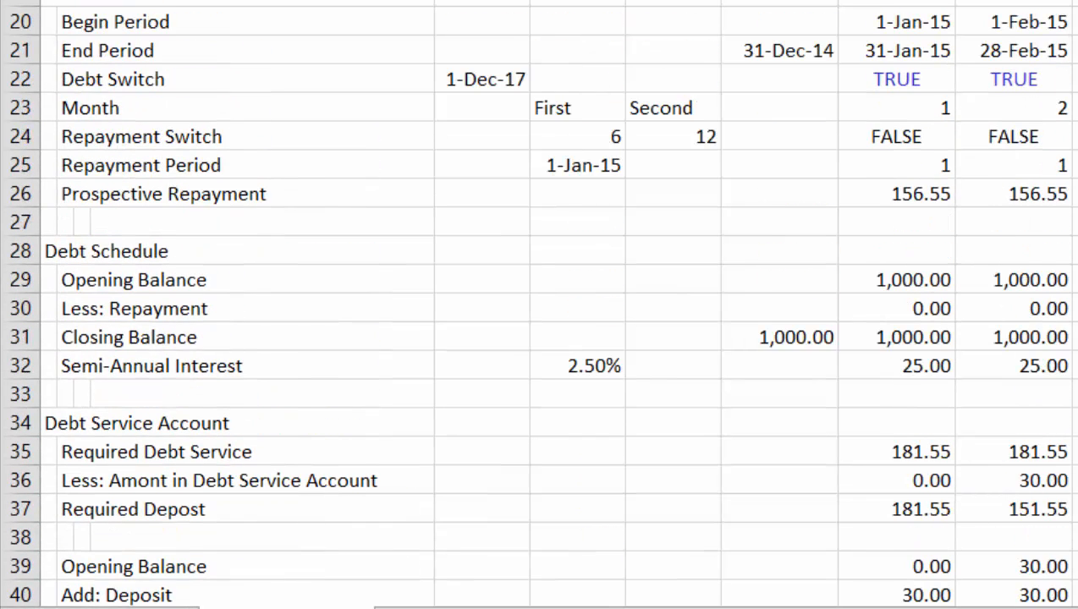
{"action": "key", "text": "Up"}
{"action": "key", "text": "Up"}
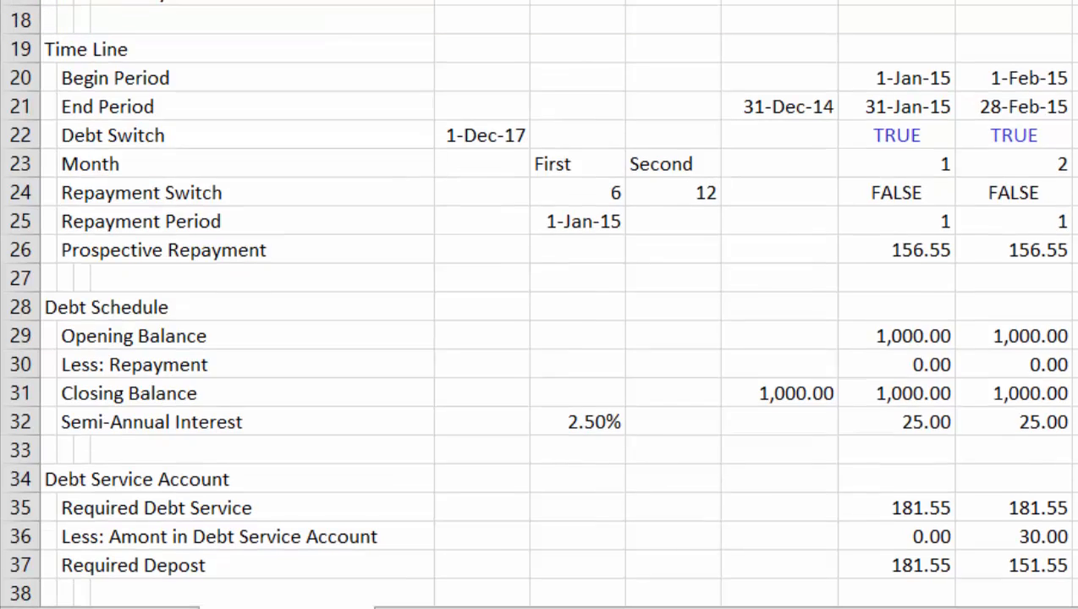
{"action": "key", "text": "Up"}
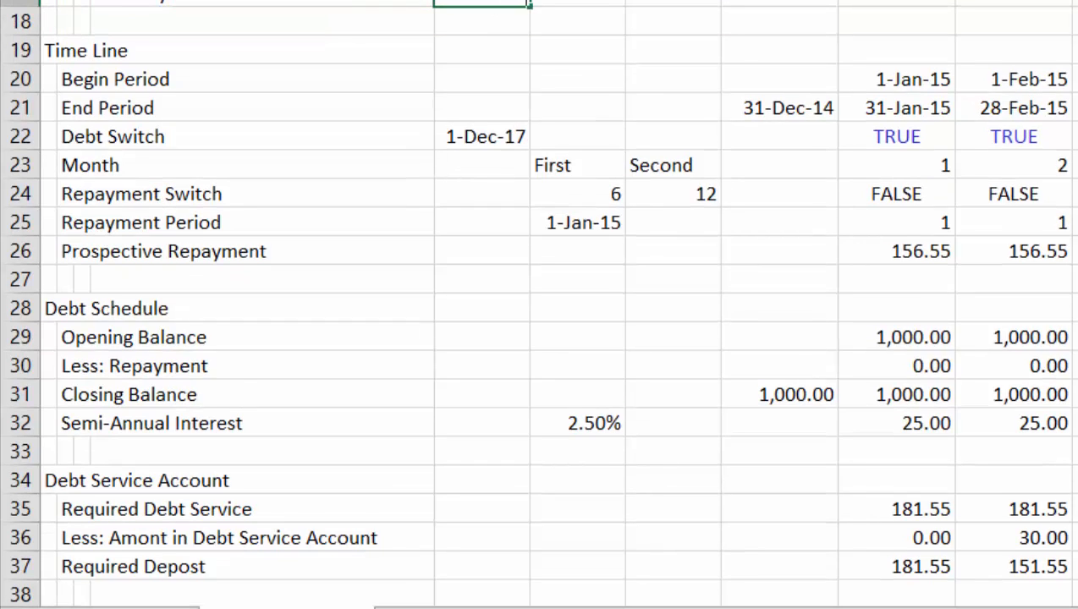
Examine how the debt service account's opening balance, deposit and closing balance develop across the months at the new cash flow
{"action": "key", "text": "Down"}
{"action": "key", "text": "Down"}
{"action": "key", "text": "Down"}
{"action": "key", "text": "Down"}
{"action": "key", "text": "Down"}
{"action": "key", "text": "Down"}
{"action": "key", "text": "Down"}
{"action": "key", "text": "Down"}
{"action": "key", "text": "Down"}
{"action": "key", "text": "Down"}
{"action": "key", "text": "Down"}
{"action": "key", "text": "Down"}
{"action": "key", "text": "Down"}
{"action": "key", "text": "Down"}
{"action": "key", "text": "Down"}
{"action": "key", "text": "Down"}
{"action": "key", "text": "Down"}
{"action": "key", "text": "Down"}
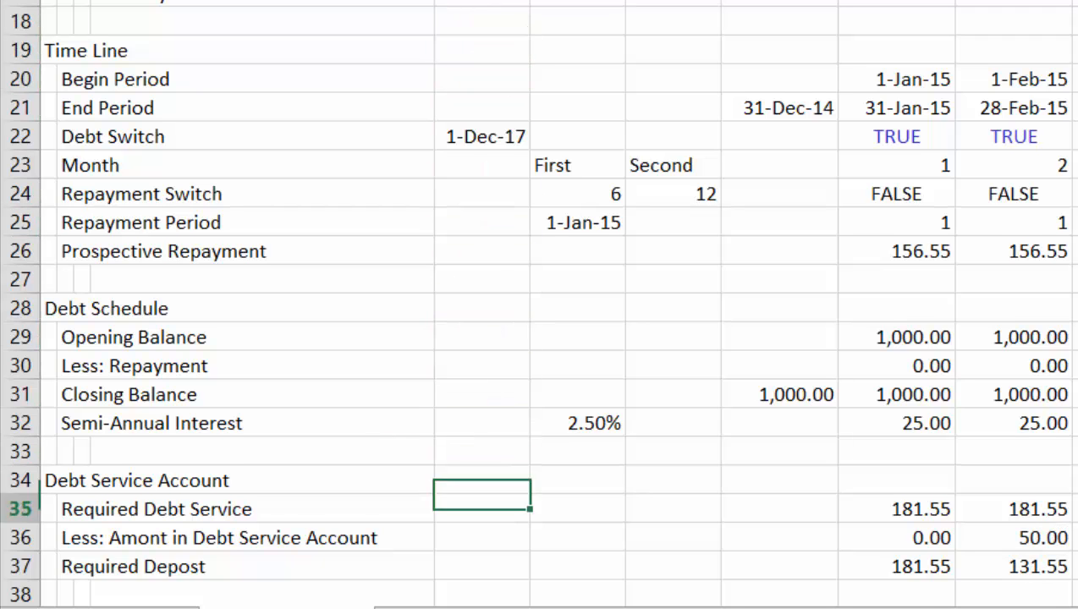
{"action": "key", "text": "Down"}
{"action": "key", "text": "Down"}
{"action": "key", "text": "Down"}
{"action": "key", "text": "Up"}
{"action": "key", "text": "Down"}
{"action": "key", "text": "Down"}
{"action": "key", "text": "Down"}
{"action": "key", "text": "Down"}
{"action": "key", "text": "Down"}
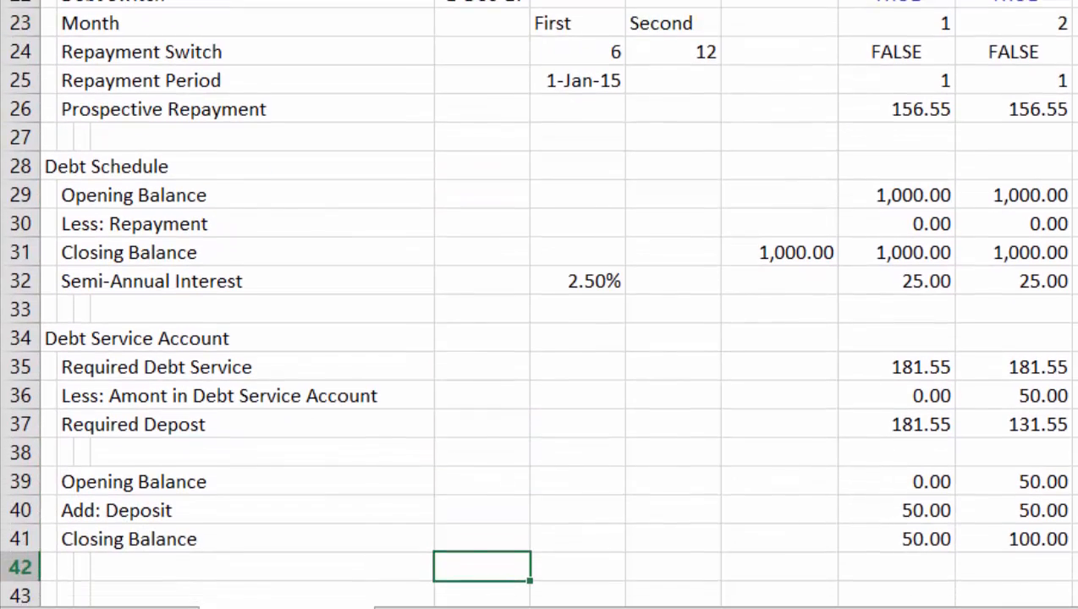
{"action": "key", "text": "Down"}
{"action": "key", "text": "Down"}
{"action": "key", "text": "Up"}
{"action": "key", "text": "Up"}
{"action": "key", "text": "Up"}
{"action": "key", "text": "Up"}
{"action": "key", "text": "Right"}
{"action": "key", "text": "Right"}
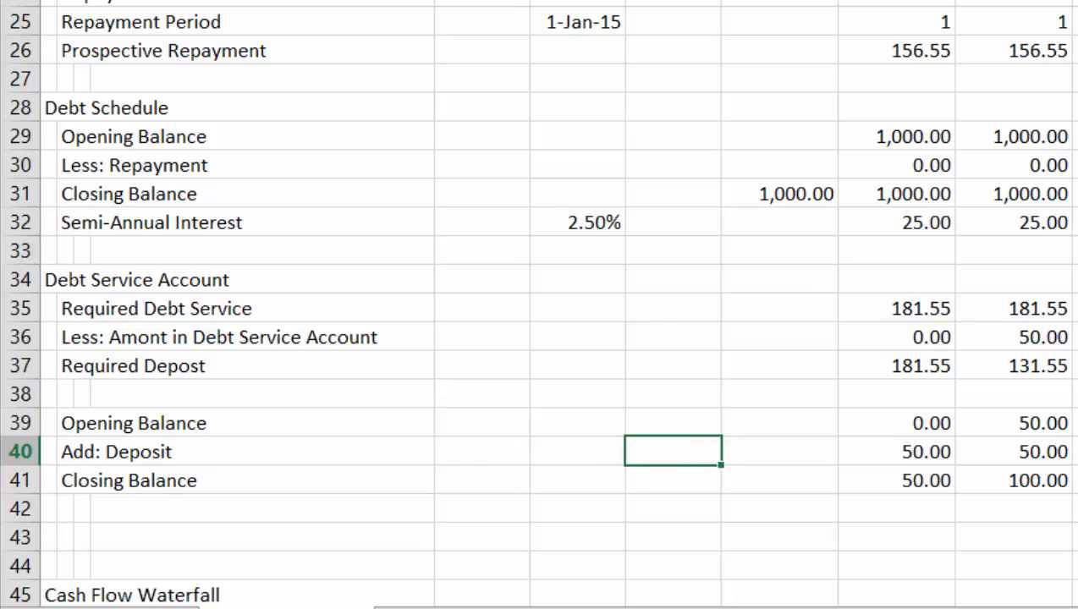
{"action": "key", "text": "Right"}
{"action": "key", "text": "Right"}
{"action": "key", "text": "Right"}
{"action": "key", "text": "Right"}
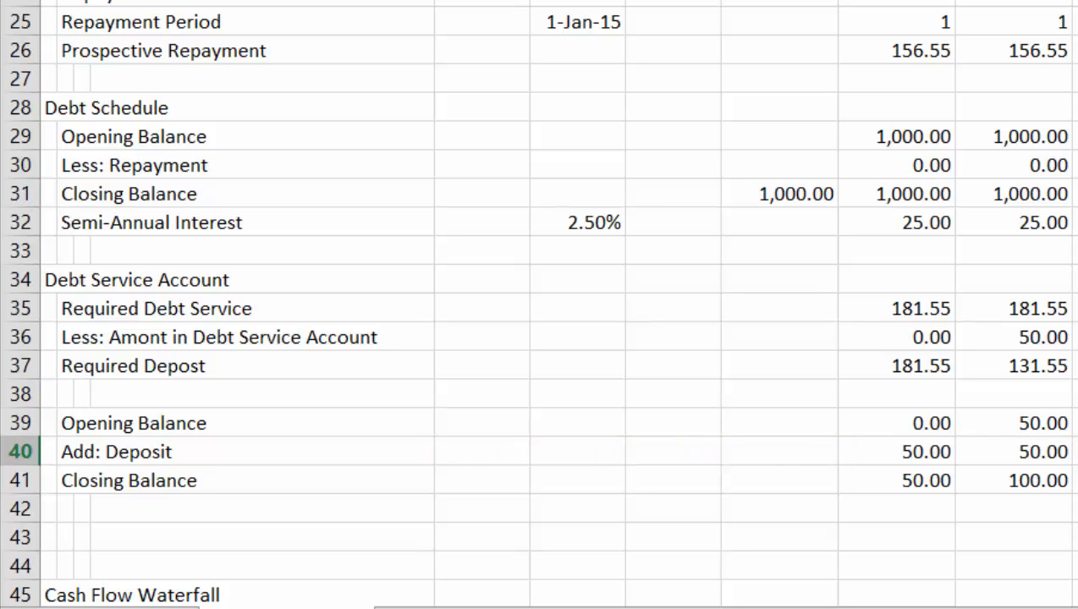
{"action": "key", "text": "Down"}
{"action": "key", "text": "Up"}
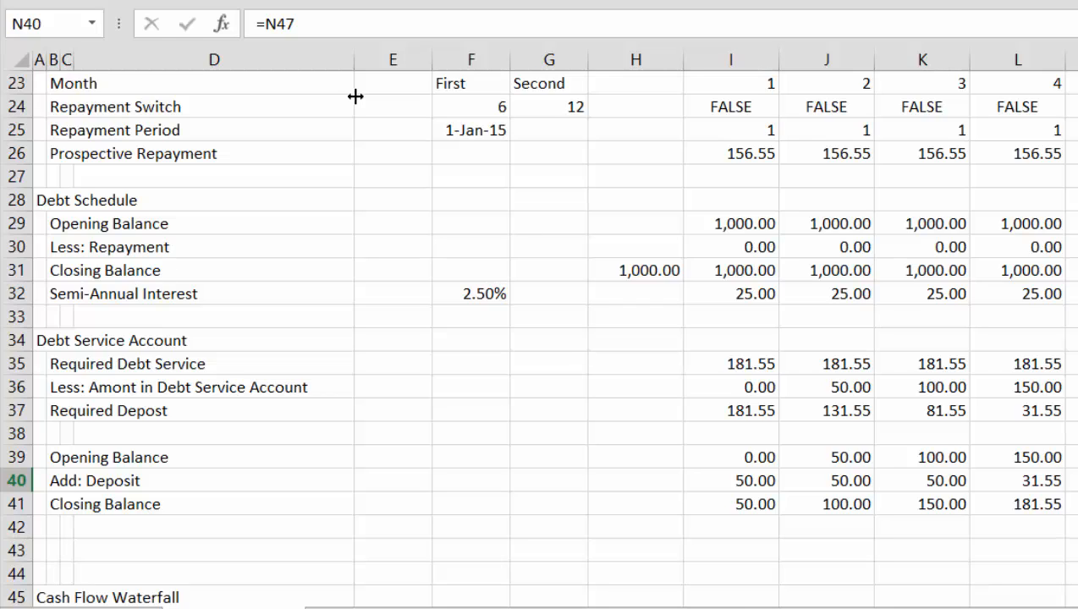
Review the column N formulas in rows 35 to 41 for required debt service, required deposit and account balances
{"action": "key", "text": "Right"}
{"action": "key", "text": "Right"}
{"action": "key", "text": "Left"}
{"action": "key", "text": "Left"}
{"action": "key", "text": "Up"}
{"action": "key", "text": "Up"}
{"action": "key", "text": "Up"}
{"action": "key", "text": "Up"}
{"action": "key", "text": "Up"}
{"action": "key", "text": "Up"}
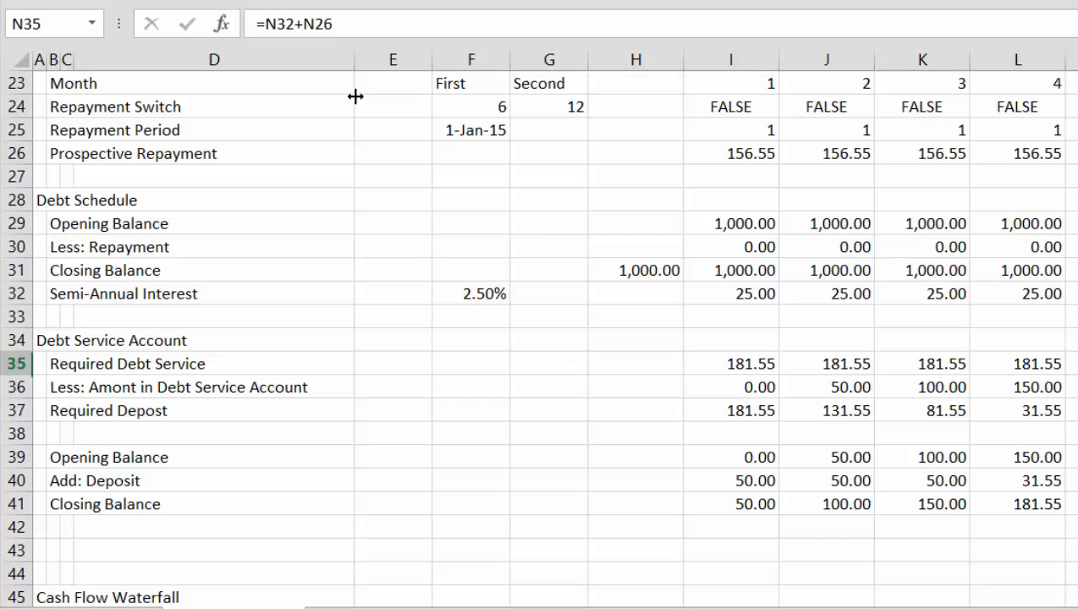
{"action": "key", "text": "Down"}
{"action": "key", "text": "Down"}
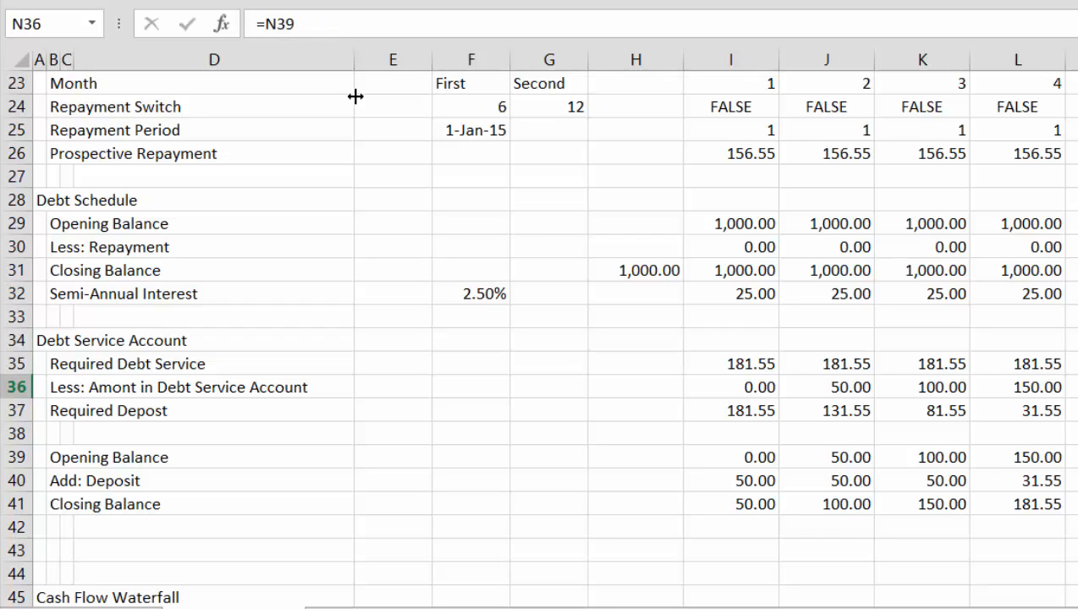
{"action": "key", "text": "Down"}
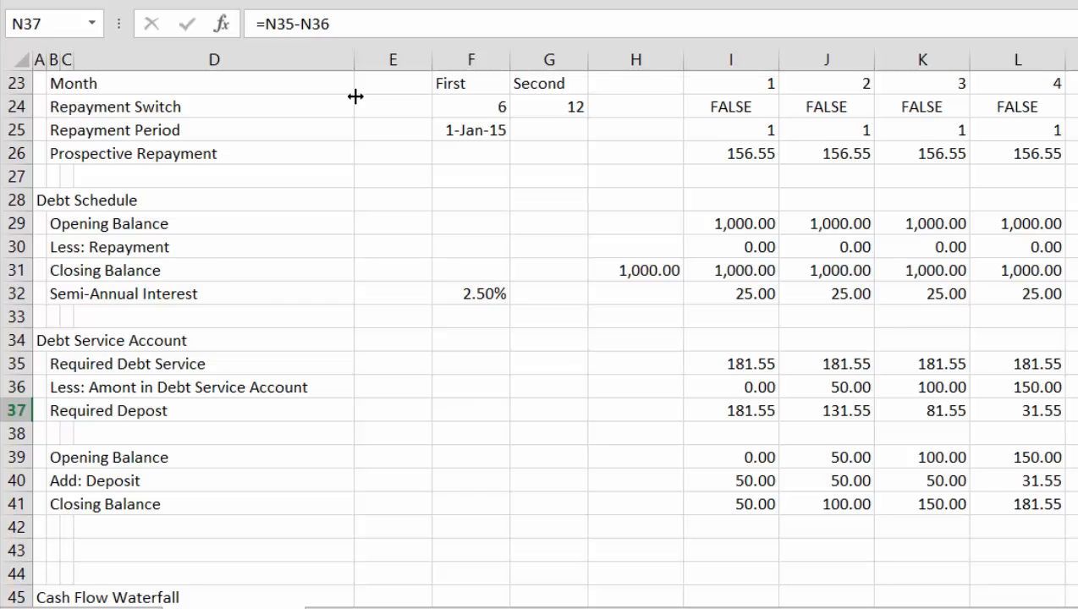
{"action": "key", "text": "Down"}
{"action": "key", "text": "Down"}
{"action": "key", "text": "Down"}
{"action": "key", "text": "Down"}
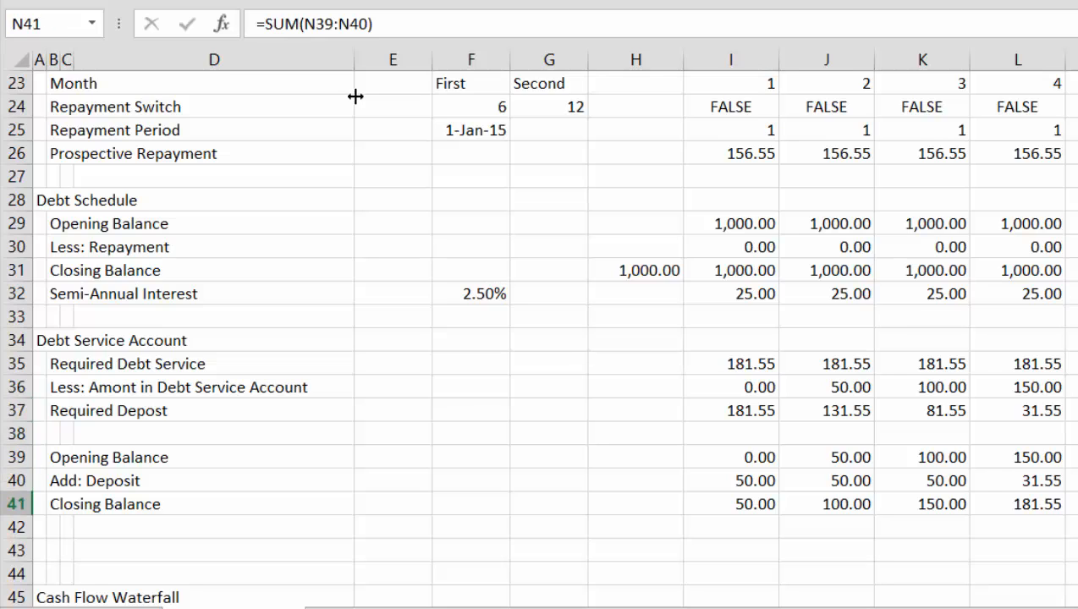
{"action": "key", "text": "Up"}
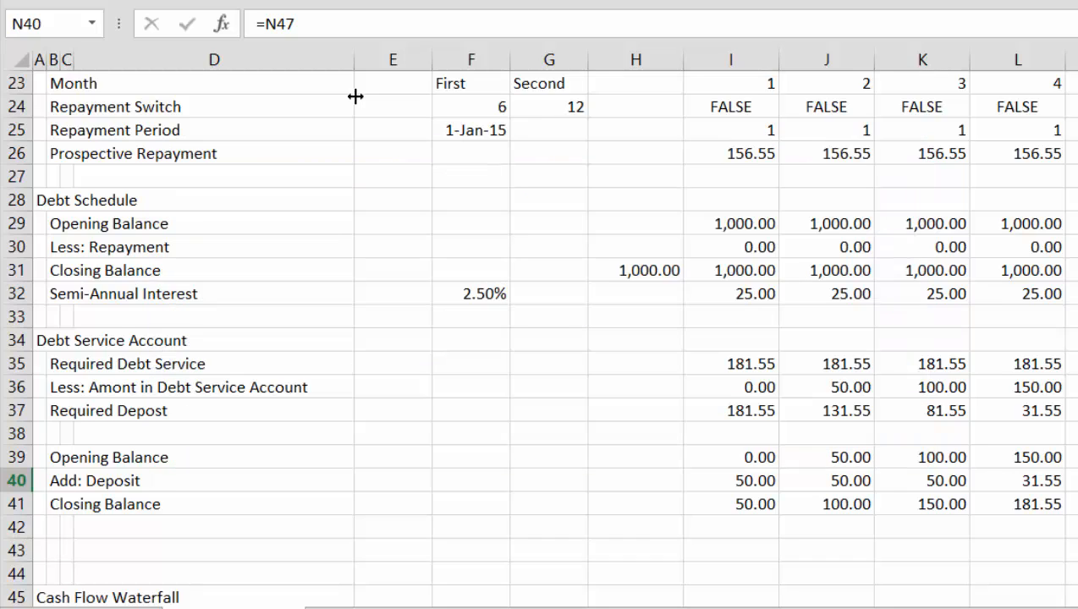
{"action": "key", "text": "Up"}
{"action": "key", "text": "Up"}
{"action": "key", "text": "Up"}
{"action": "key", "text": "Up"}
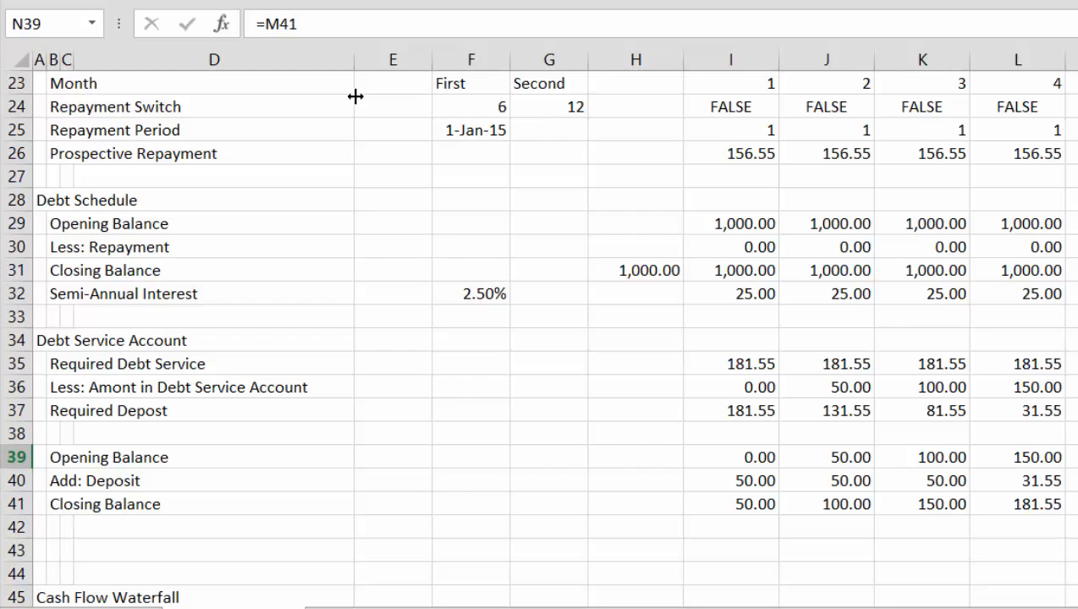
{"action": "key", "text": "Down"}
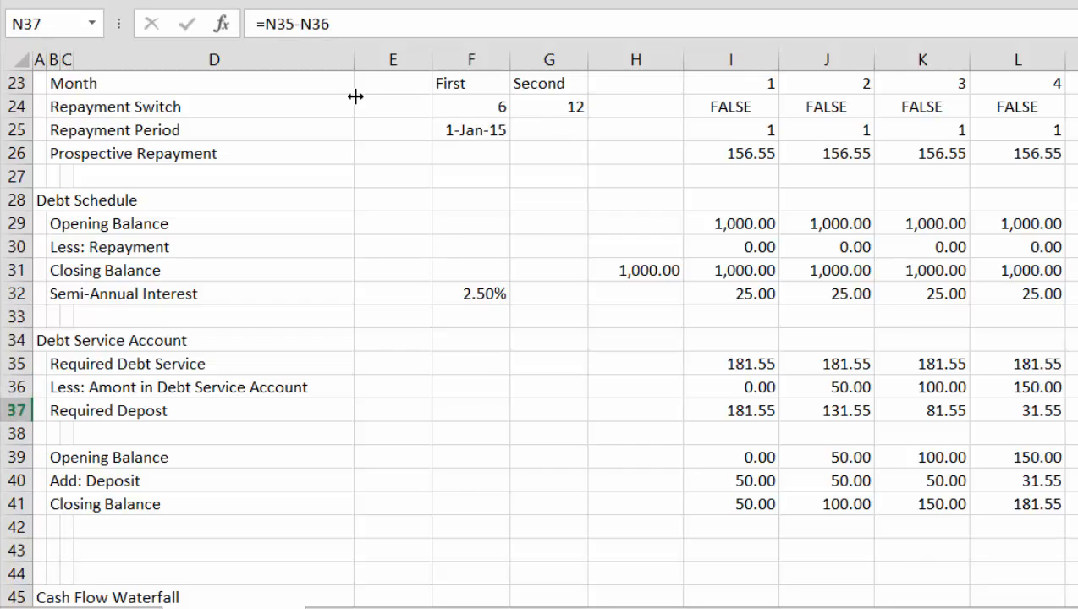
Insert a blank row above Closing Balance in the Debt Service Account section
{"action": "key", "text": "shift+space"}
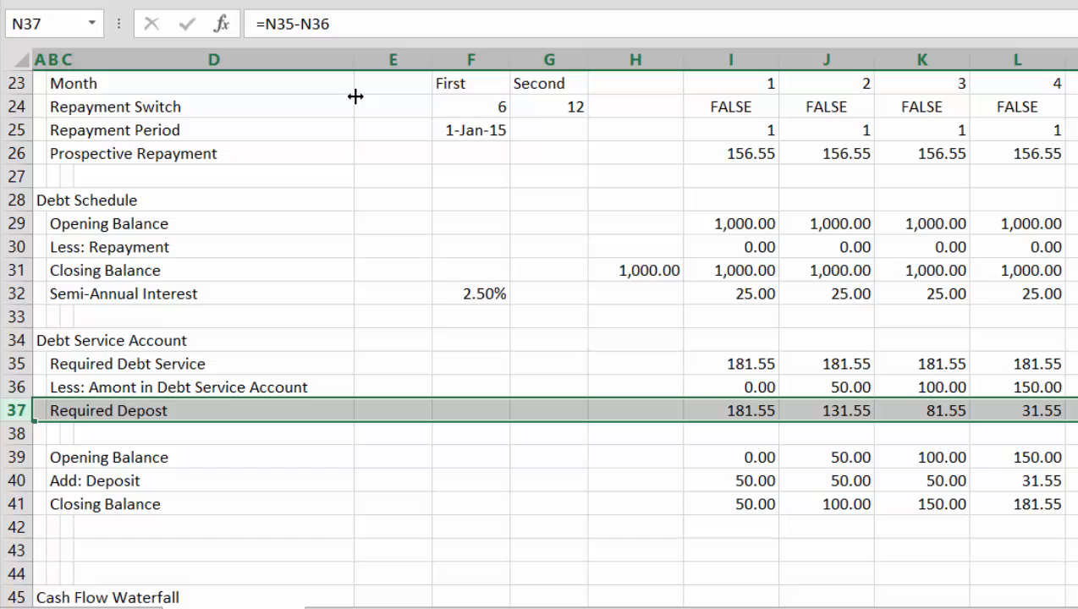
{"action": "key", "text": "Down"}
{"action": "key", "text": "Down"}
{"action": "key", "text": "Down"}
{"action": "key", "text": "Down"}
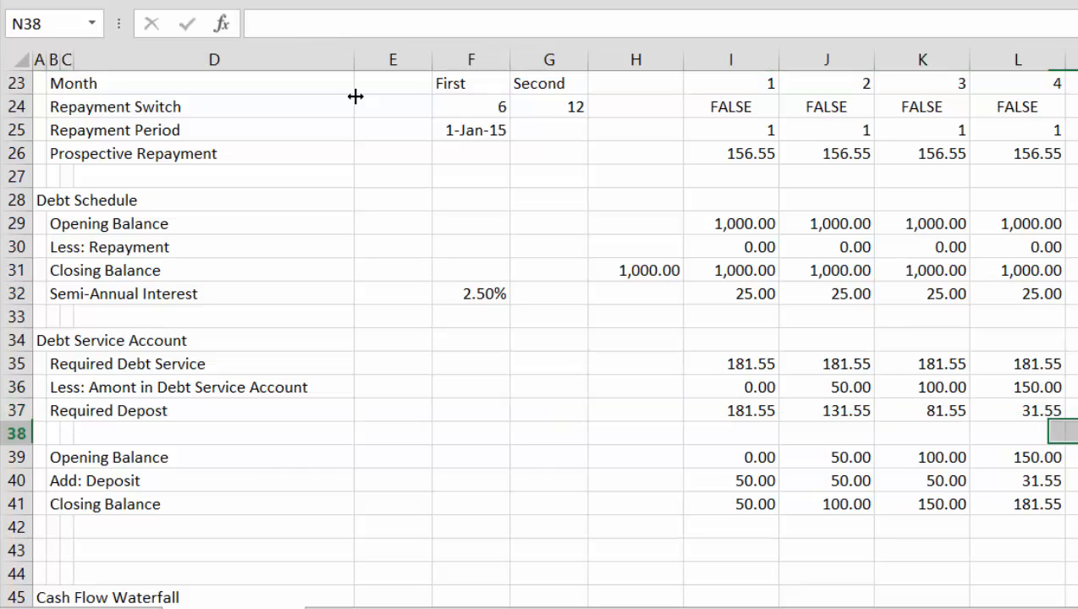
{"action": "key", "text": "shift+space"}
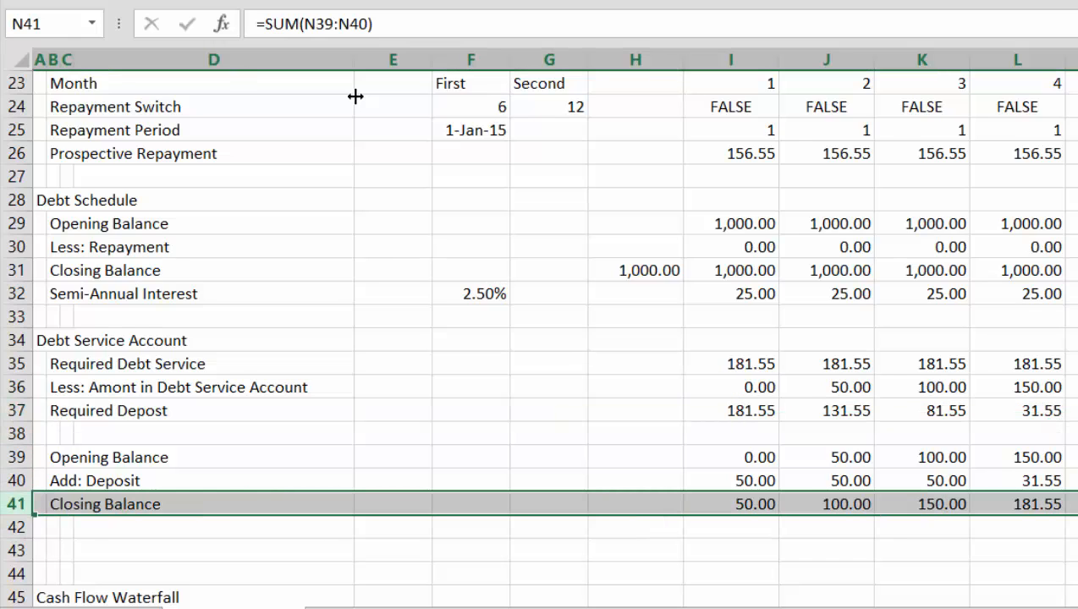
{"action": "key", "text": "ctrl+shift+equal"}
Label the new row in B41 "Less: Withdawl for Debt Service"
{"action": "key", "text": "Left"}
{"action": "key", "text": "Left"}
{"action": "key", "text": "Left"}
{"action": "key", "text": "Left"}
{"action": "key", "text": "Left"}
{"action": "key", "text": "Left"}
{"action": "key", "text": "Left"}
{"action": "key", "text": "Left"}
{"action": "key", "text": "Left"}
{"action": "key", "text": "Left"}
{"action": "key", "text": "Left"}
{"action": "key", "text": "Left"}
{"action": "key", "text": "Left"}
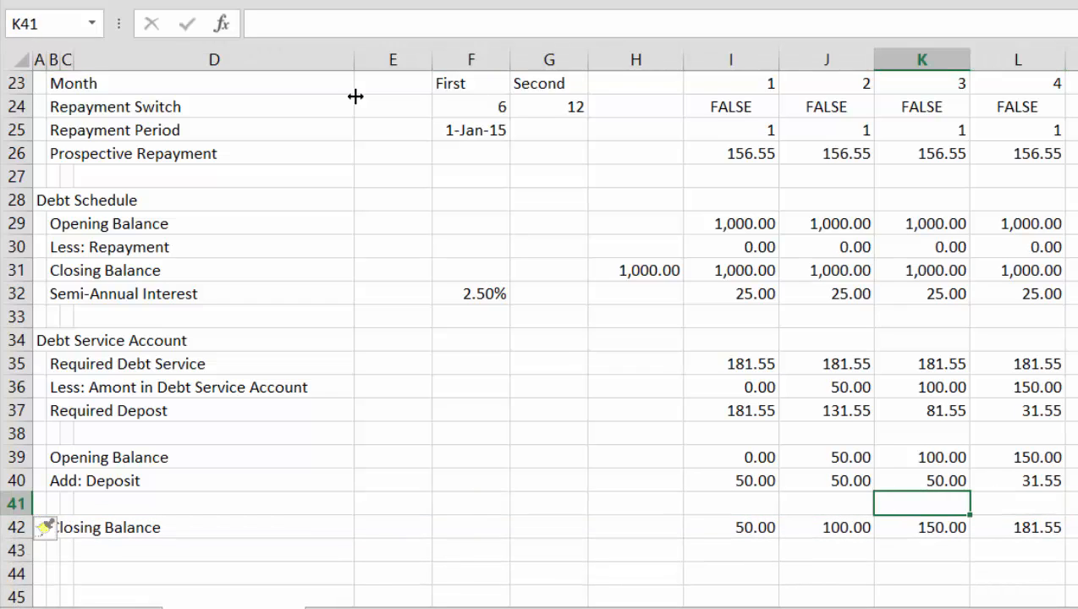
{"action": "key", "text": "Right"}
{"action": "type", "text": "Less"}
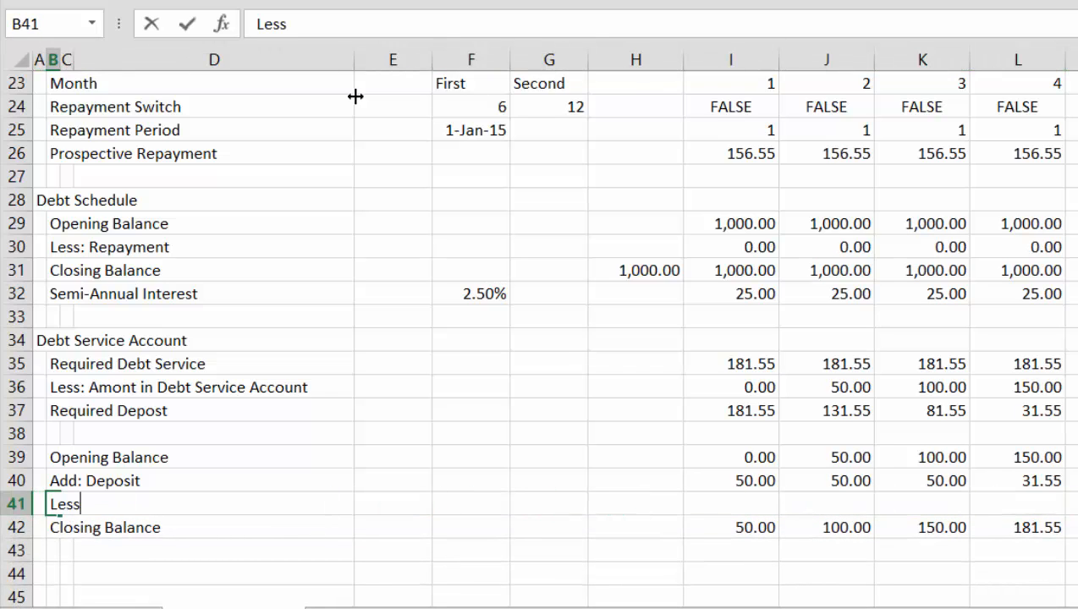
{"action": "type", "text": ": Withda"}
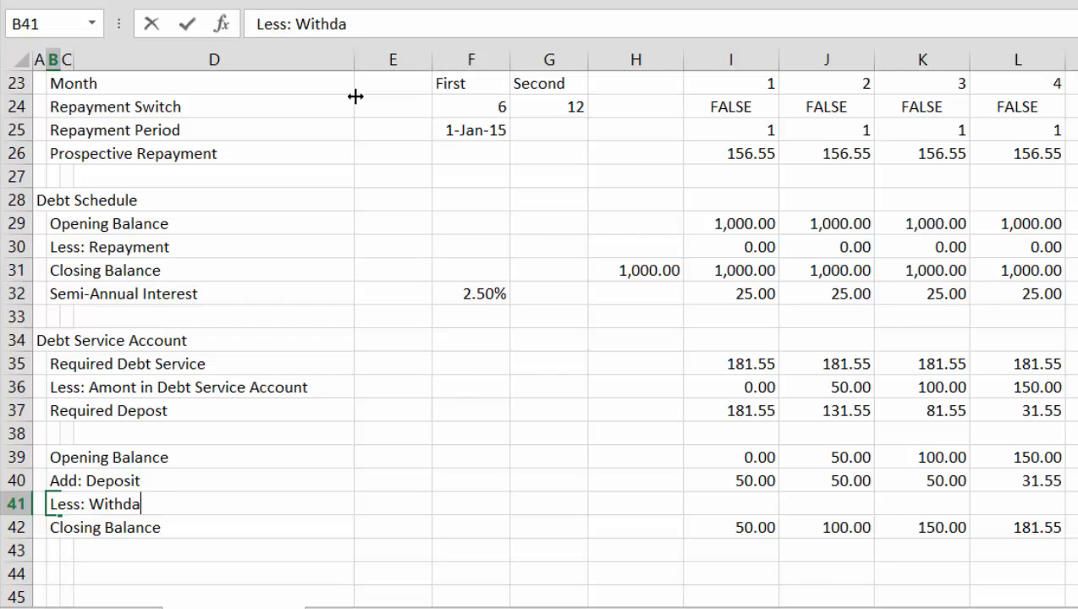
{"action": "type", "text": "wl for D"}
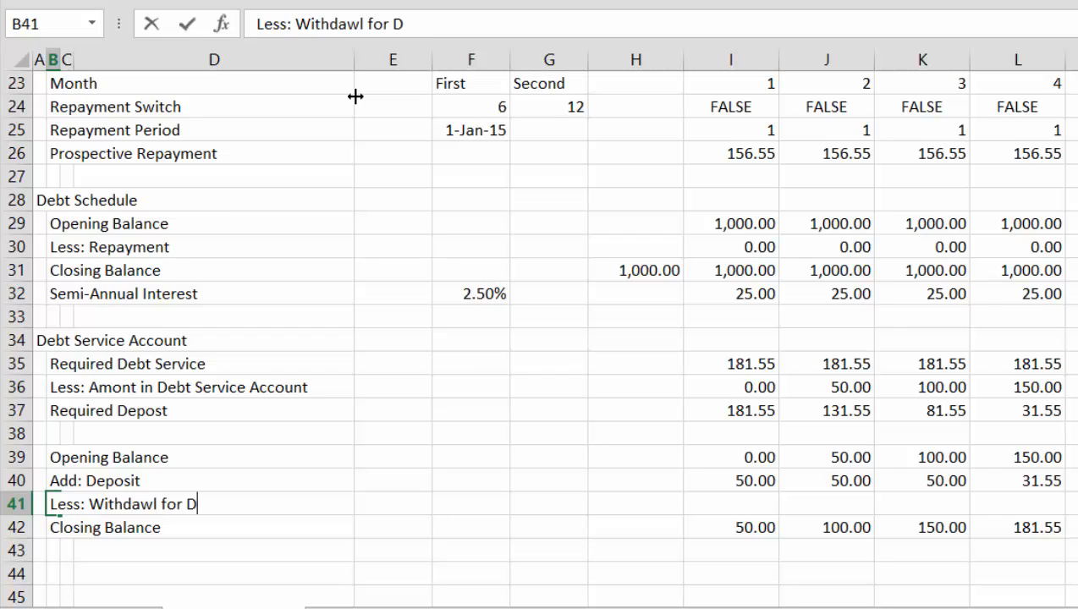
{"action": "type", "text": "ebt Servie"}
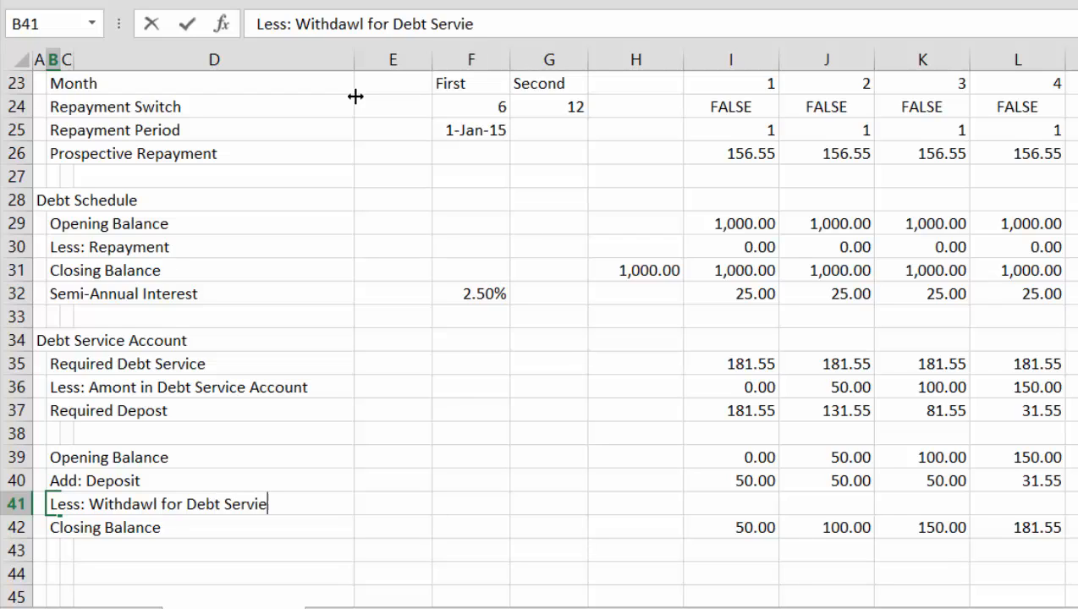
{"action": "key", "text": "Return"}
{"action": "key", "text": "Up"}
{"action": "key", "text": "F2"}
{"action": "key", "text": "BackSpace"}
{"action": "key", "text": "BackSpace"}
{"action": "type", "text": "ice"}
{"action": "key", "text": "Return"}
Insert a blank row at row 33, directly below Semi-Annual Interest in the Debt Schedule
{"action": "key", "text": "Up"}
{"action": "key", "text": "Up"}
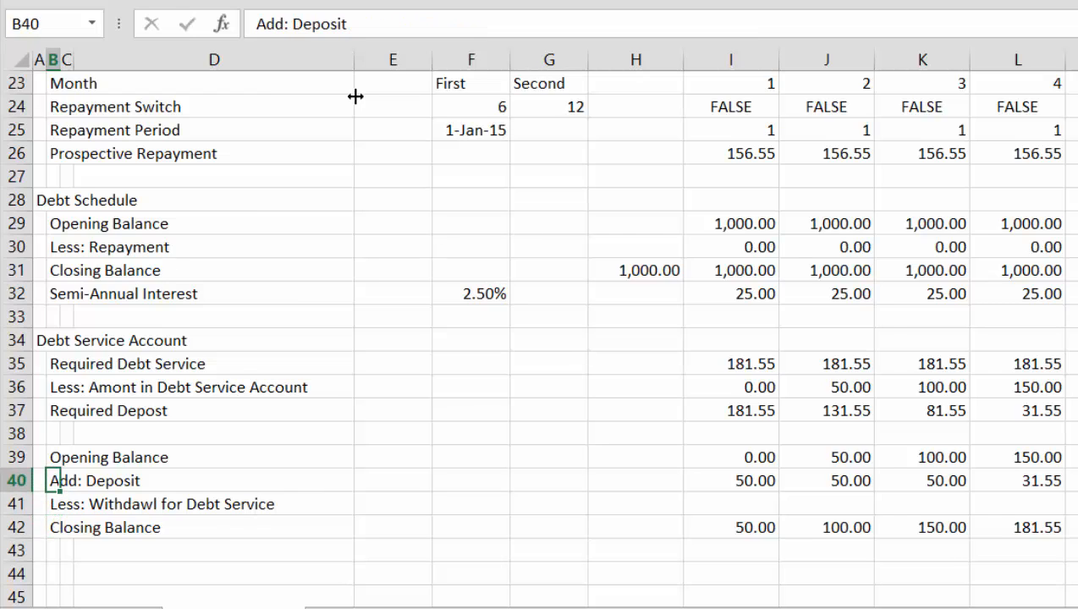
{"action": "key", "text": "Up"}
{"action": "key", "text": "Up"}
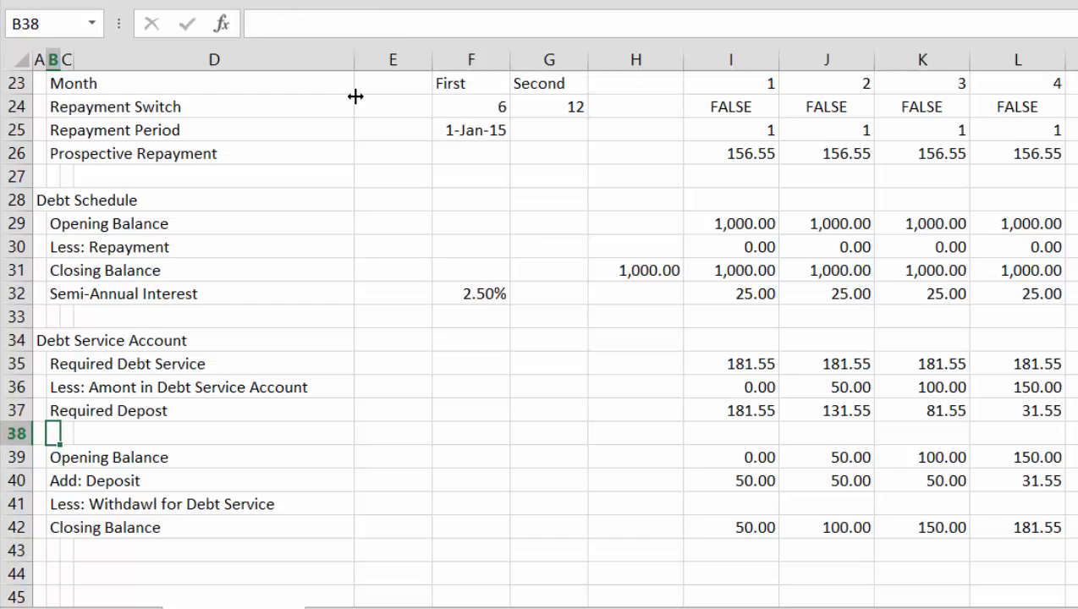
{"action": "key", "text": "Down"}
{"action": "key", "text": "Down"}
{"action": "key", "text": "Up"}
{"action": "key", "text": "Up"}
{"action": "key", "text": "Up"}
{"action": "key", "text": "Up"}
{"action": "key", "text": "Up"}
{"action": "key", "text": "Up"}
{"action": "key", "text": "Up"}
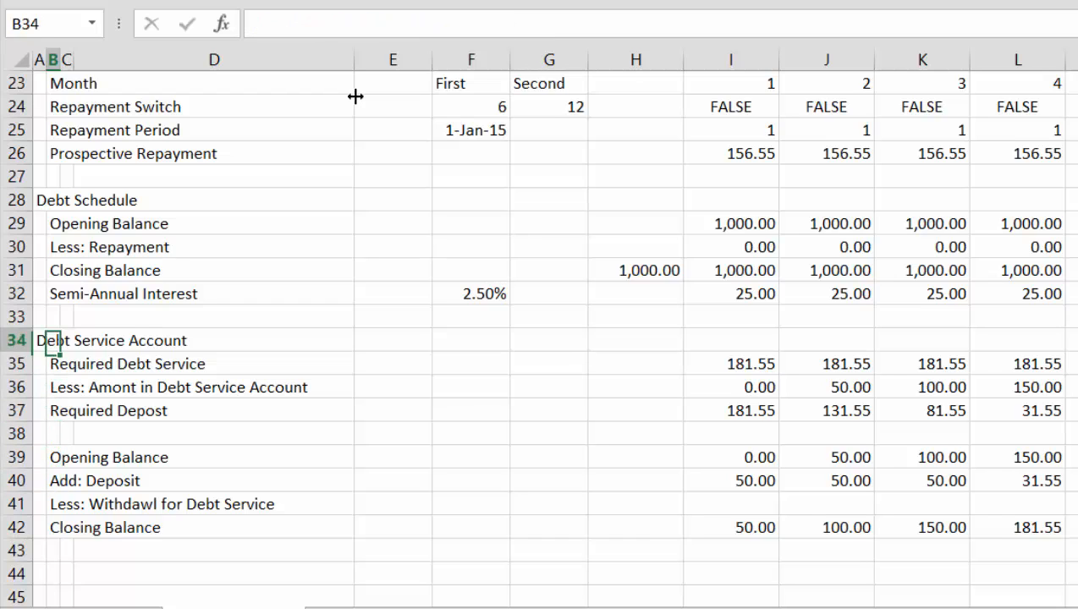
{"action": "key", "text": "shift+space"}
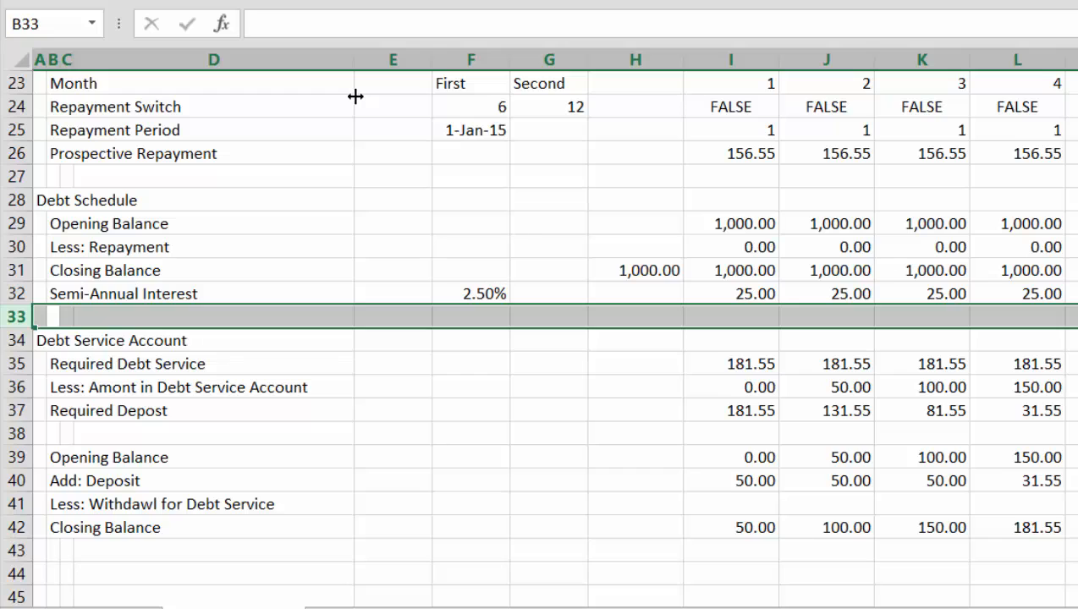
{"action": "key", "text": "ctrl+shift+plus"}
Label the new Debt Schedule row in B33 "Debt Service Paid"
{"action": "key", "text": "Left"}
{"action": "key", "text": "Right"}
{"action": "type", "text": "De"}
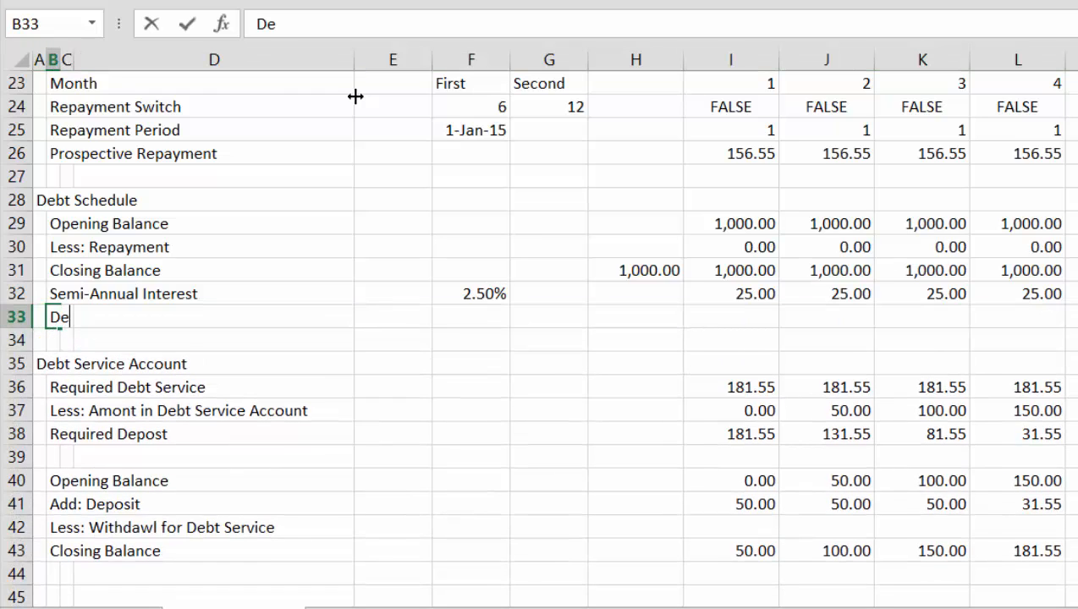
{"action": "type", "text": "bt Service"}
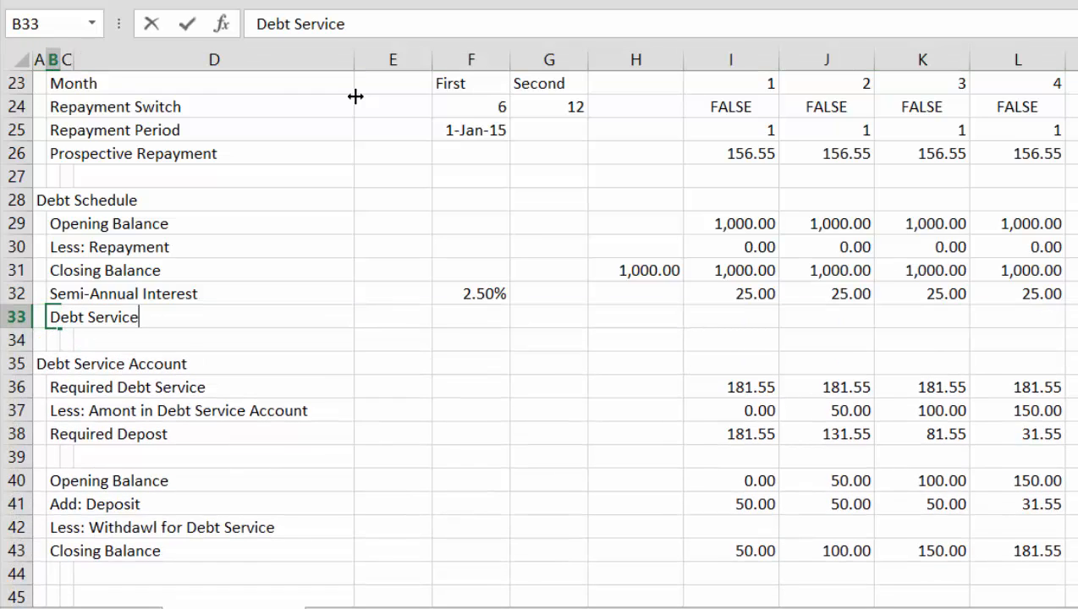
{"action": "type", "text": " Paid"}
{"action": "key", "text": "Return"}
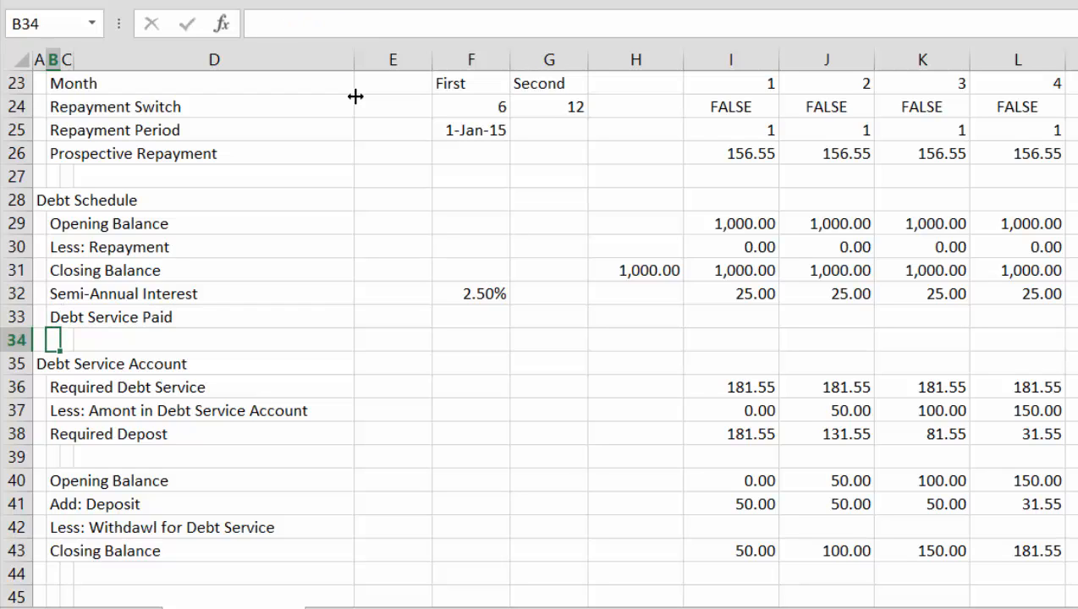
Enter the formula =I32+I30*I24 in I33 for the first month's Debt Service Paid
{"action": "key", "text": "Up"}
{"action": "key", "text": "Right"}
{"action": "key", "text": "Right"}
{"action": "key", "text": "Right"}
{"action": "key", "text": "Right"}
{"action": "key", "text": "Right"}
{"action": "key", "text": "Right"}
{"action": "key", "text": "Right"}
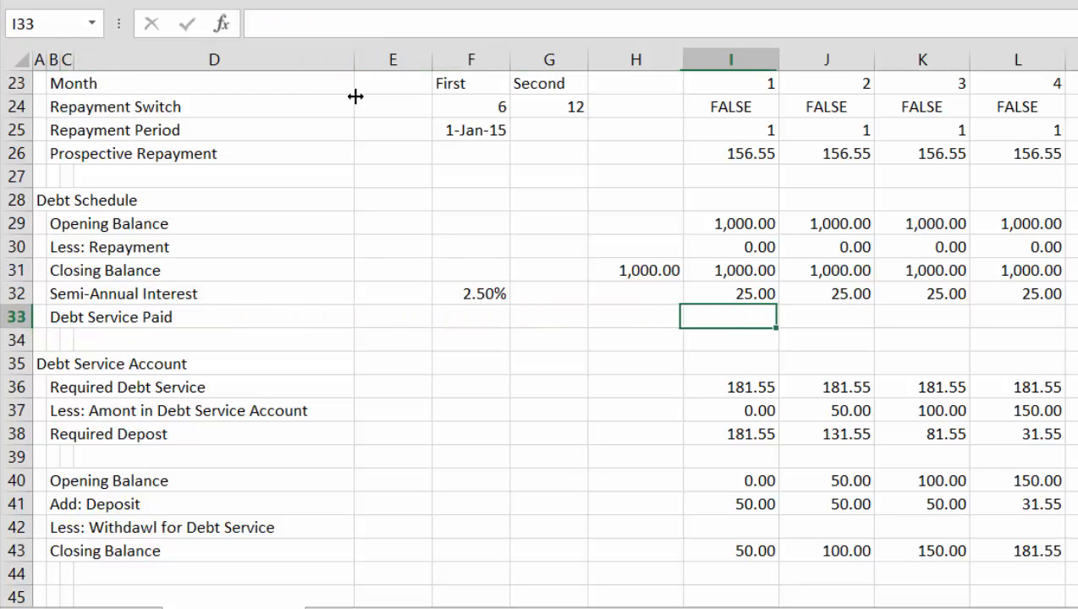
{"action": "type", "text": "="}
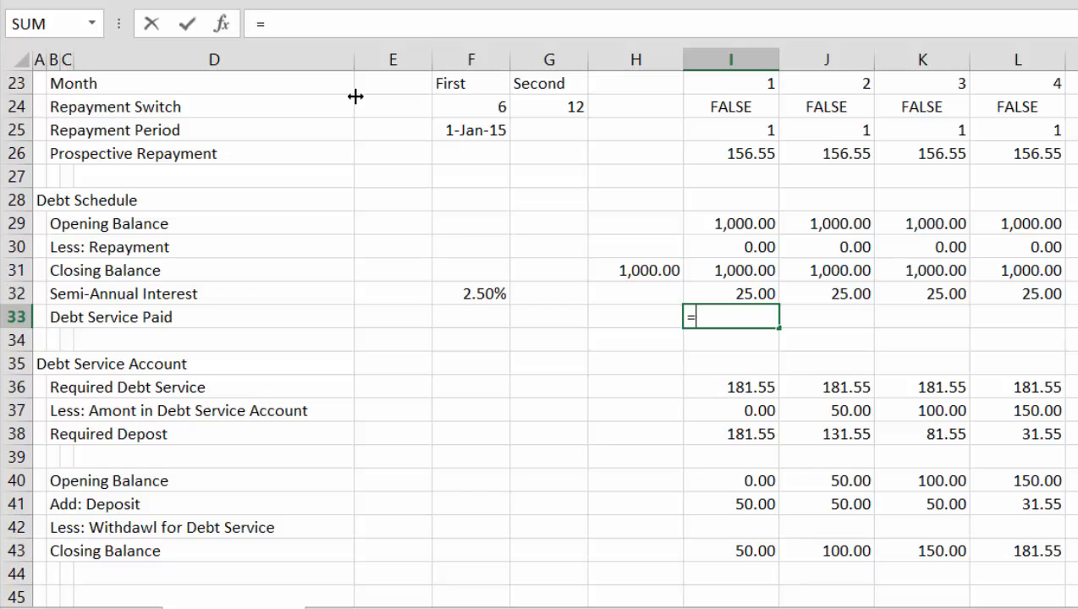
{"action": "key", "text": "Up"}
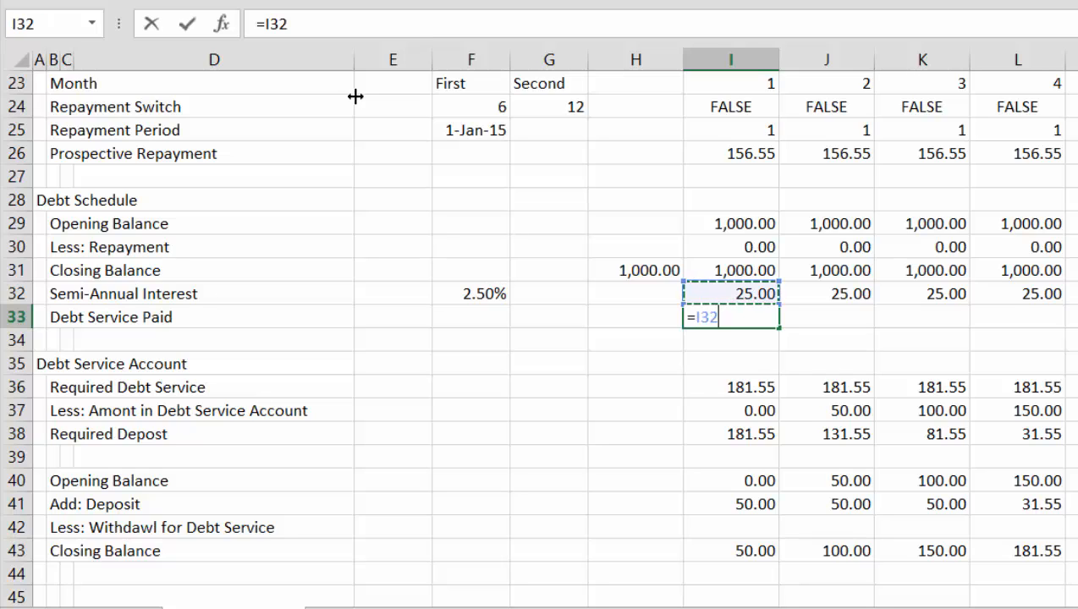
{"action": "type", "text": "+"}
{"action": "key", "text": "Up"}
{"action": "key", "text": "Up"}
{"action": "key", "text": "Up"}
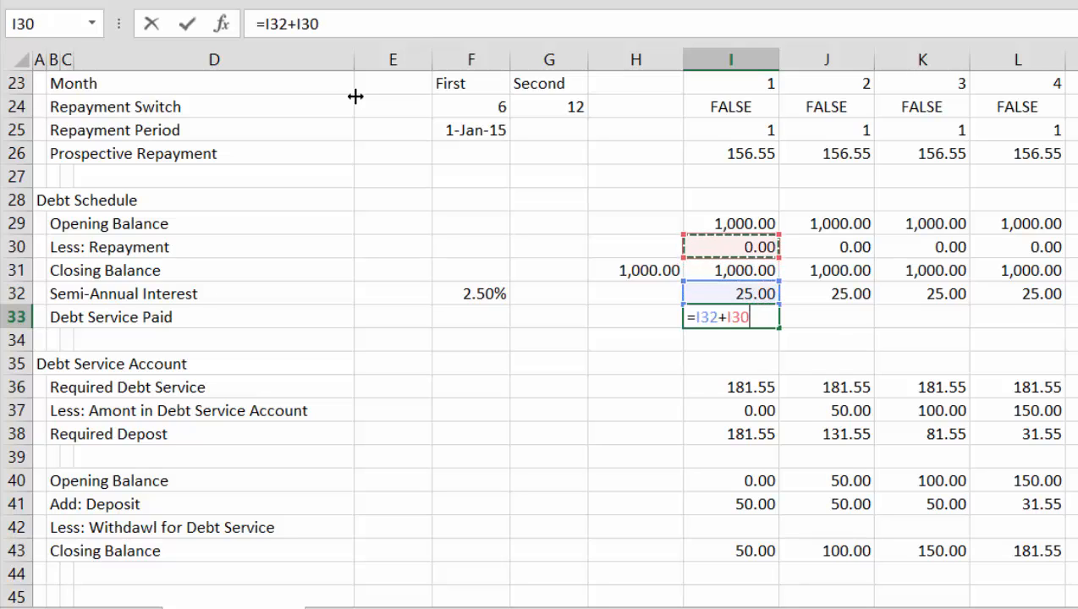
{"action": "type", "text": "*"}
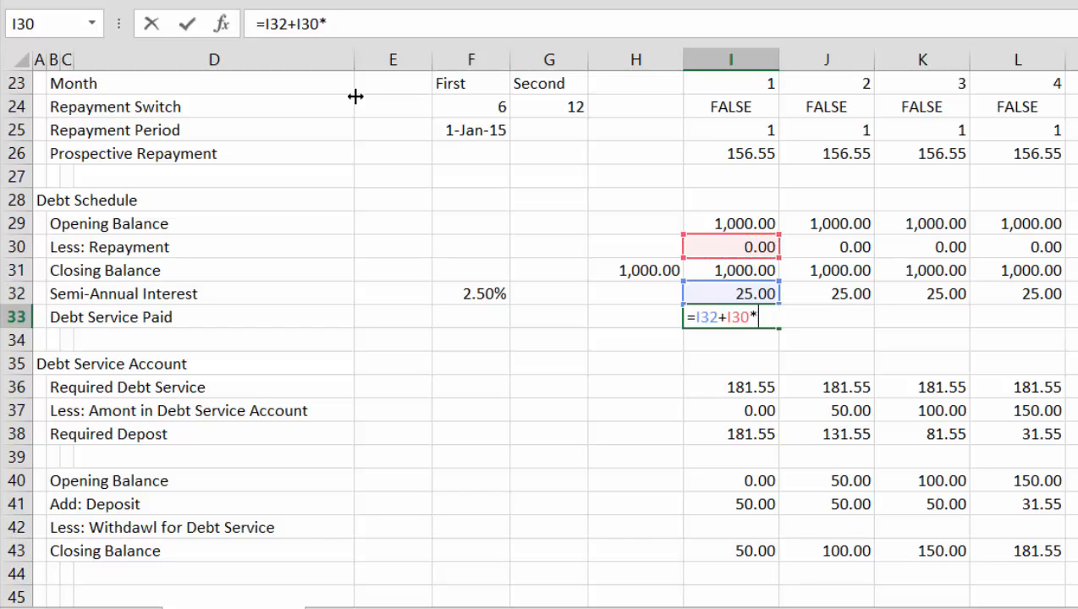
{"action": "key", "text": "Up"}
{"action": "key", "text": "Up"}
{"action": "key", "text": "Up"}
{"action": "key", "text": "Up"}
{"action": "key", "text": "Up"}
{"action": "key", "text": "Up"}
{"action": "key", "text": "Up"}
{"action": "key", "text": "Up"}
{"action": "key", "text": "Up"}
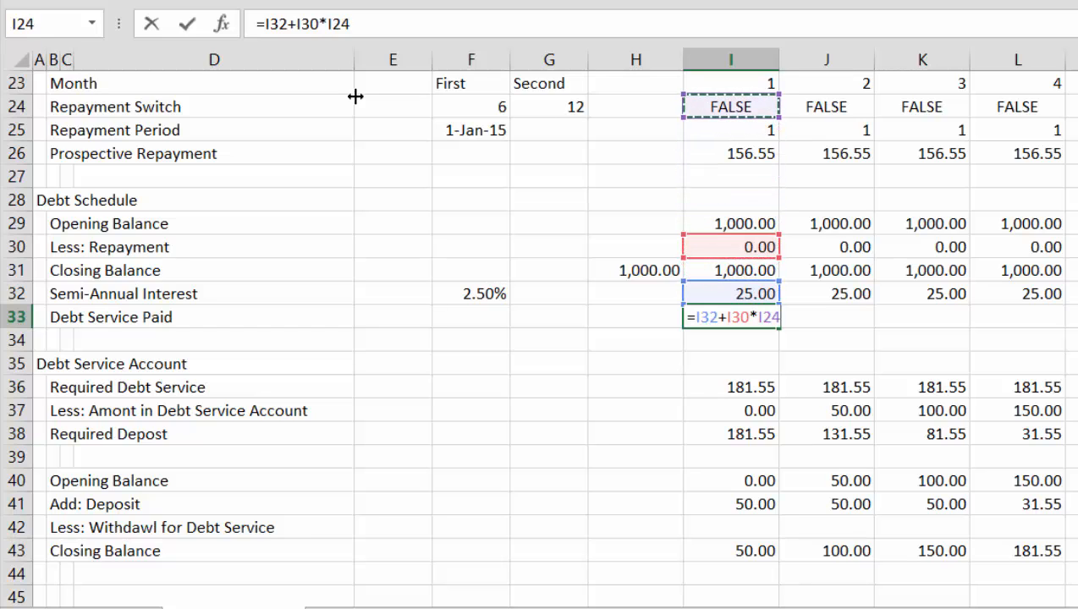
{"action": "key", "text": "ctrl+Return"}
Change the I33 formula to =(I32+I30)*I24 and fill it right across all months of the row
{"action": "key", "text": "F2"}
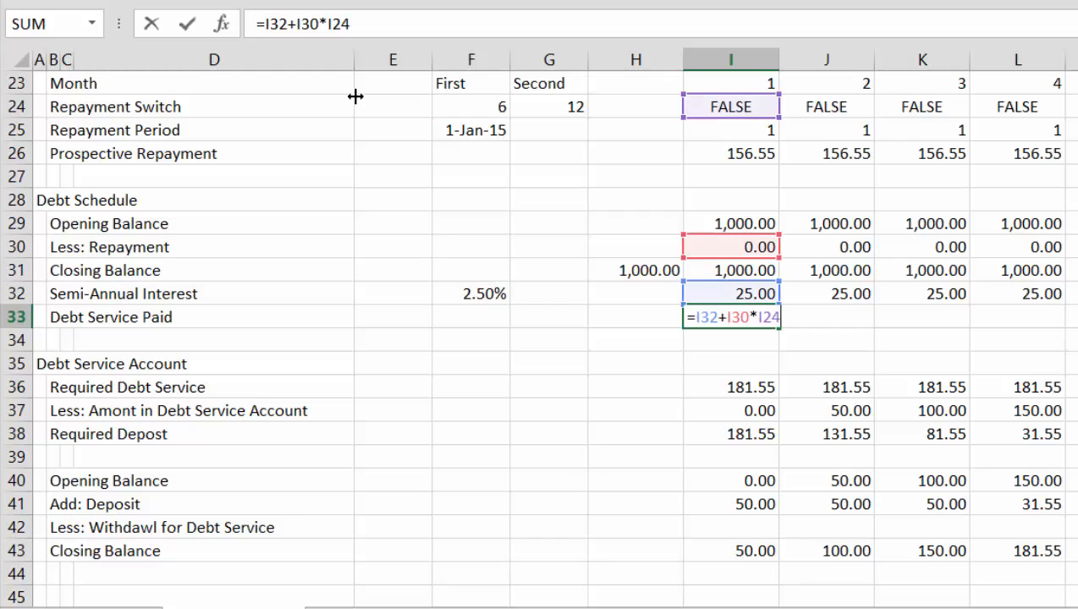
{"action": "key", "text": "Left"}
{"action": "key", "text": "Left"}
{"action": "key", "text": "Left"}
{"action": "key", "text": "Left"}
{"action": "key", "text": "Left"}
{"action": "key", "text": "Left"}
{"action": "key", "text": "Left"}
{"action": "key", "text": "Left"}
{"action": "key", "text": "Left"}
{"action": "key", "text": "Left"}
{"action": "key", "text": "Left"}
{"action": "key", "text": "Left"}
{"action": "key", "text": "Right"}
{"action": "type", "text": "("}
{"action": "key", "text": "Right"}
{"action": "key", "text": "Right"}
{"action": "key", "text": "Right"}
{"action": "key", "text": "Right"}
{"action": "key", "text": "Right"}
{"action": "key", "text": "Right"}
{"action": "key", "text": "Right"}
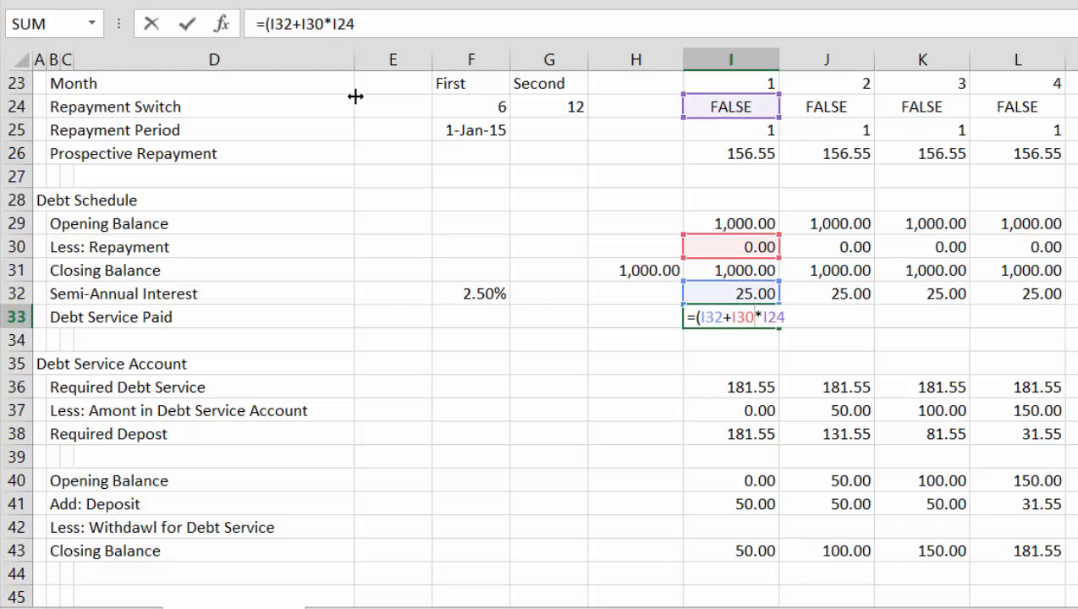
{"action": "type", "text": ")"}
{"action": "key", "text": "ctrl+Return"}
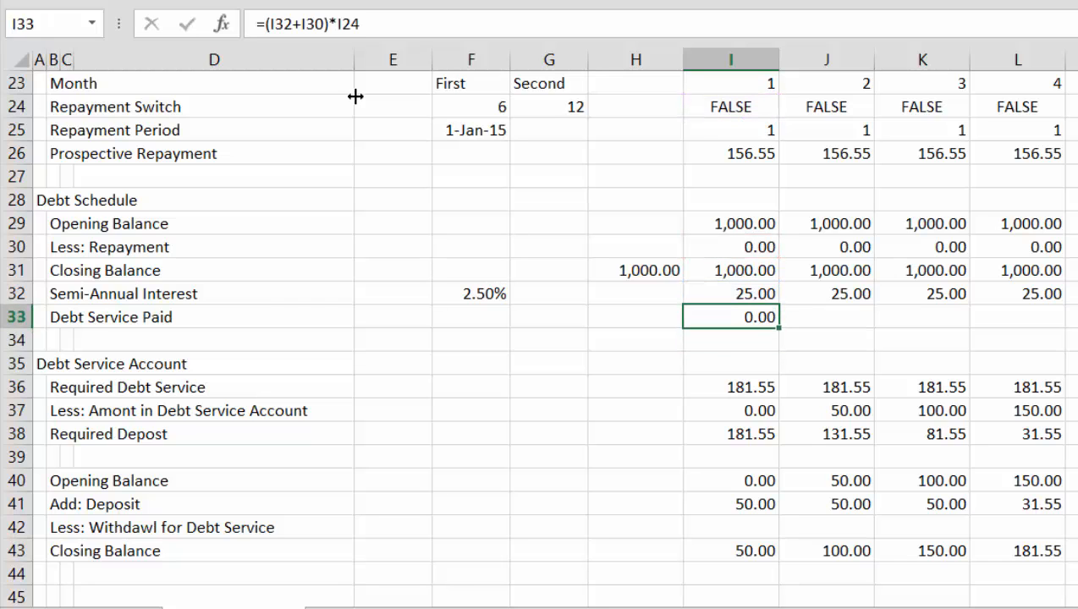
{"action": "key", "text": "ctrl+shift+Right"}
{"action": "key", "text": "ctrl+r"}
Examine the Debt Service Paid row across the timeline, comparing repayment months with the other months
{"action": "key", "text": "Right"}
{"action": "key", "text": "Right"}
{"action": "key", "text": "Right"}
{"action": "key", "text": "Right"}
{"action": "key", "text": "Right"}
{"action": "key", "text": "Right"}
{"action": "key", "text": "Right"}
{"action": "key", "text": "Right"}
{"action": "key", "text": "Right"}
{"action": "key", "text": "Right"}
{"action": "key", "text": "Right"}
{"action": "key", "text": "Right"}
{"action": "key", "text": "Right"}
{"action": "key", "text": "Right"}
{"action": "key", "text": "Right"}
{"action": "key", "text": "Right"}
{"action": "key", "text": "Right"}
{"action": "key", "text": "Right"}
{"action": "key", "text": "Right"}
{"action": "key", "text": "Right"}
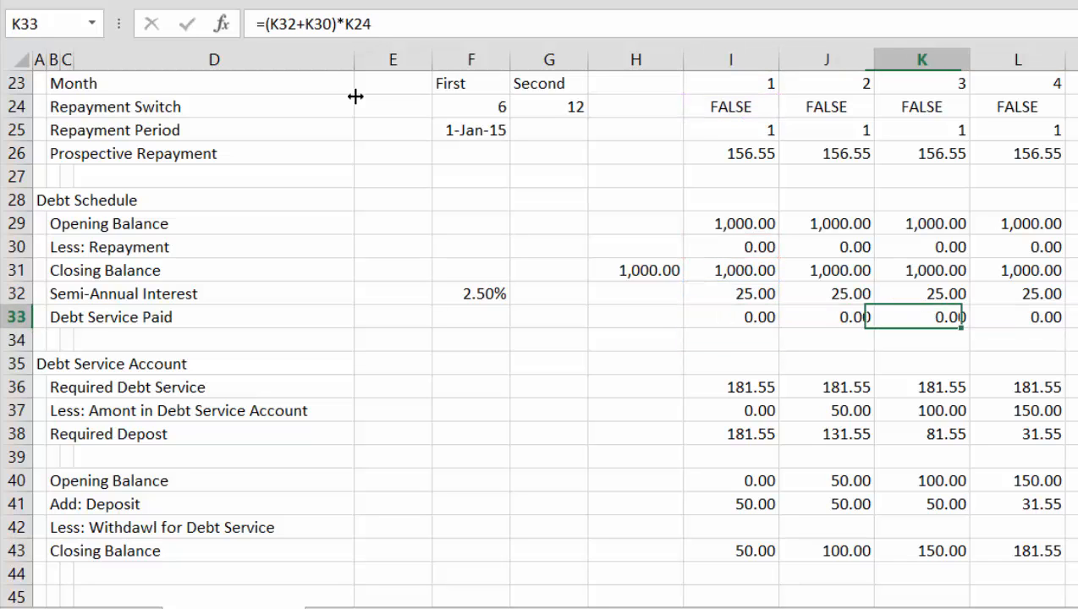
{"action": "key", "text": "Right"}
{"action": "key", "text": "Right"}
{"action": "key", "text": "Right"}
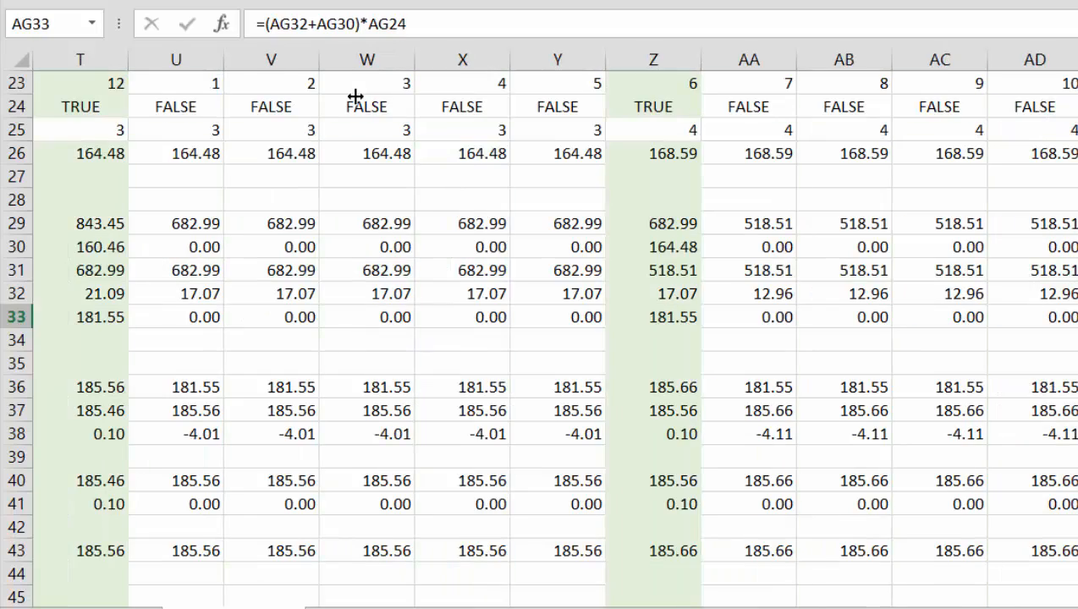
{"action": "key", "text": "Left"}
{"action": "key", "text": "Left"}
{"action": "key", "text": "Left"}
{"action": "key", "text": "Left"}
{"action": "key", "text": "Left"}
{"action": "key", "text": "Left"}
{"action": "key", "text": "Left"}
{"action": "key", "text": "Left"}
{"action": "key", "text": "Left"}
{"action": "key", "text": "Left"}
{"action": "key", "text": "Left"}
{"action": "key", "text": "Left"}
{"action": "key", "text": "Left"}
{"action": "key", "text": "Left"}
{"action": "key", "text": "Left"}
{"action": "key", "text": "Left"}
{"action": "key", "text": "Left"}
{"action": "key", "text": "Left"}
{"action": "key", "text": "Left"}
{"action": "key", "text": "Left"}
{"action": "key", "text": "Left"}
{"action": "key", "text": "Left"}
{"action": "key", "text": "Left"}
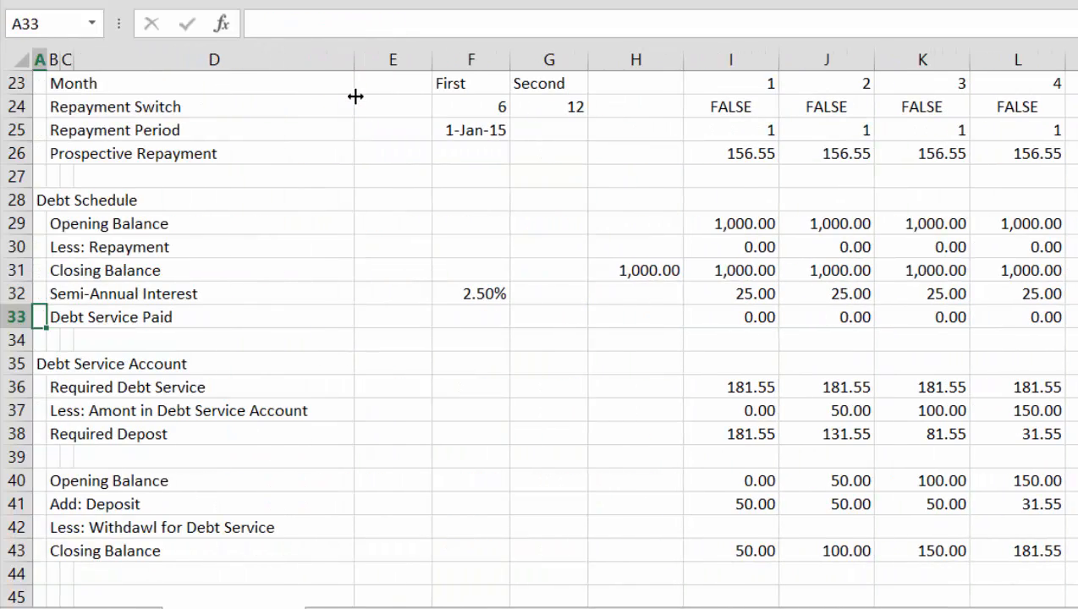
Label B50 in the Cash Flow Waterfall section "Less: Debt Service Paid"
{"action": "key", "text": "Down"}
{"action": "key", "text": "Down"}
{"action": "key", "text": "Down"}
{"action": "key", "text": "Down"}
{"action": "key", "text": "Down"}
{"action": "key", "text": "Down"}
{"action": "key", "text": "Down"}
{"action": "key", "text": "Down"}
{"action": "key", "text": "Down"}
{"action": "key", "text": "Down"}
{"action": "key", "text": "Down"}
{"action": "key", "text": "Down"}
{"action": "key", "text": "Down"}
{"action": "key", "text": "Down"}
{"action": "key", "text": "Down"}
{"action": "key", "text": "Down"}
{"action": "key", "text": "Down"}
{"action": "key", "text": "Down"}
{"action": "key", "text": "Down"}
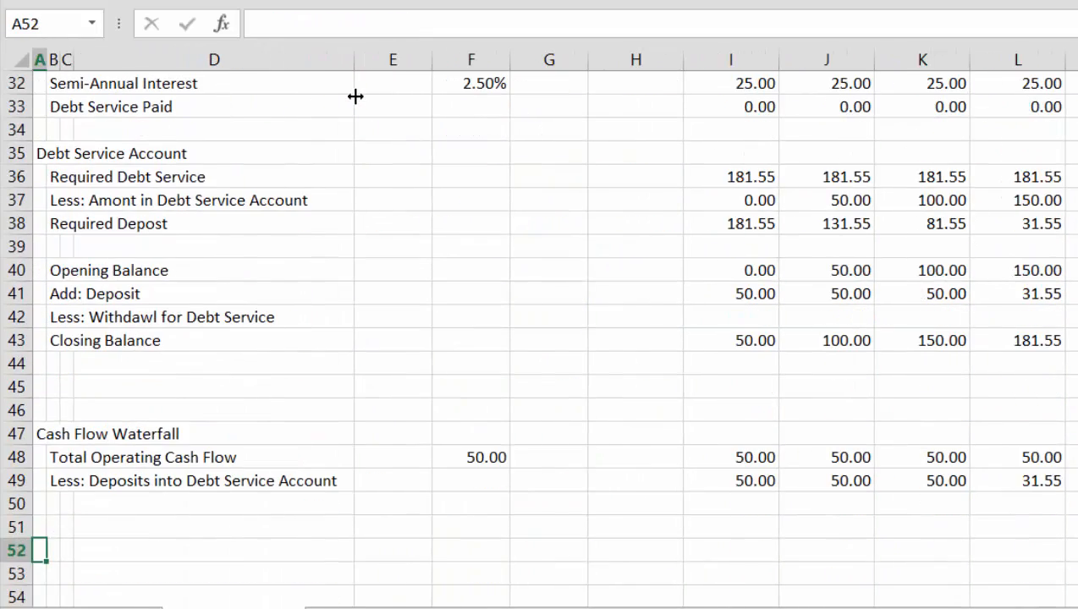
{"action": "key", "text": "Up"}
{"action": "key", "text": "Up"}
{"action": "key", "text": "Right"}
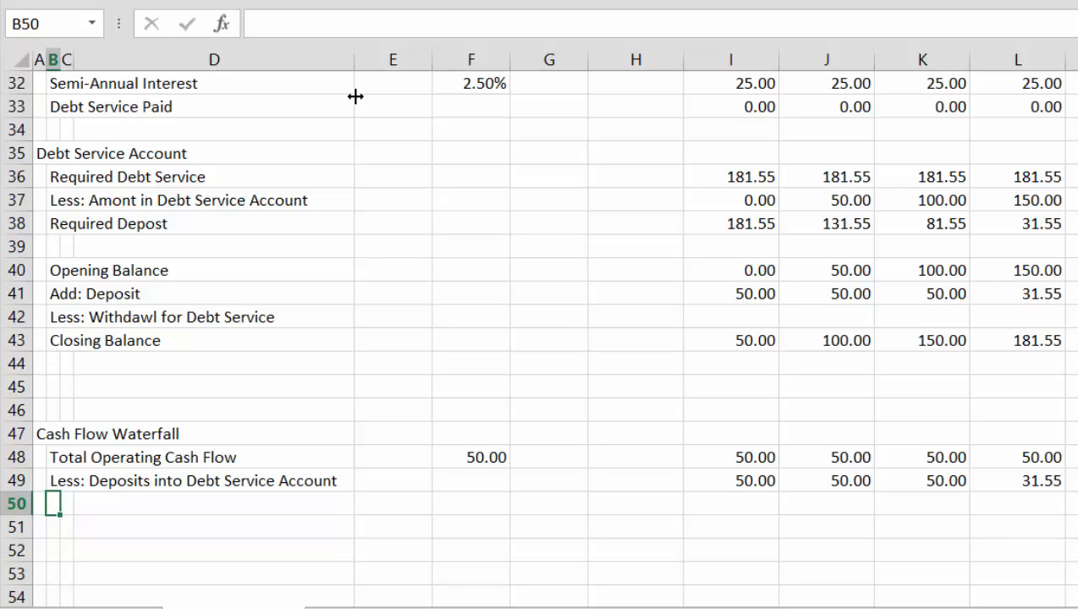
{"action": "type", "text": "Less"}
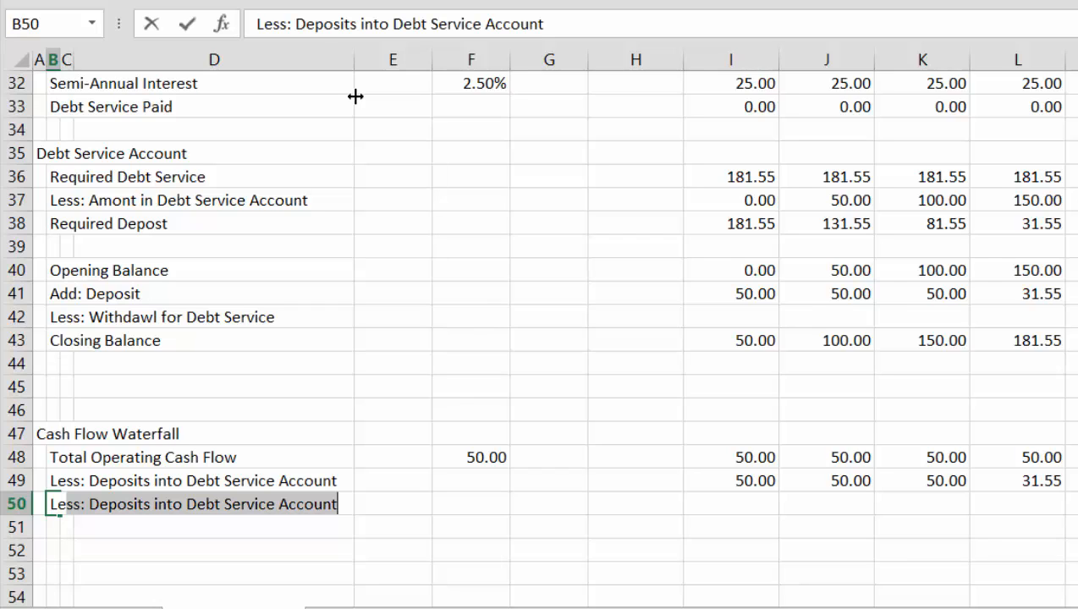
{"action": "type", "text": ": D"}
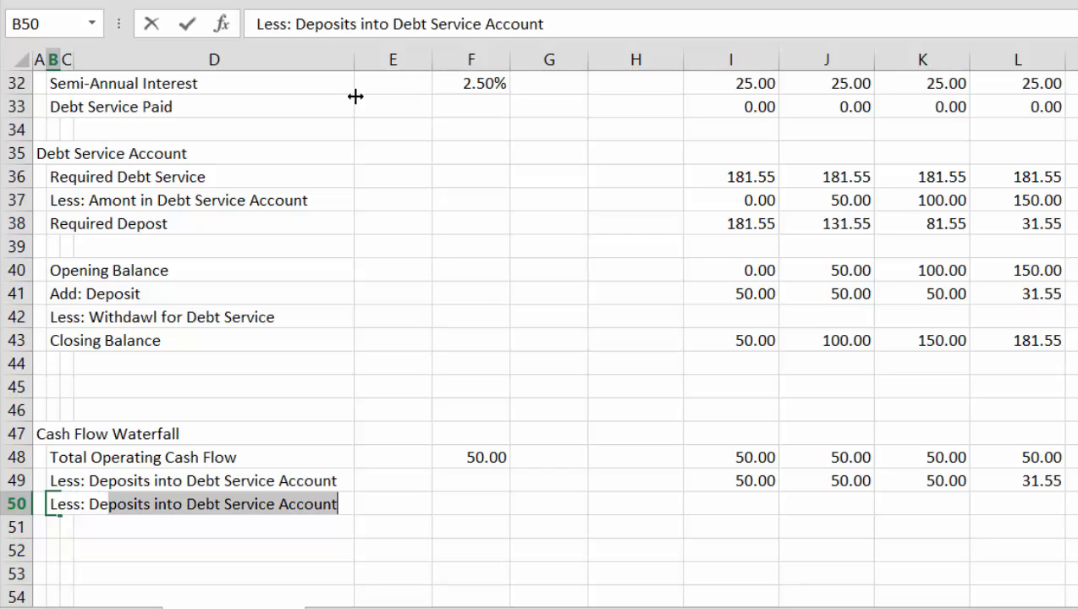
{"action": "type", "text": "ebt Servi"}
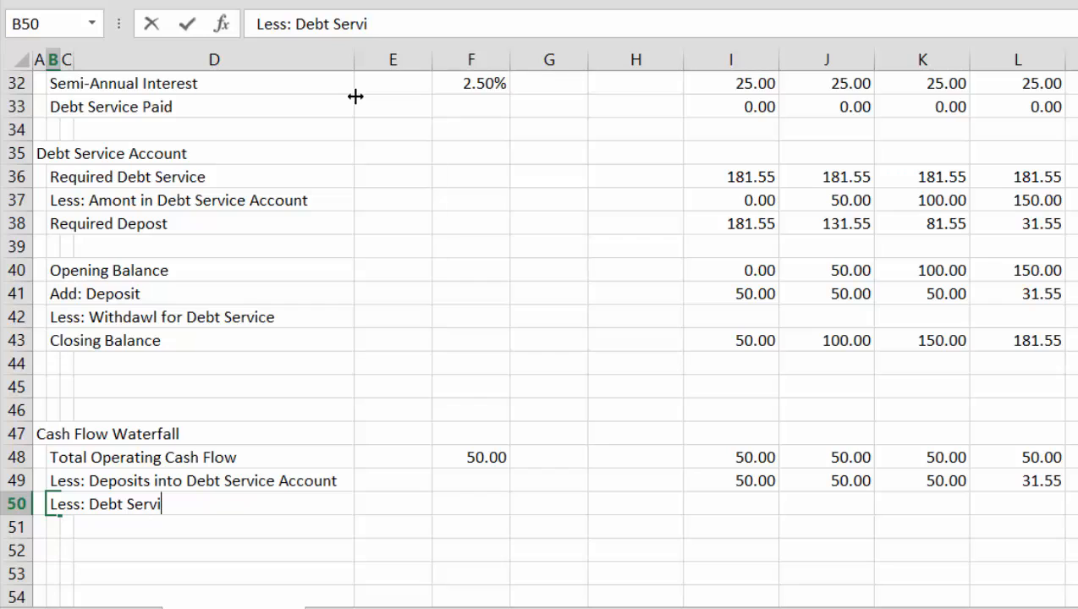
{"action": "type", "text": "ce Paid"}
{"action": "key", "text": "Return"}
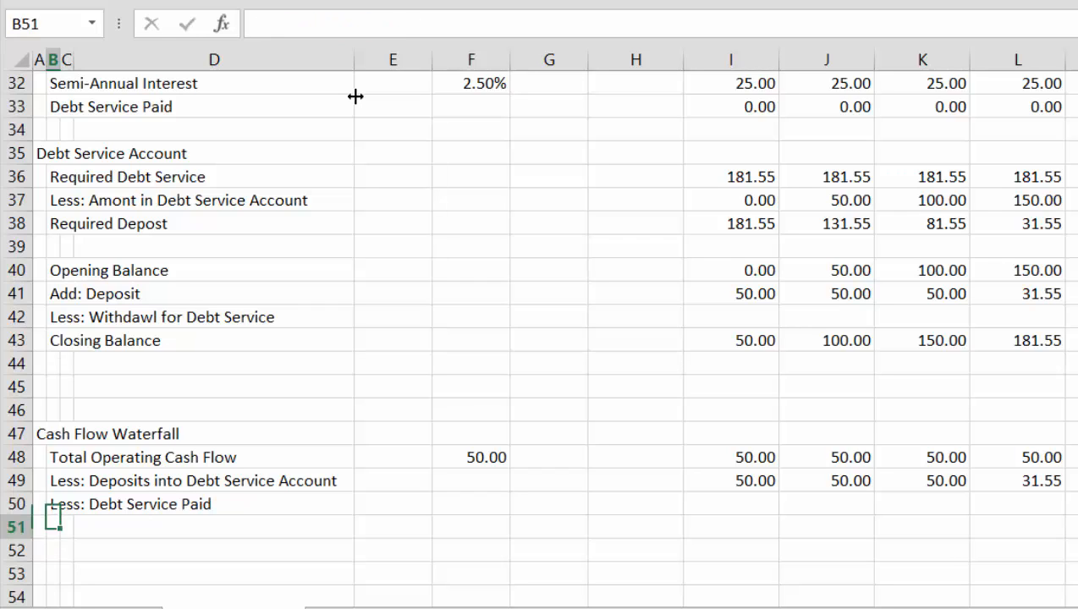
Rename the Debt Schedule label in B33 to "Debt Service Requirement"
{"action": "key", "text": "Up"}
{"action": "key", "text": "Right"}
{"action": "key", "text": "Right"}
{"action": "key", "text": "Right"}
{"action": "key", "text": "Right"}
{"action": "key", "text": "Right"}
{"action": "key", "text": "Right"}
{"action": "key", "text": "Right"}
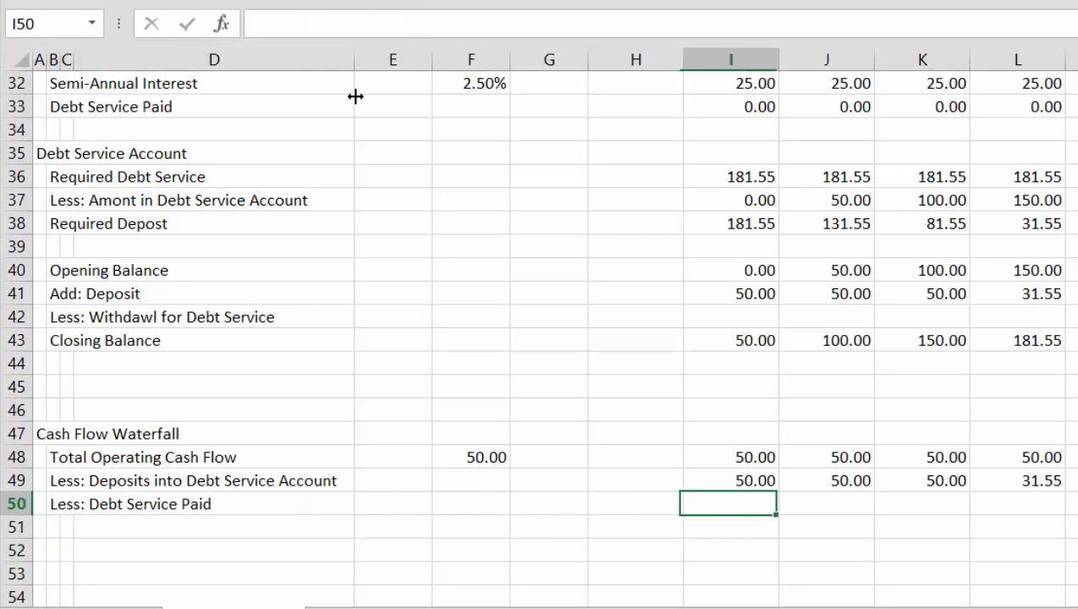
{"action": "key", "text": "Up"}
{"action": "key", "text": "Up"}
{"action": "key", "text": "Up"}
{"action": "key", "text": "Up"}
{"action": "key", "text": "Up"}
{"action": "key", "text": "Up"}
{"action": "key", "text": "Up"}
{"action": "key", "text": "Up"}
{"action": "key", "text": "Up"}
{"action": "key", "text": "Up"}
{"action": "key", "text": "Up"}
{"action": "key", "text": "Up"}
{"action": "key", "text": "Up"}
{"action": "key", "text": "Up"}
{"action": "key", "text": "Up"}
{"action": "key", "text": "Up"}
{"action": "key", "text": "Up"}
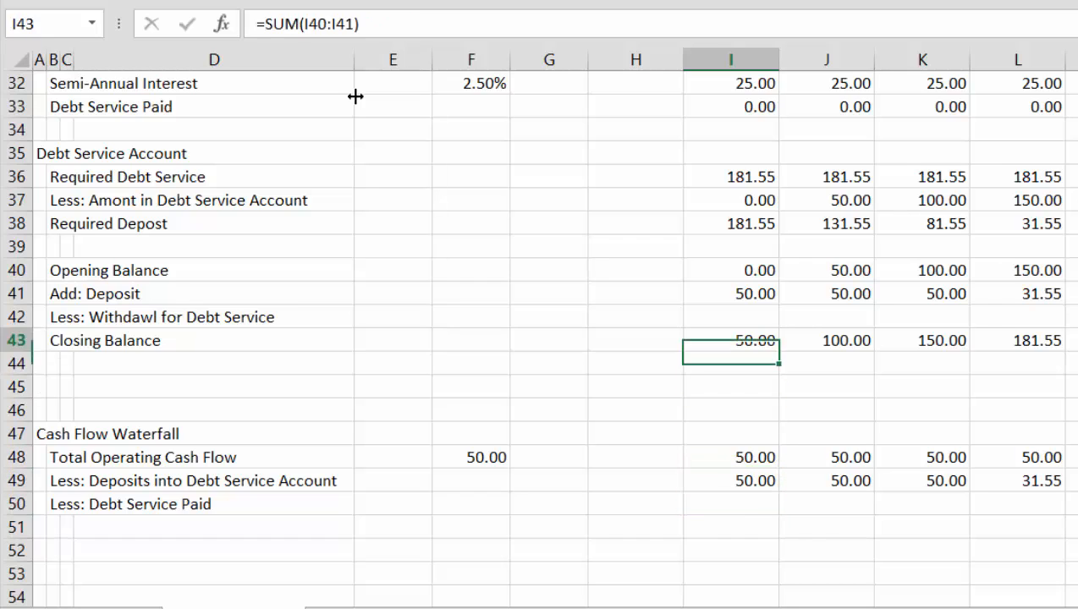
{"action": "key", "text": "Left"}
{"action": "key", "text": "Left"}
{"action": "key", "text": "Left"}
{"action": "key", "text": "Left"}
{"action": "key", "text": "Left"}
{"action": "key", "text": "Left"}
{"action": "key", "text": "Left"}
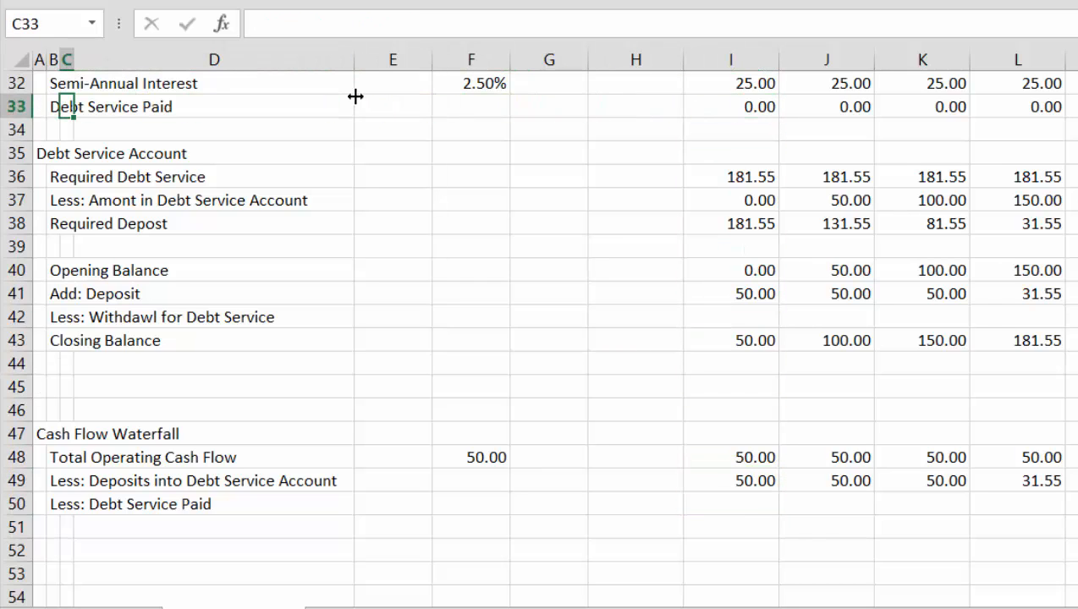
{"action": "key", "text": "F2"}
{"action": "key", "text": "BackSpace"}
{"action": "key", "text": "BackSpace"}
{"action": "key", "text": "BackSpace"}
{"action": "key", "text": "BackSpace"}
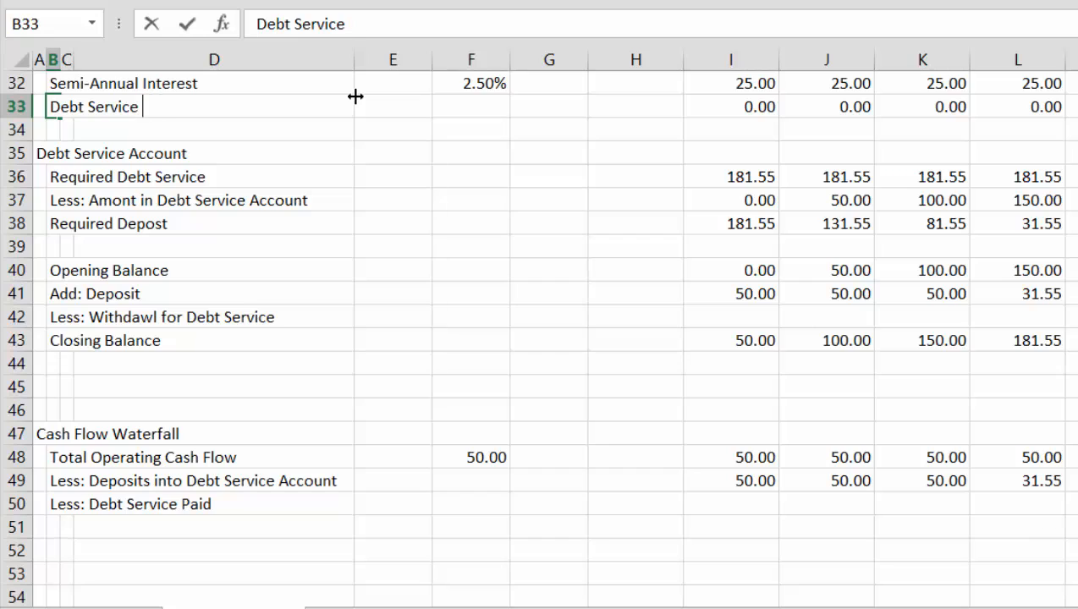
{"action": "type", "text": "Requi"}
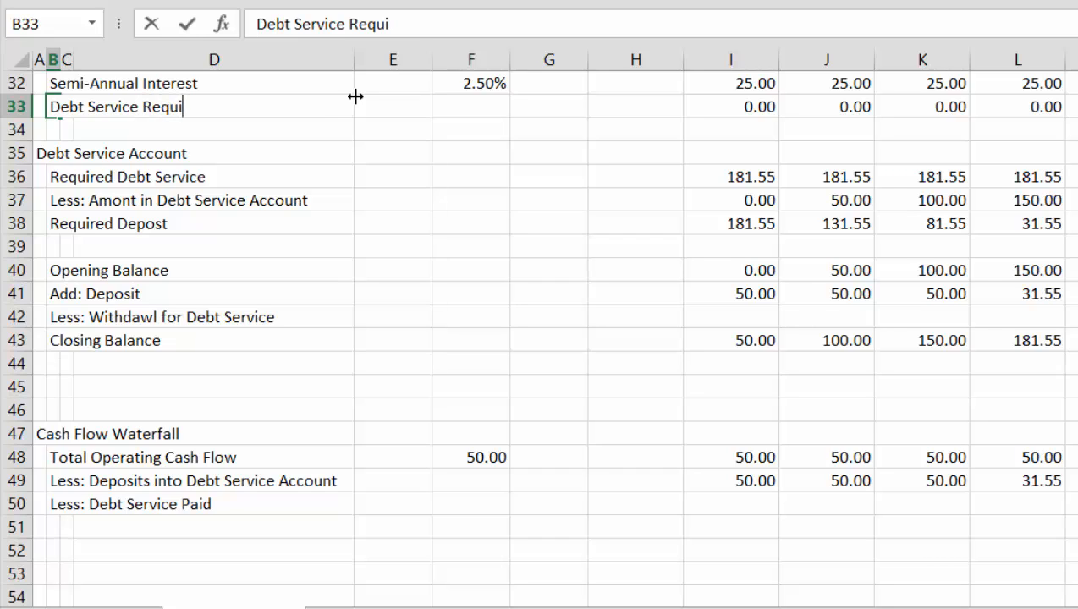
{"action": "type", "text": "rement"}
{"action": "key", "text": "Return"}
{"action": "key", "text": "Return"}
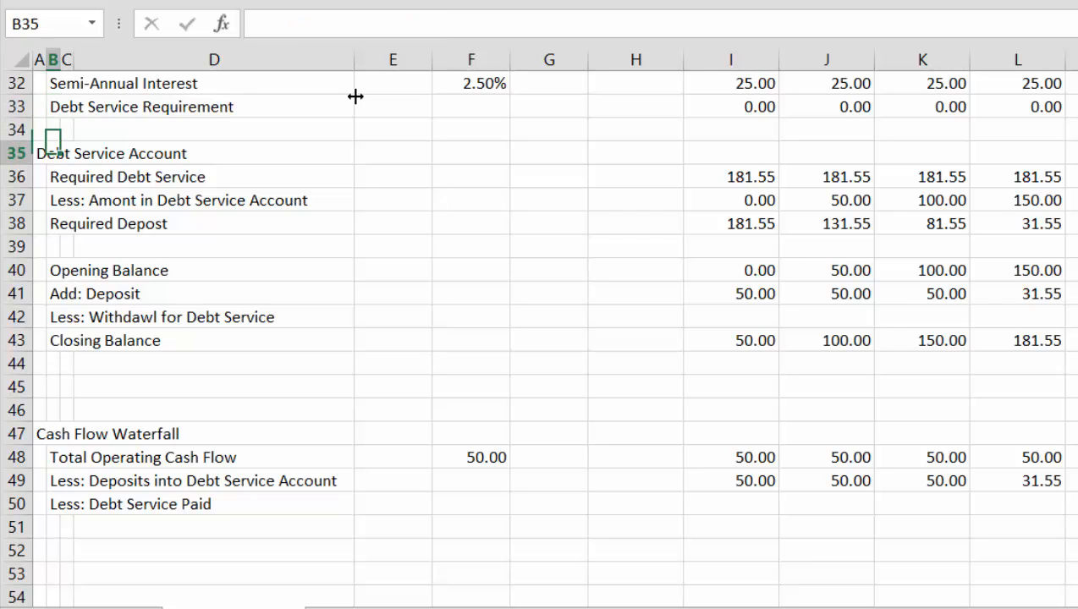
{"action": "key", "text": "Down"}
{"action": "key", "text": "Down"}
{"action": "key", "text": "Down"}
{"action": "key", "text": "Down"}
{"action": "key", "text": "Down"}
{"action": "key", "text": "Down"}
{"action": "key", "text": "Down"}
{"action": "key", "text": "Down"}
{"action": "key", "text": "Down"}
{"action": "key", "text": "Down"}
{"action": "key", "text": "Down"}
{"action": "key", "text": "Down"}
{"action": "key", "text": "Down"}
{"action": "key", "text": "Down"}
{"action": "key", "text": "Down"}
{"action": "key", "text": "Right"}
{"action": "key", "text": "Right"}
{"action": "key", "text": "Right"}
{"action": "key", "text": "Right"}
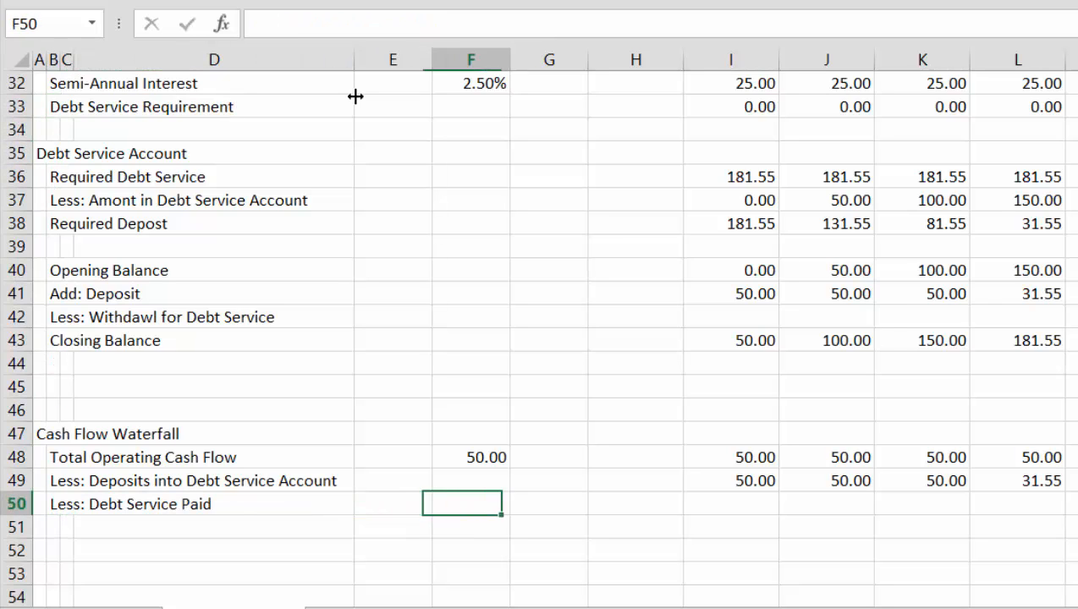
{"action": "key", "text": "Right"}
{"action": "key", "text": "Right"}
{"action": "key", "text": "Right"}
{"action": "type", "text": "="}
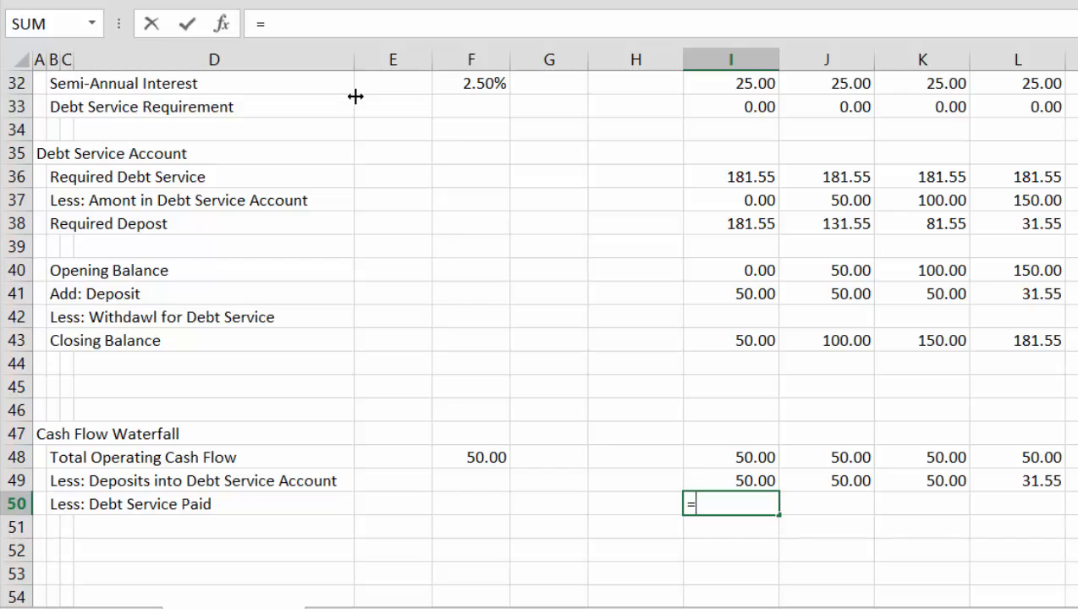
{"action": "key", "text": "Up"}
{"action": "key", "text": "Up"}
{"action": "key", "text": "Up"}
{"action": "key", "text": "Up"}
{"action": "key", "text": "Up"}
{"action": "key", "text": "Up"}
{"action": "key", "text": "Up"}
{"action": "key", "text": "Up"}
{"action": "key", "text": "Up"}
{"action": "key", "text": "Up"}
{"action": "key", "text": "Up"}
{"action": "key", "text": "Up"}
{"action": "key", "text": "Up"}
{"action": "key", "text": "Up"}
{"action": "key", "text": "Up"}
{"action": "key", "text": "Up"}
{"action": "key", "text": "Up"}
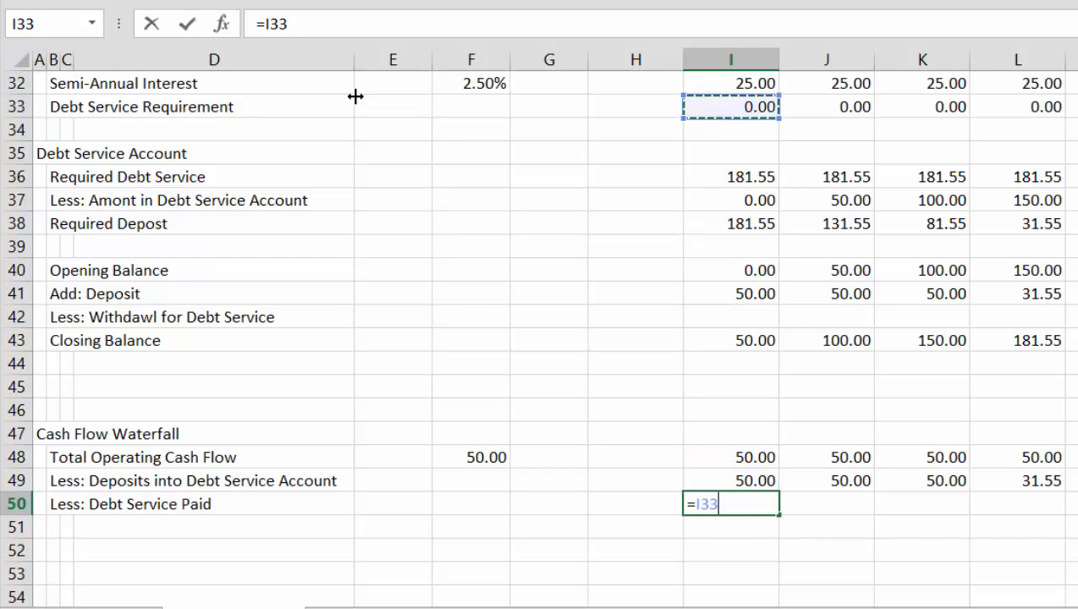
{"action": "key", "text": "Escape"}
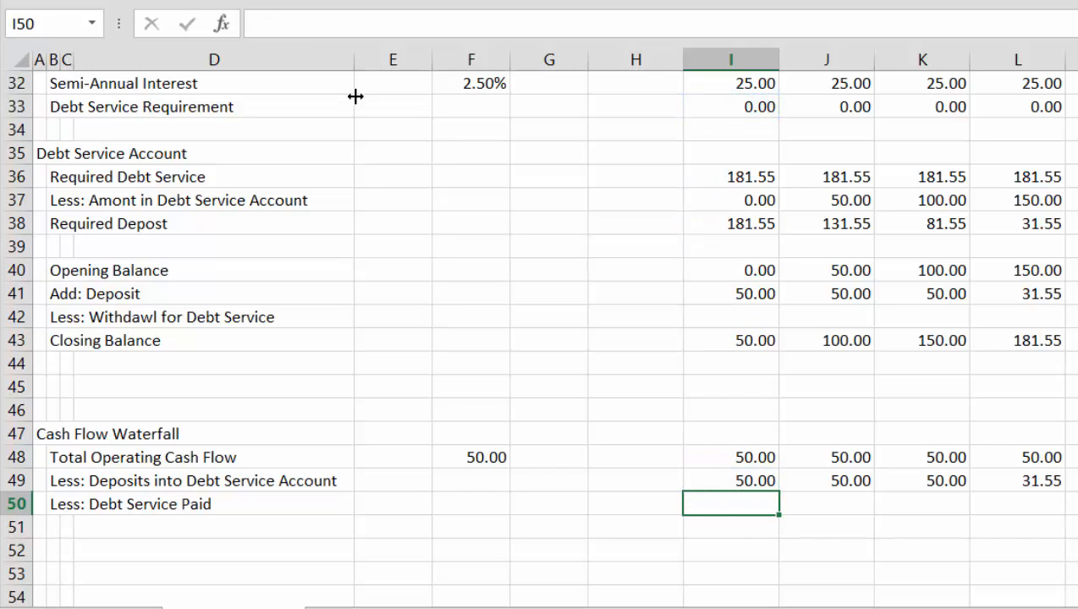
Enter =MIN(I33,I40) in I50 to limit debt service paid to the account's opening balance
{"action": "type", "text": "=min("}
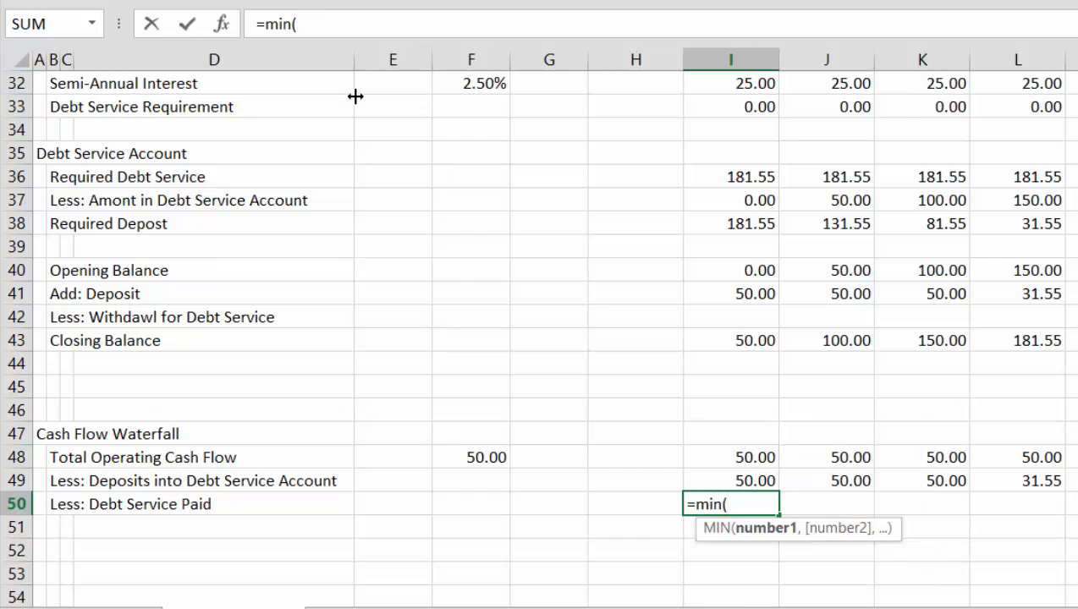
{"action": "key", "text": "Up"}
{"action": "key", "text": "Up"}
{"action": "key", "text": "Up"}
{"action": "key", "text": "Up"}
{"action": "key", "text": "Up"}
{"action": "key", "text": "Up"}
{"action": "key", "text": "Up"}
{"action": "key", "text": "Up"}
{"action": "key", "text": "Up"}
{"action": "key", "text": "Up"}
{"action": "key", "text": "Up"}
{"action": "key", "text": "Up"}
{"action": "key", "text": "Up"}
{"action": "key", "text": "Up"}
{"action": "key", "text": "Up"}
{"action": "key", "text": "Up"}
{"action": "key", "text": "Up"}
{"action": "key", "text": "Up"}
{"action": "key", "text": "Down"}
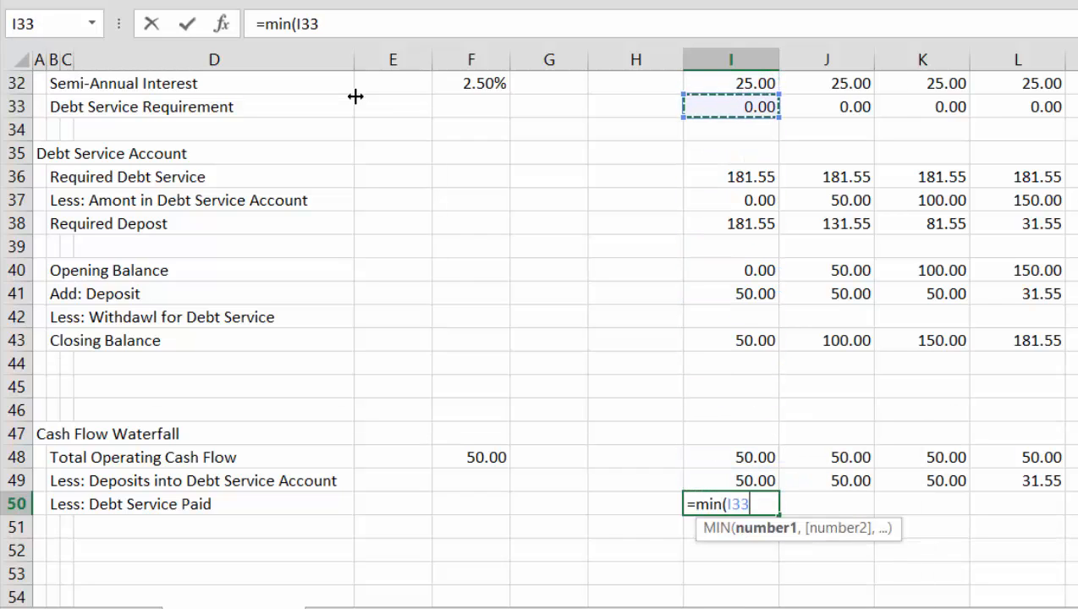
{"action": "type", "text": ","}
{"action": "key", "text": "Up"}
{"action": "key", "text": "Up"}
{"action": "key", "text": "Up"}
{"action": "key", "text": "Up"}
{"action": "key", "text": "Up"}
{"action": "key", "text": "Up"}
{"action": "key", "text": "Up"}
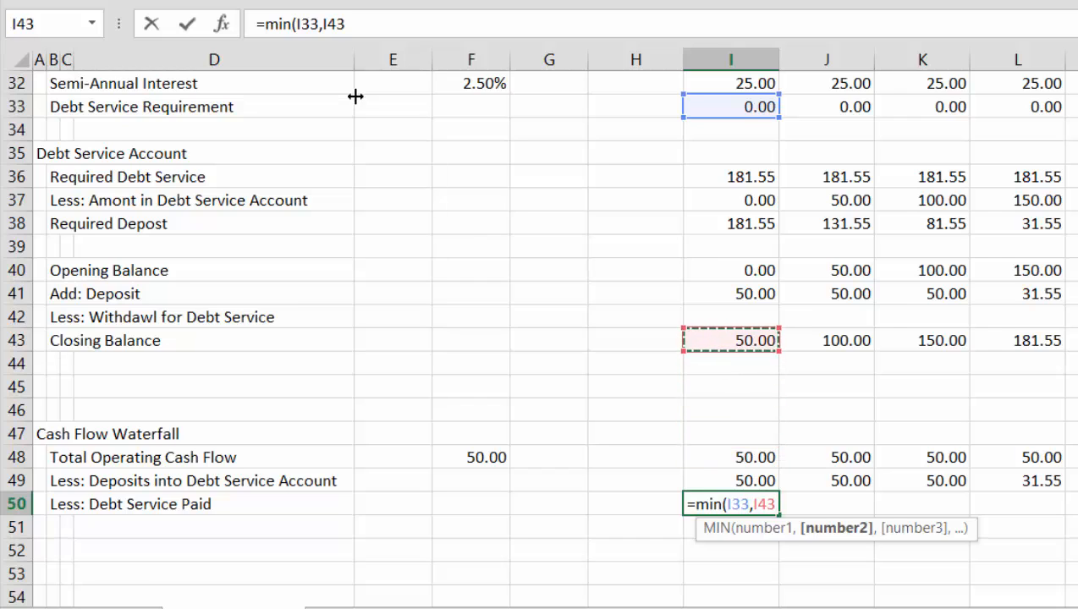
{"action": "key", "text": "Up"}
{"action": "key", "text": "Up"}
{"action": "key", "text": "Up"}
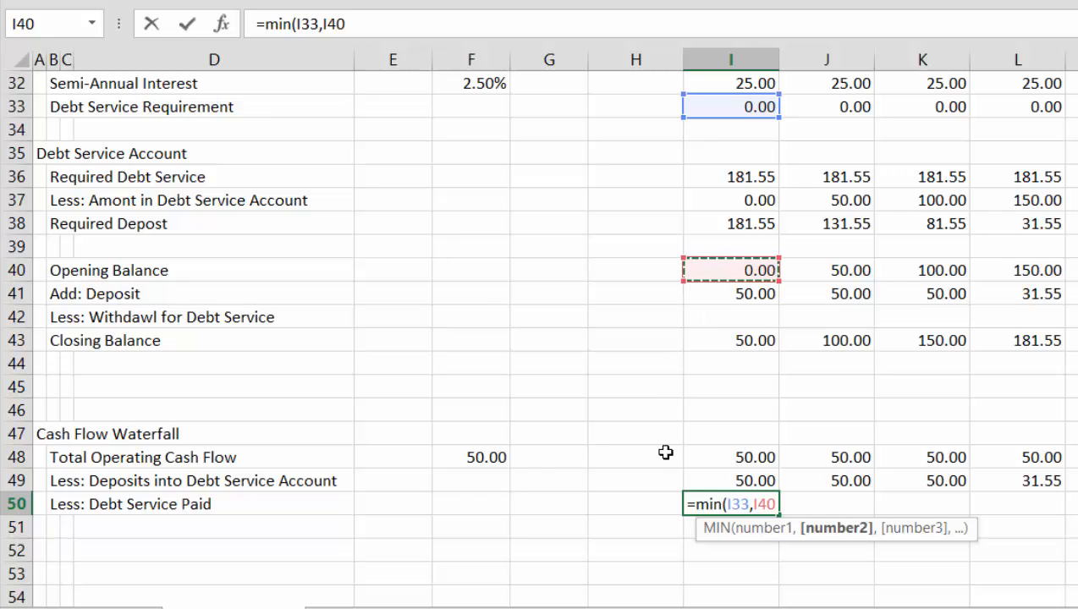
{"action": "key", "text": "Return"}
{"action": "key", "text": "Up"}
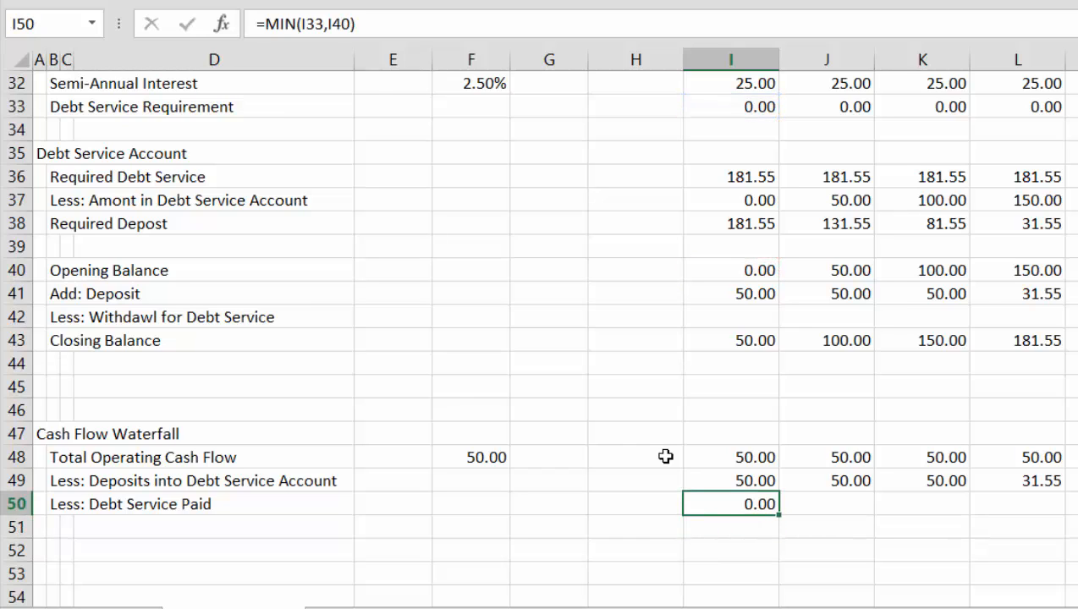
Fill the I50 debt service paid formula right across all months of the waterfall row
{"action": "key", "text": "ctrl+shift+Right"}
{"action": "key", "text": "ctrl+r"}
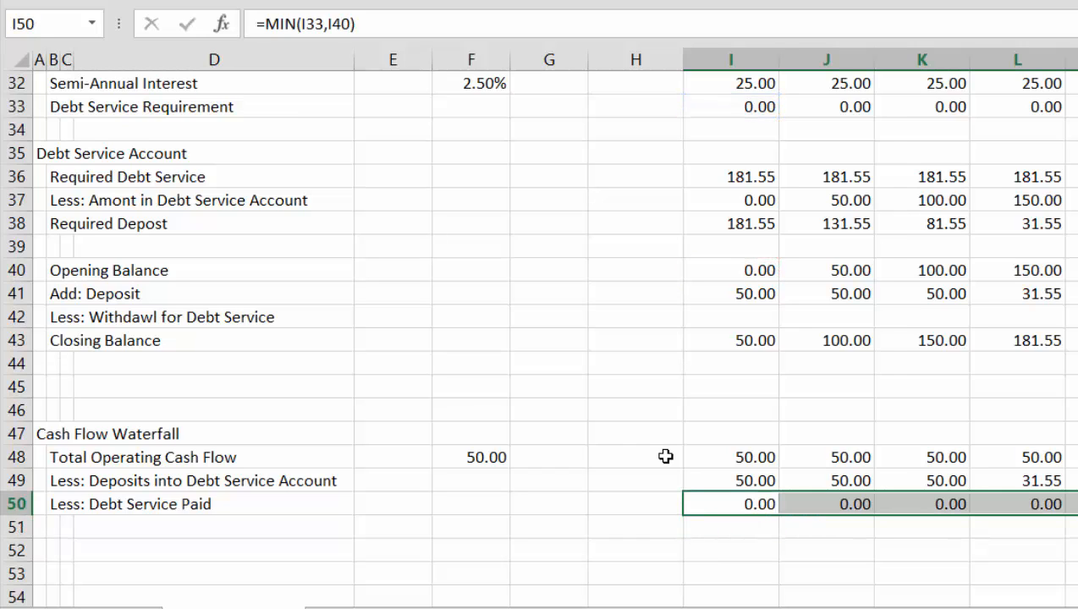
{"action": "key", "text": "Right"}
{"action": "key", "text": "Right"}
{"action": "key", "text": "Right"}
{"action": "key", "text": "Right"}
{"action": "key", "text": "Right"}
{"action": "key", "text": "Right"}
{"action": "key", "text": "Right"}
{"action": "key", "text": "Right"}
{"action": "key", "text": "Right"}
{"action": "key", "text": "Right"}
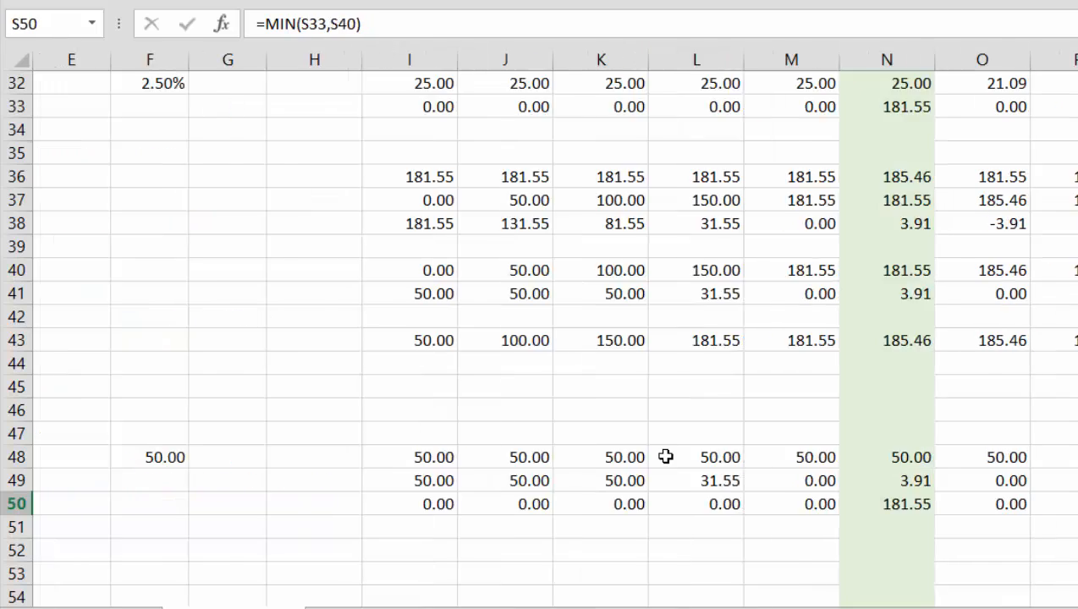
Label B51 in the Cash Flow Waterfall "Add: Withdrawl from Debt Service Account" and widen column D to fit the text
{"action": "key", "text": "Right"}
{"action": "key", "text": "Right"}
{"action": "key", "text": "Right"}
{"action": "key", "text": "Right"}
{"action": "key", "text": "Right"}
{"action": "key", "text": "Right"}
{"action": "key", "text": "Right"}
{"action": "key", "text": "Right"}
{"action": "key", "text": "Right"}
{"action": "key", "text": "Left"}
{"action": "key", "text": "Left"}
{"action": "key", "text": "Left"}
{"action": "key", "text": "Left"}
{"action": "key", "text": "Left"}
{"action": "key", "text": "Left"}
{"action": "key", "text": "Left"}
{"action": "key", "text": "Left"}
{"action": "key", "text": "Left"}
{"action": "key", "text": "Left"}
{"action": "key", "text": "Left"}
{"action": "key", "text": "Left"}
{"action": "key", "text": "Left"}
{"action": "key", "text": "Left"}
{"action": "key", "text": "Left"}
{"action": "key", "text": "Left"}
{"action": "key", "text": "Left"}
{"action": "key", "text": "Left"}
{"action": "key", "text": "Left"}
{"action": "key", "text": "Left"}
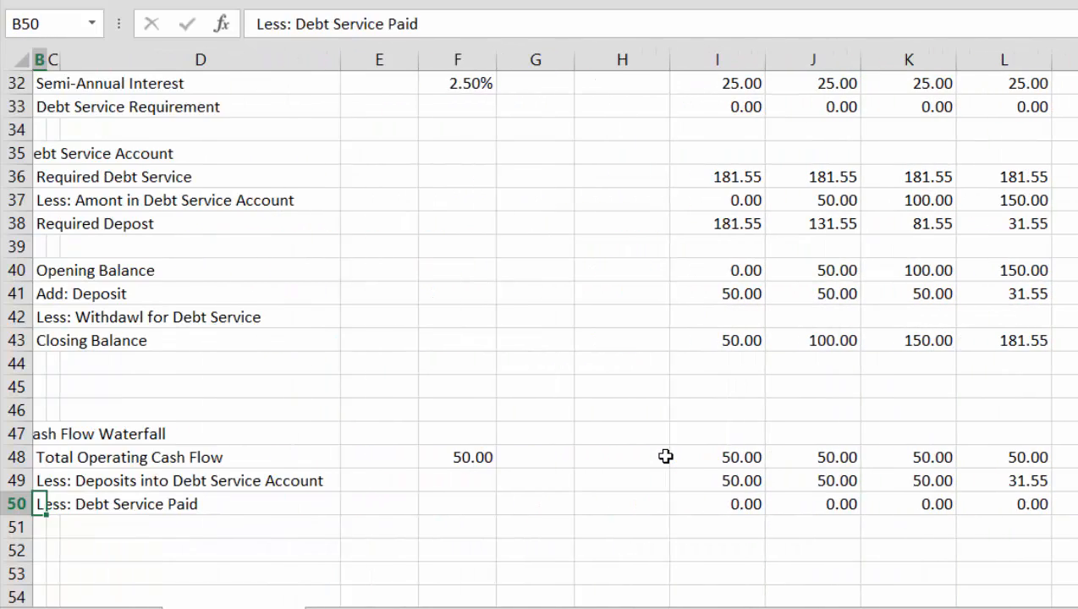
{"action": "key", "text": "Left"}
{"action": "key", "text": "Down"}
{"action": "key", "text": "Right"}
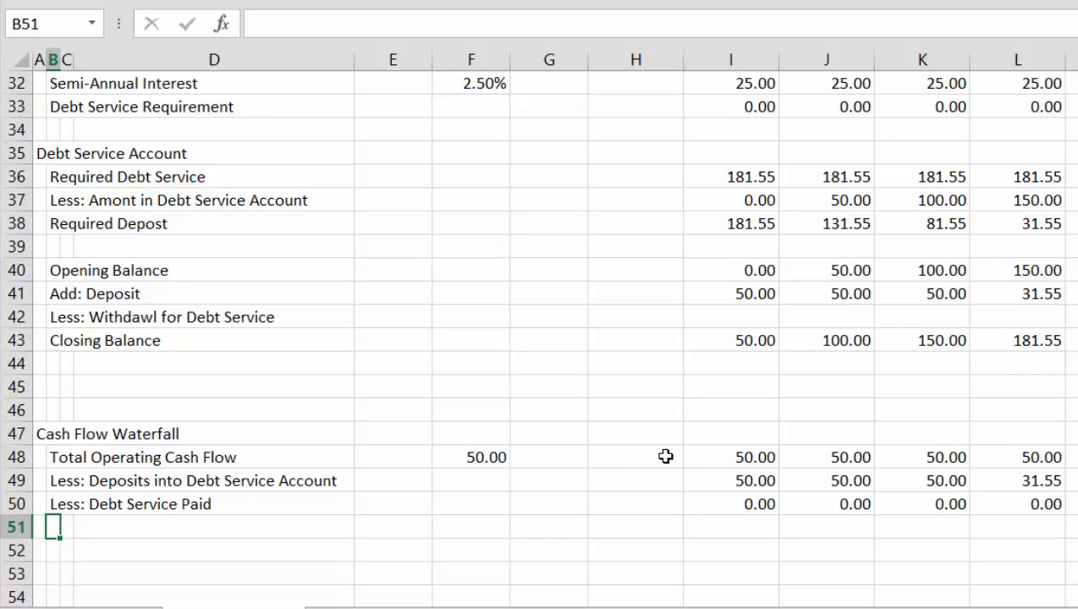
{"action": "type", "text": "Ad"}
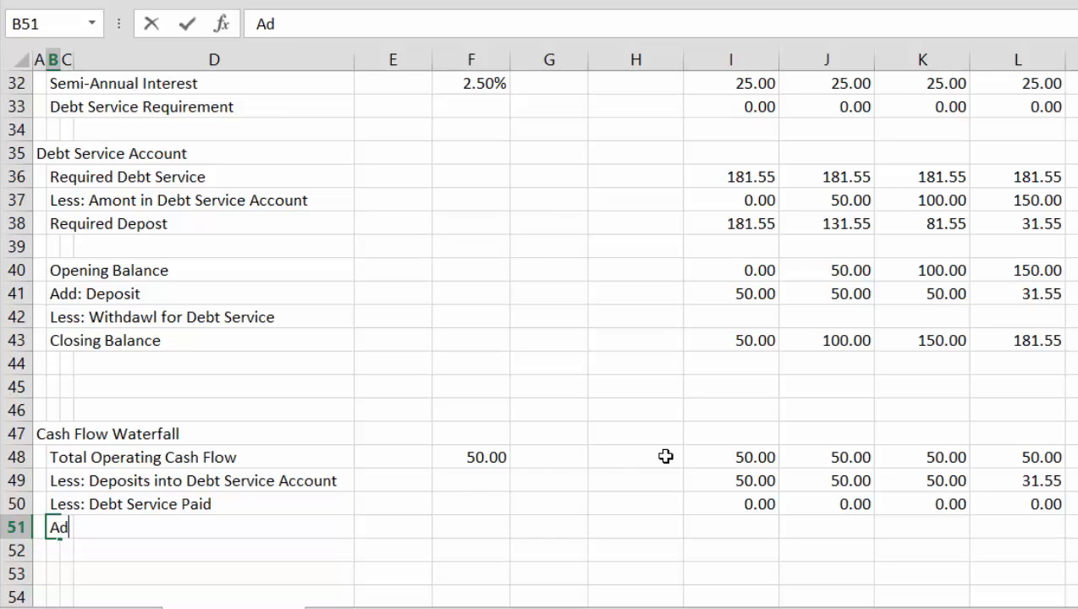
{"action": "type", "text": "d: With"}
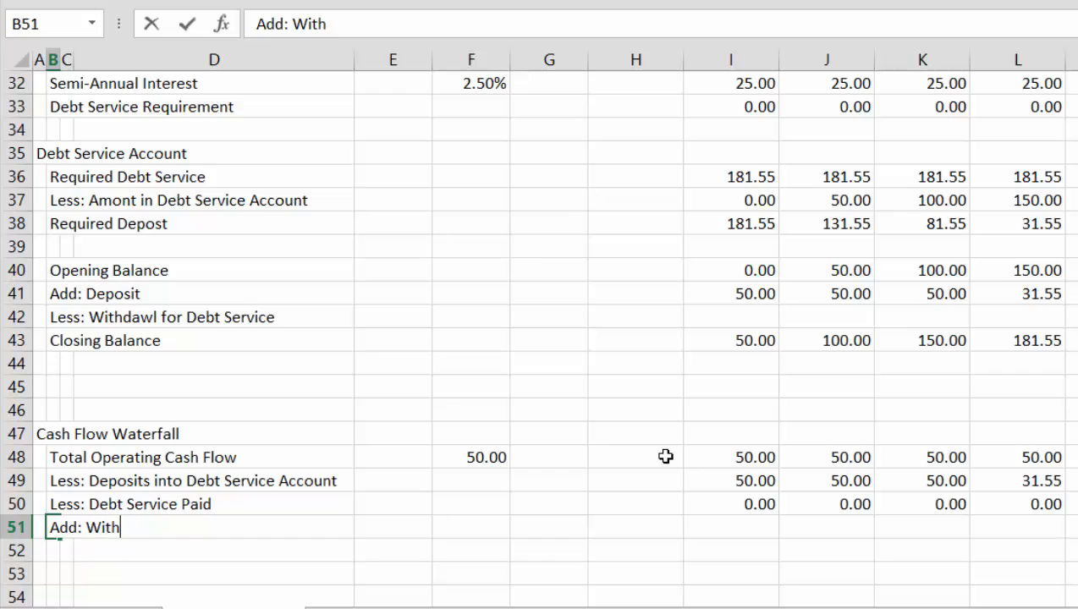
{"action": "type", "text": "drawl from "}
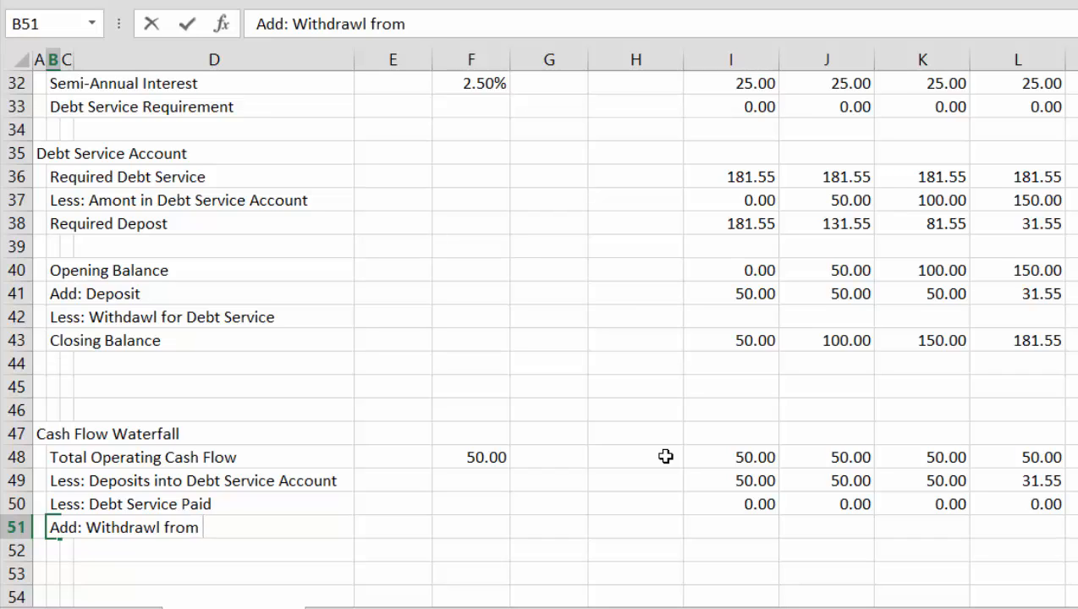
{"action": "type", "text": "Debt Servi"}
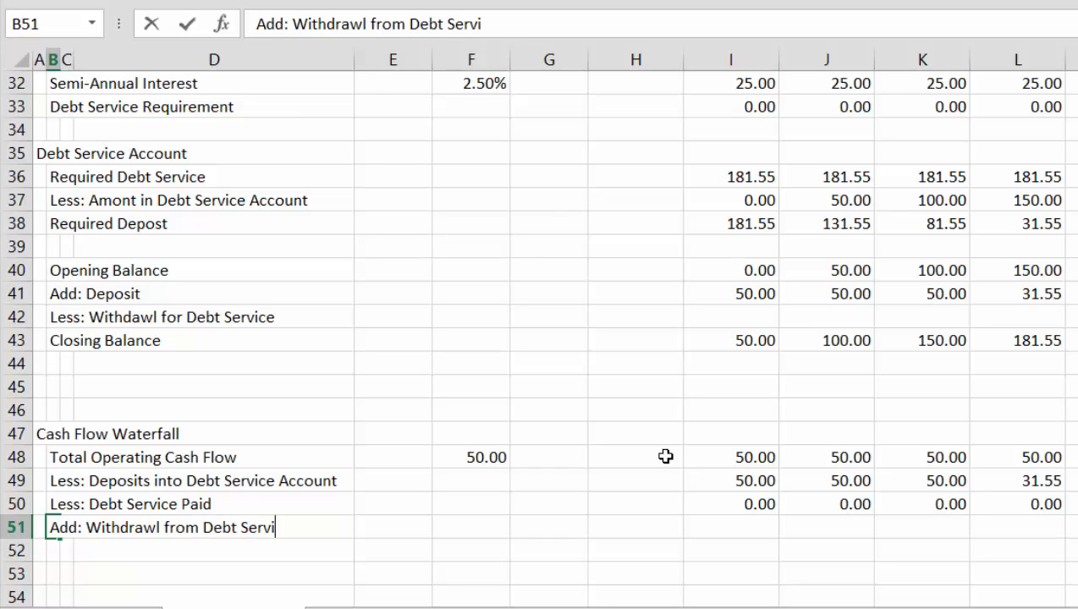
{"action": "type", "text": "ce Accou"}
{"action": "type", "text": "nt"}
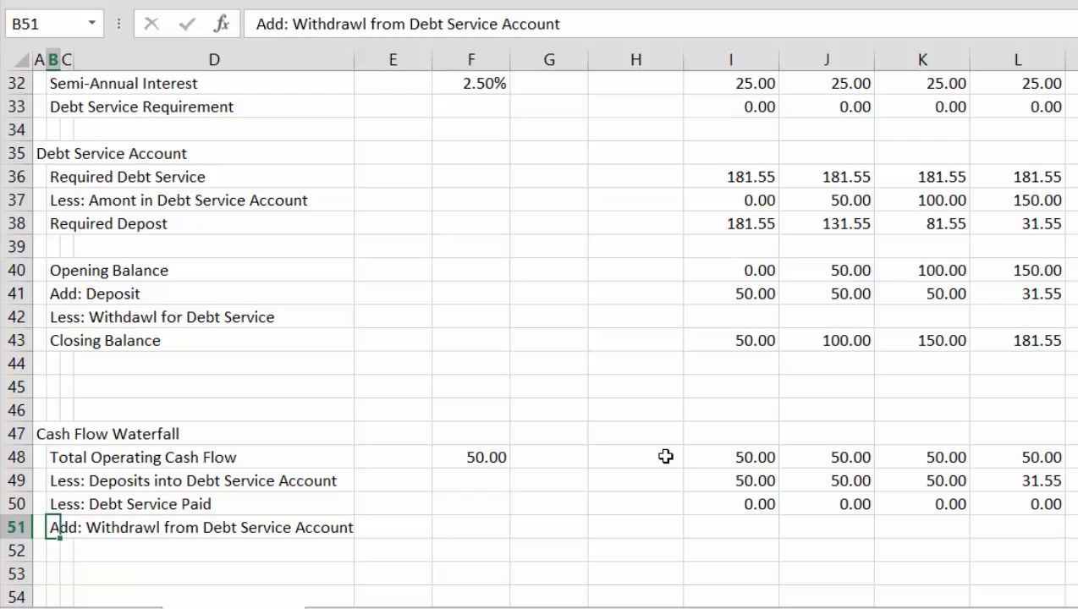
{"action": "key", "text": "Return"}
{"action": "left_click", "coordinate": [334, 55]}
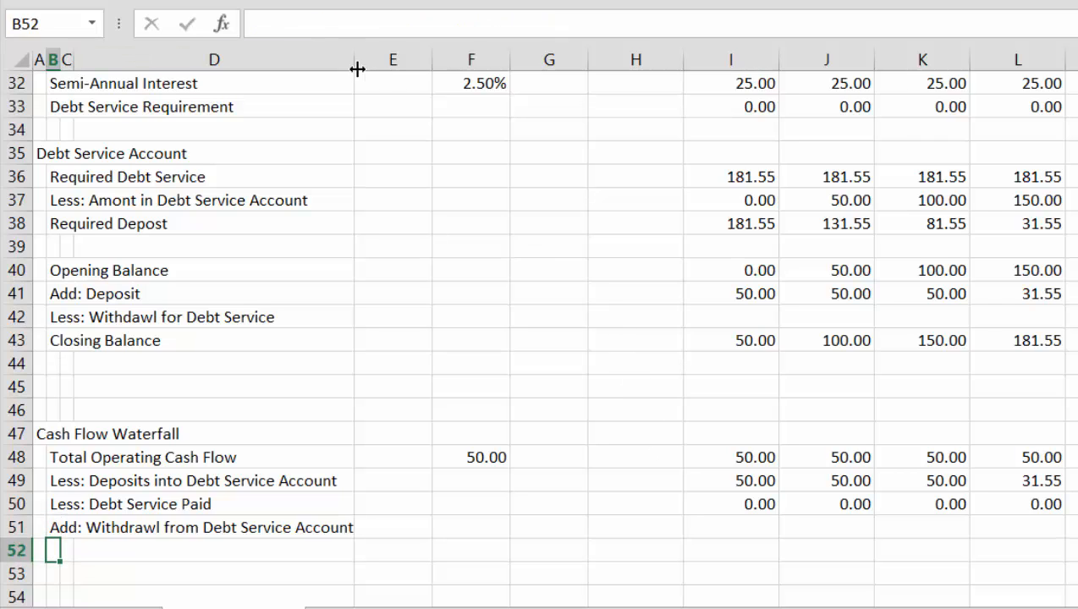
{"action": "left_click_drag", "start_coordinate": [354, 57], "coordinate": [368, 64]}
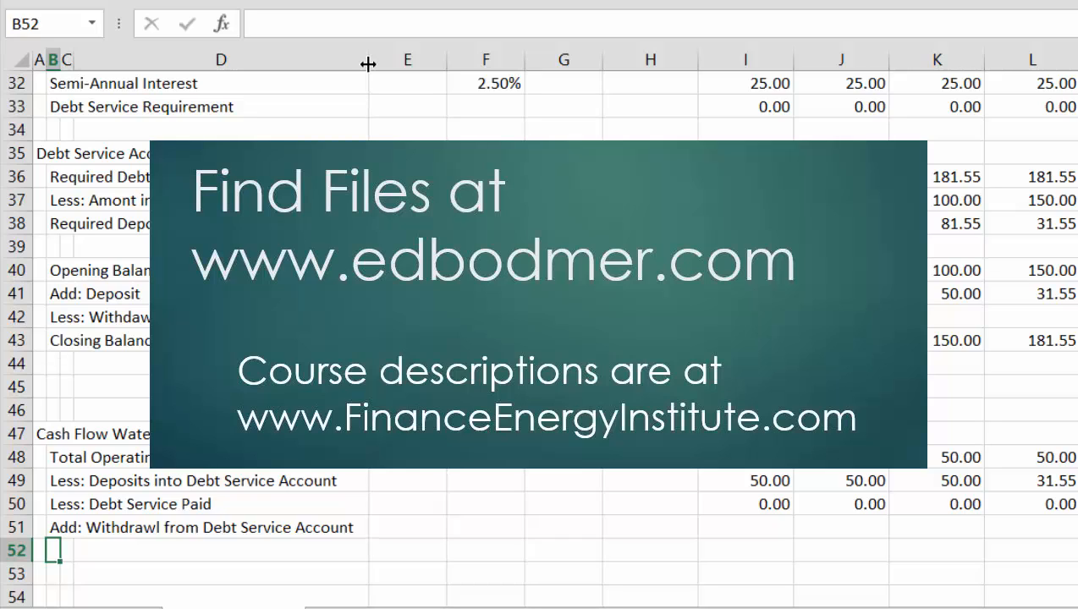
Examine the Debt Service Account's deposit, withdrawal and closing balance rows, checking the labels and the first month's cells
{"action": "key", "text": "Up"}
{"action": "key", "text": "Up"}
{"action": "key", "text": "Up"}
{"action": "key", "text": "Up"}
{"action": "key", "text": "Up"}
{"action": "key", "text": "Up"}
{"action": "key", "text": "Up"}
{"action": "key", "text": "Up"}
{"action": "key", "text": "Up"}
{"action": "key", "text": "Up"}
{"action": "key", "text": "Up"}
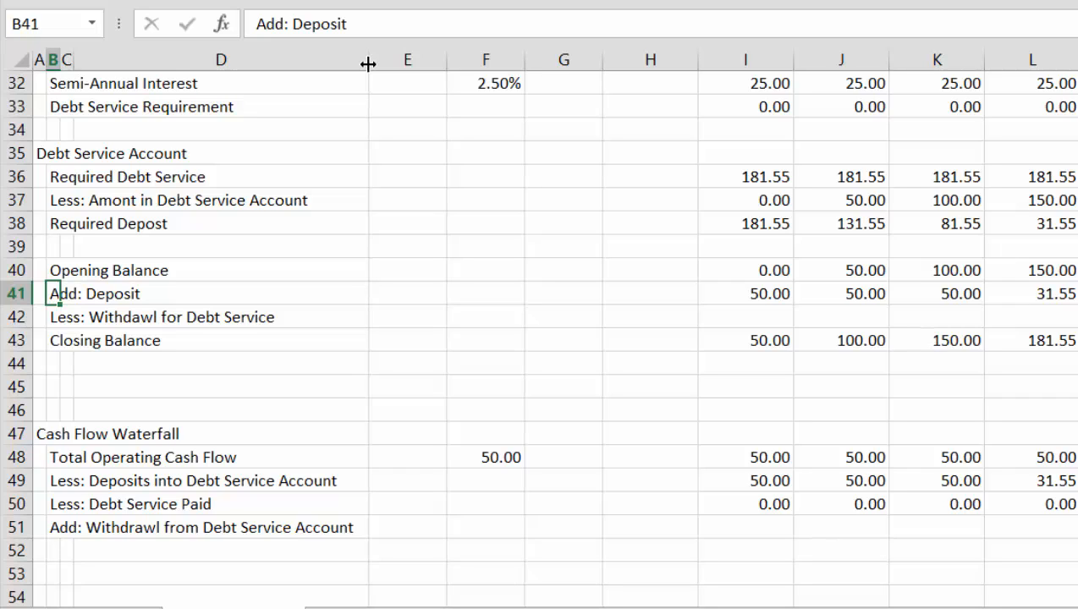
{"action": "key", "text": "Down"}
{"action": "key", "text": "Down"}
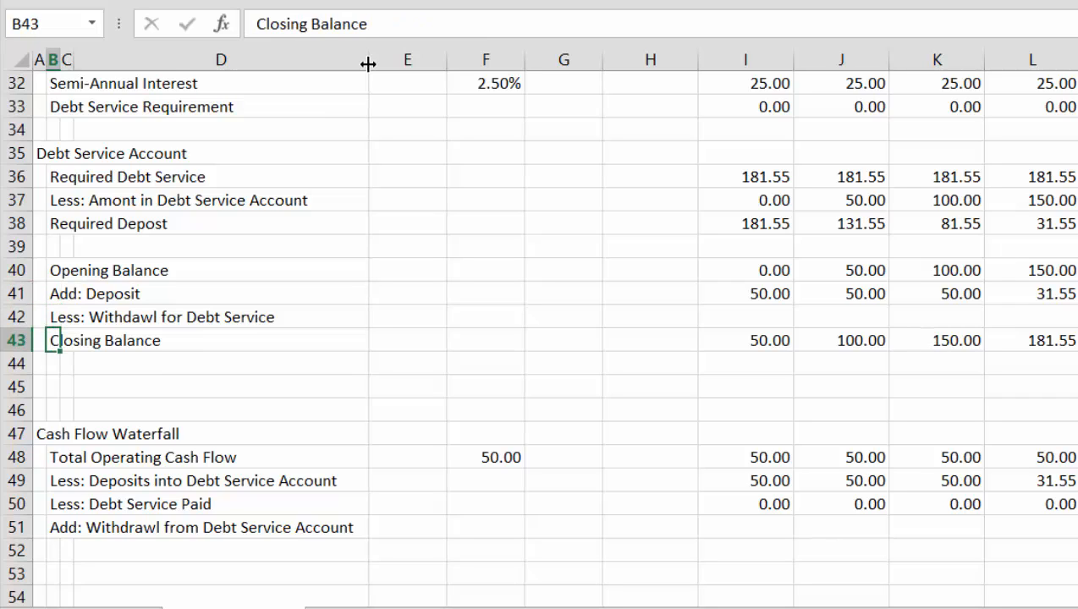
{"action": "key", "text": "Up"}
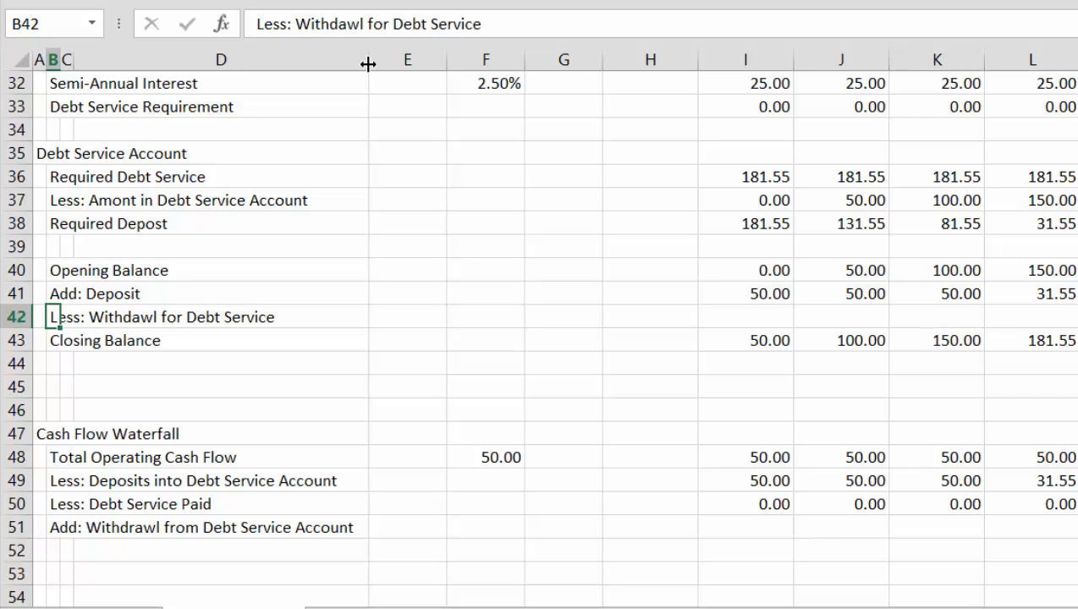
{"action": "key", "text": "Right"}
{"action": "key", "text": "Right"}
{"action": "key", "text": "Right"}
{"action": "key", "text": "Right"}
{"action": "key", "text": "Right"}
{"action": "key", "text": "Right"}
{"action": "key", "text": "Right"}
{"action": "key", "text": "Up"}
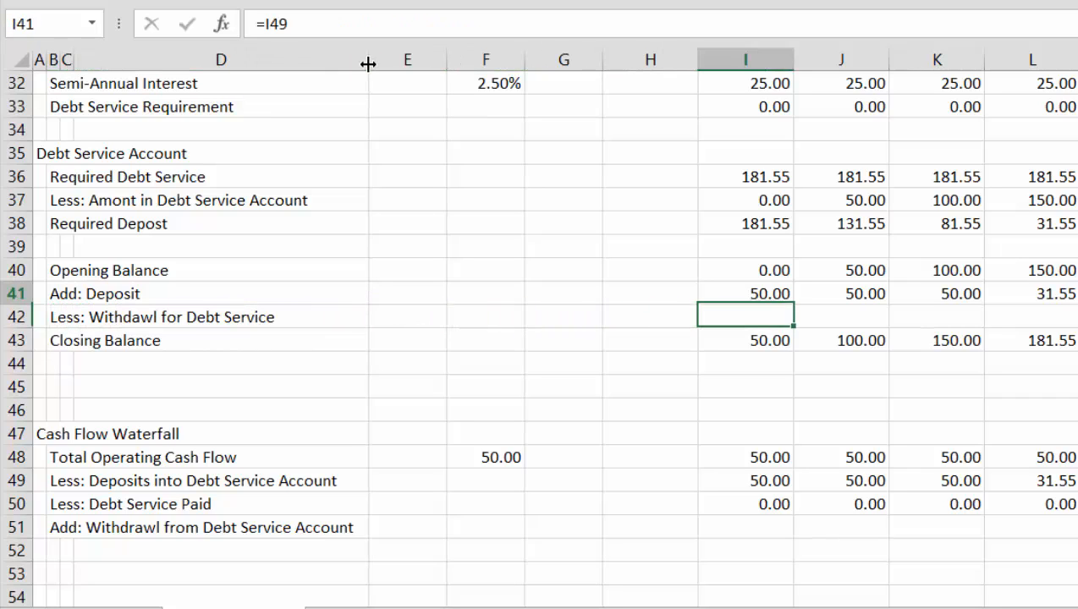
{"action": "key", "text": "Up"}
{"action": "key", "text": "Down"}
{"action": "key", "text": "Down"}
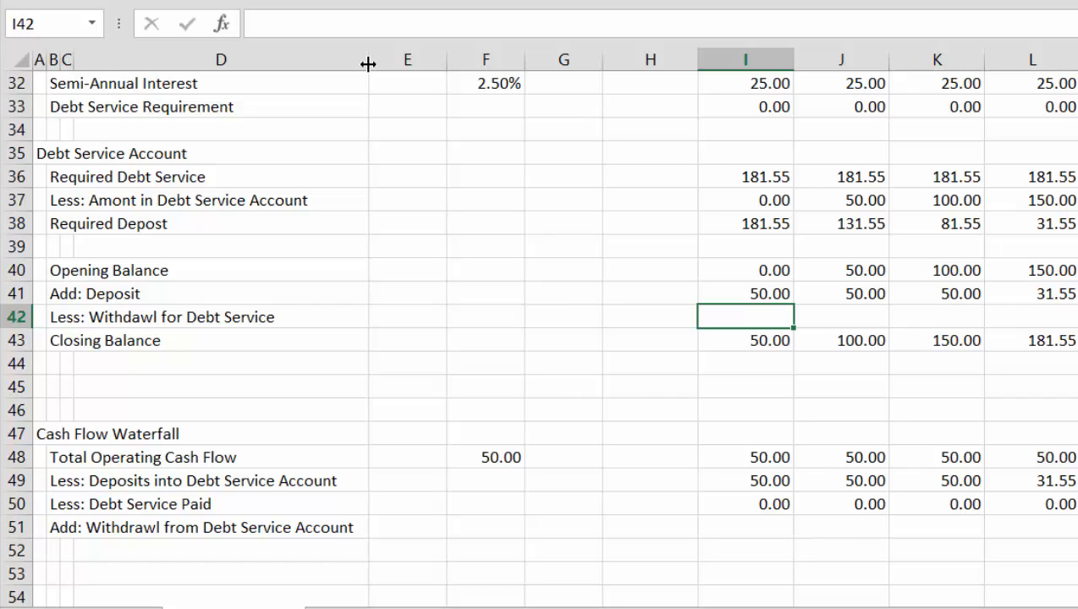
Enter =I50 in I51 as the withdrawal from the debt service account and fill it right across all months
{"action": "key", "text": "Down"}
{"action": "key", "text": "Down"}
{"action": "key", "text": "Down"}
{"action": "key", "text": "Down"}
{"action": "key", "text": "Down"}
{"action": "key", "text": "Down"}
{"action": "key", "text": "Down"}
{"action": "key", "text": "Down"}
{"action": "key", "text": "Down"}
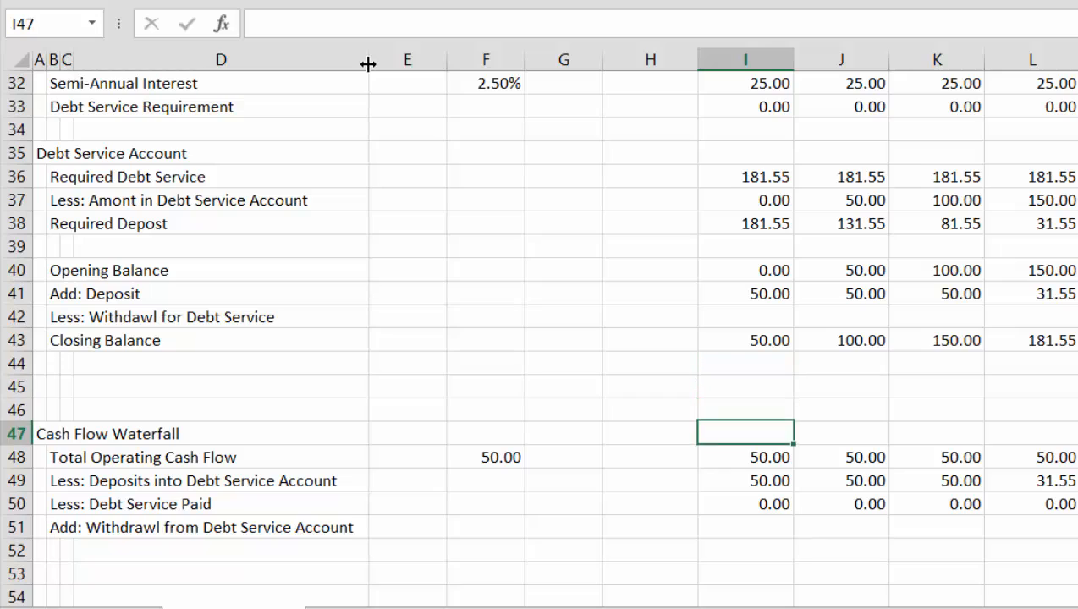
{"action": "key", "text": "Right"}
{"action": "key", "text": "Right"}
{"action": "key", "text": "Right"}
{"action": "key", "text": "Right"}
{"action": "key", "text": "Right"}
{"action": "key", "text": "Right"}
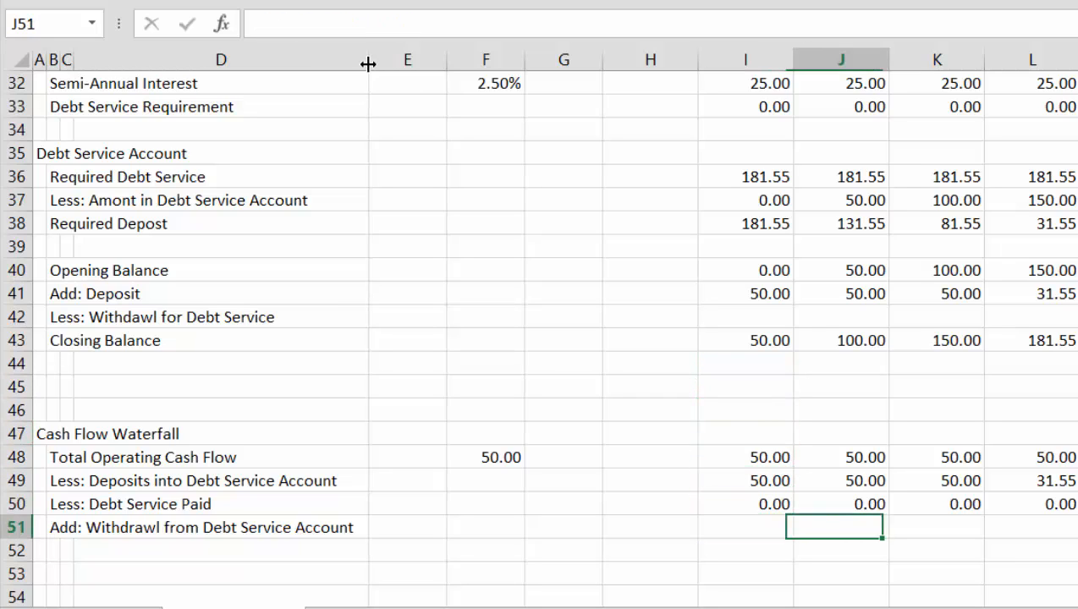
{"action": "key", "text": "Left"}
{"action": "key", "text": "Left"}
{"action": "key", "text": "Left"}
{"action": "key", "text": "Left"}
{"action": "key", "text": "Left"}
{"action": "key", "text": "Left"}
{"action": "key", "text": "Left"}
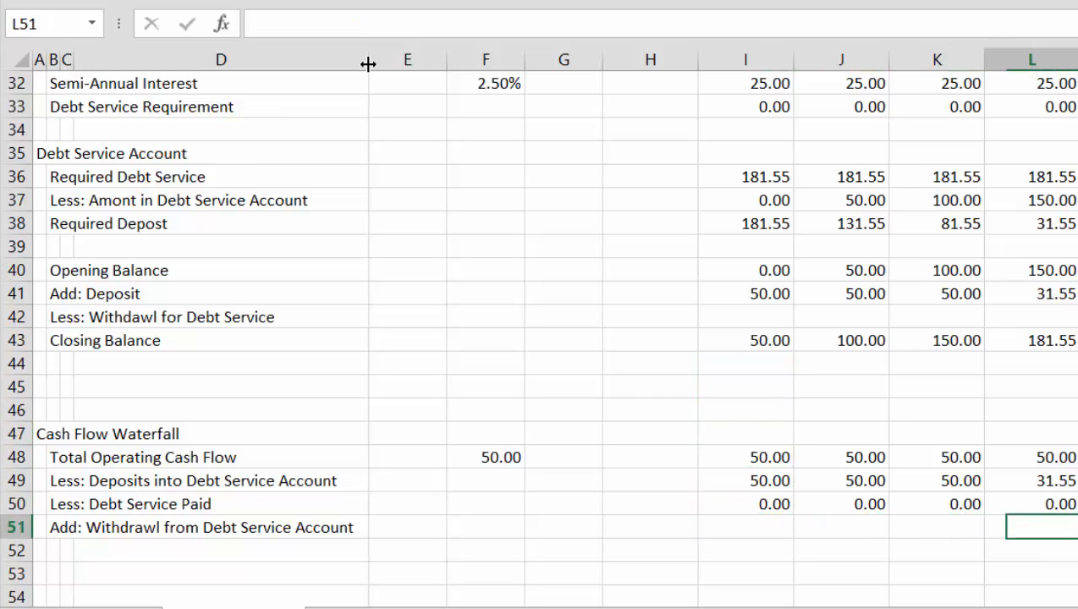
{"action": "key", "text": "Up"}
{"action": "key", "text": "Right"}
{"action": "key", "text": "Down"}
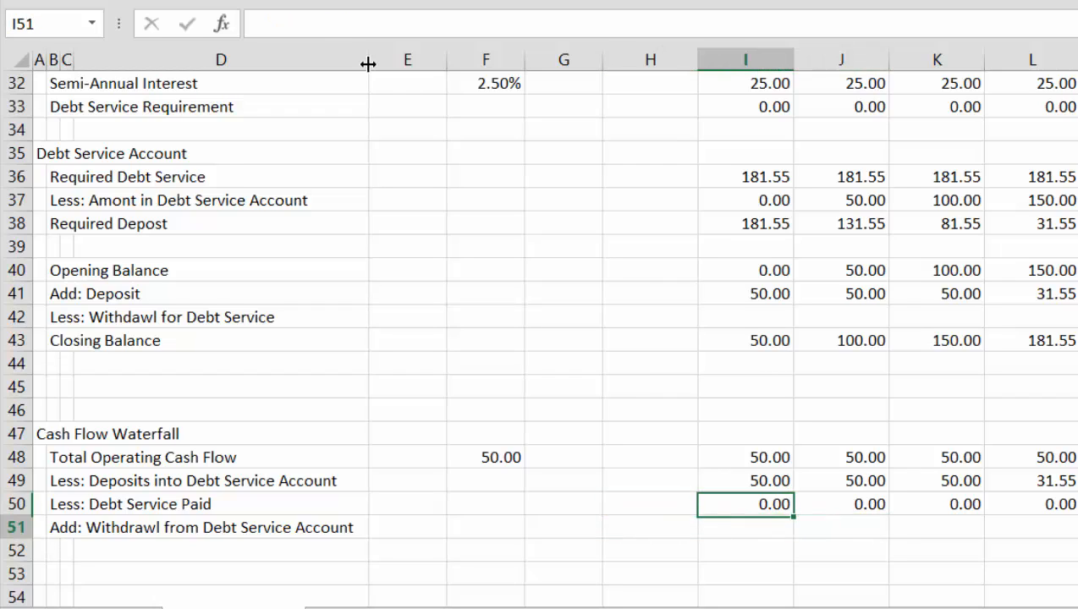
{"action": "type", "text": "="}
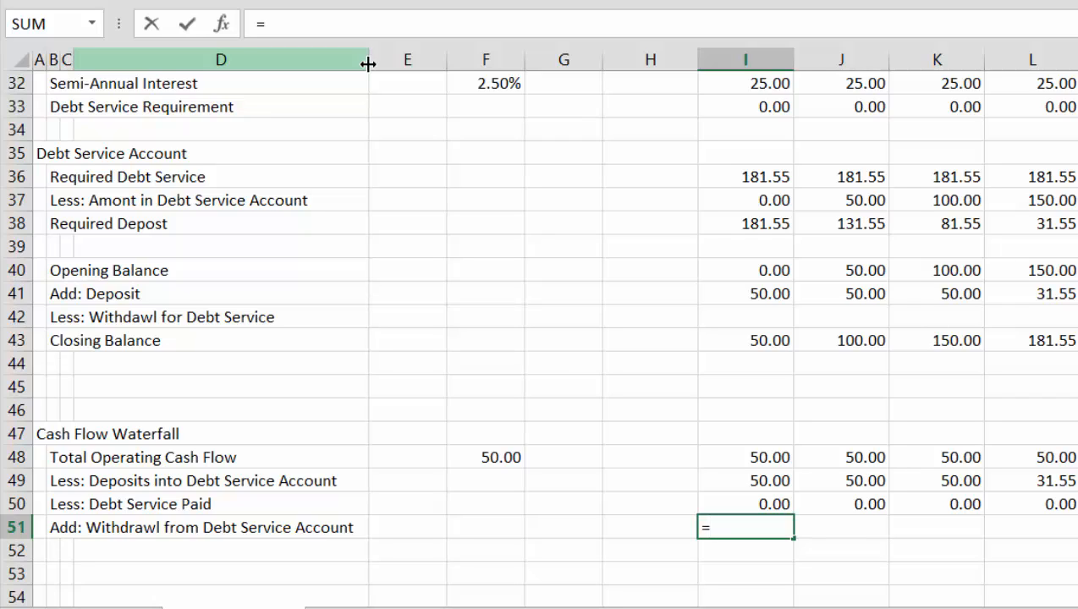
{"action": "key", "text": "Escape"}
{"action": "type", "text": "="}
{"action": "key", "text": "Up"}
{"action": "key", "text": "Return"}
{"action": "key", "text": "Up"}
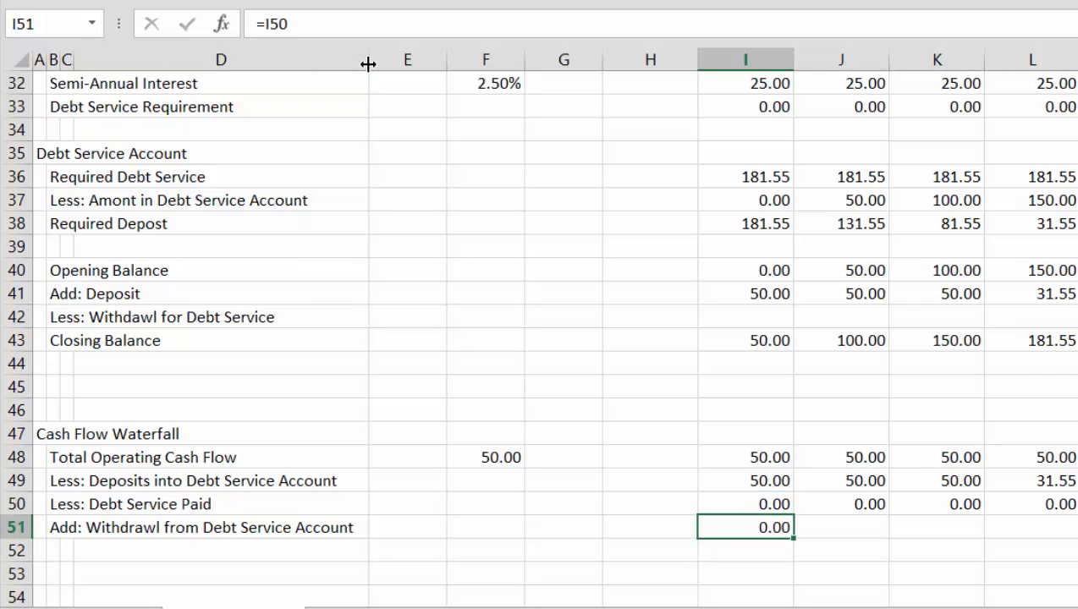
{"action": "key", "text": "ctrl+shift+Right"}
{"action": "key", "text": "ctrl+r"}
Enter =I51 in I42 as the account's withdrawal for debt service and fill it right across all months
{"action": "key", "text": "Up"}
{"action": "key", "text": "Up"}
{"action": "key", "text": "Up"}
{"action": "key", "text": "Up"}
{"action": "key", "text": "Up"}
{"action": "key", "text": "Up"}
{"action": "key", "text": "Up"}
{"action": "key", "text": "Up"}
{"action": "key", "text": "Up"}
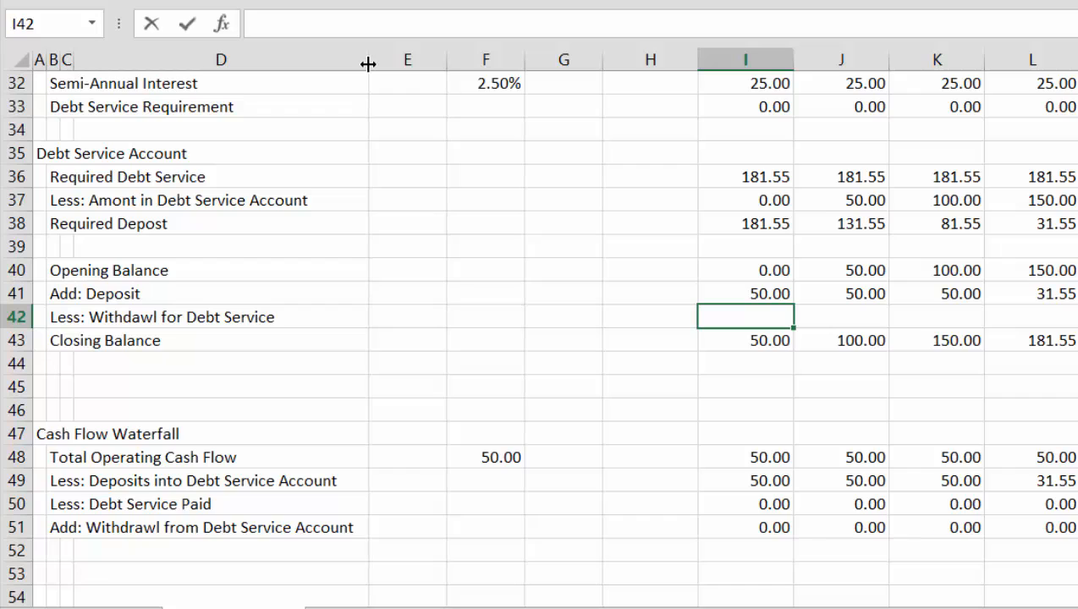
{"action": "type", "text": "="}
{"action": "key", "text": "Down"}
{"action": "key", "text": "Down"}
{"action": "key", "text": "Down"}
{"action": "key", "text": "Down"}
{"action": "key", "text": "Down"}
{"action": "key", "text": "Down"}
{"action": "key", "text": "Down"}
{"action": "key", "text": "Down"}
{"action": "key", "text": "Down"}
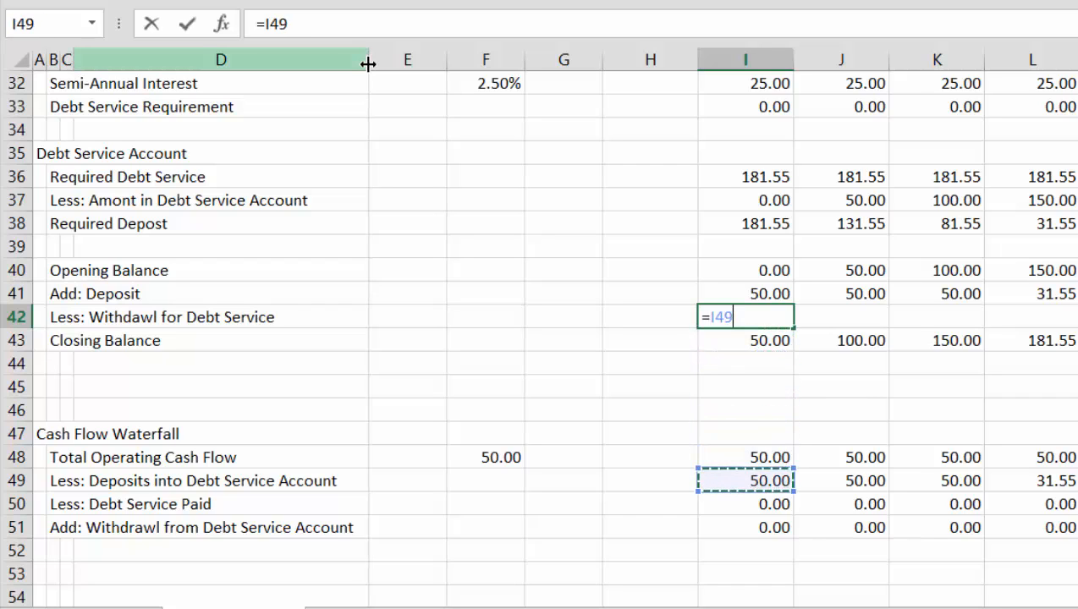
{"action": "key", "text": "Return"}
{"action": "key", "text": "Up"}
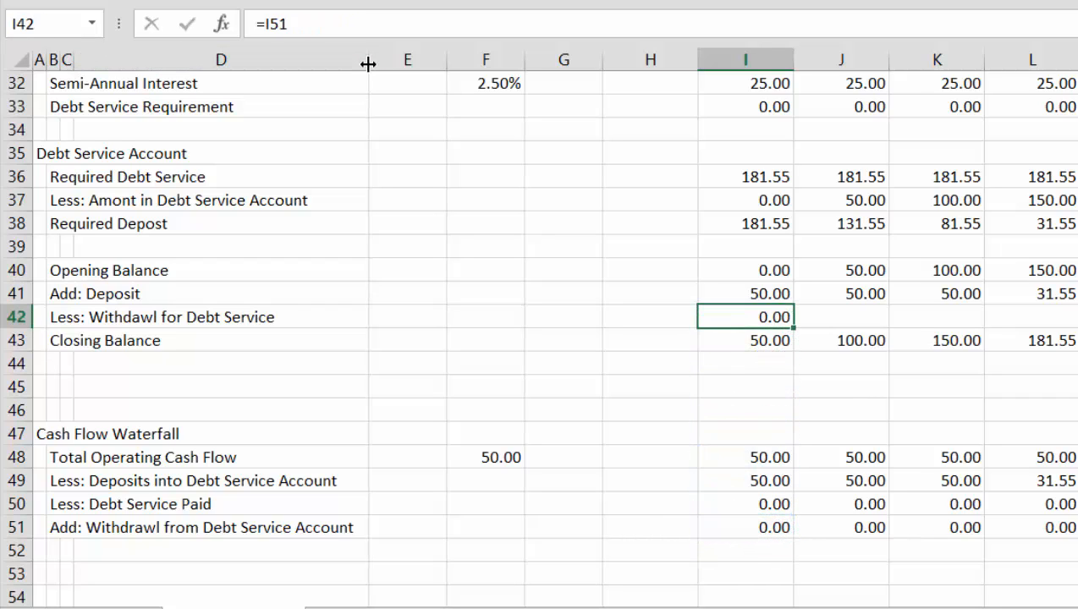
{"action": "key", "text": "ctrl+shift+Right"}
{"action": "key", "text": "ctrl+r"}
Change the closing balance in I43 to =SUM(I40:I41)-I42 and fill it right across all months
{"action": "key", "text": "Down"}
{"action": "key", "text": "F2"}
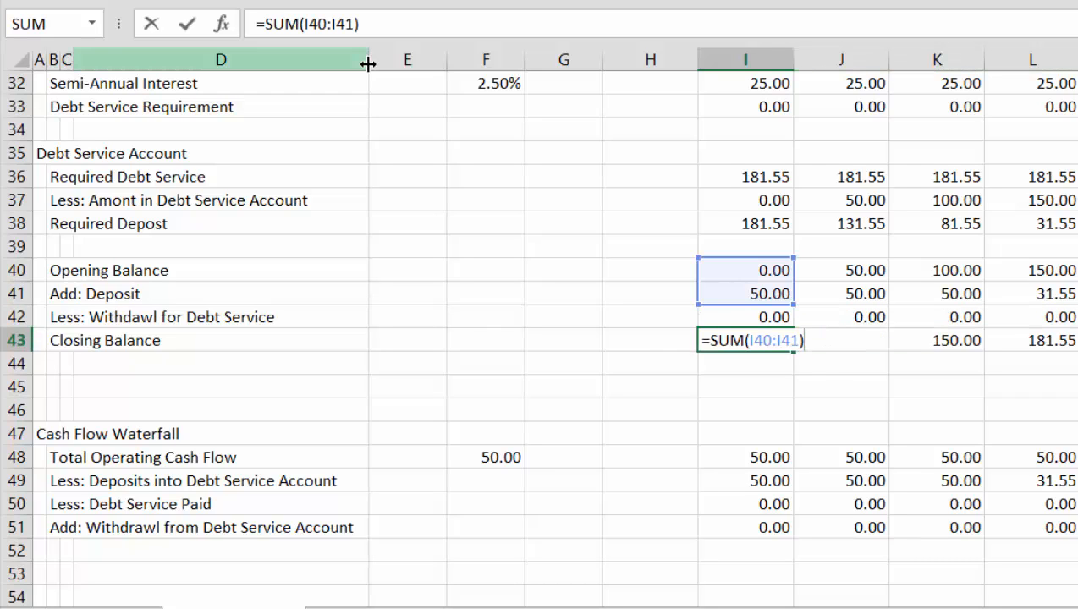
{"action": "type", "text": "-"}
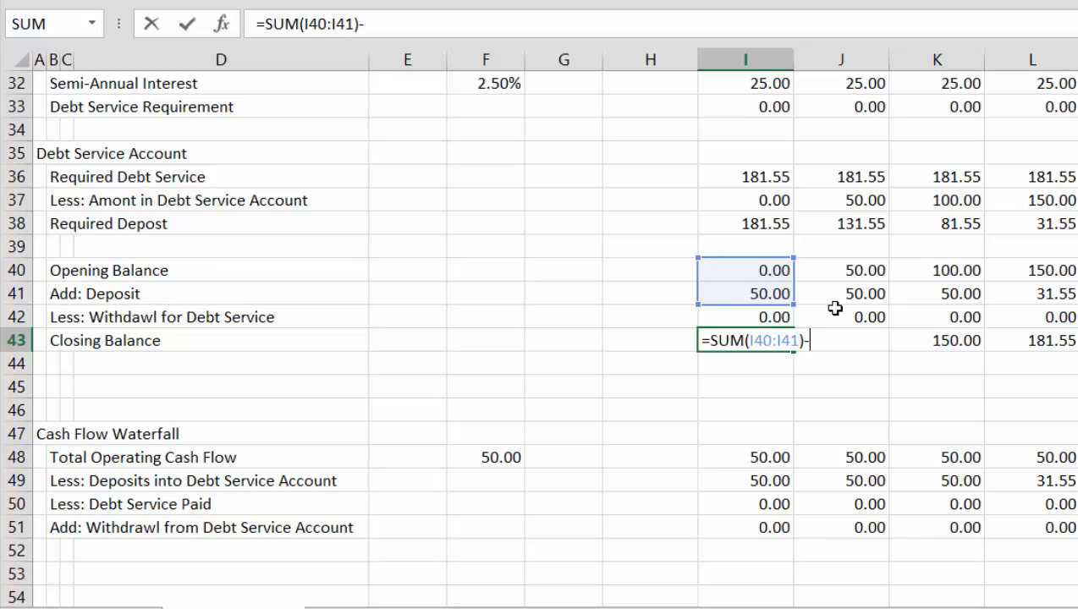
{"action": "left_click", "coordinate": [712, 318]}
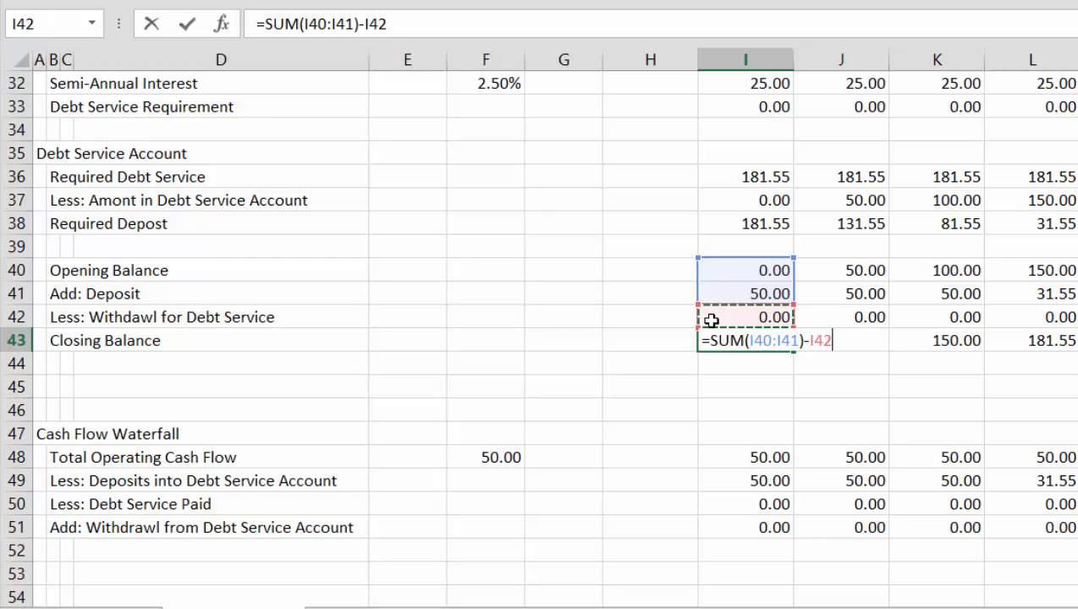
{"action": "key", "text": "Return"}
{"action": "key", "text": "Up"}
{"action": "key", "text": "shift+Right"}
{"action": "key", "text": "shift+Right"}
{"action": "key", "text": "shift+Right"}
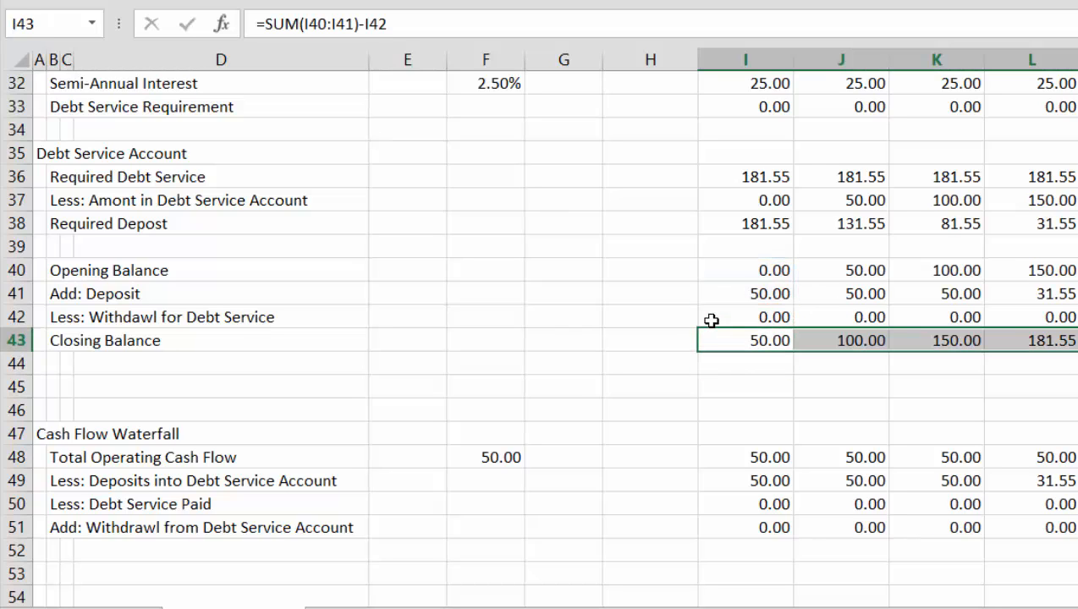
Examine the debt service account withdrawal row of the Cash Flow Waterfall from column I to column O
{"action": "key", "text": "Down"}
{"action": "key", "text": "Down"}
{"action": "key", "text": "Down"}
{"action": "key", "text": "Down"}
{"action": "key", "text": "Down"}
{"action": "key", "text": "Down"}
{"action": "key", "text": "Down"}
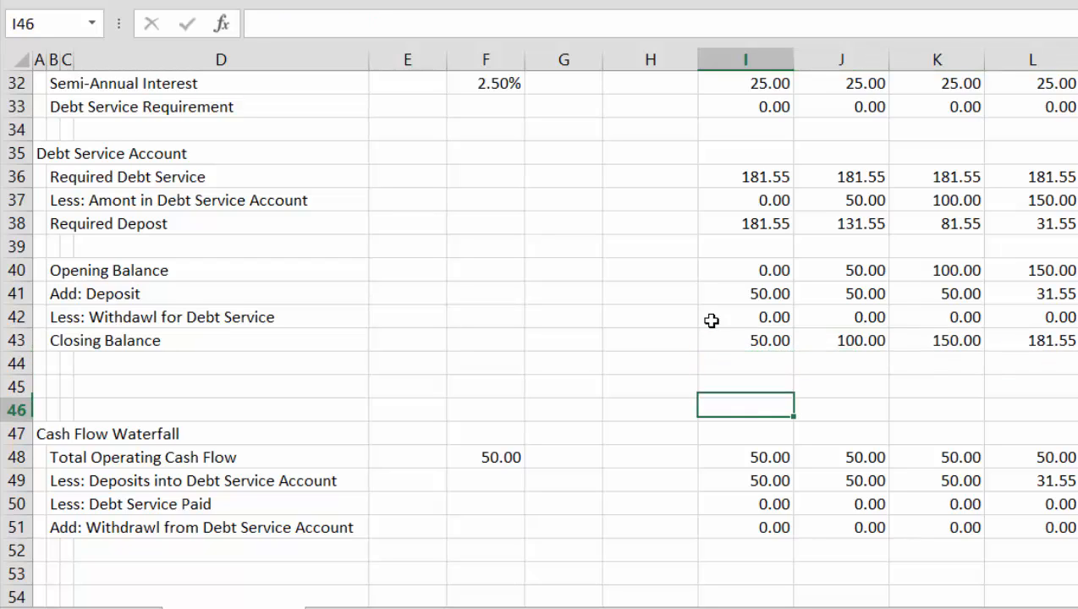
{"action": "key", "text": "Down"}
{"action": "key", "text": "Down"}
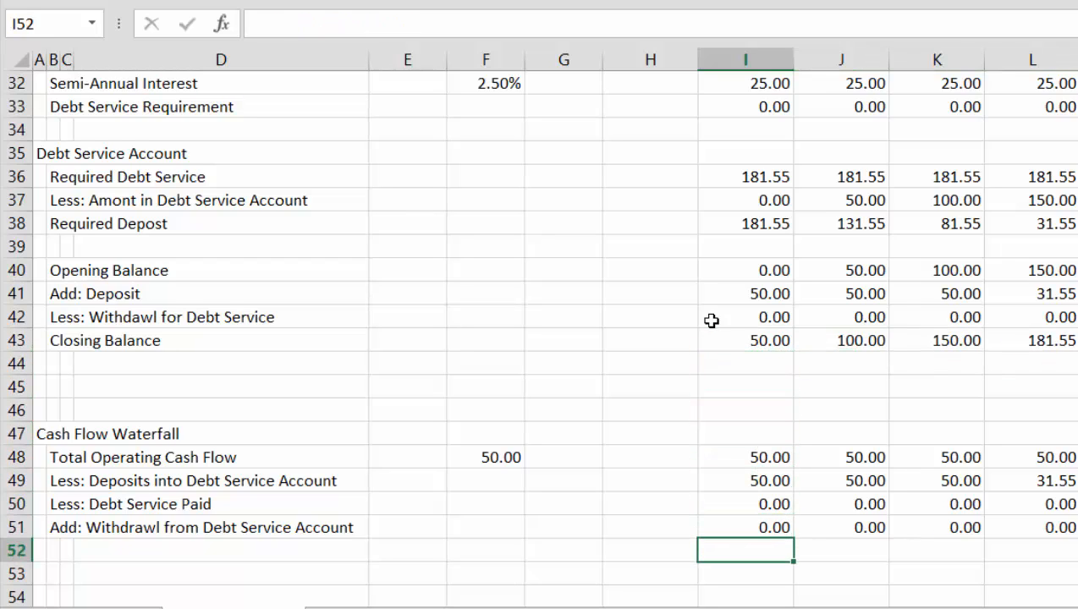
{"action": "key", "text": "Up"}
{"action": "key", "text": "Right"}
{"action": "key", "text": "Right"}
{"action": "key", "text": "Right"}
{"action": "key", "text": "Right"}
{"action": "key", "text": "Right"}
{"action": "key", "text": "Right"}
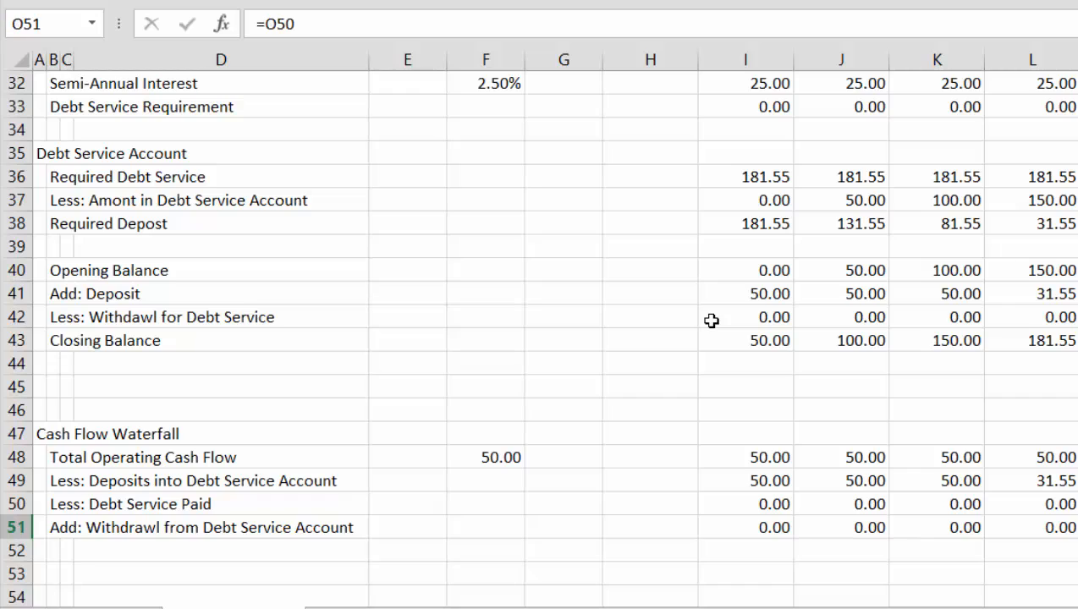
Examine the opening balance, deposit, withdrawal and closing balance of the Debt Service Account in column N
{"action": "key", "text": "Left"}
{"action": "key", "text": "Up"}
{"action": "key", "text": "Up"}
{"action": "key", "text": "Up"}
{"action": "key", "text": "Up"}
{"action": "key", "text": "Up"}
{"action": "key", "text": "Up"}
{"action": "key", "text": "Up"}
{"action": "key", "text": "Up"}
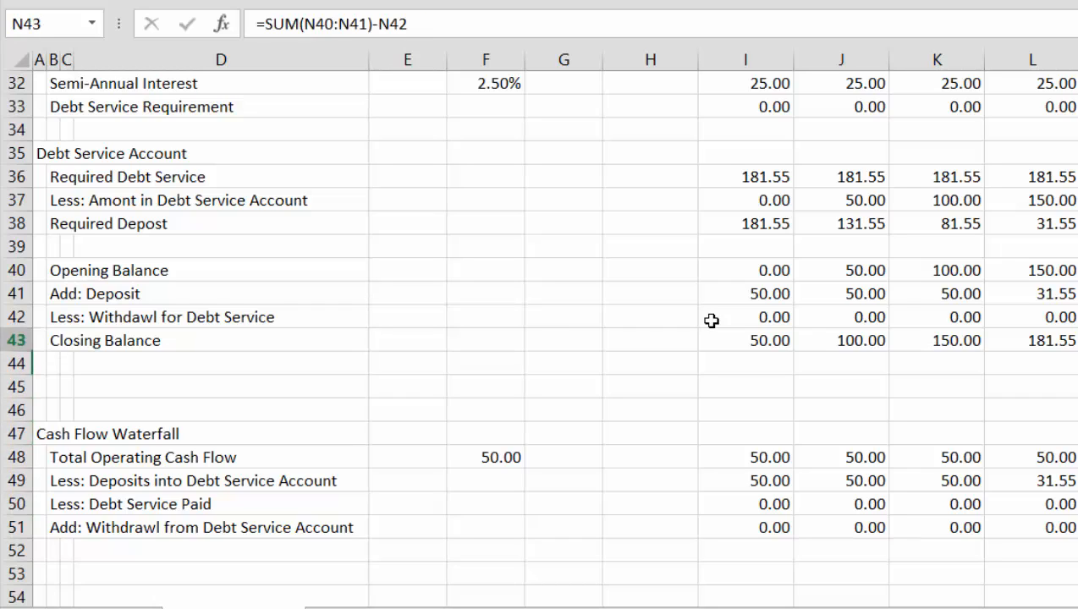
{"action": "key", "text": "Up"}
{"action": "key", "text": "Up"}
{"action": "key", "text": "Up"}
{"action": "key", "text": "Down"}
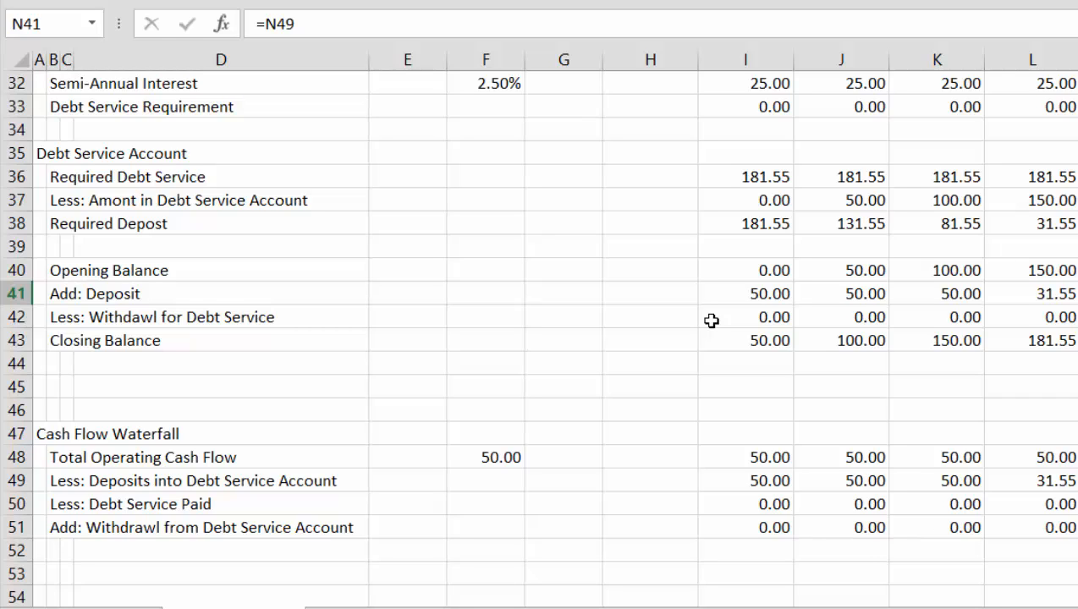
{"action": "key", "text": "Down"}
{"action": "key", "text": "Up"}
{"action": "key", "text": "Down"}
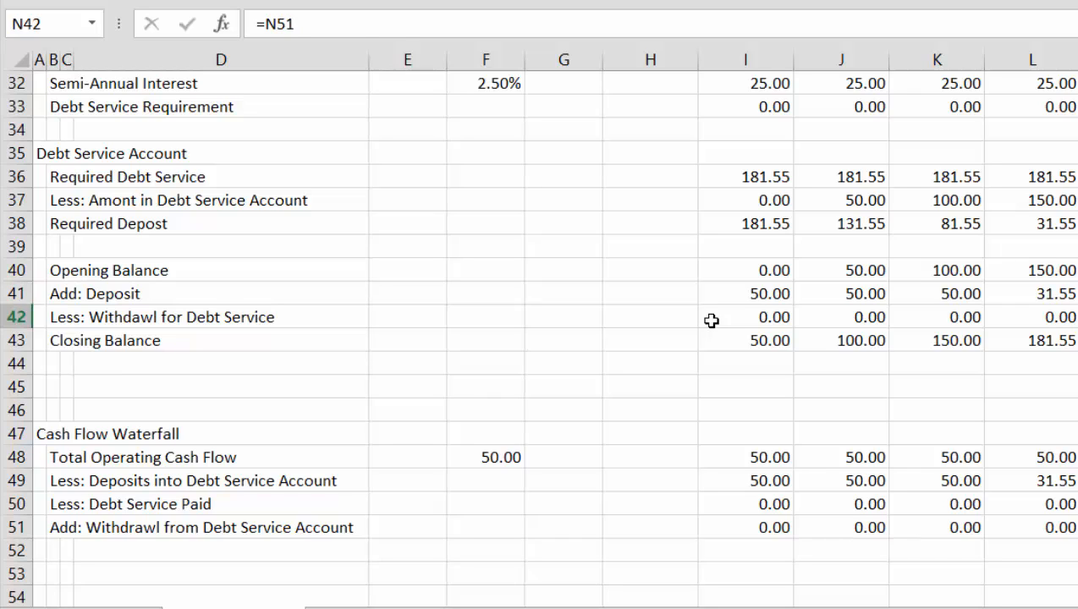
{"action": "key", "text": "Down"}
{"action": "key", "text": "Up"}
{"action": "key", "text": "Up"}
Compare the debt service paid and account withdrawal formulas of the Cash Flow Waterfall in N50 and N51
{"action": "key", "text": "Down"}
{"action": "key", "text": "Down"}
{"action": "key", "text": "Down"}
{"action": "key", "text": "Down"}
{"action": "key", "text": "Down"}
{"action": "key", "text": "Down"}
{"action": "key", "text": "Down"}
{"action": "key", "text": "Down"}
{"action": "key", "text": "Down"}
{"action": "key", "text": "Down"}
{"action": "key", "text": "Down"}
{"action": "key", "text": "Down"}
{"action": "key", "text": "Down"}
{"action": "key", "text": "Down"}
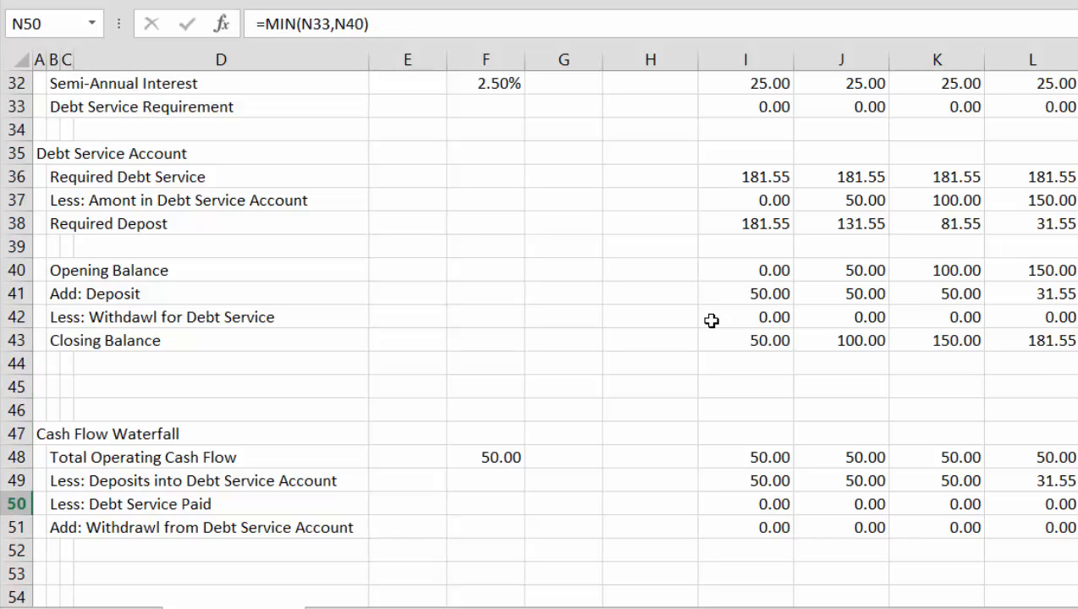
{"action": "key", "text": "Up"}
{"action": "key", "text": "Up"}
{"action": "key", "text": "Up"}
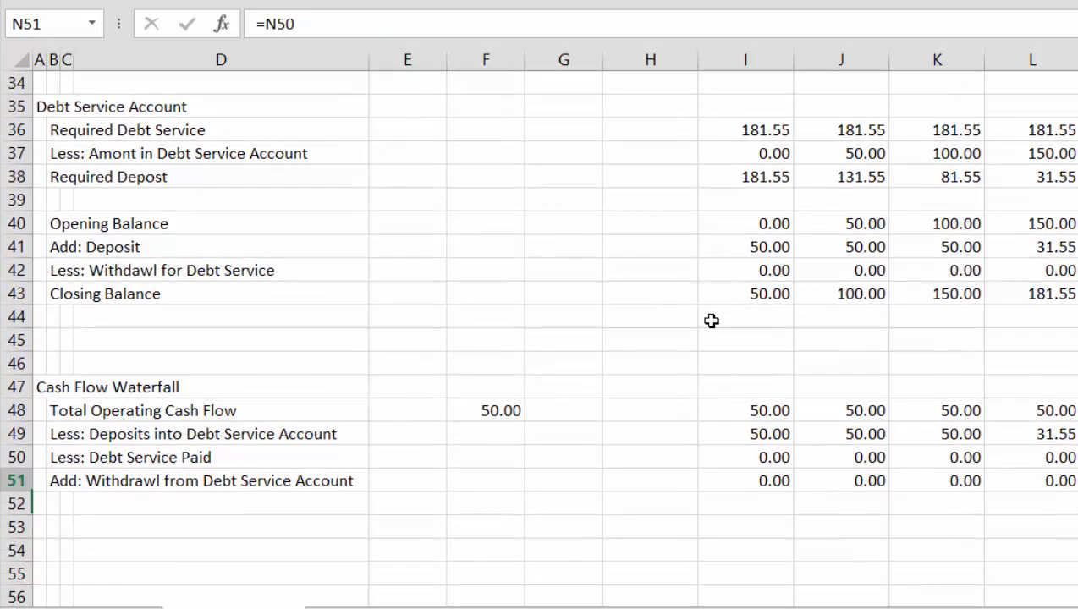
Examine the debt service account withdrawals in row 51 of the Cash Flow Waterfall across the months through column W
{"action": "key", "text": "Right"}
{"action": "key", "text": "Right"}
{"action": "key", "text": "Right"}
{"action": "key", "text": "Right"}
{"action": "key", "text": "Right"}
{"action": "key", "text": "Right"}
{"action": "key", "text": "Right"}
{"action": "key", "text": "Right"}
{"action": "key", "text": "Right"}
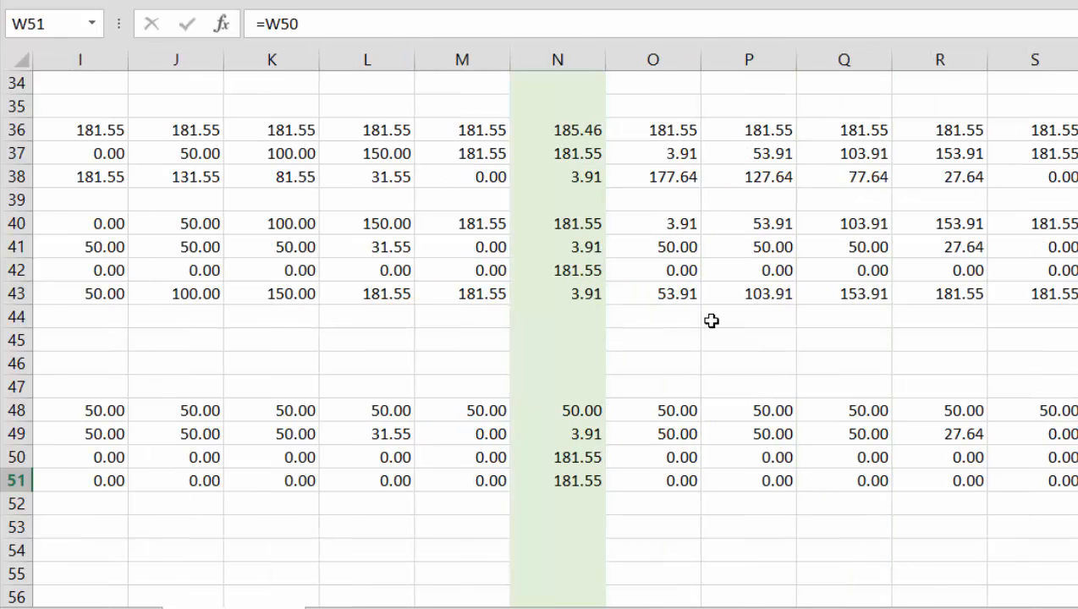
{"action": "key", "text": "Left"}
{"action": "key", "text": "Left"}
{"action": "key", "text": "Right"}
{"action": "key", "text": "Right"}
{"action": "key", "text": "Left"}
{"action": "key", "text": "Left"}
{"action": "key", "text": "Left"}
{"action": "key", "text": "Left"}
{"action": "key", "text": "Left"}
{"action": "key", "text": "Left"}
{"action": "key", "text": "Left"}
{"action": "key", "text": "Left"}
{"action": "key", "text": "Left"}
{"action": "key", "text": "Left"}
{"action": "key", "text": "Left"}
{"action": "key", "text": "Left"}
{"action": "key", "text": "Left"}
{"action": "key", "text": "Left"}
{"action": "key", "text": "Left"}
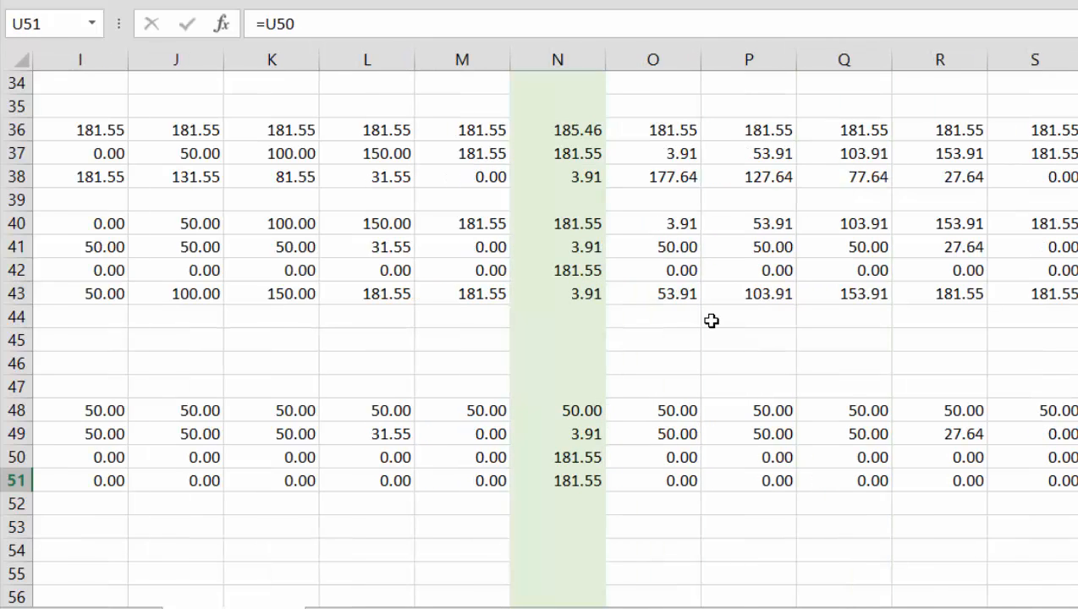
{"action": "key", "text": "Right"}
{"action": "key", "text": "Right"}
{"action": "key", "text": "Right"}
{"action": "key", "text": "Right"}
{"action": "key", "text": "Right"}
{"action": "key", "text": "Right"}
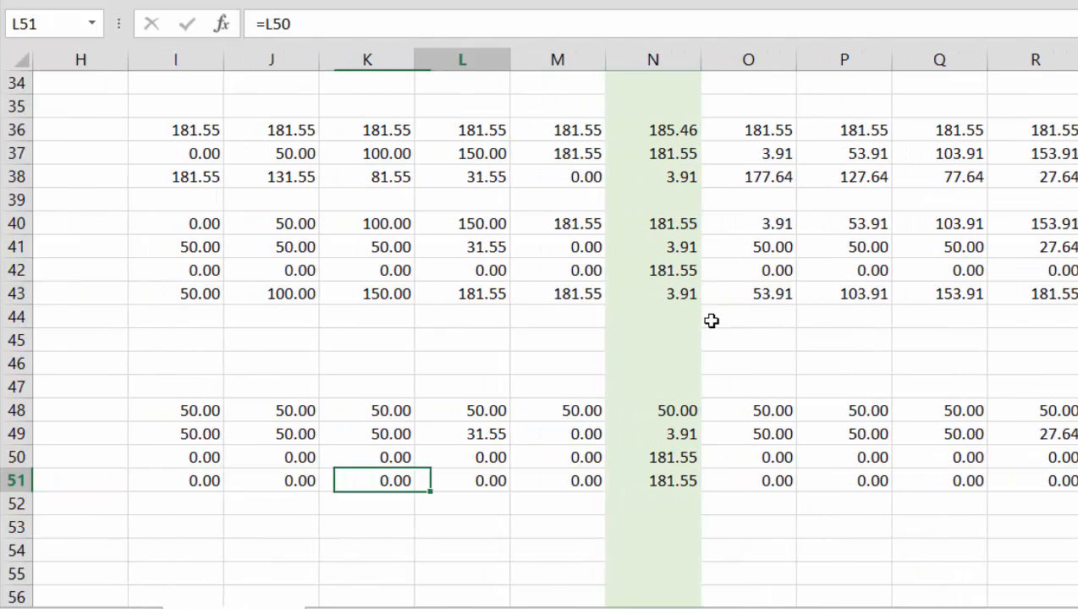
Examine the deposit, withdrawal and closing balance formulas of the Debt Service Account in N41 to N43
{"action": "key", "text": "Up"}
{"action": "key", "text": "Up"}
{"action": "key", "text": "Up"}
{"action": "key", "text": "Up"}
{"action": "key", "text": "Up"}
{"action": "key", "text": "Up"}
{"action": "key", "text": "Up"}
{"action": "key", "text": "Up"}
{"action": "key", "text": "Up"}
{"action": "key", "text": "Up"}
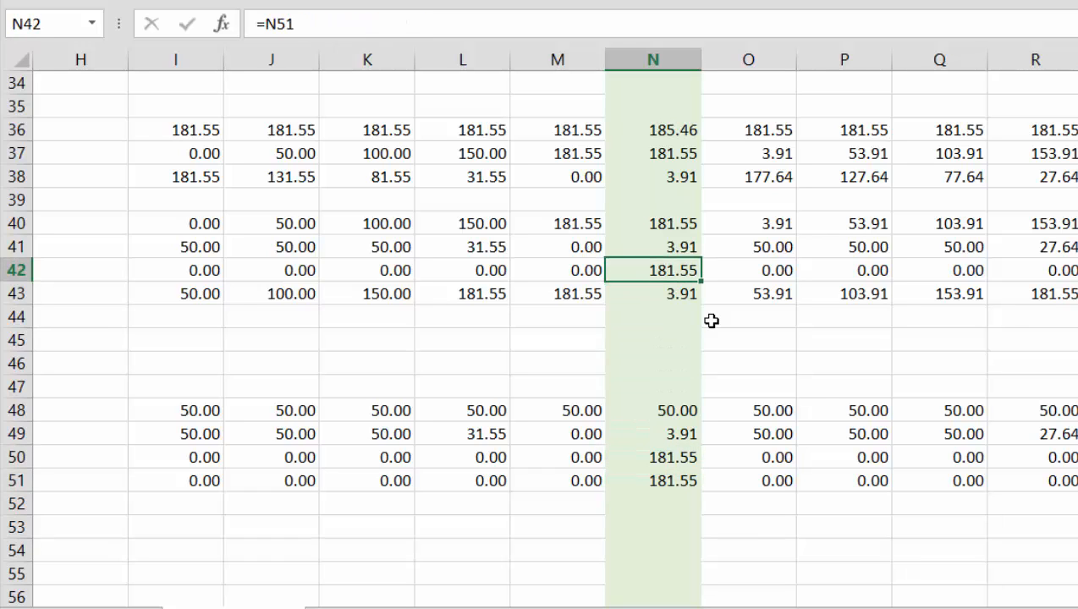
{"action": "key", "text": "Down"}
{"action": "key", "text": "Up"}
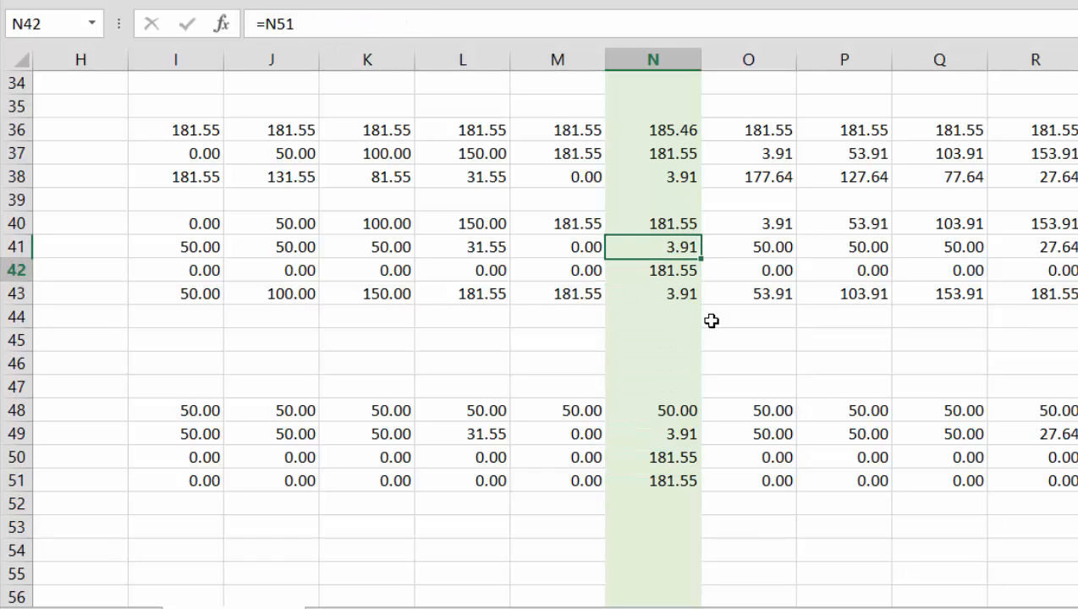
{"action": "key", "text": "Down"}
{"action": "key", "text": "Down"}
{"action": "key", "text": "Right"}
{"action": "key", "text": "Left"}
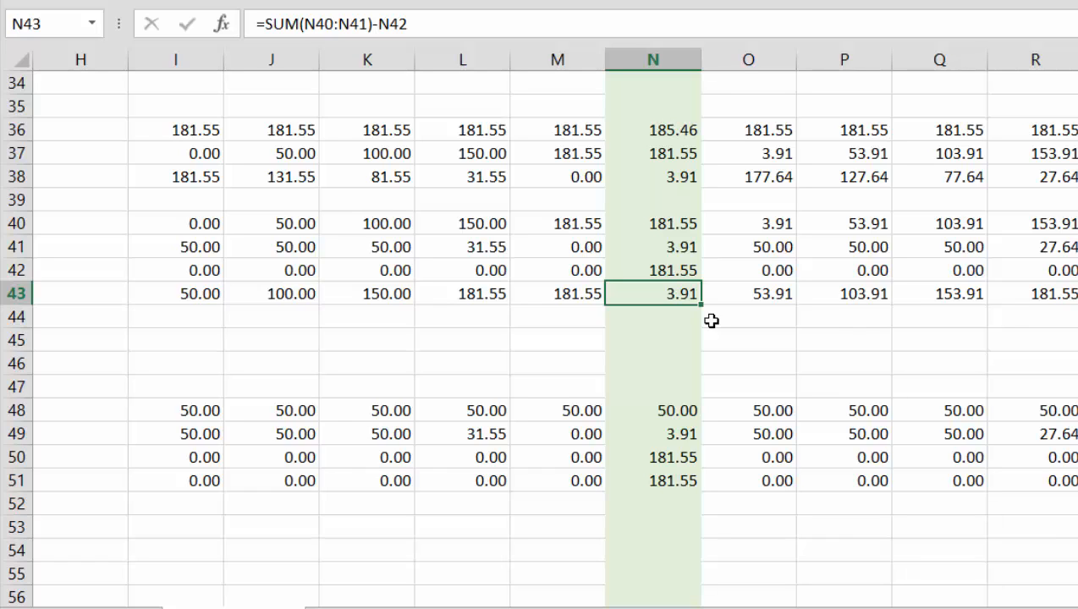
Trace the Debt Service Account's closing balance in row 43 from column N to the next payment month in column T
{"action": "key", "text": "Right"}
{"action": "key", "text": "Right"}
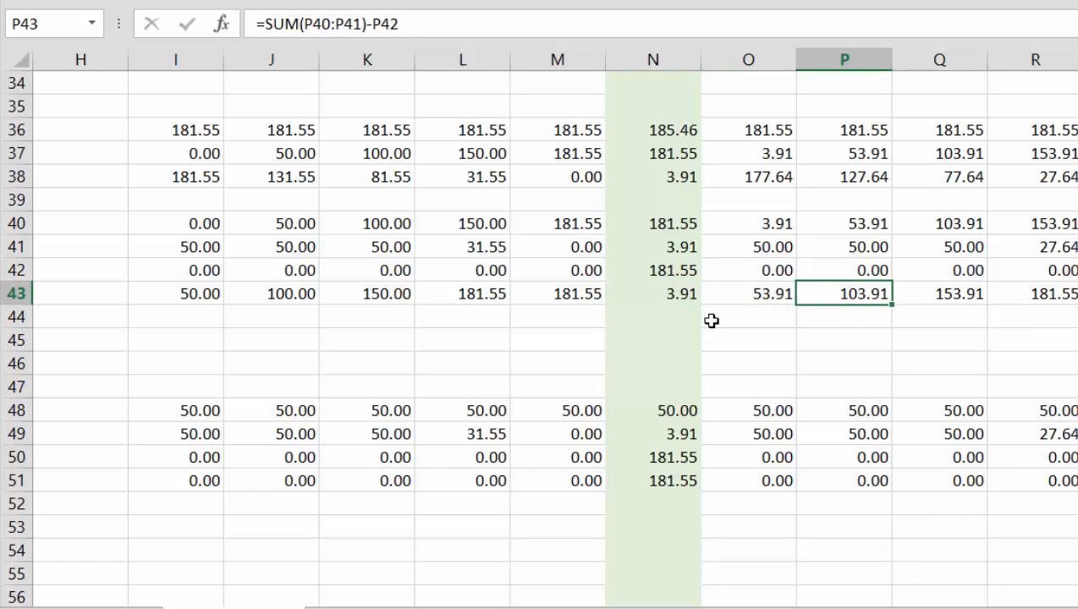
{"action": "key", "text": "Left"}
{"action": "key", "text": "Left"}
{"action": "key", "text": "Right"}
{"action": "key", "text": "Right"}
{"action": "key", "text": "Right"}
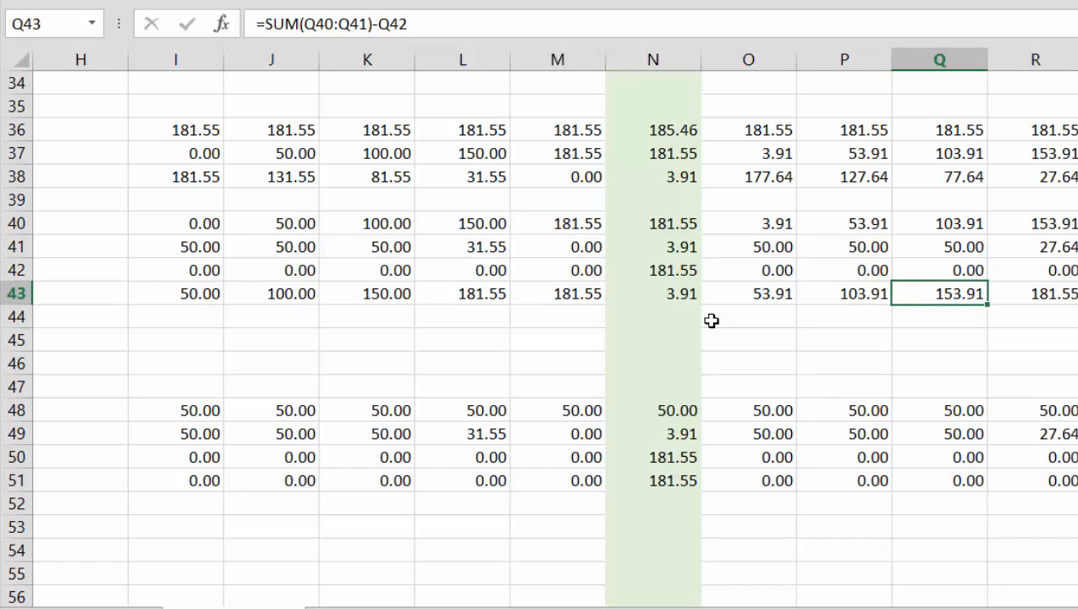
{"action": "key", "text": "Right"}
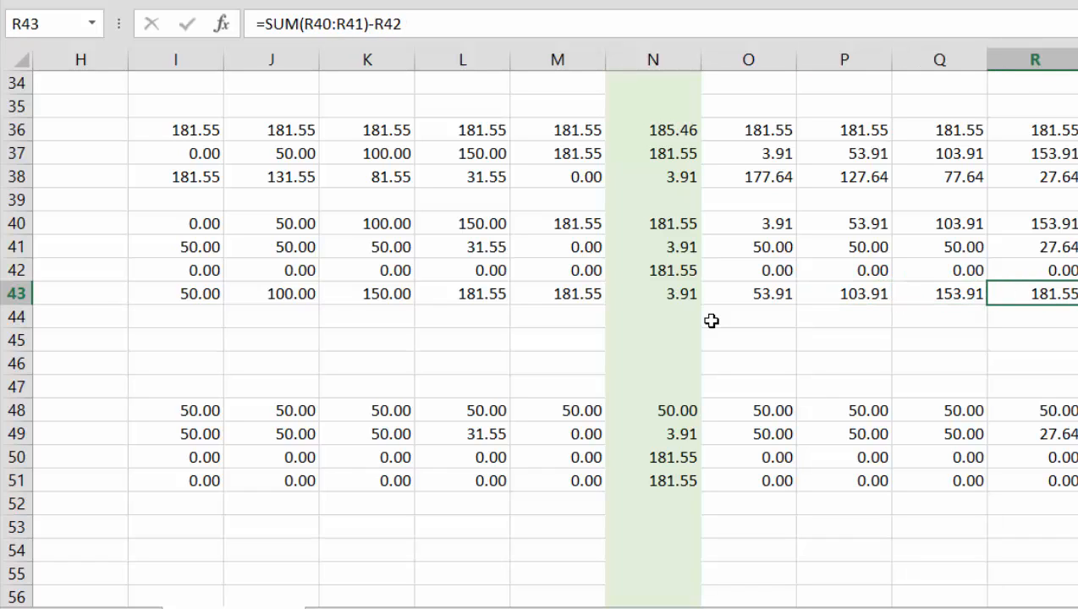
{"action": "key", "text": "Right"}
{"action": "key", "text": "Right"}
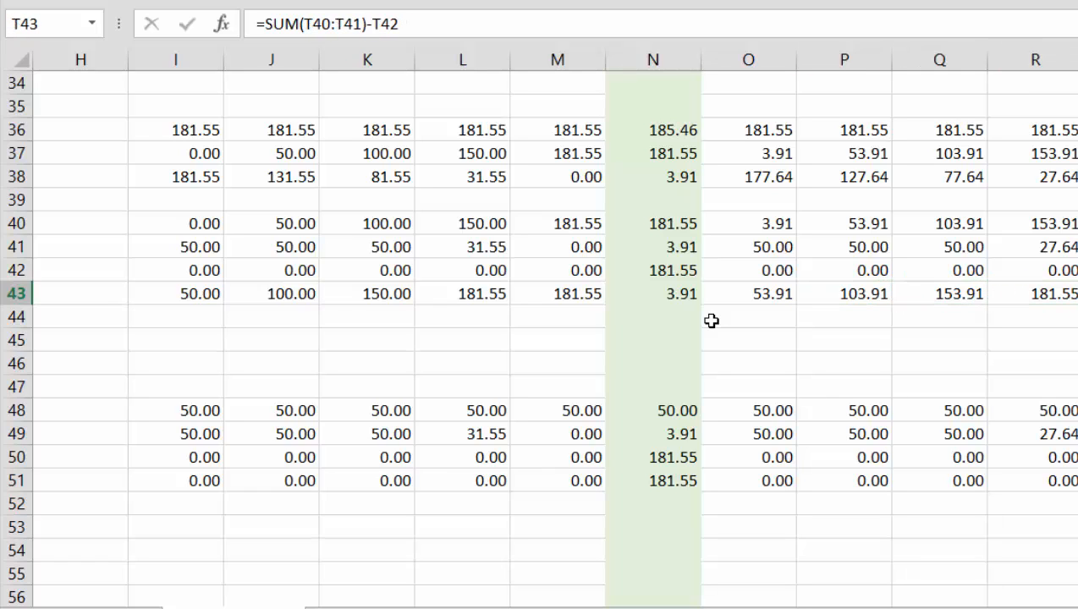
{"action": "key", "text": "Left"}
{"action": "key", "text": "Right"}
{"action": "key", "text": "Right"}
{"action": "key", "text": "Right"}
{"action": "key", "text": "Right"}
{"action": "key", "text": "Right"}
{"action": "key", "text": "Right"}
{"action": "key", "text": "Right"}
{"action": "key", "text": "Right"}
{"action": "key", "text": "Right"}
{"action": "key", "text": "Right"}
{"action": "key", "text": "Right"}
{"action": "key", "text": "Right"}
{"action": "key", "text": "Right"}
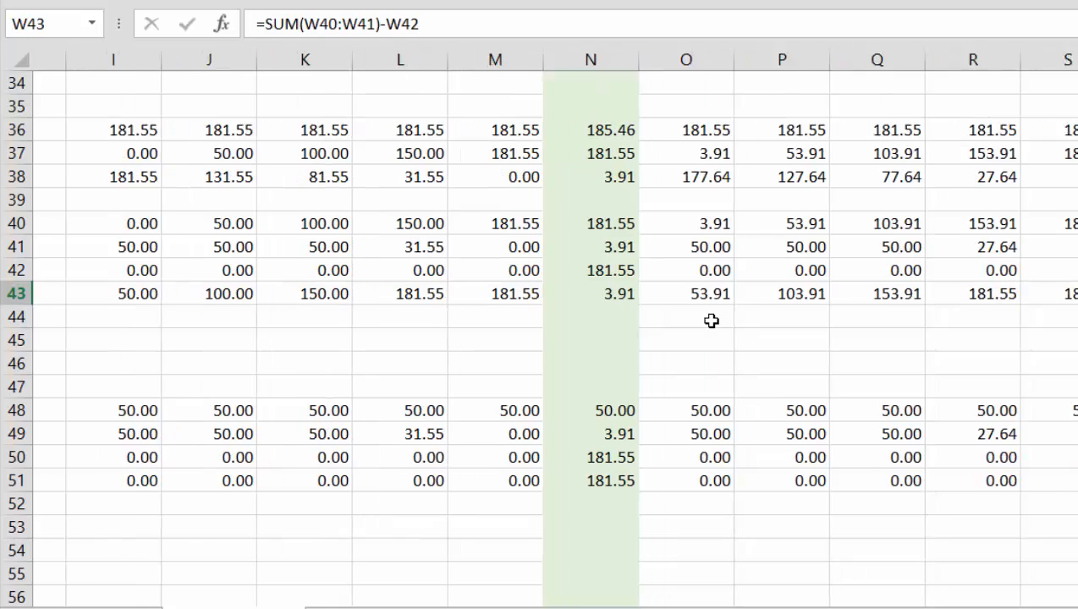
Examine the Debt Service Account's closing balances in row 43 through the remaining payment months up to column AW
{"action": "key", "text": "Right"}
{"action": "key", "text": "Right"}
{"action": "key", "text": "Right"}
{"action": "key", "text": "Right"}
{"action": "key", "text": "Right"}
{"action": "key", "text": "Right"}
{"action": "key", "text": "Right"}
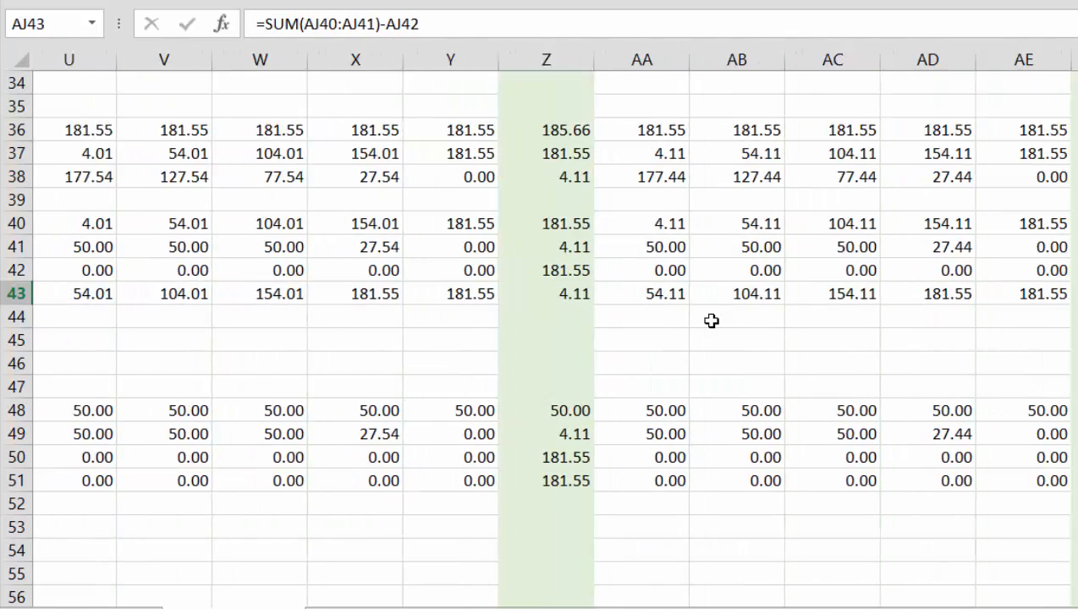
{"action": "key", "text": "Right"}
{"action": "key", "text": "Right"}
{"action": "key", "text": "Right"}
{"action": "key", "text": "Right"}
{"action": "key", "text": "Right"}
{"action": "key", "text": "Right"}
{"action": "key", "text": "Right"}
{"action": "key", "text": "Right"}
{"action": "key", "text": "Right"}
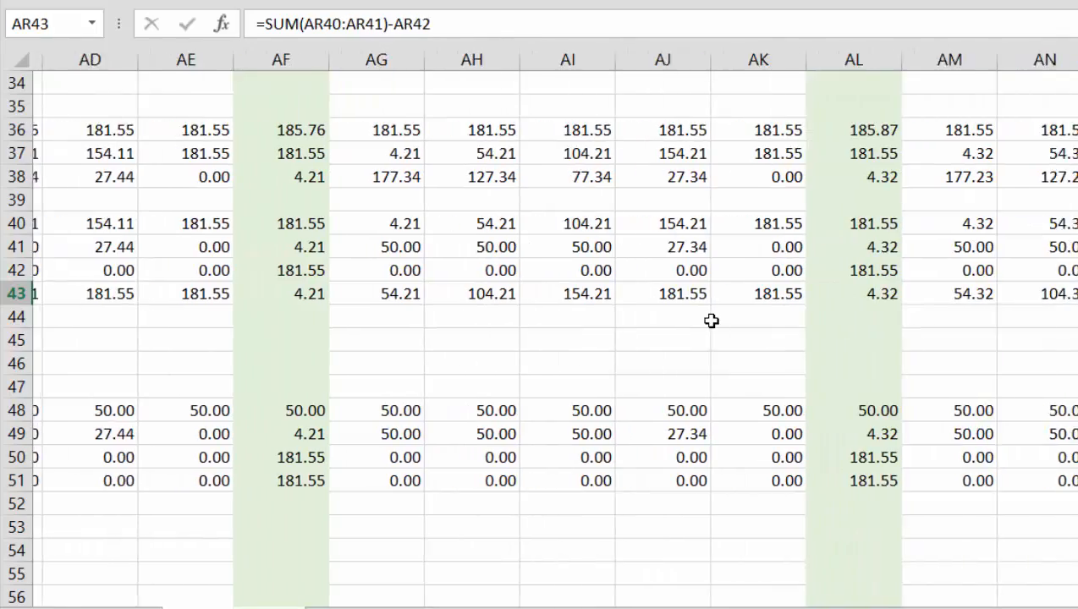
{"action": "key", "text": "Right"}
{"action": "key", "text": "Right"}
{"action": "key", "text": "Left"}
{"action": "key", "text": "Left"}
{"action": "key", "text": "Left"}
{"action": "key", "text": "Left"}
{"action": "key", "text": "Left"}
{"action": "key", "text": "Left"}
{"action": "key", "text": "Left"}
{"action": "key", "text": "Left"}
{"action": "key", "text": "Left"}
{"action": "key", "text": "Left"}
{"action": "key", "text": "Left"}
{"action": "key", "text": "Left"}
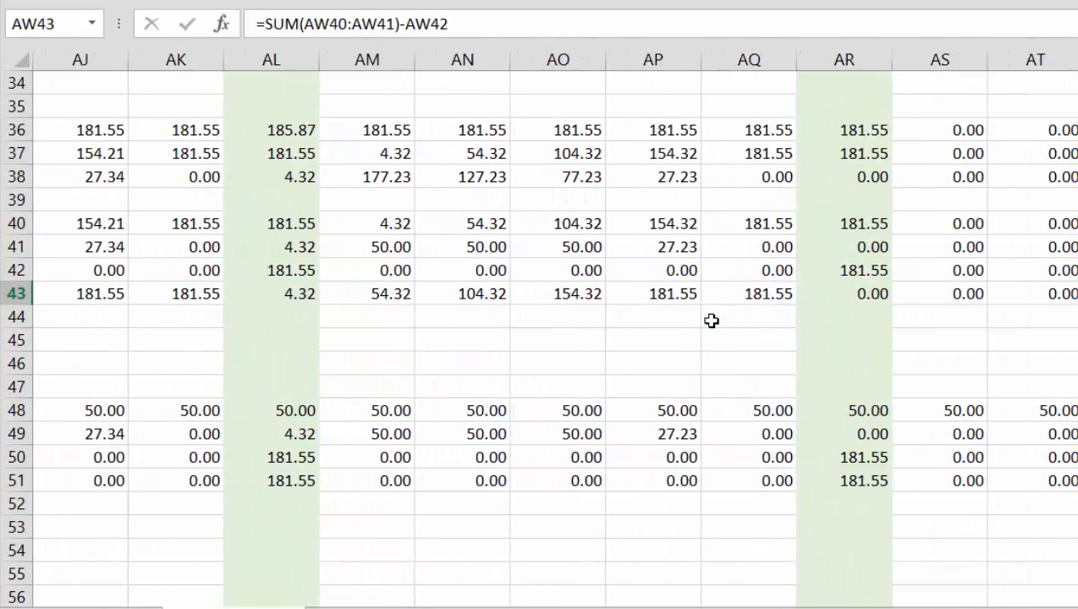
{"action": "key", "text": "Left"}
{"action": "key", "text": "Left"}
{"action": "key", "text": "Left"}
{"action": "key", "text": "Left"}
{"action": "key", "text": "Left"}
{"action": "key", "text": "Left"}
{"action": "key", "text": "Left"}
{"action": "key", "text": "Left"}
{"action": "key", "text": "Left"}
{"action": "key", "text": "Left"}
{"action": "key", "text": "Left"}
{"action": "key", "text": "Left"}
{"action": "key", "text": "Left"}
{"action": "key", "text": "Left"}
{"action": "key", "text": "Left"}
{"action": "key", "text": "Left"}
{"action": "key", "text": "Left"}
{"action": "key", "text": "Left"}
{"action": "key", "text": "Left"}
{"action": "key", "text": "Left"}
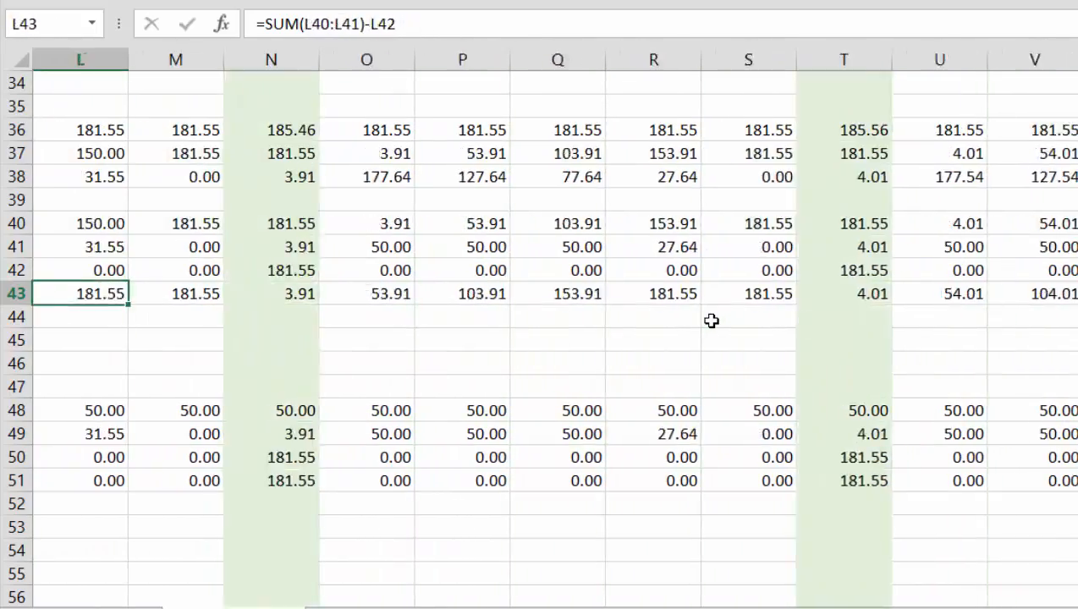
Return to the Cash Flow Waterfall labels and select the empty cell B53 below them
{"action": "key", "text": "Down"}
{"action": "key", "text": "Down"}
{"action": "key", "text": "Down"}
{"action": "key", "text": "Down"}
{"action": "key", "text": "Down"}
{"action": "key", "text": "Down"}
{"action": "key", "text": "Down"}
{"action": "key", "text": "Down"}
{"action": "key", "text": "Down"}
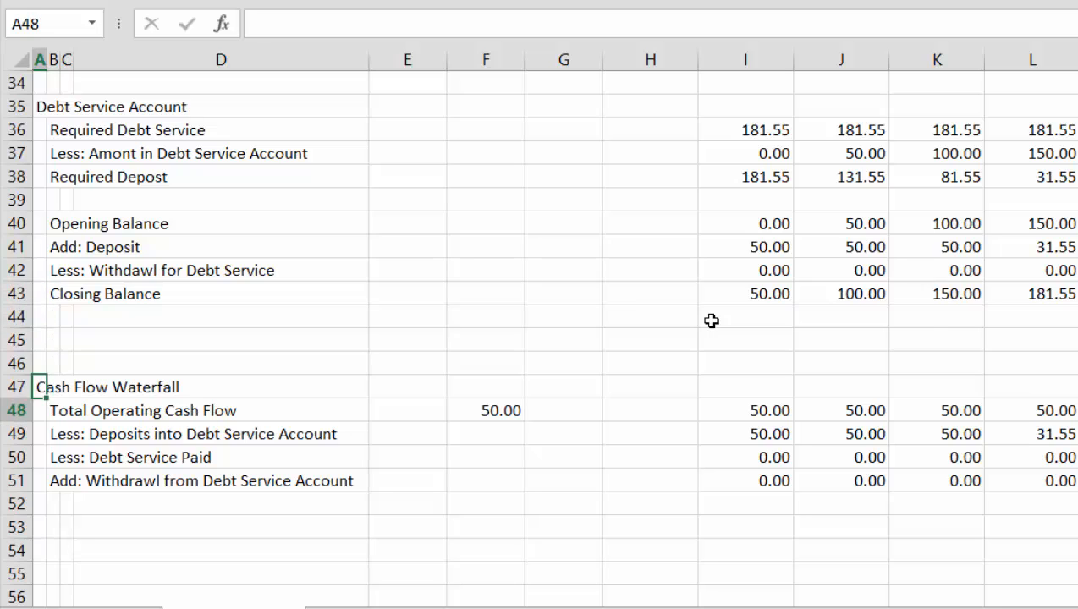
{"action": "key", "text": "Right"}
{"action": "key", "text": "Down"}
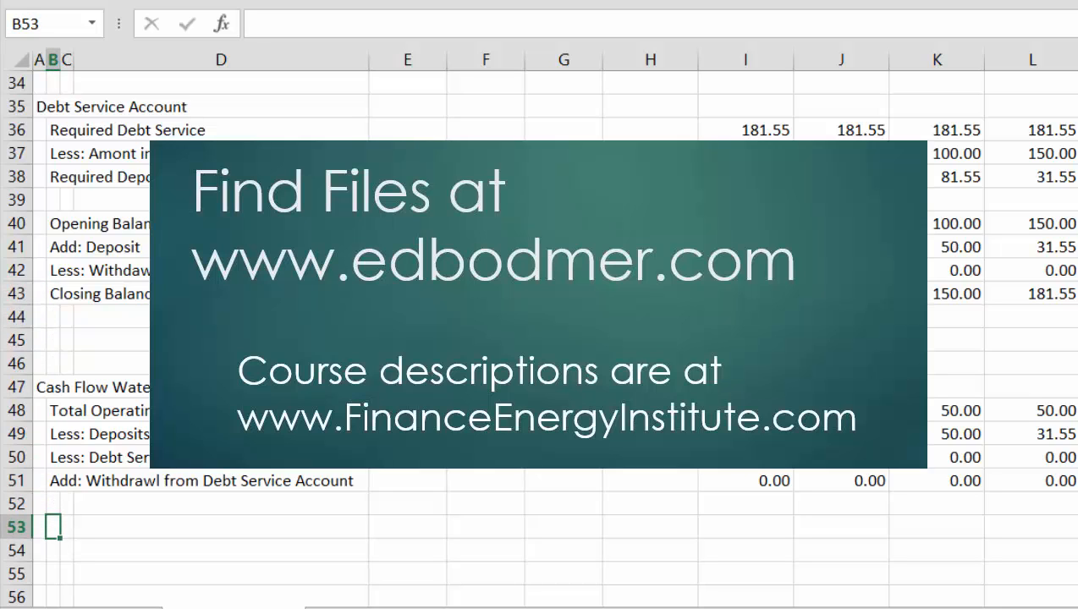
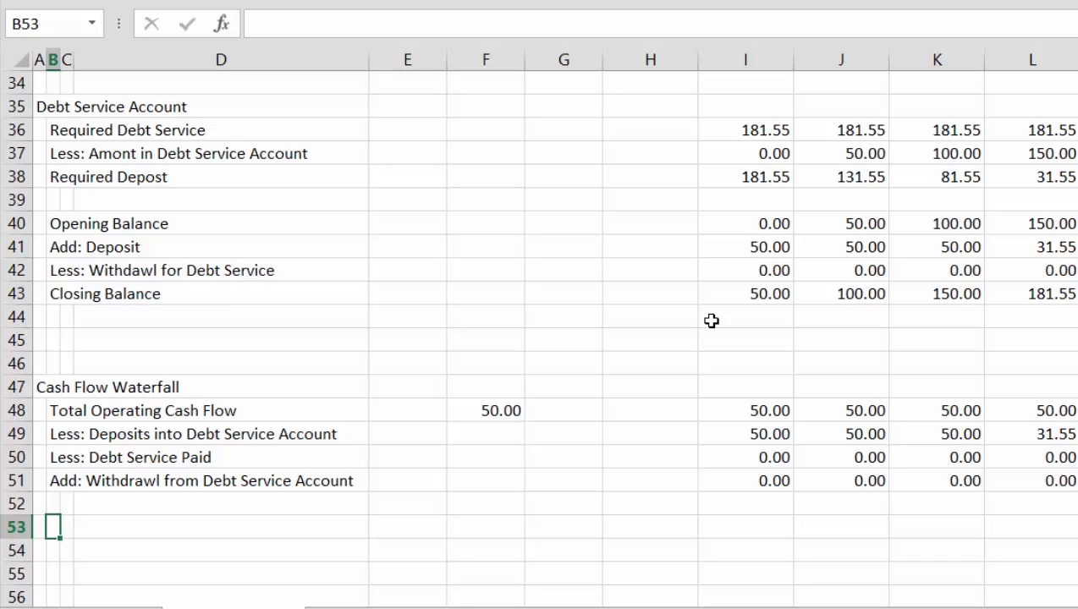
Enter the label "Dividned Allowed" in B53 below the Cash Flow Waterfall lines
{"action": "type", "text": "Dividned"}
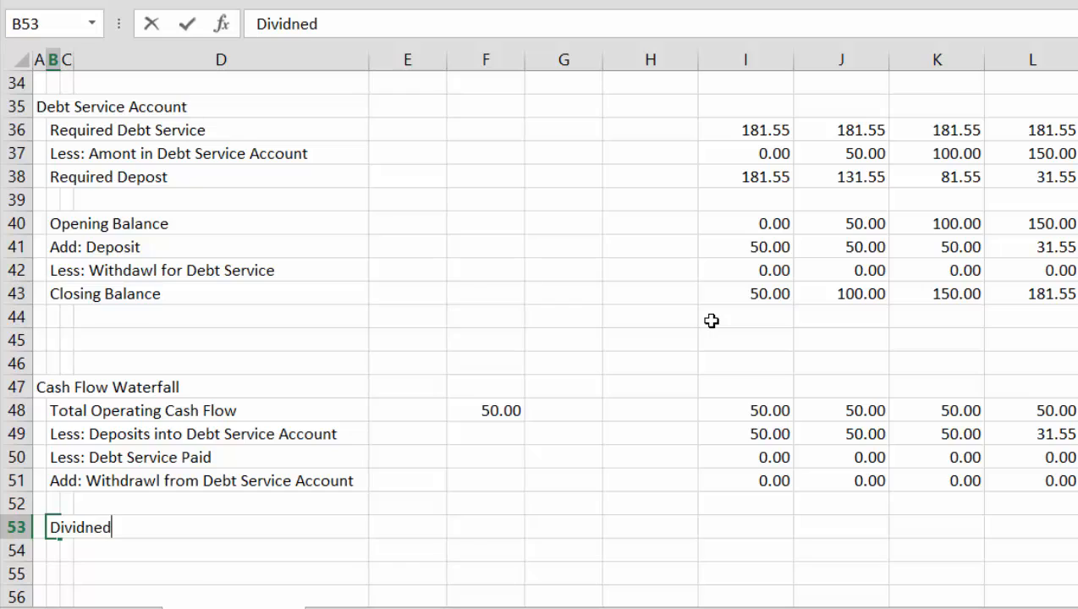
{"action": "type", "text": " Allowed"}
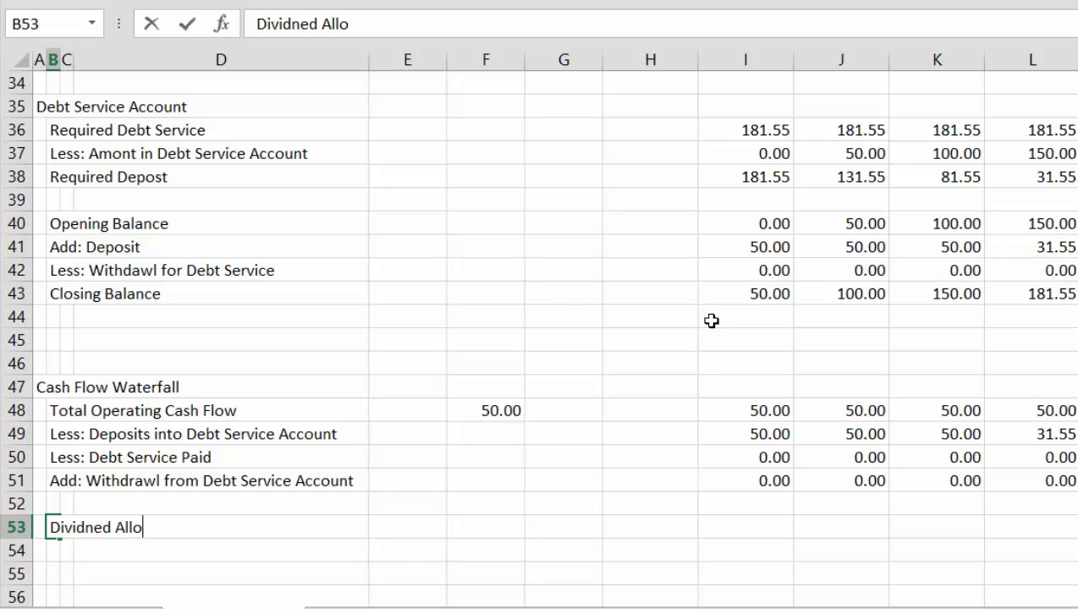
{"action": "key", "text": "ctrl+Return"}
Enter the formula =I38=0 in I53 to test whether the first month's required deposit is zero
{"action": "key", "text": "Right"}
{"action": "key", "text": "Right"}
{"action": "key", "text": "Right"}
{"action": "key", "text": "Right"}
{"action": "key", "text": "Right"}
{"action": "key", "text": "Right"}
{"action": "key", "text": "Right"}
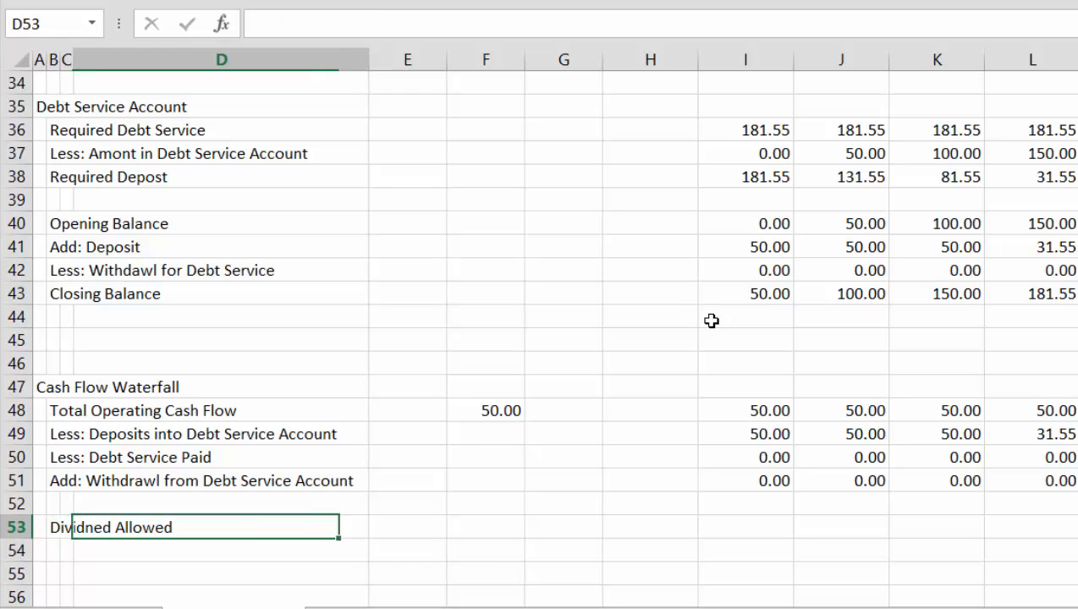
{"action": "type", "text": "="}
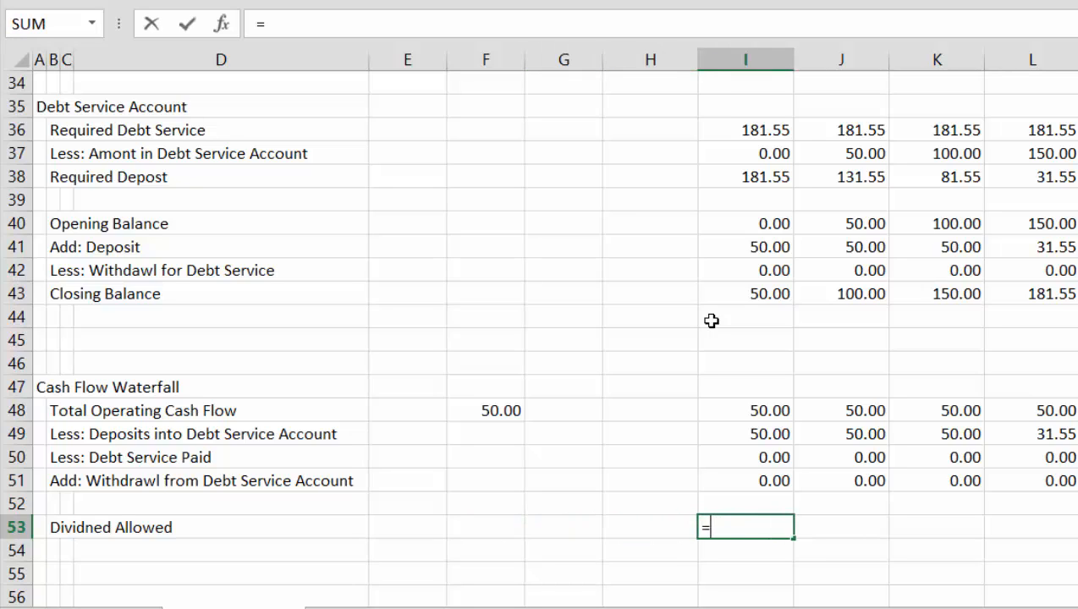
{"action": "key", "text": "Up"}
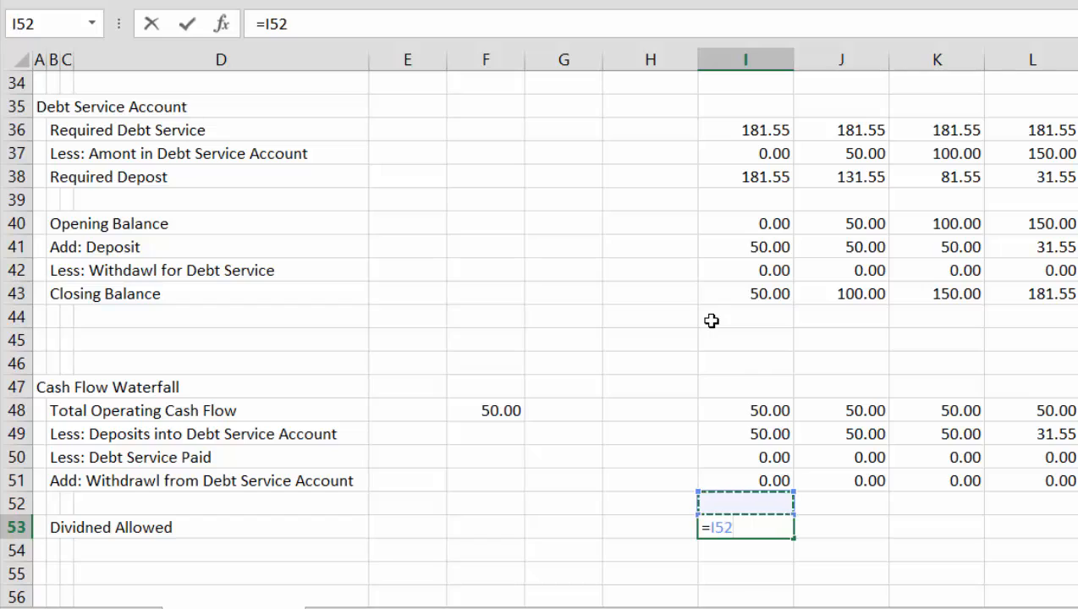
{"action": "key", "text": "Up"}
{"action": "key", "text": "Up"}
{"action": "key", "text": "Up"}
{"action": "key", "text": "Up"}
{"action": "key", "text": "Up"}
{"action": "key", "text": "Up"}
{"action": "key", "text": "Up"}
{"action": "key", "text": "Up"}
{"action": "key", "text": "Up"}
{"action": "key", "text": "Up"}
{"action": "key", "text": "Up"}
{"action": "key", "text": "Up"}
{"action": "key", "text": "Up"}
{"action": "key", "text": "Up"}
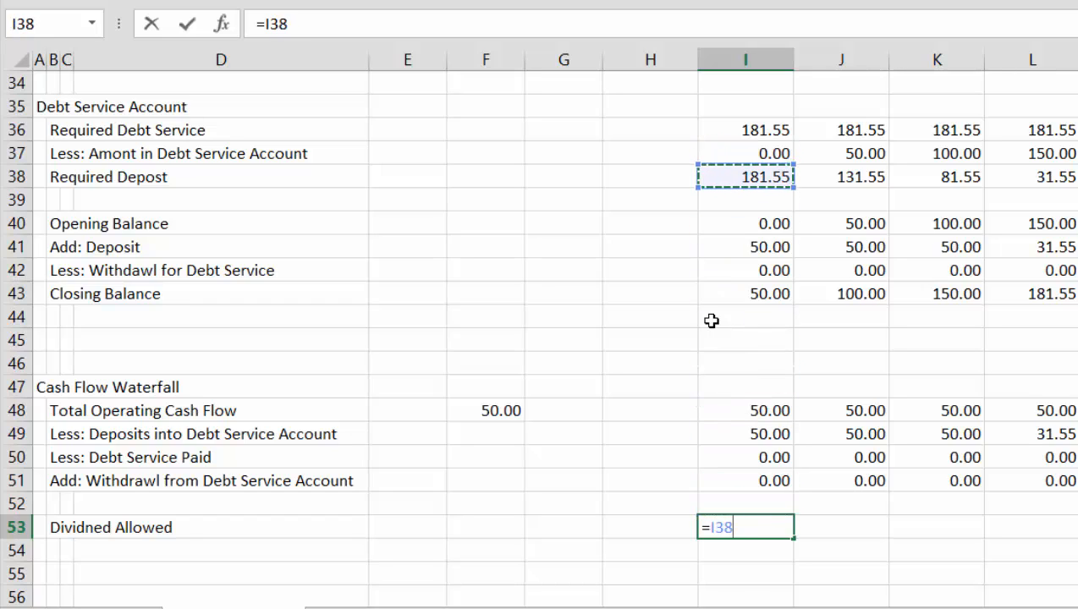
{"action": "type", "text": "=0"}
{"action": "key", "text": "Return"}
{"action": "key", "text": "Up"}
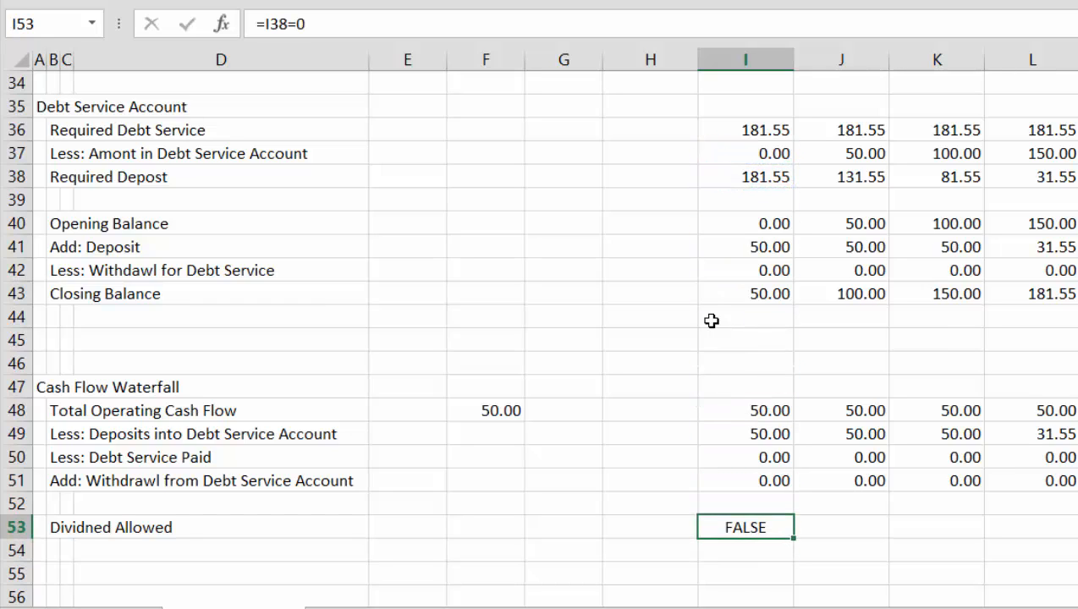
Fill the dividend test formula from I53 across all month columns of row 53
{"action": "key", "text": "ctrl+shift+r"}
{"action": "key", "text": "Right"}
{"action": "key", "text": "Right"}
{"action": "key", "text": "Right"}
{"action": "key", "text": "Right"}
{"action": "key", "text": "Right"}
{"action": "key", "text": "Right"}
{"action": "key", "text": "Right"}
{"action": "key", "text": "Right"}
{"action": "key", "text": "Right"}
{"action": "key", "text": "Right"}
{"action": "key", "text": "Right"}
{"action": "key", "text": "Right"}
{"action": "key", "text": "Right"}
{"action": "key", "text": "Right"}
{"action": "key", "text": "Right"}
{"action": "key", "text": "Right"}
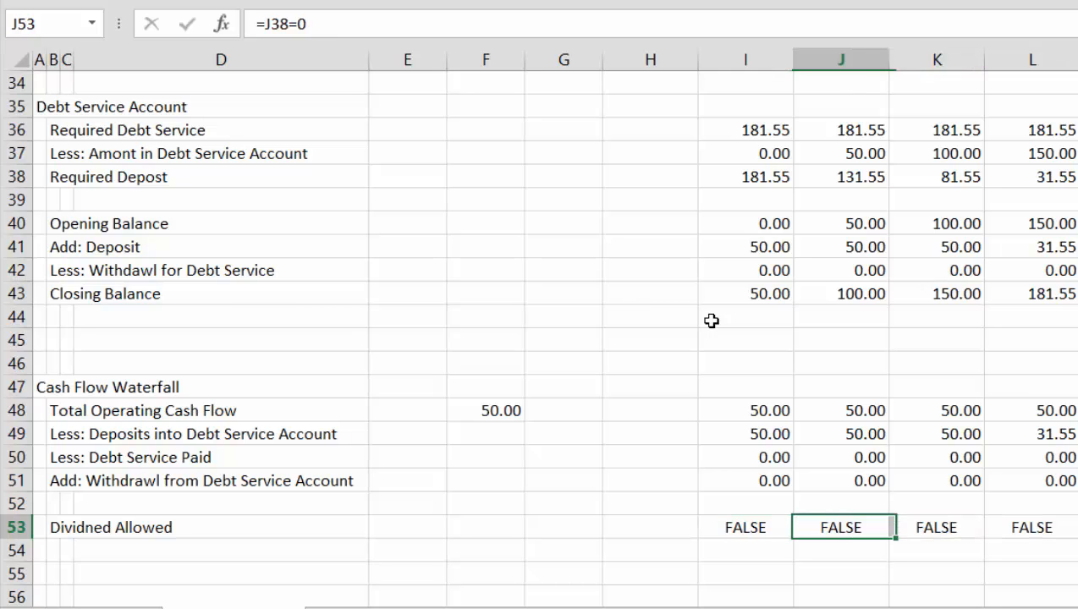
Examine the dividend test results along row 53 through the payment months up to column BB
{"action": "key", "text": "Left"}
{"action": "key", "text": "Left"}
{"action": "key", "text": "Left"}
{"action": "key", "text": "Left"}
{"action": "key", "text": "Left"}
{"action": "key", "text": "Left"}
{"action": "key", "text": "Left"}
{"action": "key", "text": "Left"}
{"action": "key", "text": "Left"}
{"action": "key", "text": "Left"}
{"action": "key", "text": "Left"}
{"action": "key", "text": "Left"}
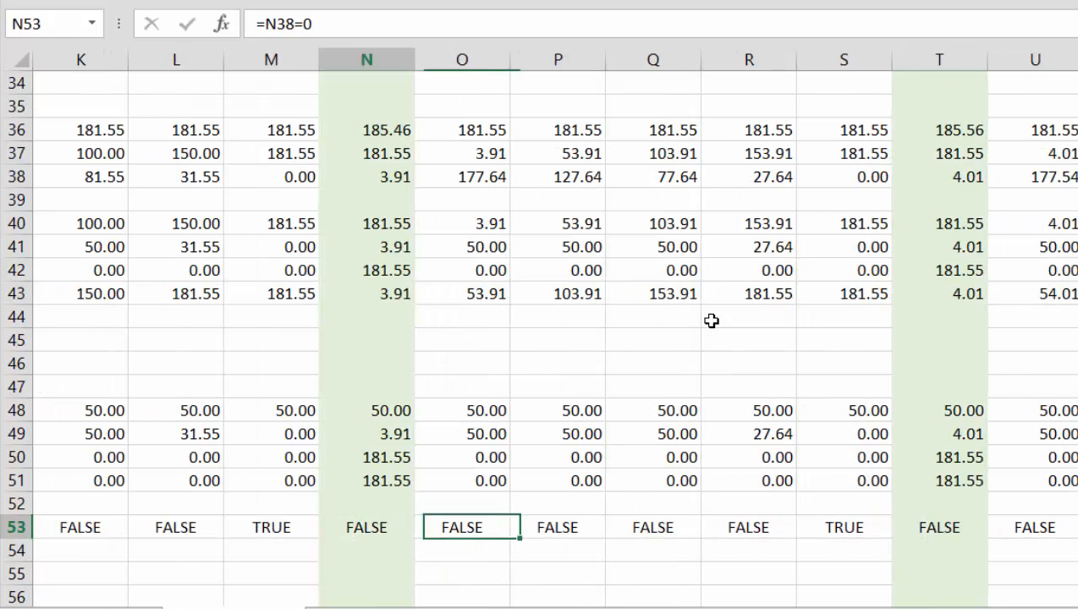
{"action": "key", "text": "Right"}
{"action": "key", "text": "Right"}
{"action": "key", "text": "Right"}
{"action": "key", "text": "Right"}
{"action": "key", "text": "Right"}
{"action": "key", "text": "Right"}
{"action": "key", "text": "Right"}
{"action": "key", "text": "Right"}
{"action": "key", "text": "Right"}
{"action": "key", "text": "Right"}
{"action": "key", "text": "Right"}
{"action": "key", "text": "Right"}
{"action": "key", "text": "Right"}
{"action": "key", "text": "Right"}
{"action": "key", "text": "Right"}
{"action": "key", "text": "Right"}
{"action": "key", "text": "Right"}
{"action": "key", "text": "Right"}
{"action": "key", "text": "Right"}
{"action": "key", "text": "Right"}
{"action": "key", "text": "Right"}
{"action": "key", "text": "Right"}
{"action": "key", "text": "Right"}
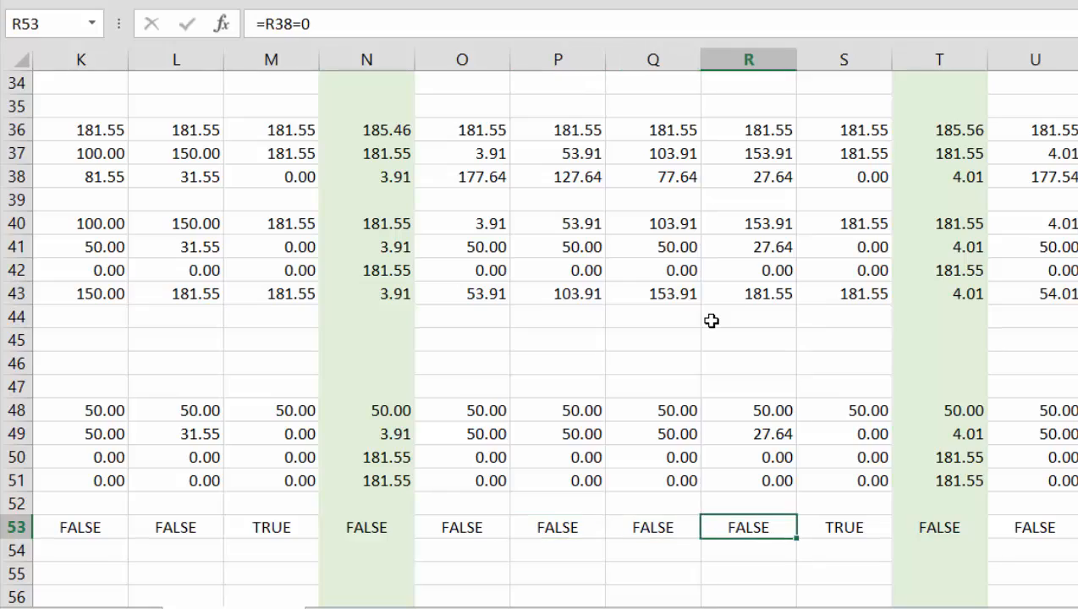
{"action": "key", "text": "Right"}
{"action": "key", "text": "Right"}
{"action": "key", "text": "Right"}
{"action": "key", "text": "Right"}
{"action": "key", "text": "Right"}
{"action": "key", "text": "Right"}
{"action": "key", "text": "Right"}
{"action": "key", "text": "Right"}
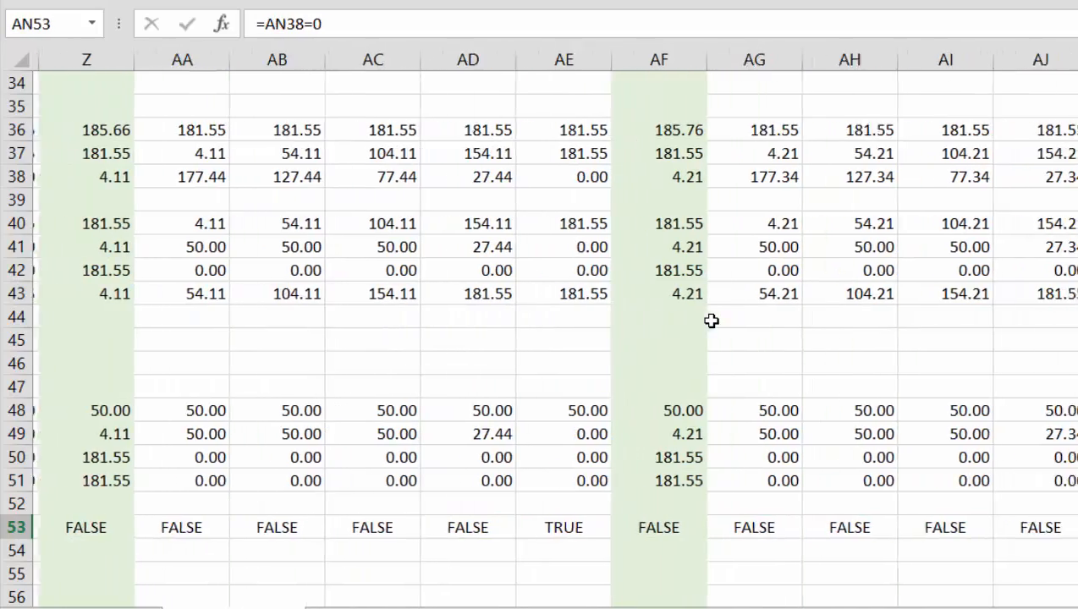
{"action": "key", "text": "Right"}
{"action": "key", "text": "Right"}
{"action": "key", "text": "Right"}
{"action": "key", "text": "Right"}
{"action": "key", "text": "Right"}
{"action": "key", "text": "Right"}
{"action": "key", "text": "Right"}
{"action": "key", "text": "Right"}
{"action": "key", "text": "Right"}
{"action": "key", "text": "Right"}
{"action": "key", "text": "Right"}
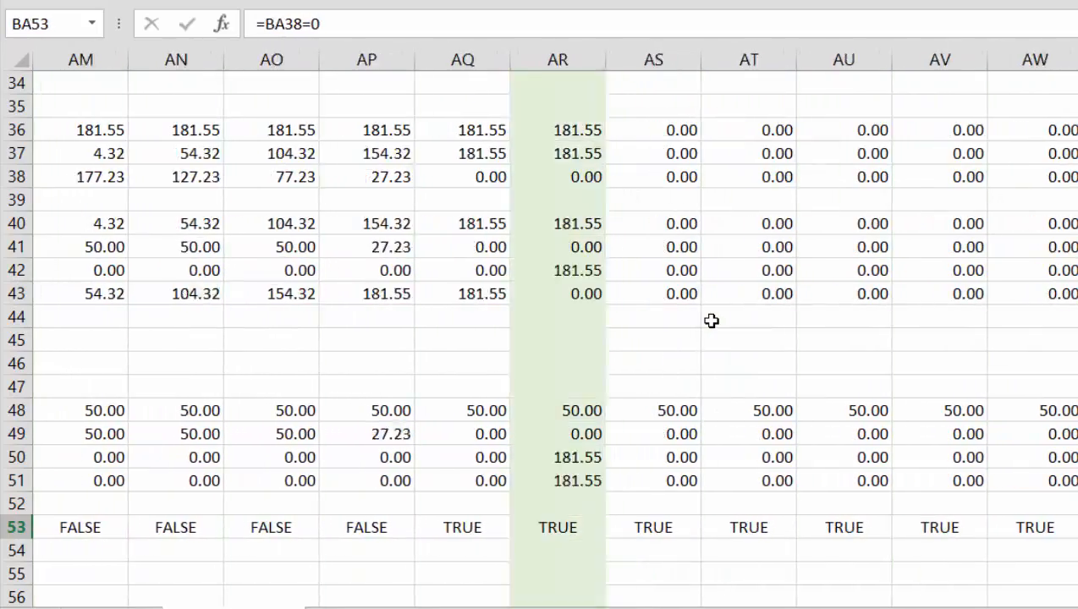
{"action": "key", "text": "Left"}
{"action": "key", "text": "Left"}
{"action": "key", "text": "Left"}
{"action": "key", "text": "Left"}
{"action": "key", "text": "Left"}
{"action": "key", "text": "Left"}
{"action": "key", "text": "Left"}
{"action": "key", "text": "Left"}
{"action": "key", "text": "Left"}
{"action": "key", "text": "Left"}
{"action": "key", "text": "Left"}
{"action": "key", "text": "Left"}
{"action": "key", "text": "Left"}
{"action": "key", "text": "Left"}
{"action": "key", "text": "Left"}
{"action": "key", "text": "Left"}
{"action": "key", "text": "Left"}
{"action": "key", "text": "Left"}
{"action": "key", "text": "Left"}
{"action": "key", "text": "Left"}
{"action": "key", "text": "Left"}
{"action": "key", "text": "Left"}
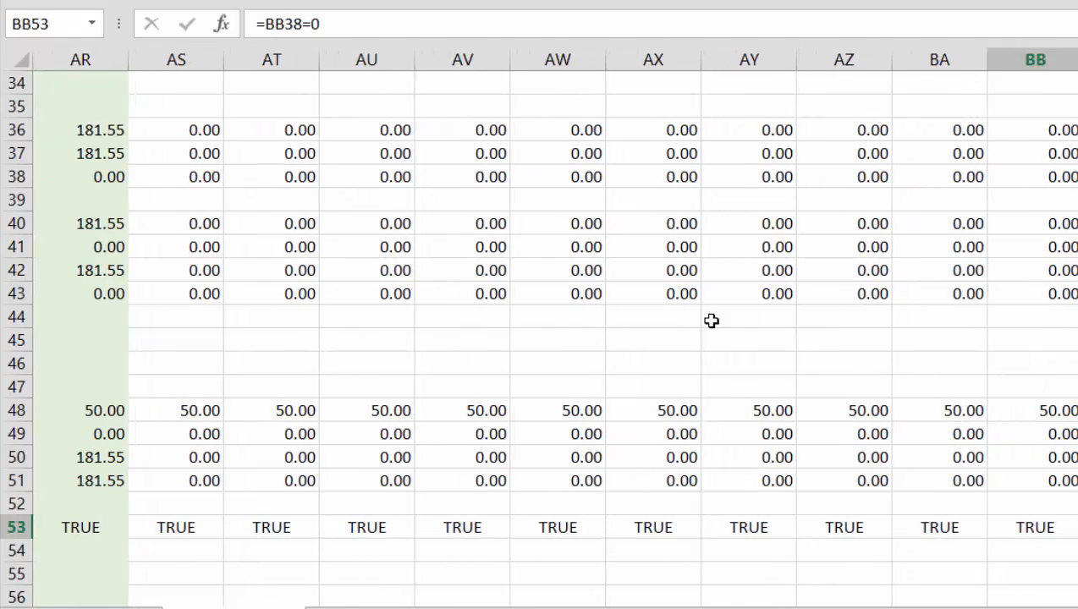
Enter the label "Dividends" in B54 directly below the dividend test row
{"action": "key", "text": "Home"}
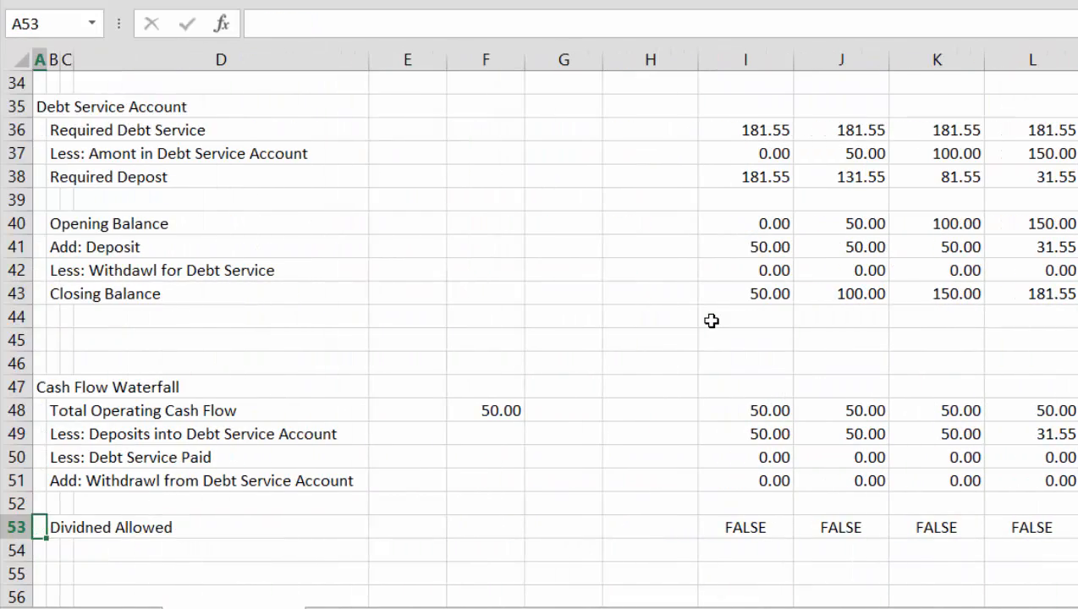
{"action": "key", "text": "Right"}
{"action": "key", "text": "Down"}
{"action": "type", "text": "Dividned Allowed"}
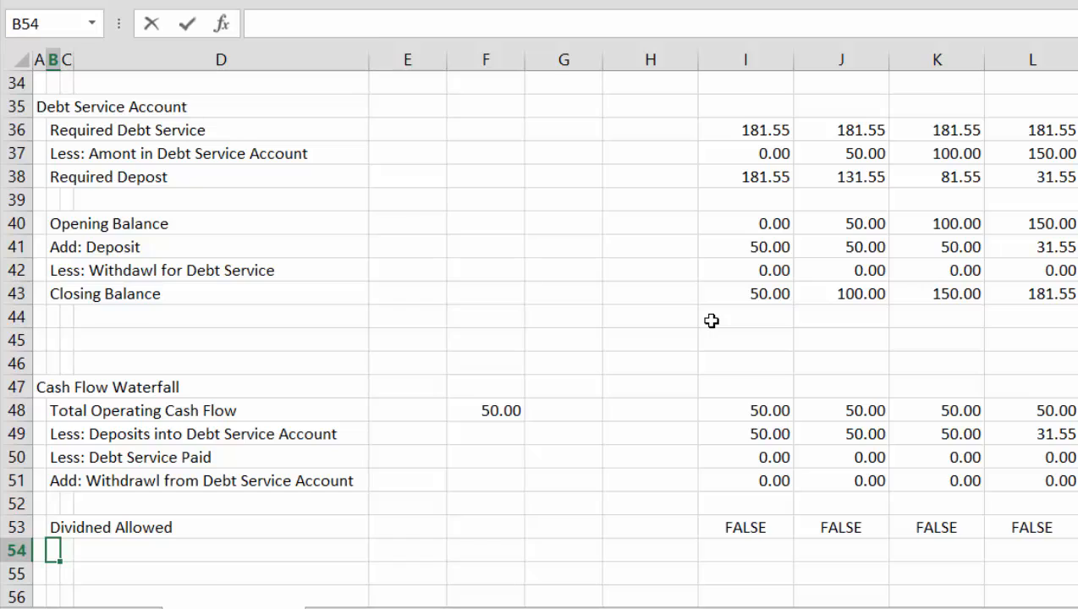
{"action": "key", "text": "BackSpace"}
{"action": "key", "text": "BackSpace"}
{"action": "key", "text": "BackSpace"}
{"action": "key", "text": "BackSpace"}
{"action": "key", "text": "BackSpace"}
{"action": "key", "text": "BackSpace"}
{"action": "key", "text": "BackSpace"}
{"action": "key", "text": "BackSpace"}
{"action": "key", "text": "BackSpace"}
{"action": "key", "text": "BackSpace"}
{"action": "key", "text": "BackSpace"}
{"action": "type", "text": "ends"}
{"action": "key", "text": "Return"}
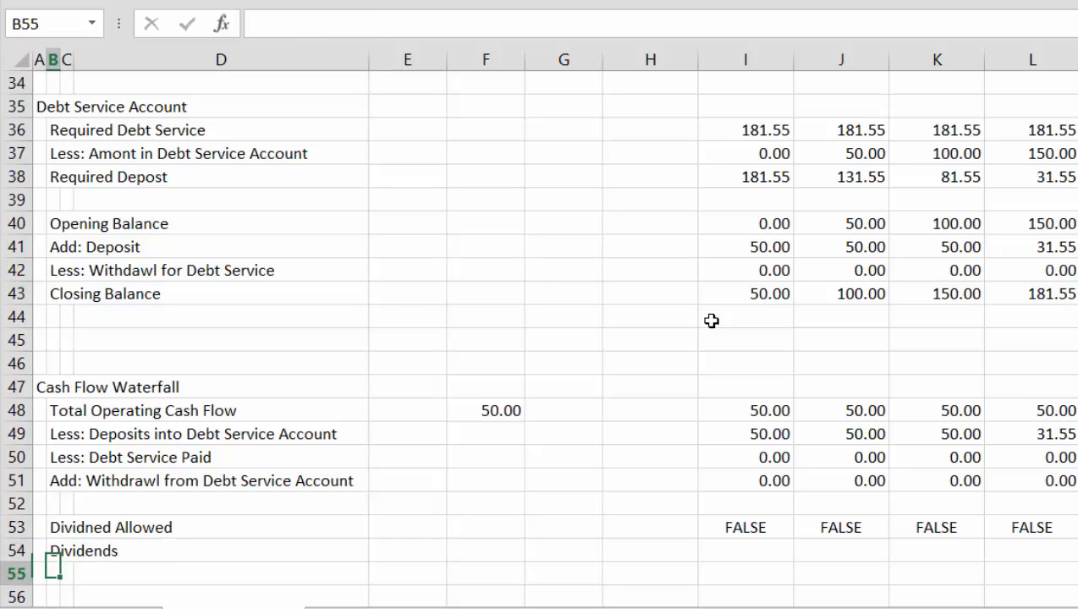
{"action": "key", "text": "Up"}
{"action": "key", "text": "Right"}
{"action": "key", "text": "Right"}
{"action": "key", "text": "Right"}
{"action": "key", "text": "Right"}
{"action": "key", "text": "Right"}
{"action": "key", "text": "Right"}
{"action": "key", "text": "Right"}
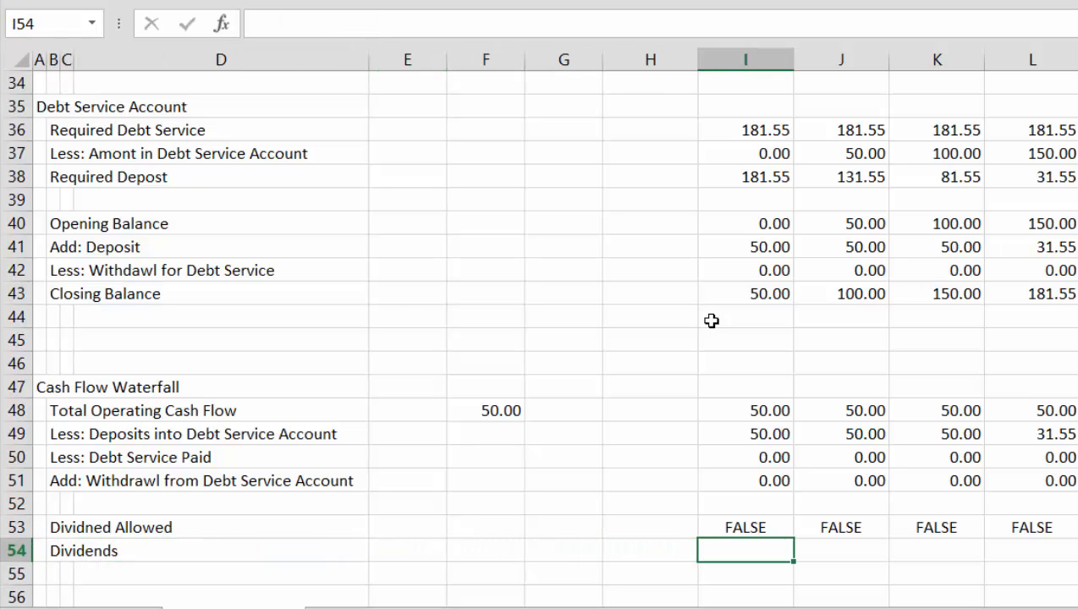
{"action": "type", "text": "="}
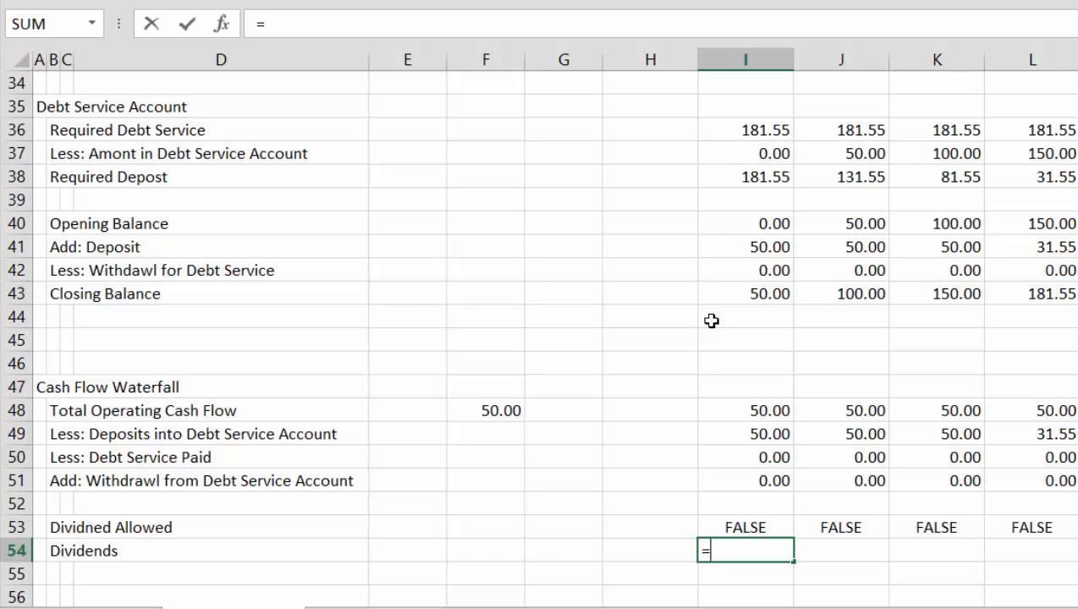
{"action": "key", "text": "Escape"}
Replace the label in B54 with "Remaining Cash Flow"
{"action": "key", "text": "Left"}
{"action": "key", "text": "Left"}
{"action": "key", "text": "Left"}
{"action": "key", "text": "Left"}
{"action": "key", "text": "Left"}
{"action": "key", "text": "Left"}
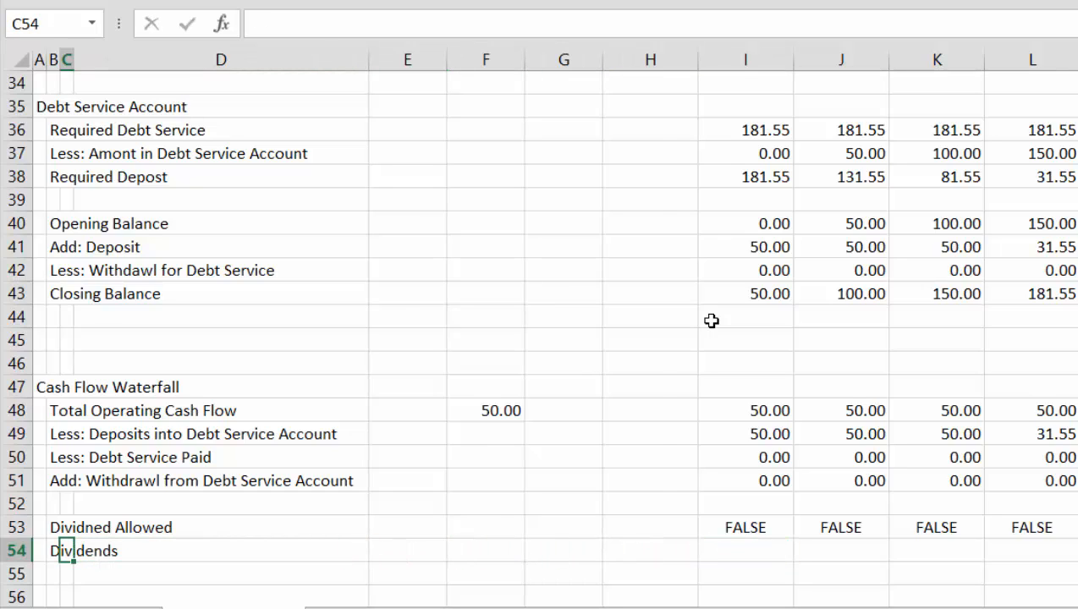
{"action": "key", "text": "Left"}
{"action": "key", "text": "F2"}
{"action": "type", "text": "aini"}
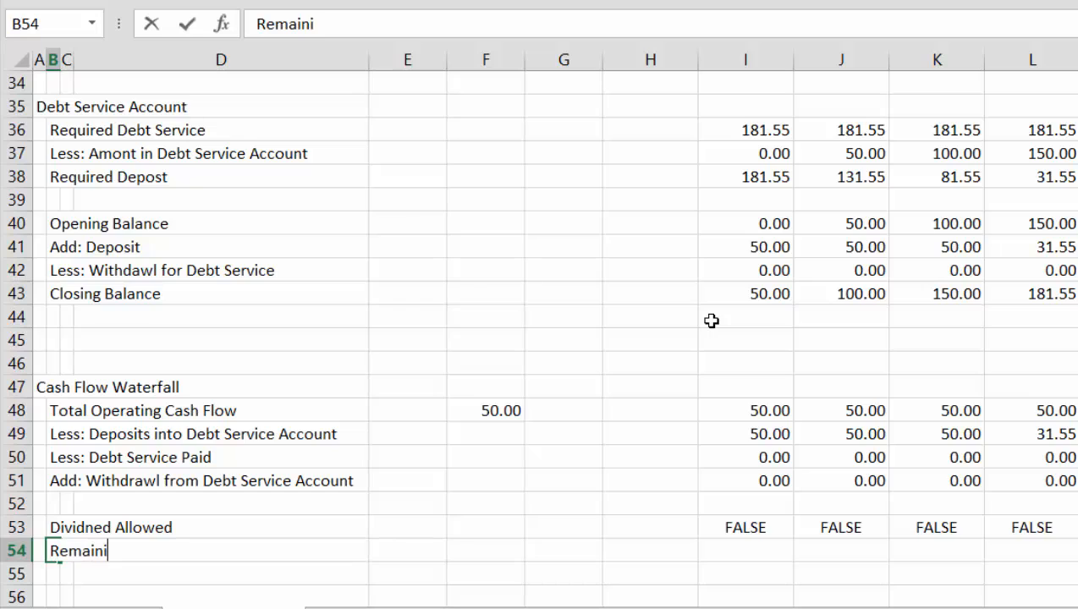
{"action": "type", "text": "ng Cash Fl"}
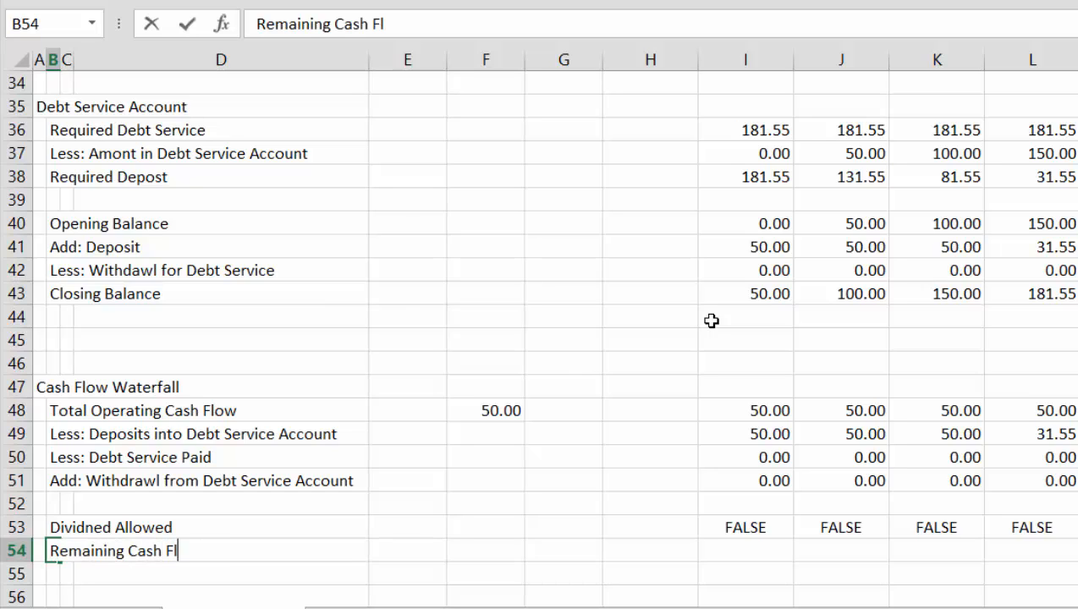
{"action": "type", "text": "ow"}
Enter the Remaining Cash Flow formula =I48-I49-I50+I51 in I54 for the first month
{"action": "key", "text": "Right"}
{"action": "key", "text": "Right"}
{"action": "key", "text": "Right"}
{"action": "key", "text": "Right"}
{"action": "key", "text": "Right"}
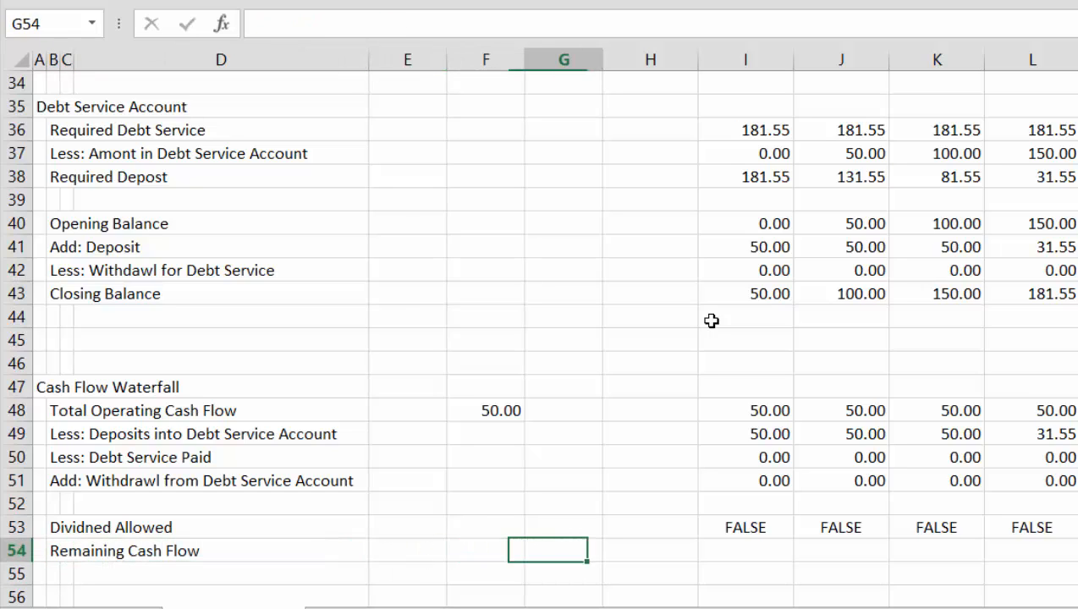
{"action": "key", "text": "Right"}
{"action": "key", "text": "Right"}
{"action": "type", "text": "="}
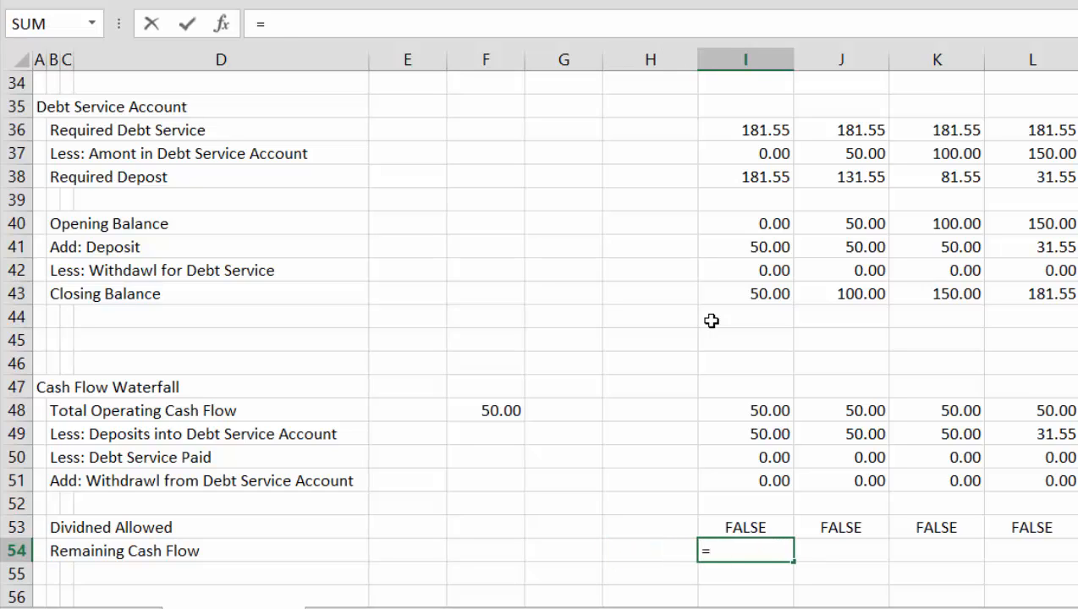
{"action": "key", "text": "Up"}
{"action": "key", "text": "Up"}
{"action": "key", "text": "Up"}
{"action": "key", "text": "Up"}
{"action": "key", "text": "Up"}
{"action": "key", "text": "Up"}
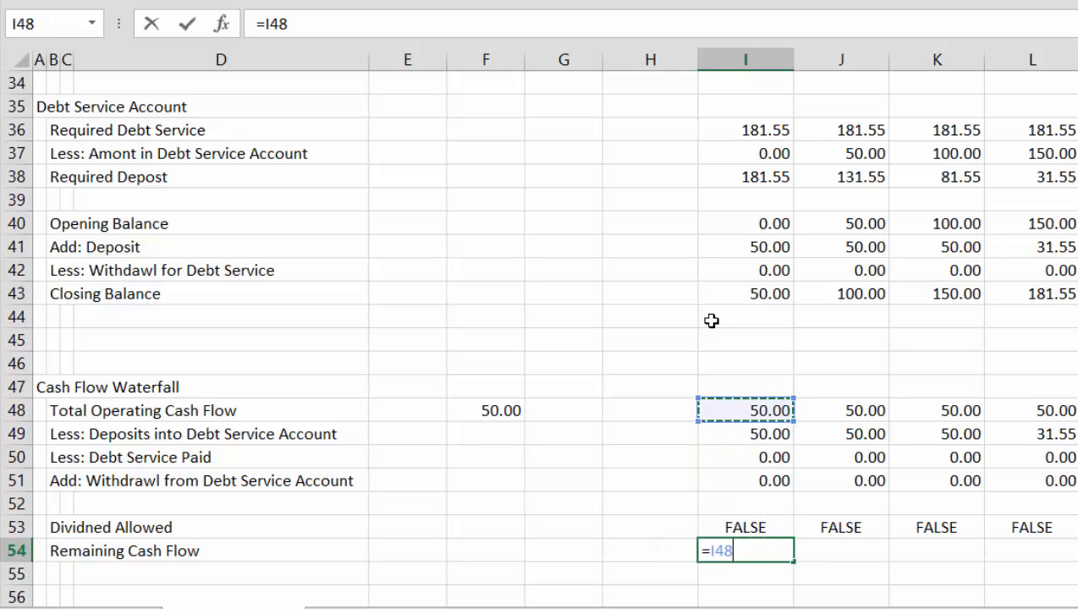
{"action": "type", "text": "-"}
{"action": "key", "text": "Up"}
{"action": "key", "text": "Up"}
{"action": "key", "text": "Up"}
{"action": "key", "text": "Up"}
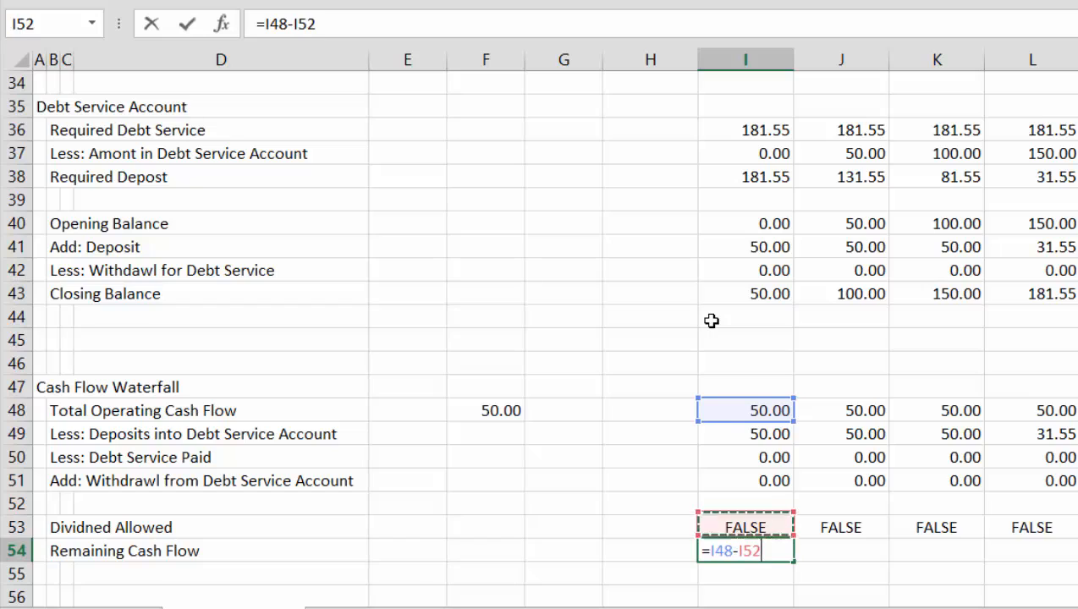
{"action": "key", "text": "Up"}
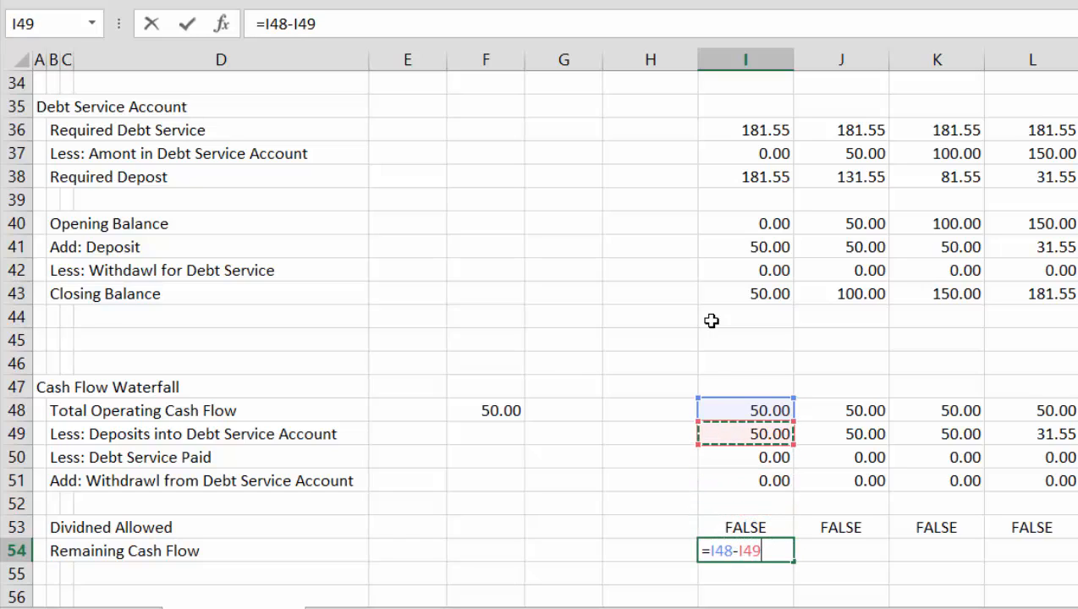
{"action": "type", "text": "-"}
{"action": "key", "text": "Up"}
{"action": "key", "text": "Up"}
{"action": "key", "text": "Up"}
{"action": "key", "text": "Up"}
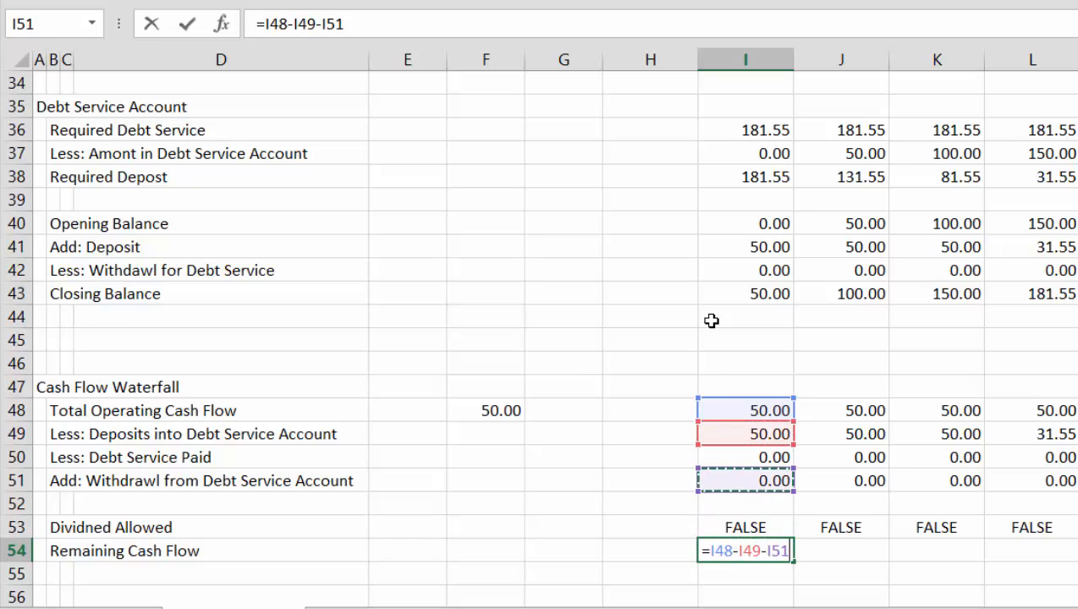
{"action": "type", "text": "+"}
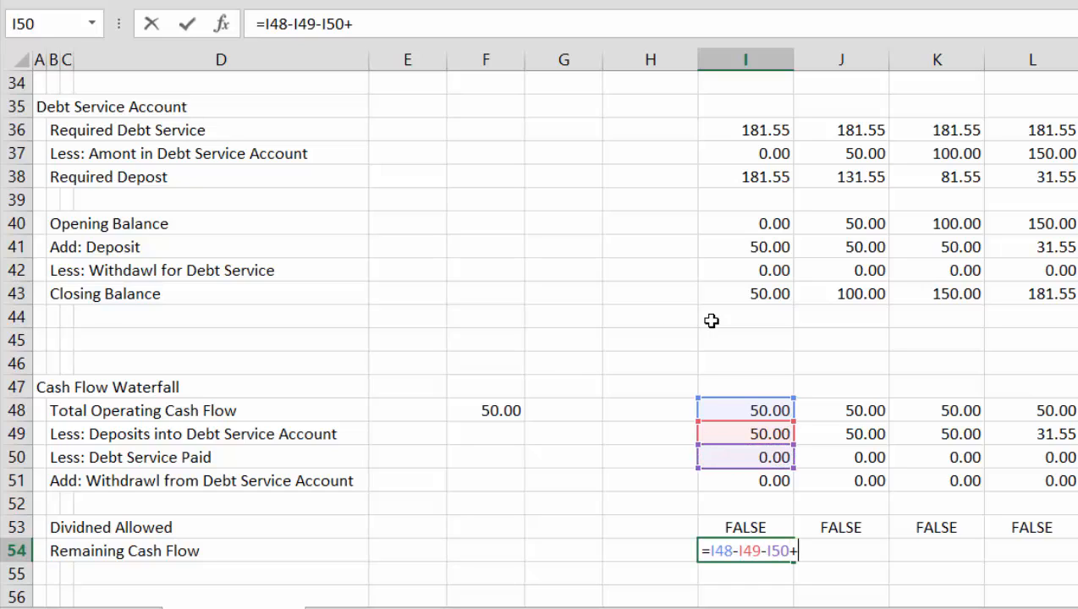
{"action": "key", "text": "Up"}
{"action": "key", "text": "Up"}
{"action": "key", "text": "Up"}
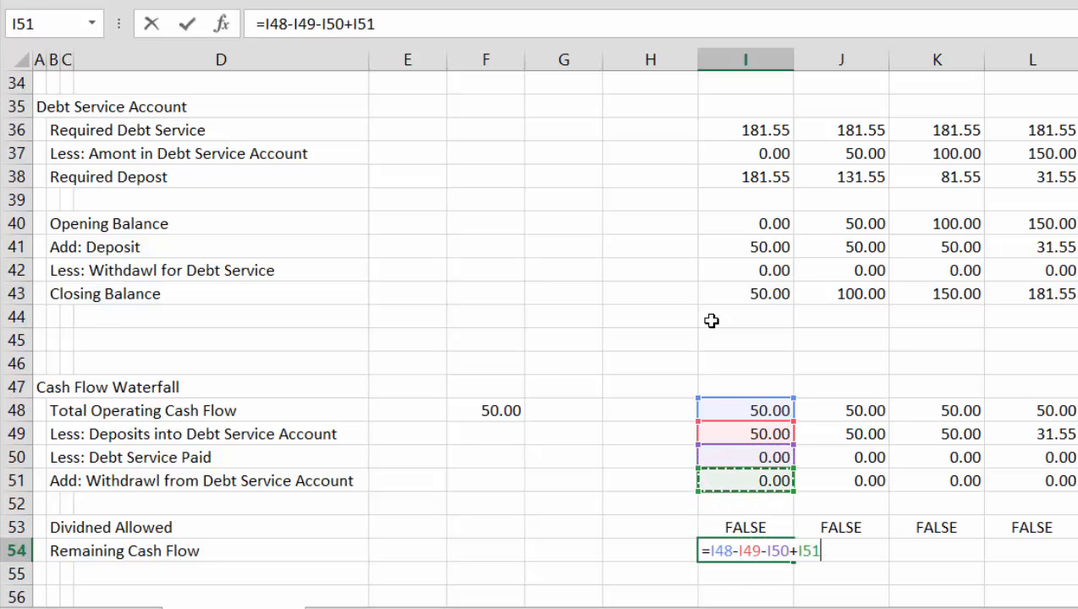
{"action": "key", "text": "Return"}
{"action": "key", "text": "Up"}
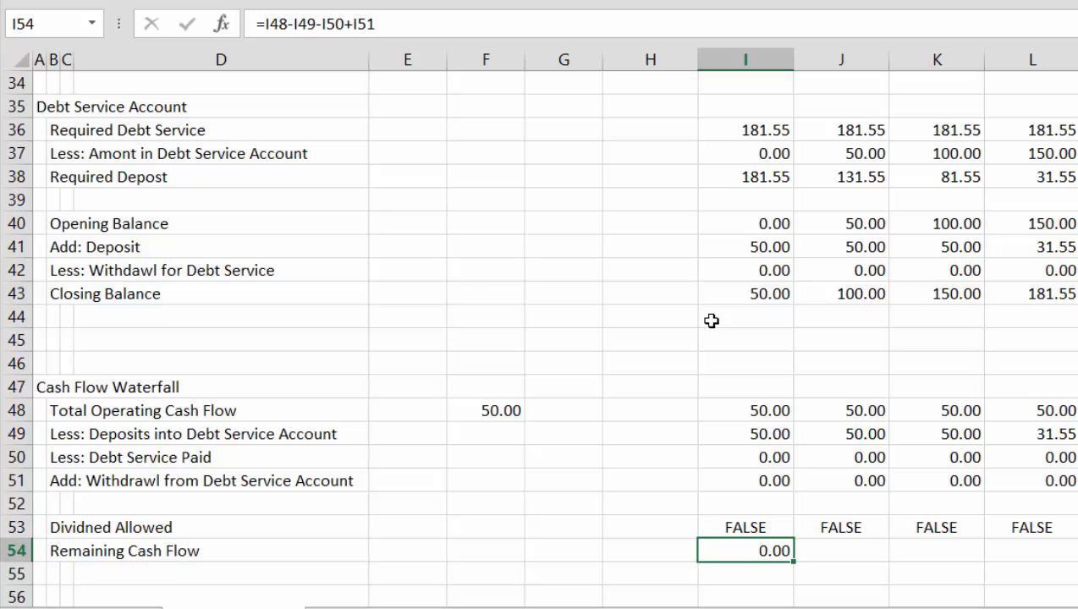
Fill the Remaining Cash Flow formula from I54 across all month columns of row 54
{"action": "key", "text": "ctrl+shift+Right"}
{"action": "key", "text": "ctrl+r"}
{"action": "key", "text": "Right"}
{"action": "key", "text": "Right"}
{"action": "key", "text": "Right"}
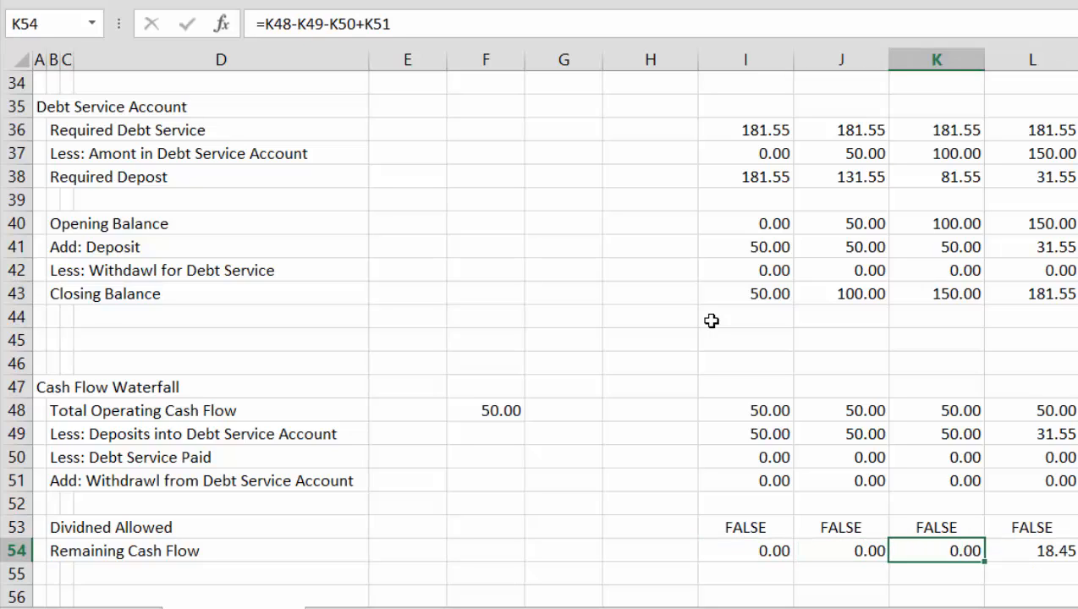
Examine the Remaining Cash Flow values and formulas in row 54 for the first months, between columns J and N
{"action": "key", "text": "Right"}
{"action": "key", "text": "Right"}
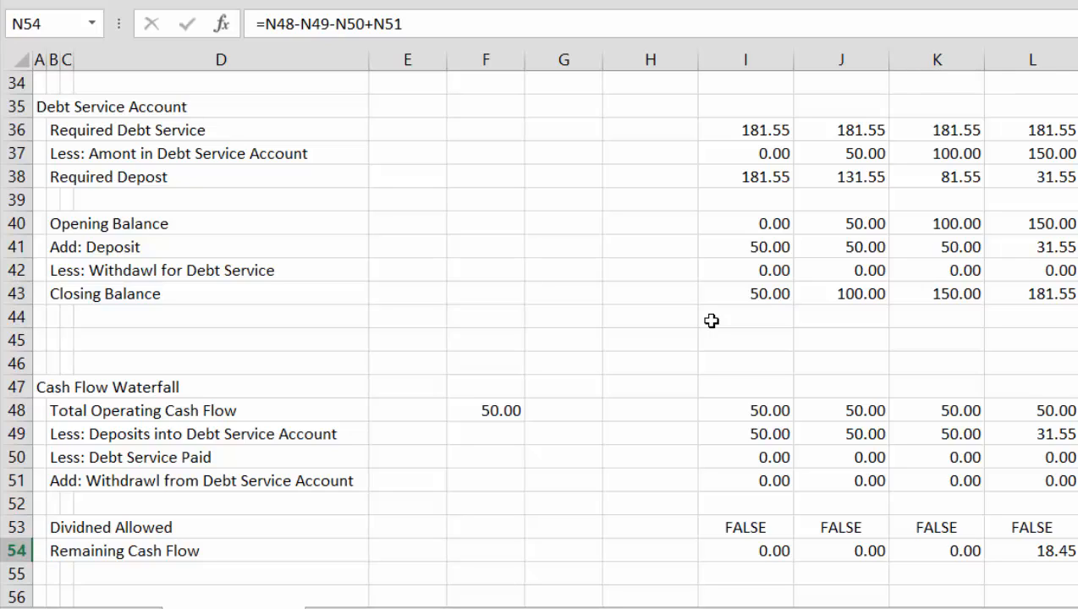
{"action": "key", "text": "Right"}
{"action": "key", "text": "Left"}
{"action": "key", "text": "Left"}
{"action": "key", "text": "Left"}
{"action": "key", "text": "Left"}
{"action": "key", "text": "Left"}
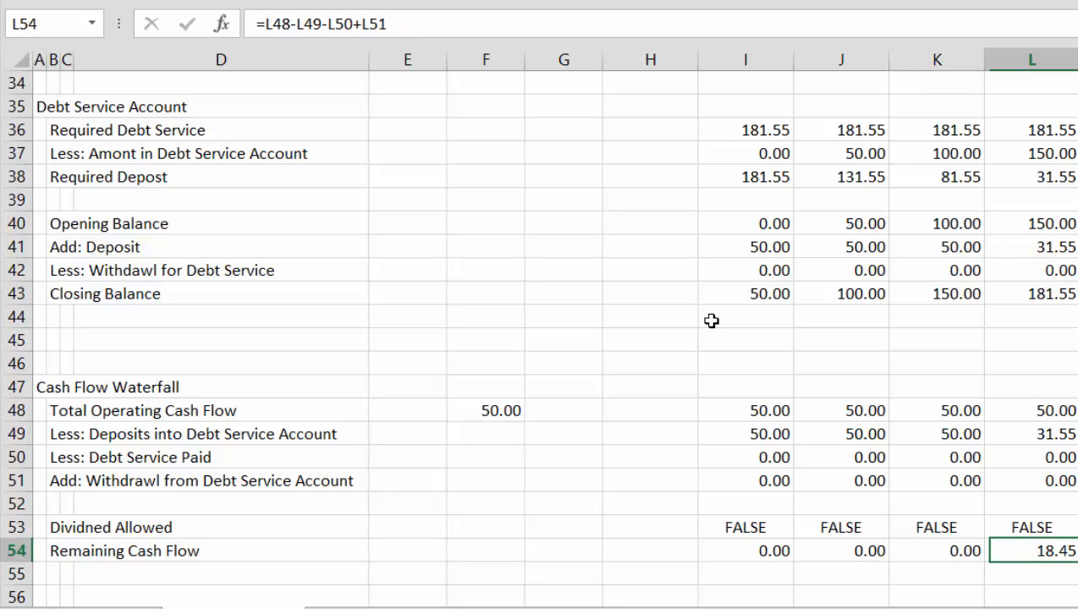
{"action": "key", "text": "Left"}
{"action": "key", "text": "Left"}
{"action": "key", "text": "Right"}
{"action": "key", "text": "Right"}
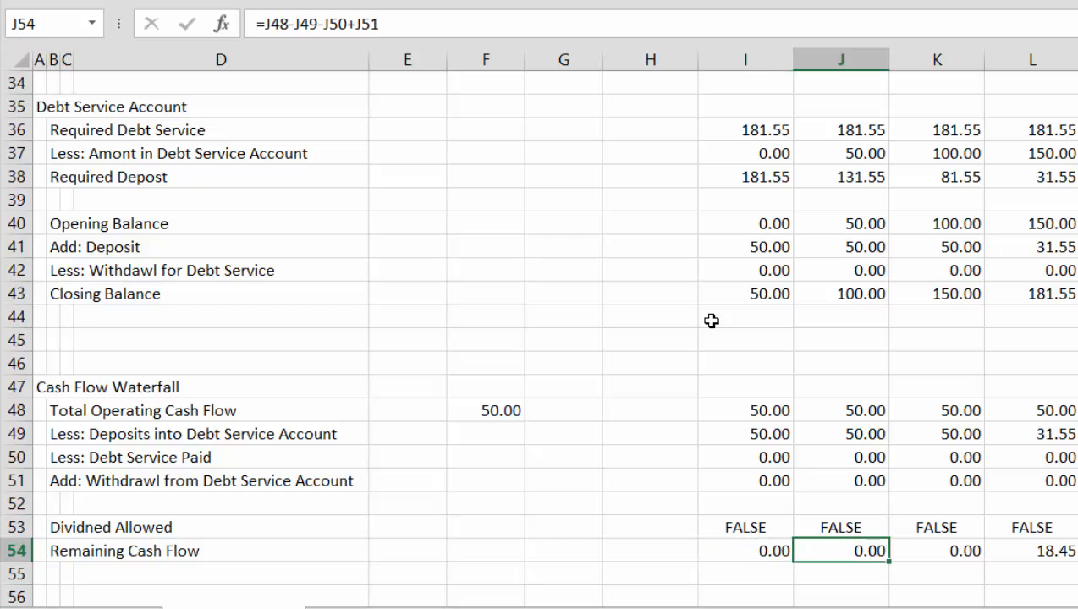
{"action": "key", "text": "ctrl+Right"}
{"action": "key", "text": "Left"}
{"action": "key", "text": "Left"}
{"action": "key", "text": "Left"}
{"action": "key", "text": "Left"}
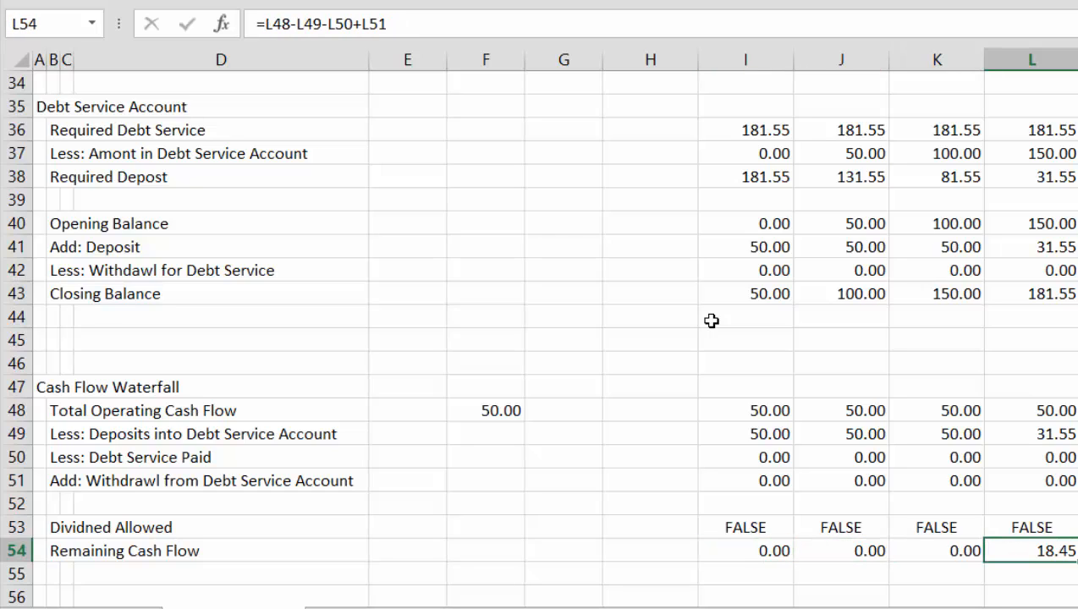
Correct the spelling of the label in B53 to "Dividend Allowed"
{"action": "key", "text": "Up"}
{"action": "key", "text": "Up"}
{"action": "key", "text": "Up"}
{"action": "key", "text": "Down"}
{"action": "key", "text": "Down"}
{"action": "key", "text": "Down"}
{"action": "key", "text": "Up"}
{"action": "key", "text": "Down"}
{"action": "key", "text": "Right"}
{"action": "key", "text": "Right"}
{"action": "key", "text": "Right"}
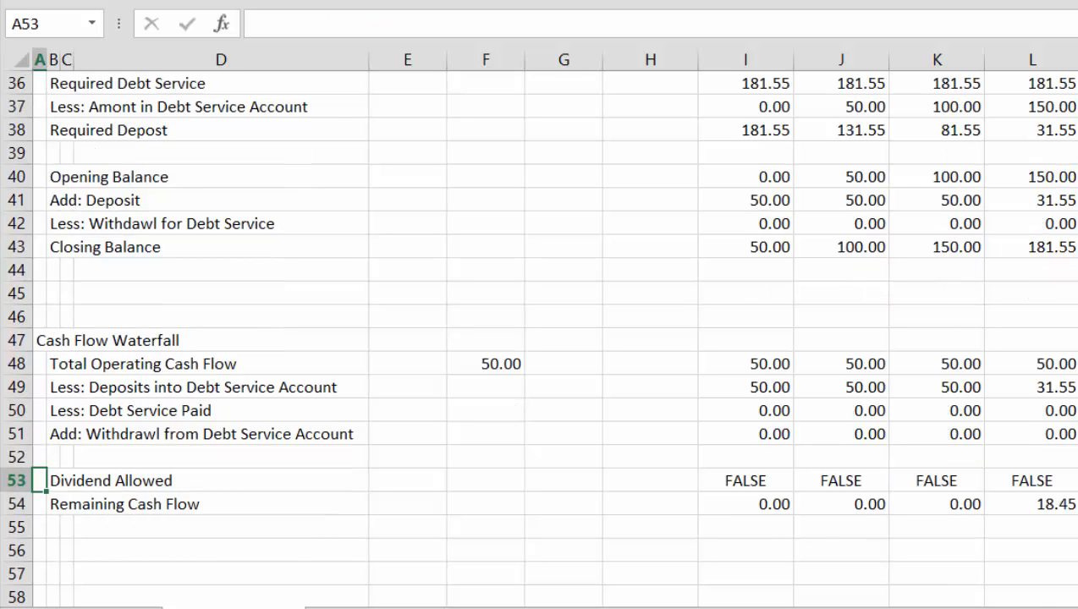
Examine the first-month Debt Service Account formulas in column I, from Closing Balance up to Required Debt Service
{"action": "left_click", "coordinate": [937, 337]}
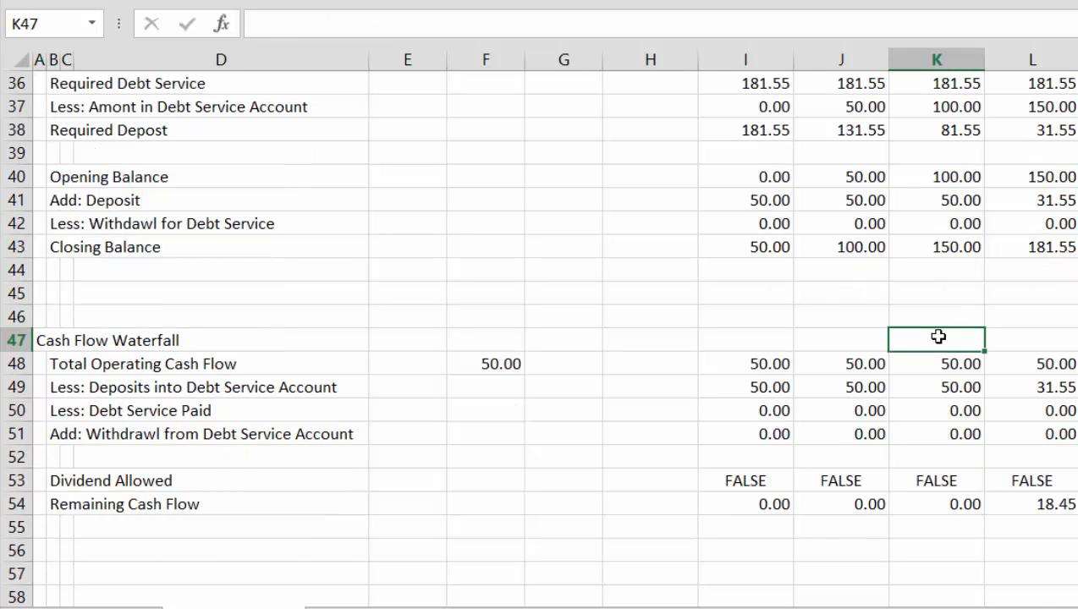
{"action": "key", "text": "Left"}
{"action": "key", "text": "Left"}
{"action": "key", "text": "Up"}
{"action": "key", "text": "Up"}
{"action": "key", "text": "Up"}
{"action": "key", "text": "Up"}
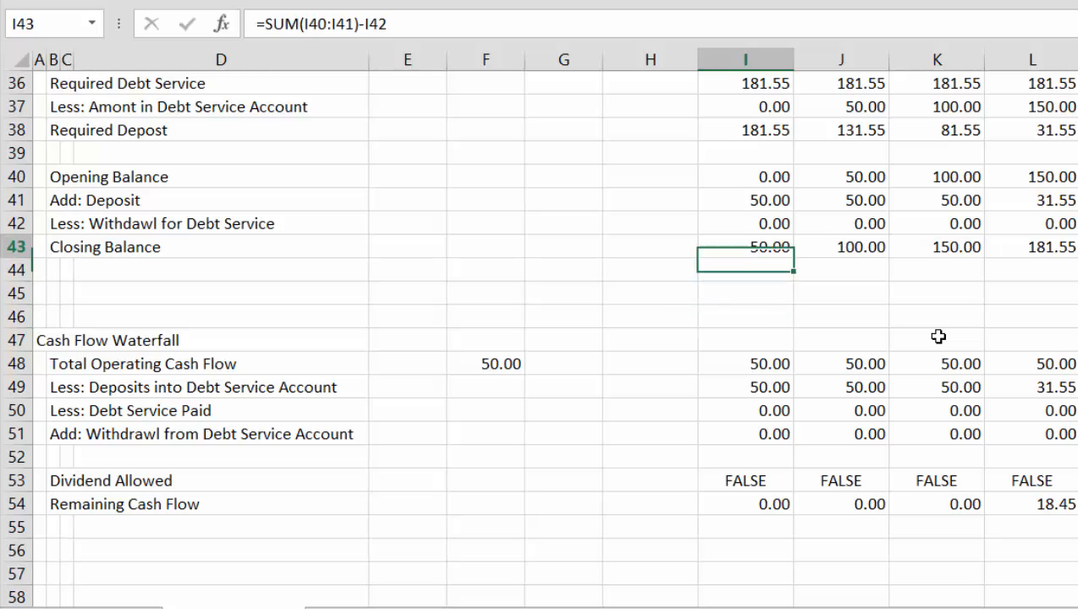
{"action": "key", "text": "Down"}
{"action": "key", "text": "Down"}
{"action": "key", "text": "Down"}
{"action": "key", "text": "Up"}
{"action": "key", "text": "Up"}
{"action": "key", "text": "Up"}
{"action": "key", "text": "Up"}
{"action": "key", "text": "Up"}
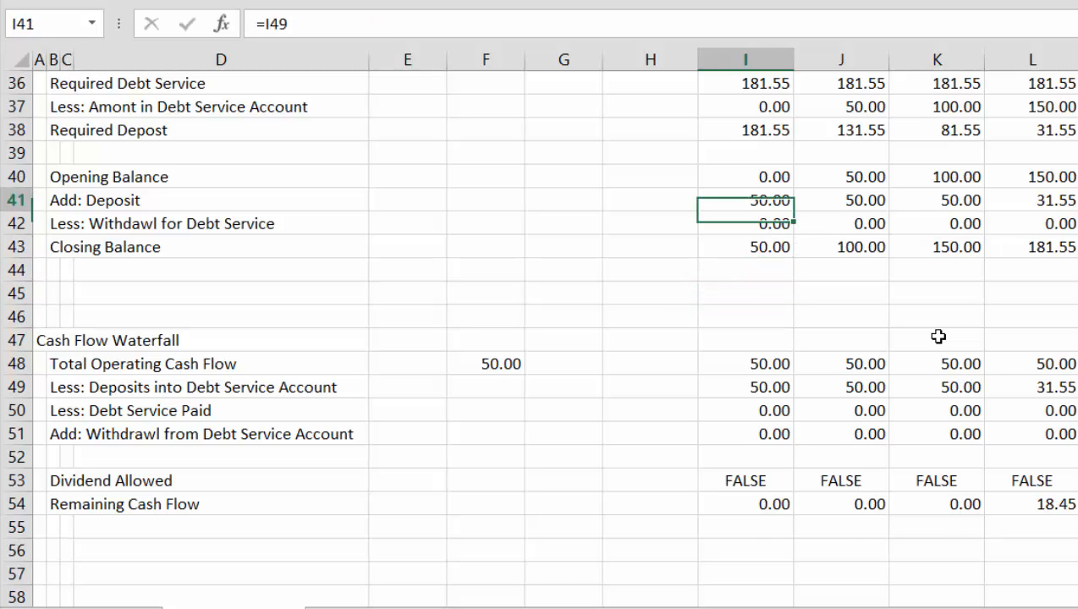
{"action": "key", "text": "Up"}
{"action": "key", "text": "Up"}
{"action": "key", "text": "Up"}
{"action": "key", "text": "Up"}
{"action": "key", "text": "Up"}
{"action": "key", "text": "Up"}
{"action": "key", "text": "Up"}
{"action": "key", "text": "Up"}
{"action": "key", "text": "Up"}
{"action": "key", "text": "Up"}
{"action": "key", "text": "Up"}
{"action": "key", "text": "Up"}
{"action": "key", "text": "Down"}
{"action": "key", "text": "Down"}
{"action": "key", "text": "Down"}
{"action": "key", "text": "Down"}
{"action": "key", "text": "Down"}
{"action": "key", "text": "Down"}
{"action": "key", "text": "Down"}
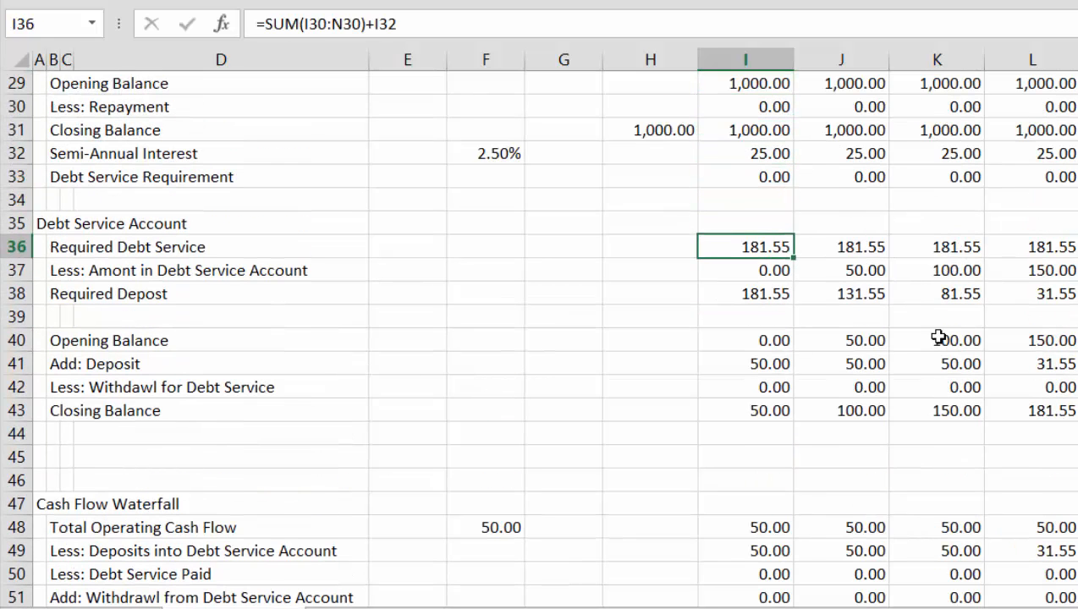
Examine the Required Debt Service values and formulas in row 36 across all month columns
{"action": "key", "text": "Right"}
{"action": "key", "text": "Right"}
{"action": "key", "text": "Right"}
{"action": "key", "text": "Right"}
{"action": "key", "text": "Right"}
{"action": "key", "text": "Right"}
{"action": "key", "text": "Right"}
{"action": "key", "text": "Right"}
{"action": "key", "text": "Right"}
{"action": "key", "text": "Right"}
{"action": "key", "text": "Right"}
{"action": "key", "text": "Right"}
{"action": "key", "text": "Right"}
{"action": "key", "text": "Right"}
{"action": "key", "text": "Right"}
{"action": "key", "text": "Right"}
{"action": "key", "text": "Right"}
{"action": "key", "text": "Right"}
{"action": "key", "text": "Right"}
{"action": "key", "text": "Right"}
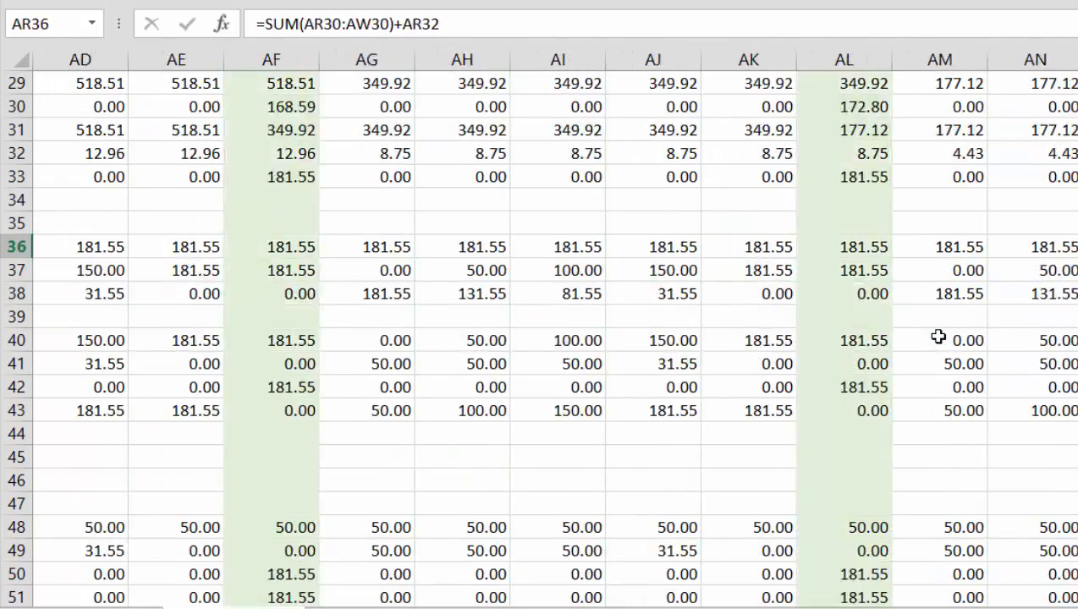
{"action": "key", "text": "Right"}
{"action": "key", "text": "Right"}
{"action": "key", "text": "Right"}
{"action": "key", "text": "Right"}
{"action": "key", "text": "Right"}
{"action": "key", "text": "Right"}
{"action": "key", "text": "Right"}
{"action": "key", "text": "Right"}
{"action": "key", "text": "Left"}
{"action": "key", "text": "Left"}
{"action": "key", "text": "Left"}
{"action": "key", "text": "Left"}
{"action": "key", "text": "Left"}
{"action": "key", "text": "Left"}
{"action": "key", "text": "Left"}
{"action": "key", "text": "Left"}
{"action": "key", "text": "Left"}
{"action": "key", "text": "Left"}
{"action": "key", "text": "Left"}
{"action": "key", "text": "Left"}
{"action": "key", "text": "Left"}
{"action": "key", "text": "Left"}
{"action": "key", "text": "Left"}
{"action": "key", "text": "Left"}
{"action": "key", "text": "Left"}
{"action": "key", "text": "Left"}
{"action": "key", "text": "Left"}
{"action": "key", "text": "Left"}
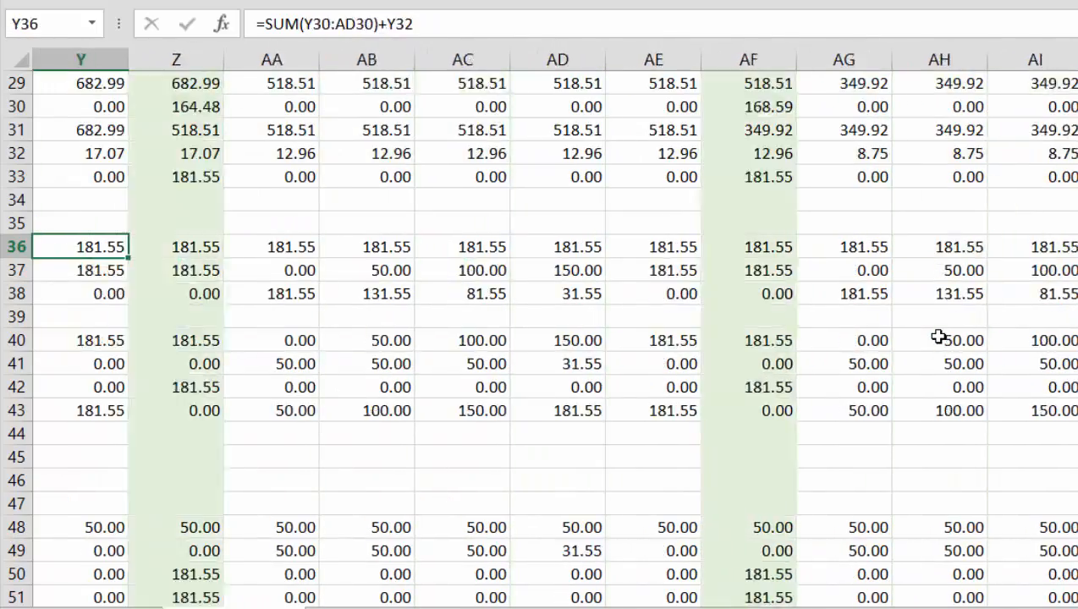
{"action": "key", "text": "Left"}
{"action": "key", "text": "Left"}
{"action": "key", "text": "Left"}
{"action": "key", "text": "Left"}
{"action": "key", "text": "Left"}
{"action": "key", "text": "Left"}
{"action": "key", "text": "Left"}
{"action": "key", "text": "Left"}
{"action": "key", "text": "Left"}
{"action": "key", "text": "Left"}
{"action": "key", "text": "Left"}
{"action": "key", "text": "Left"}
{"action": "key", "text": "Left"}
{"action": "key", "text": "Left"}
{"action": "key", "text": "Left"}
{"action": "key", "text": "Left"}
{"action": "key", "text": "Left"}
{"action": "key", "text": "Left"}
{"action": "key", "text": "Left"}
{"action": "key", "text": "Left"}
{"action": "key", "text": "Right"}
{"action": "key", "text": "Right"}
{"action": "key", "text": "Right"}
{"action": "key", "text": "Right"}
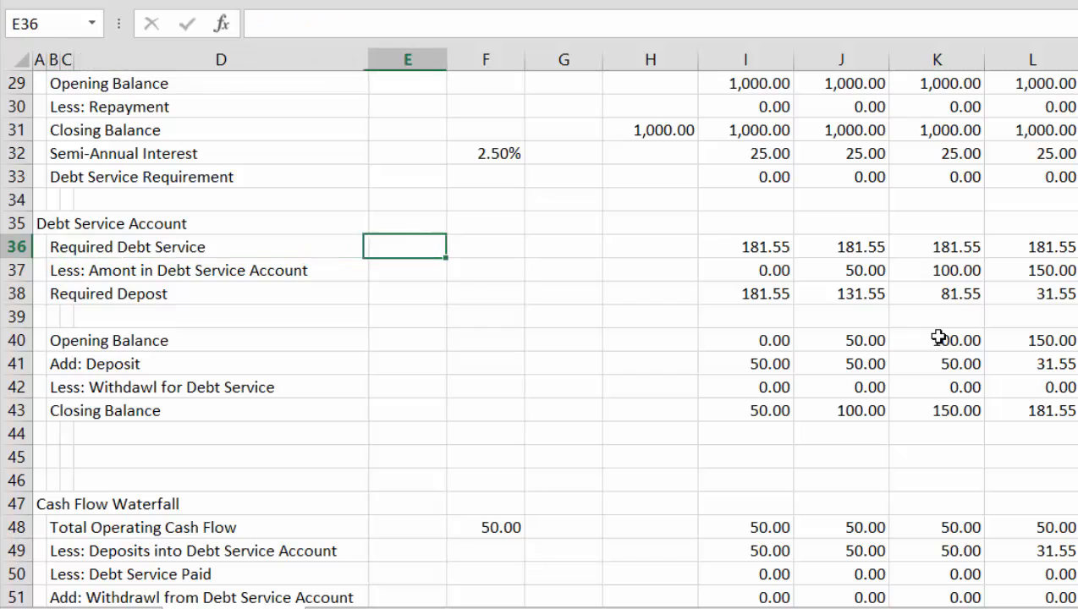
Re-enter the first-month Required Debt Service formula in I36 as the six-month repayment total, =SUM(I30:N30)
{"action": "key", "text": "Right"}
{"action": "key", "text": "Right"}
{"action": "key", "text": "Right"}
{"action": "key", "text": "Right"}
{"action": "type", "text": "=sum("}
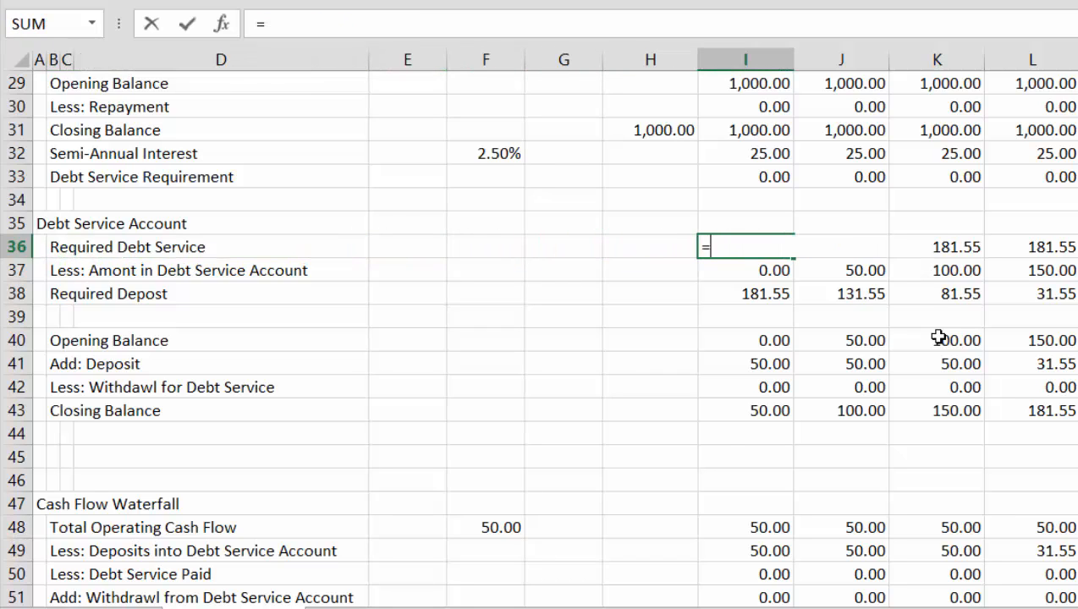
{"action": "key", "text": "Up"}
{"action": "key", "text": "Up"}
{"action": "key", "text": "Up"}
{"action": "key", "text": "Up"}
{"action": "key", "text": "Up"}
{"action": "key", "text": "Up"}
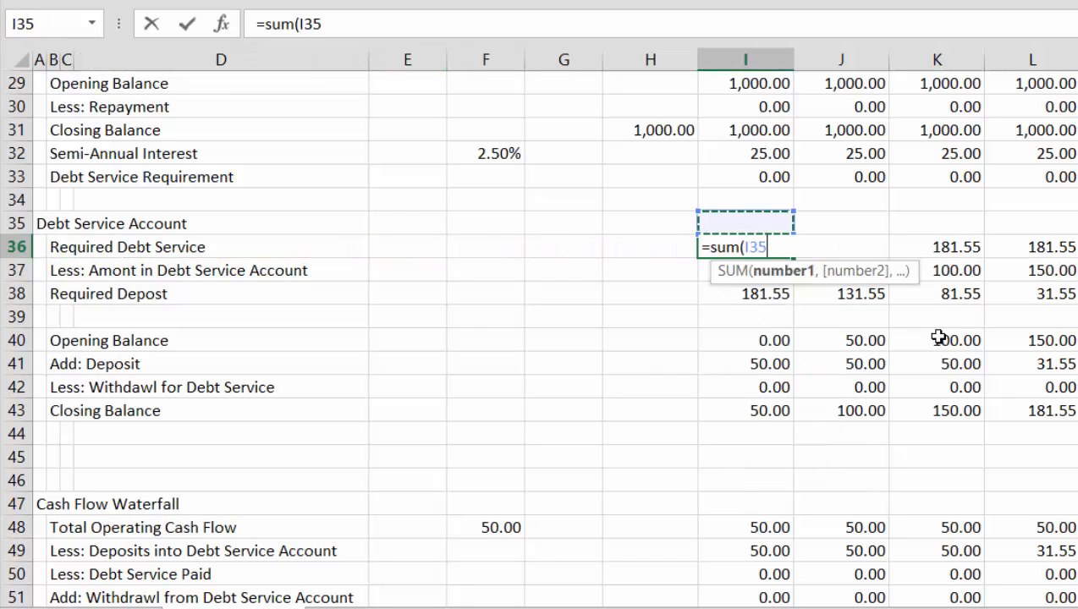
{"action": "key", "text": "shift+Right"}
{"action": "key", "text": "shift+Right"}
{"action": "key", "text": "shift+Right"}
{"action": "key", "text": "shift+Right"}
{"action": "key", "text": "shift+Right"}
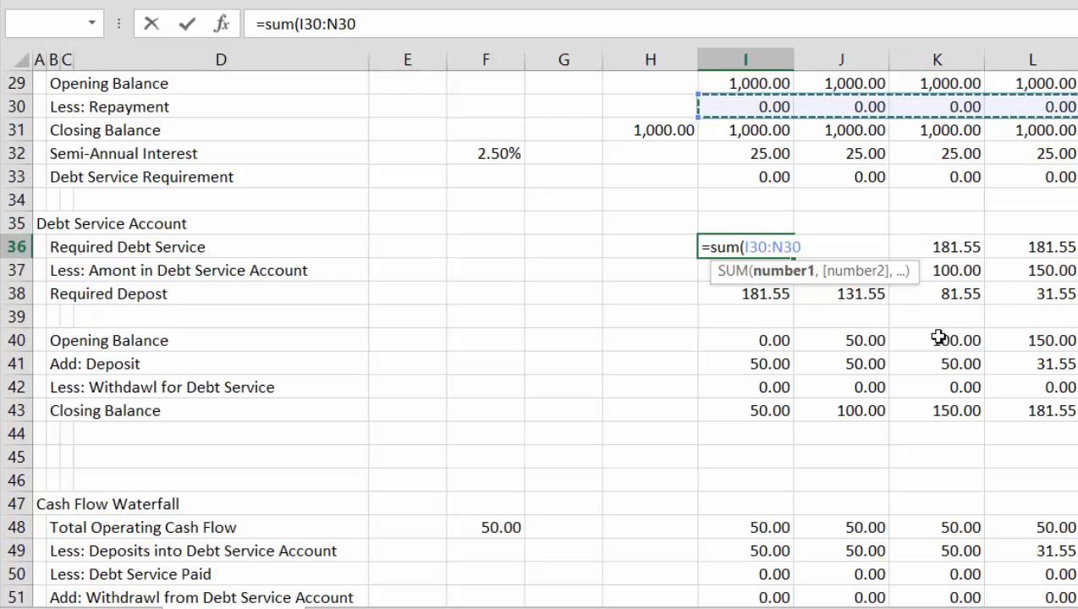
{"action": "key", "text": "Return"}
{"action": "key", "text": "Up"}
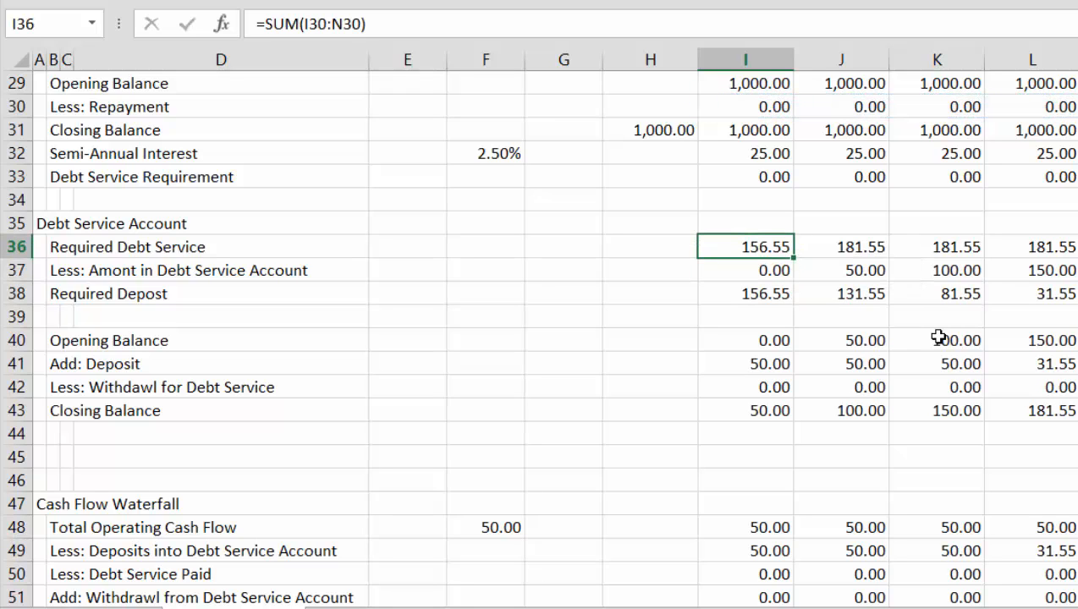
Fill the repayment-only formula from I36 across all month columns of row 36
{"action": "key", "text": "ctrl+shift+Right"}
{"action": "key", "text": "ctrl+r"}
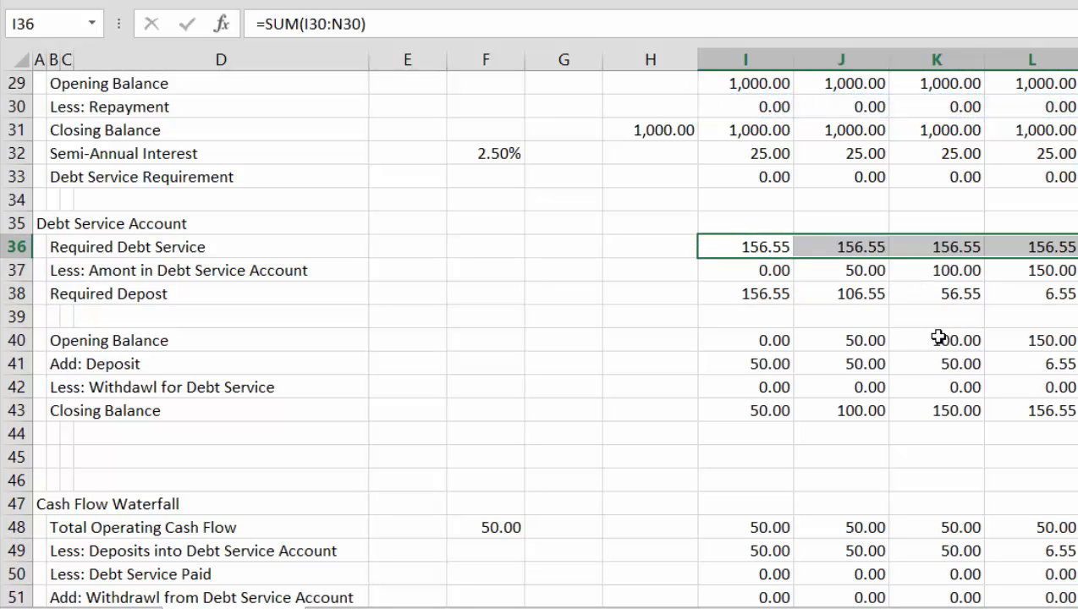
{"action": "key", "text": "ctrl+shift+Left"}
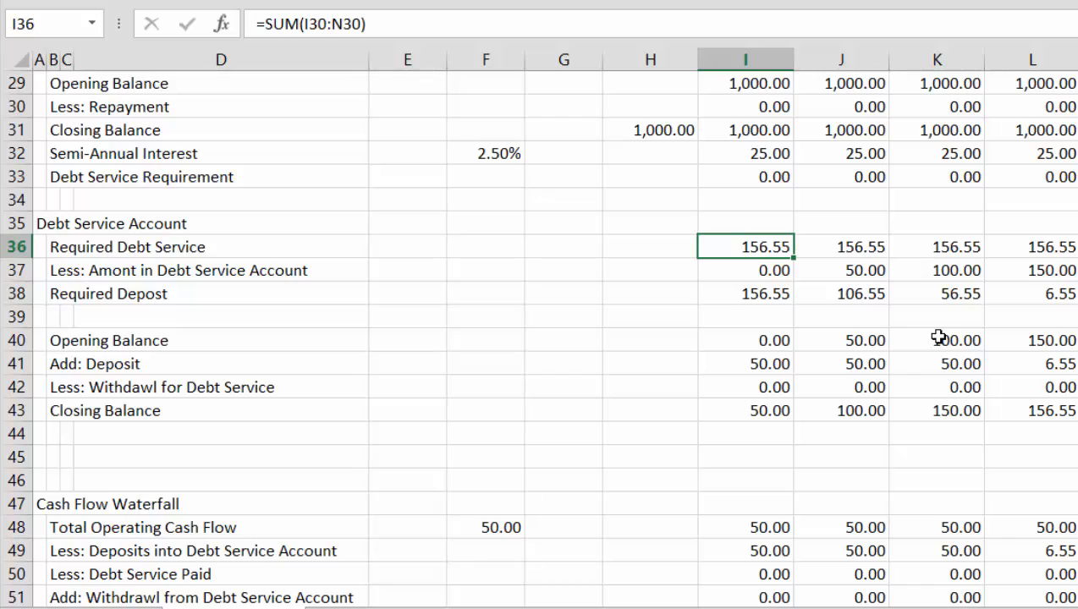
Add the semi-annual interest to the Required Debt Service formula in I36, making it =SUM(I30:N30)+I32
{"action": "key", "text": "Down"}
{"action": "key", "text": "Up"}
{"action": "key", "text": "F2"}
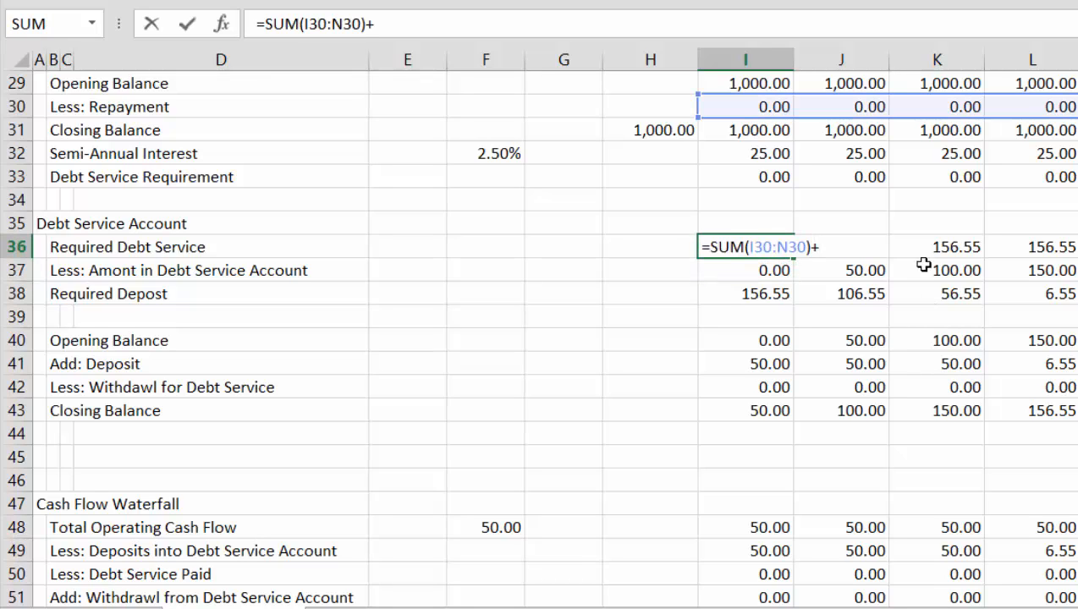
{"action": "left_click", "coordinate": [745, 157]}
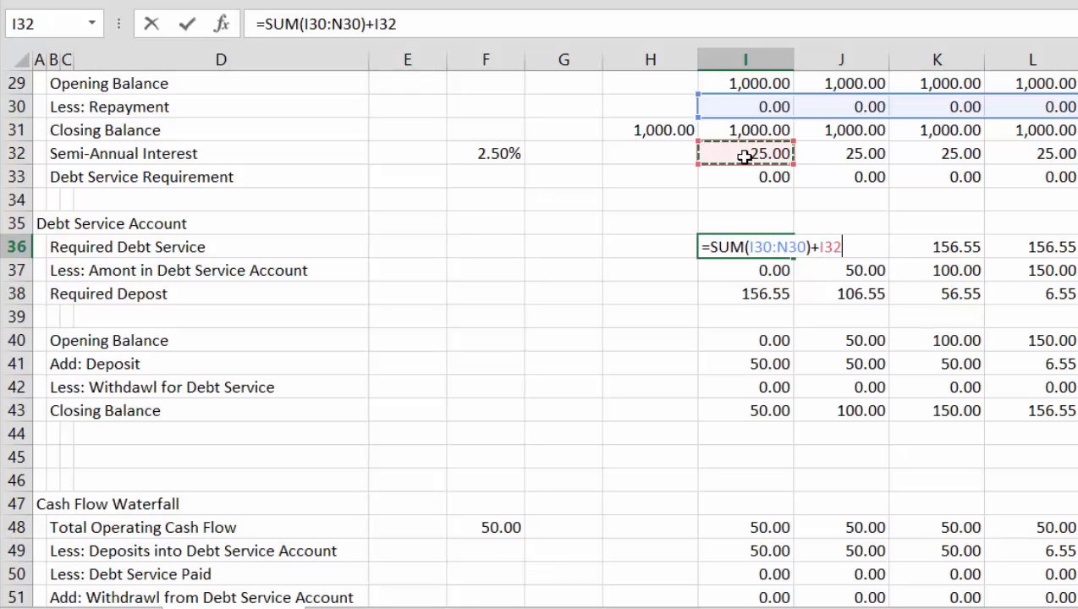
{"action": "key", "text": "Return"}
{"action": "key", "text": "Up"}
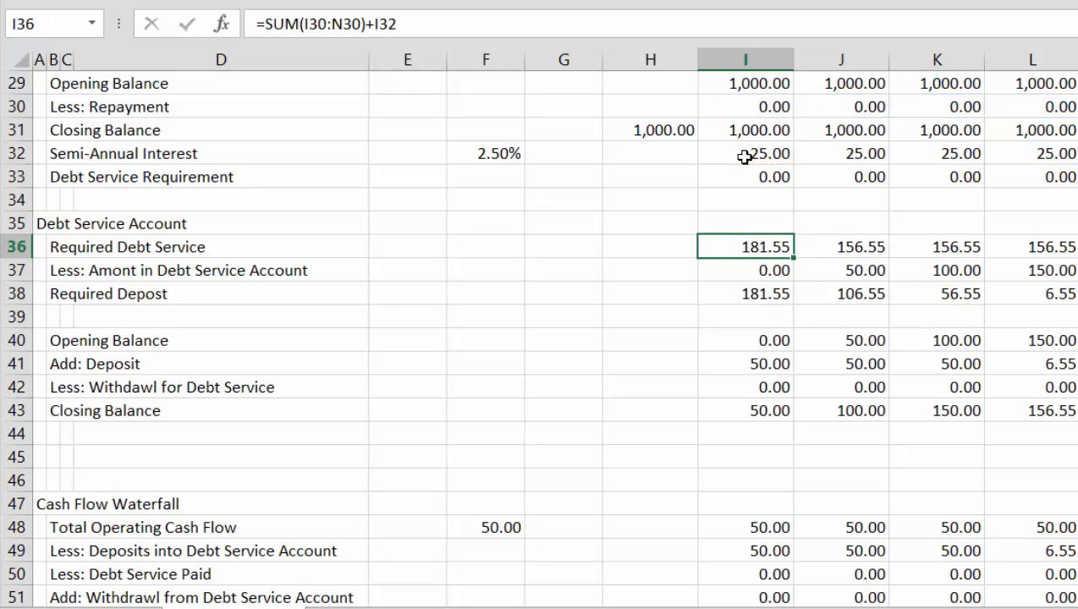
Fill the Required Debt Service formula including interest from I36 across all month columns of row 36
{"action": "key", "text": "ctrl+shift+Right"}
{"action": "key", "text": "ctrl+r"}
Examine the required deposit values and formulas in row 38 across the month columns
{"action": "key", "text": "Down"}
{"action": "key", "text": "Down"}
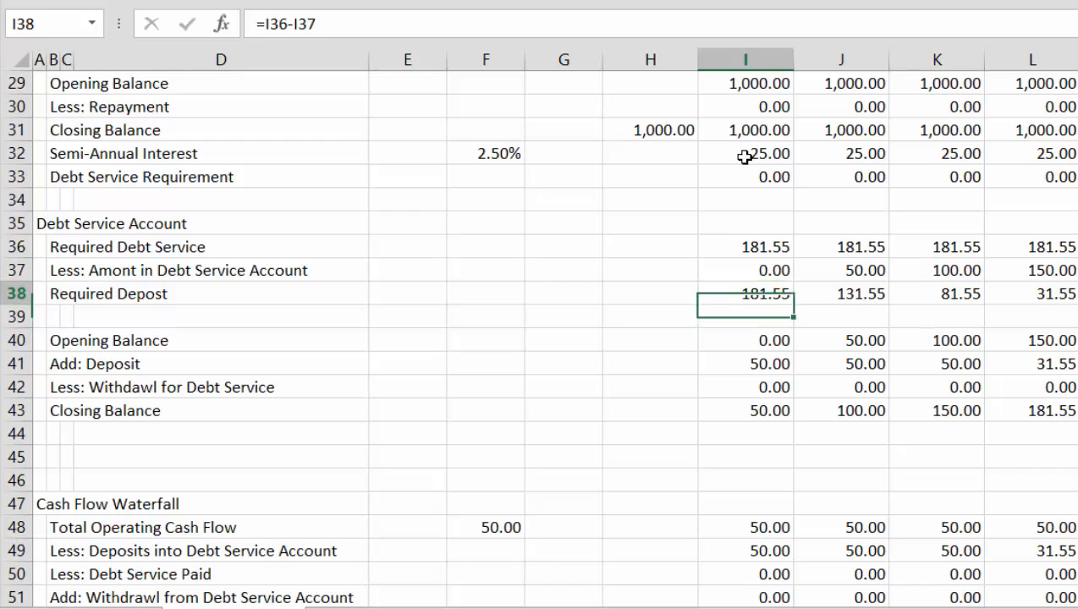
{"action": "key", "text": "Right"}
{"action": "key", "text": "Right"}
{"action": "key", "text": "Right"}
{"action": "key", "text": "Right"}
{"action": "key", "text": "Right"}
{"action": "key", "text": "Right"}
{"action": "key", "text": "Right"}
{"action": "key", "text": "Right"}
{"action": "key", "text": "Right"}
{"action": "key", "text": "Right"}
{"action": "key", "text": "Right"}
{"action": "key", "text": "Right"}
{"action": "key", "text": "Right"}
{"action": "key", "text": "Right"}
{"action": "key", "text": "Right"}
{"action": "key", "text": "Right"}
{"action": "key", "text": "Right"}
{"action": "key", "text": "Right"}
{"action": "key", "text": "Right"}
{"action": "key", "text": "Right"}
{"action": "key", "text": "Right"}
{"action": "key", "text": "Right"}
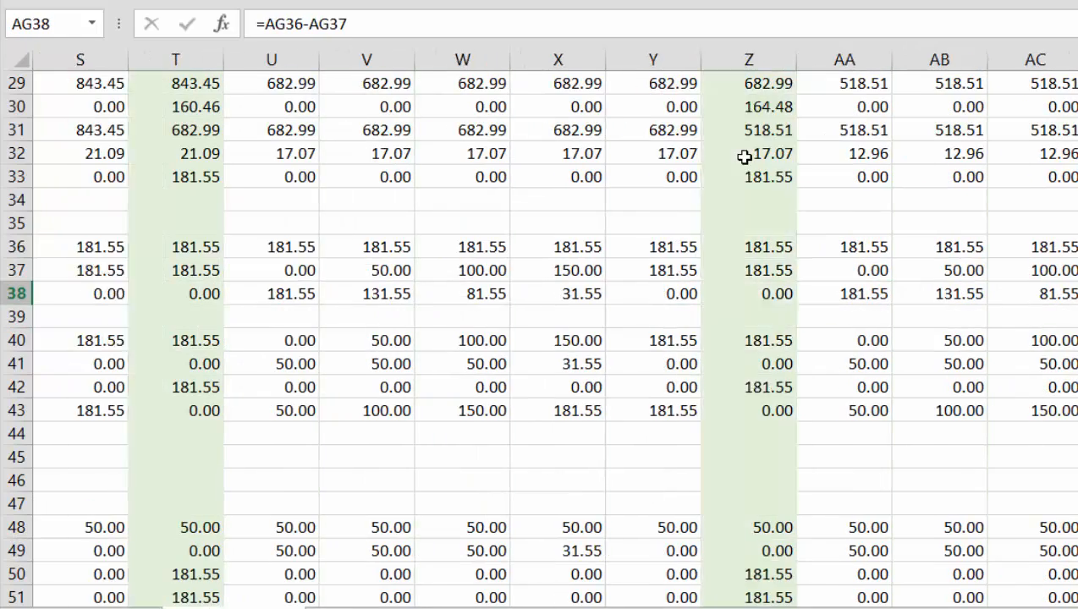
{"action": "key", "text": "Left"}
{"action": "key", "text": "Left"}
{"action": "key", "text": "Left"}
{"action": "key", "text": "Left"}
{"action": "key", "text": "Left"}
{"action": "key", "text": "Left"}
{"action": "key", "text": "Left"}
{"action": "key", "text": "Left"}
{"action": "key", "text": "Left"}
{"action": "key", "text": "Left"}
{"action": "key", "text": "Left"}
{"action": "key", "text": "Left"}
{"action": "key", "text": "Left"}
{"action": "key", "text": "Left"}
{"action": "key", "text": "Left"}
{"action": "key", "text": "Left"}
{"action": "key", "text": "Left"}
{"action": "key", "text": "Left"}
{"action": "key", "text": "Left"}
{"action": "key", "text": "Left"}
{"action": "key", "text": "Left"}
{"action": "key", "text": "Left"}
{"action": "key", "text": "Left"}
{"action": "key", "text": "Left"}
{"action": "key", "text": "Left"}
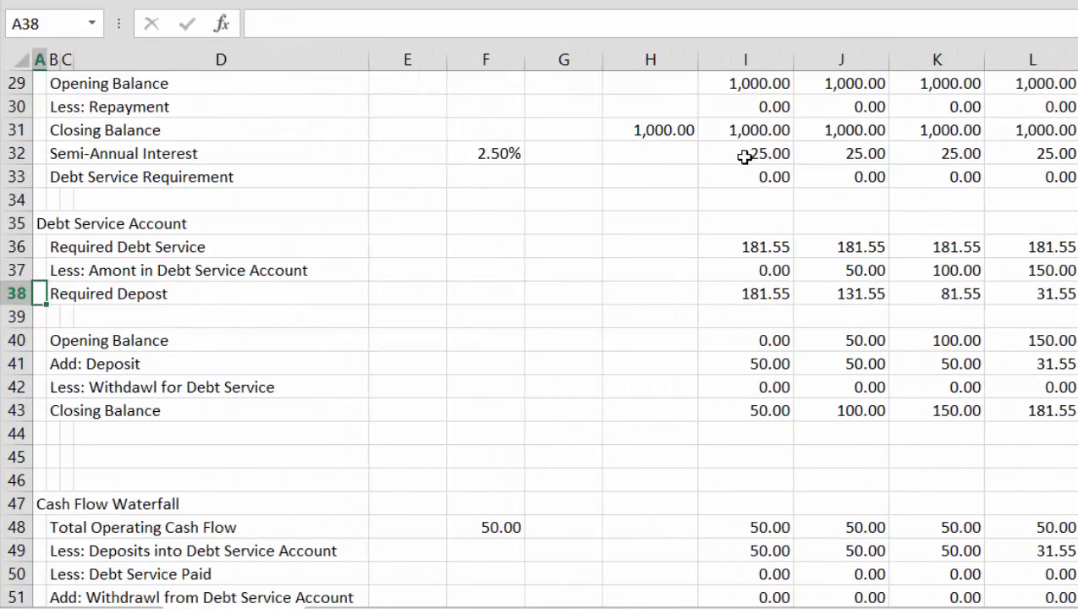
Review the Debt Service Account and Cash Flow Waterfall rows, from row 38 down to the rows below Remaining Cash Flow
{"action": "key", "text": "Down"}
{"action": "key", "text": "Down"}
{"action": "key", "text": "Down"}
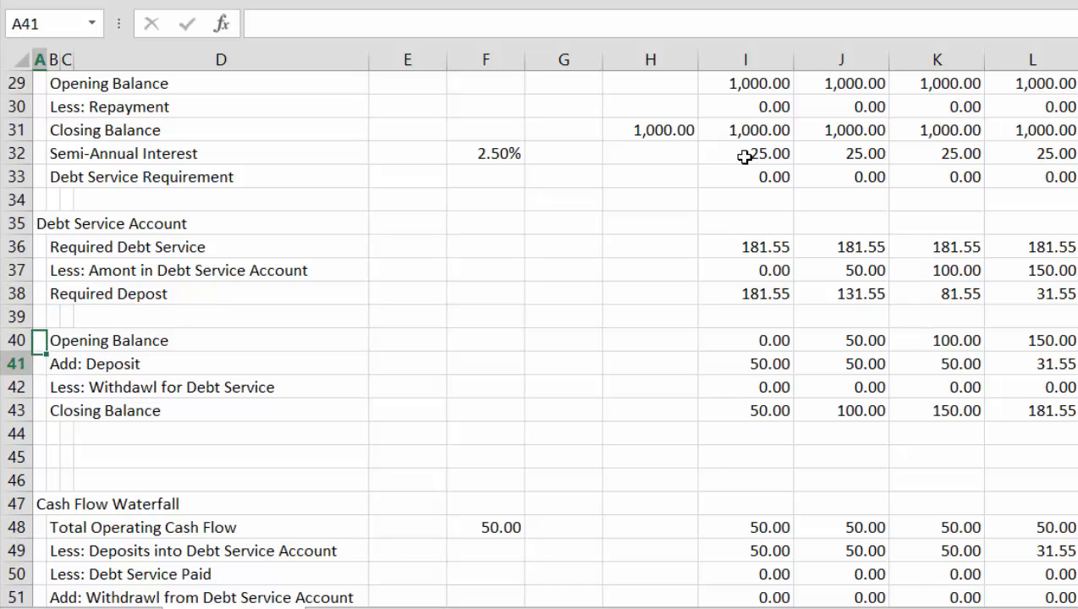
{"action": "key", "text": "Down"}
{"action": "key", "text": "Down"}
{"action": "key", "text": "Down"}
{"action": "key", "text": "Down"}
{"action": "key", "text": "Down"}
{"action": "key", "text": "Down"}
{"action": "key", "text": "Down"}
{"action": "key", "text": "Down"}
{"action": "key", "text": "Down"}
{"action": "key", "text": "Down"}
{"action": "key", "text": "Down"}
{"action": "key", "text": "Down"}
{"action": "key", "text": "Down"}
{"action": "key", "text": "Down"}
{"action": "key", "text": "Down"}
{"action": "key", "text": "Down"}
{"action": "key", "text": "Down"}
{"action": "key", "text": "Up"}
{"action": "key", "text": "Up"}
{"action": "key", "text": "Up"}
{"action": "key", "text": "Up"}
{"action": "key", "text": "Up"}
{"action": "key", "text": "Up"}
{"action": "key", "text": "Up"}
{"action": "key", "text": "Up"}
{"action": "key", "text": "Up"}
{"action": "key", "text": "Up"}
{"action": "key", "text": "Up"}
{"action": "key", "text": "Up"}
{"action": "key", "text": "Up"}
{"action": "key", "text": "Up"}
{"action": "key", "text": "Up"}
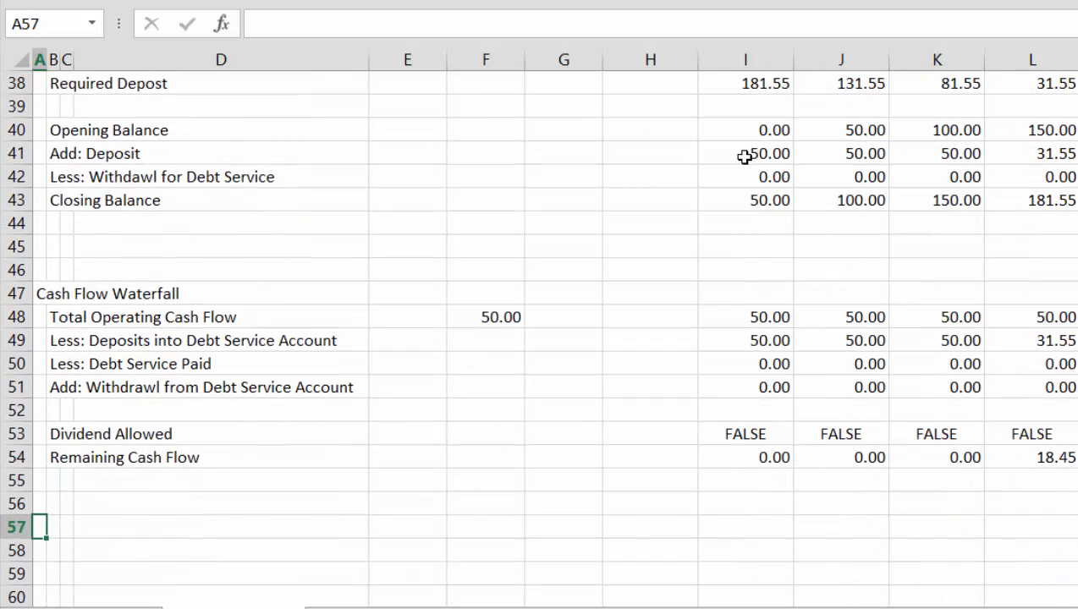
Delete the entire Dividend Allowed row, row 53, from the Cash Flow Waterfall
{"action": "key", "text": "Down"}
{"action": "key", "text": "Down"}
{"action": "key", "text": "Down"}
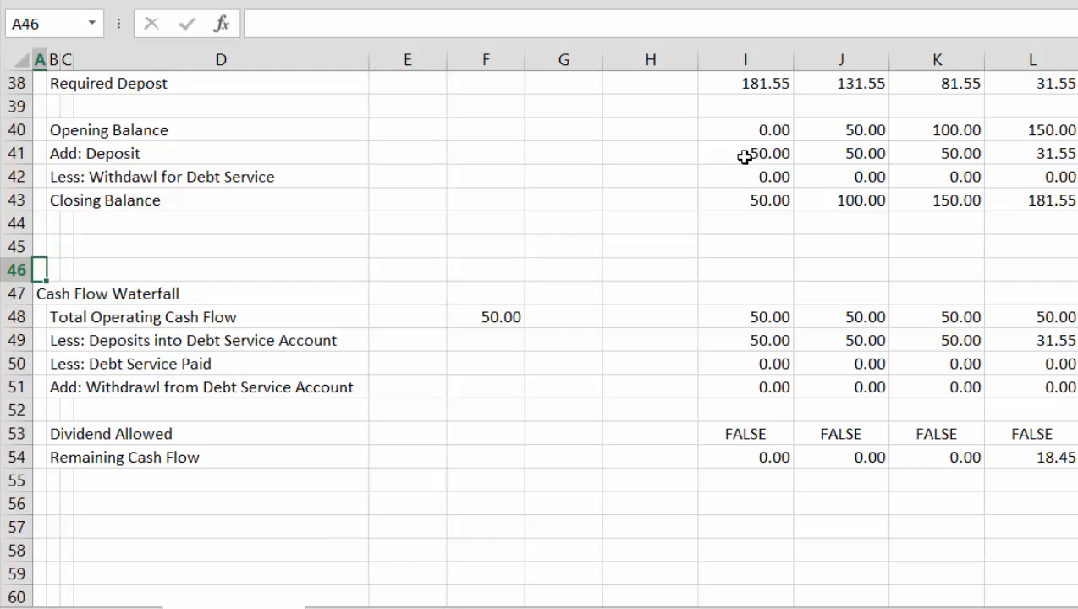
{"action": "key", "text": "Right"}
{"action": "key", "text": "Right"}
{"action": "key", "text": "Right"}
{"action": "key", "text": "Right"}
{"action": "key", "text": "Right"}
{"action": "key", "text": "Right"}
{"action": "key", "text": "Right"}
{"action": "key", "text": "Right"}
{"action": "key", "text": "Right"}
{"action": "key", "text": "Down"}
{"action": "key", "text": "Down"}
{"action": "key", "text": "Down"}
{"action": "key", "text": "Down"}
{"action": "key", "text": "Down"}
{"action": "key", "text": "Down"}
{"action": "key", "text": "Down"}
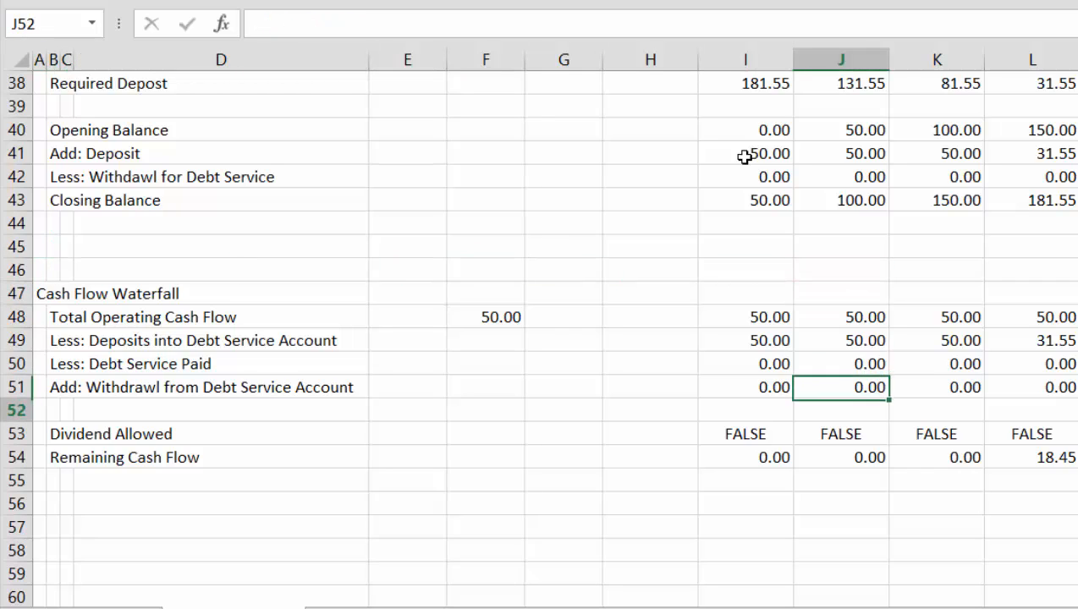
{"action": "key", "text": "shift+space"}
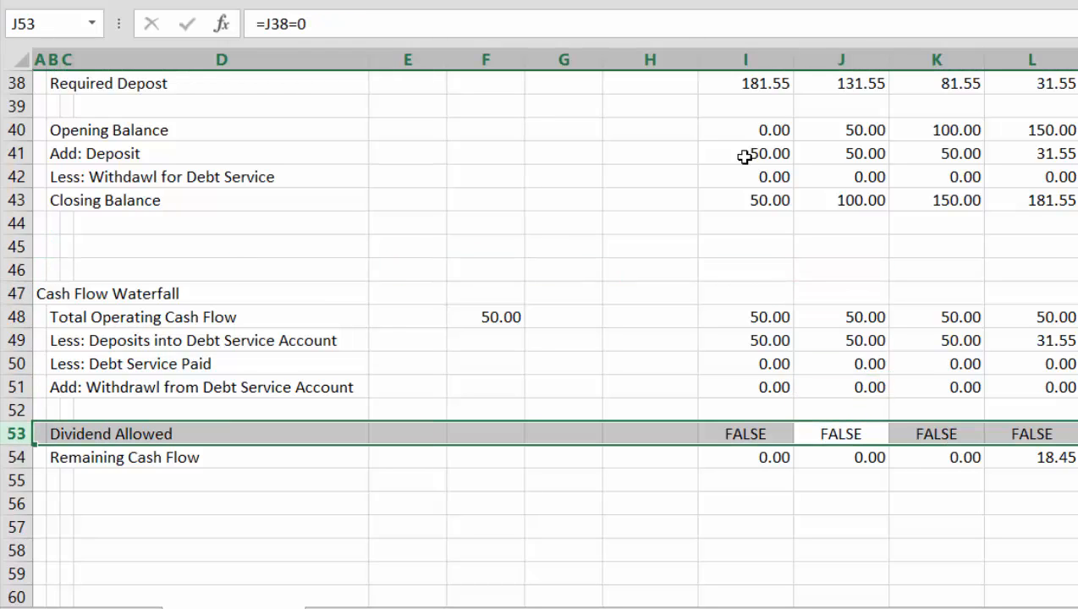
{"action": "key", "text": "ctrl+minus"}
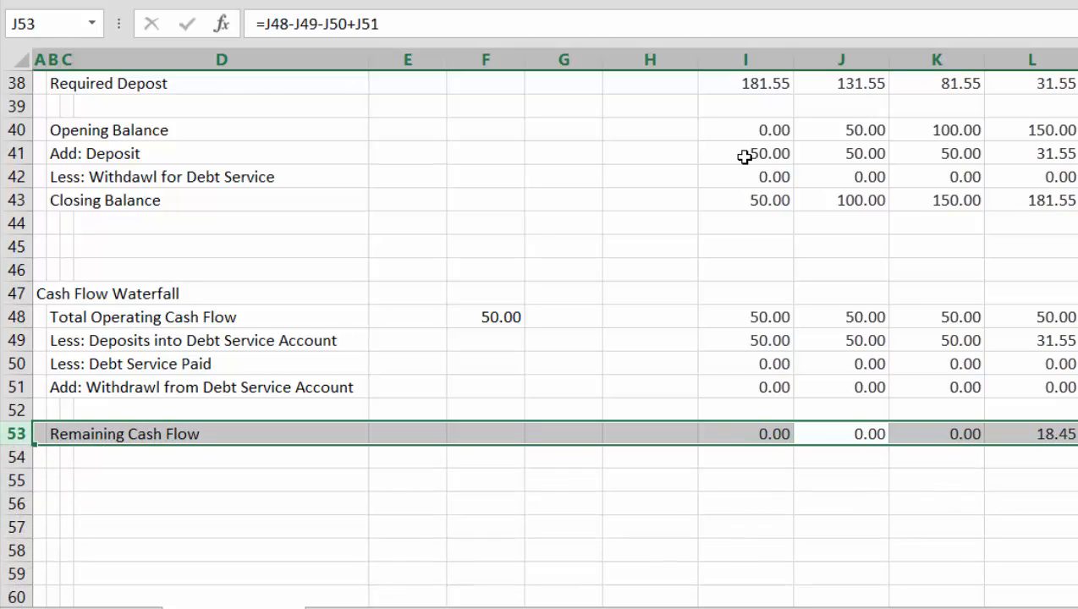
{"action": "key", "text": "shift+BackSpace"}
Examine the Remaining Cash Flow values in row 53 across all month columns, including the months after the final debt payment
{"action": "key", "text": "Right"}
{"action": "key", "text": "Right"}
{"action": "key", "text": "Right"}
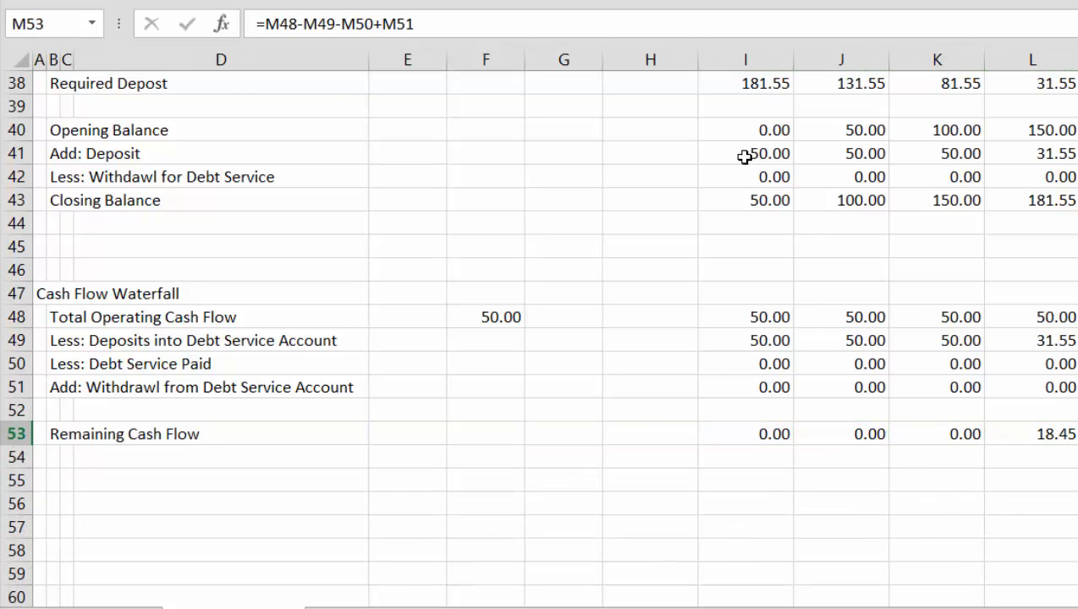
{"action": "key", "text": "Left"}
{"action": "key", "text": "Right"}
{"action": "key", "text": "Right"}
{"action": "key", "text": "Right"}
{"action": "key", "text": "Right"}
{"action": "key", "text": "Right"}
{"action": "key", "text": "Right"}
{"action": "key", "text": "Right"}
{"action": "key", "text": "Right"}
{"action": "key", "text": "Right"}
{"action": "key", "text": "Right"}
{"action": "key", "text": "Right"}
{"action": "key", "text": "Right"}
{"action": "key", "text": "Right"}
{"action": "key", "text": "Right"}
{"action": "key", "text": "Right"}
{"action": "key", "text": "Right"}
{"action": "key", "text": "Right"}
{"action": "key", "text": "Right"}
{"action": "key", "text": "Right"}
{"action": "key", "text": "Right"}
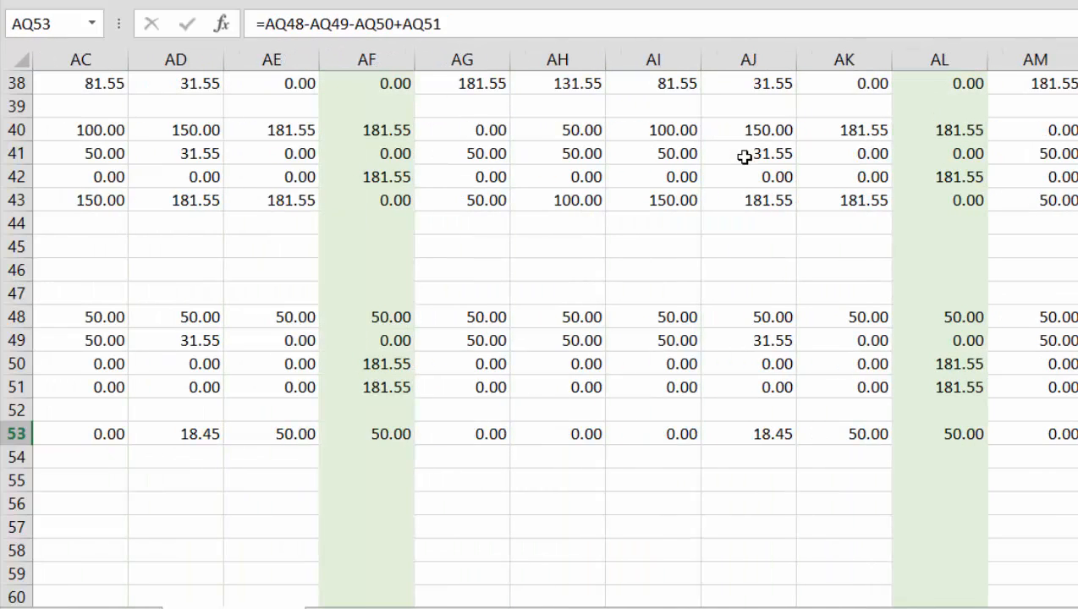
{"action": "key", "text": "Right"}
{"action": "key", "text": "Right"}
{"action": "key", "text": "Right"}
{"action": "key", "text": "Right"}
{"action": "key", "text": "Right"}
{"action": "key", "text": "Right"}
{"action": "key", "text": "Right"}
{"action": "key", "text": "Right"}
{"action": "key", "text": "Right"}
{"action": "key", "text": "Right"}
{"action": "key", "text": "Right"}
{"action": "key", "text": "Right"}
{"action": "key", "text": "Right"}
{"action": "key", "text": "Right"}
{"action": "key", "text": "Right"}
{"action": "key", "text": "Left"}
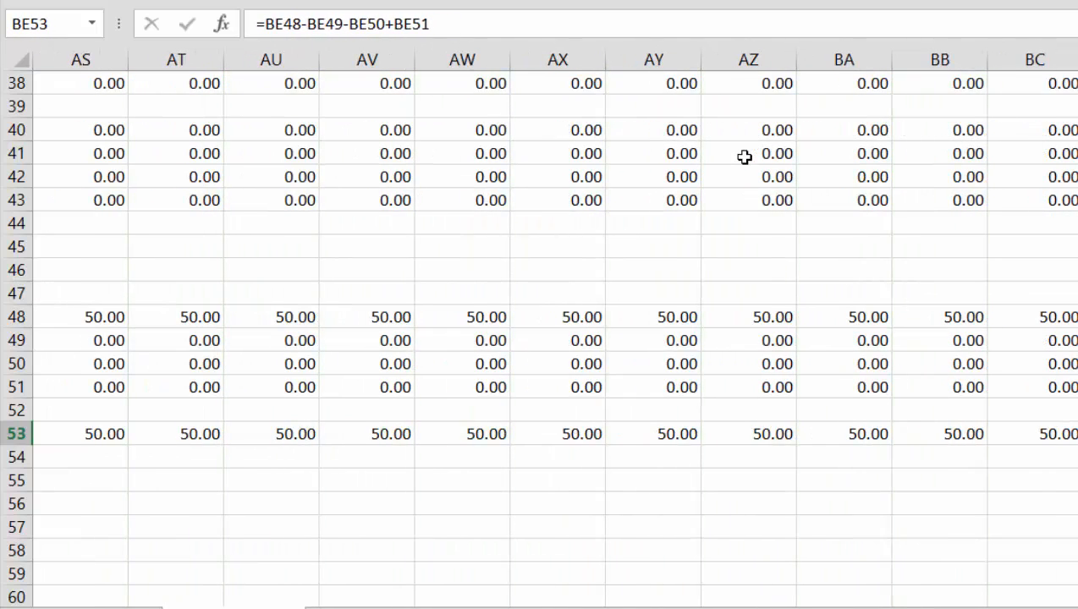
{"action": "key", "text": "Left"}
{"action": "key", "text": "Left"}
{"action": "key", "text": "Left"}
{"action": "key", "text": "Left"}
{"action": "key", "text": "Left"}
{"action": "key", "text": "Left"}
{"action": "key", "text": "Left"}
{"action": "key", "text": "Left"}
{"action": "key", "text": "Left"}
{"action": "key", "text": "Left"}
{"action": "key", "text": "Left"}
{"action": "key", "text": "Left"}
{"action": "key", "text": "Left"}
{"action": "key", "text": "Left"}
{"action": "key", "text": "Left"}
{"action": "key", "text": "Left"}
{"action": "key", "text": "Left"}
{"action": "key", "text": "Left"}
{"action": "key", "text": "Left"}
{"action": "key", "text": "Left"}
{"action": "key", "text": "Left"}
{"action": "key", "text": "Left"}
{"action": "key", "text": "Right"}
{"action": "key", "text": "Right"}
{"action": "key", "text": "Right"}
{"action": "key", "text": "Right"}
{"action": "key", "text": "Right"}
{"action": "key", "text": "Right"}
{"action": "key", "text": "Right"}
{"action": "key", "text": "Right"}
{"action": "key", "text": "Right"}
{"action": "key", "text": "Right"}
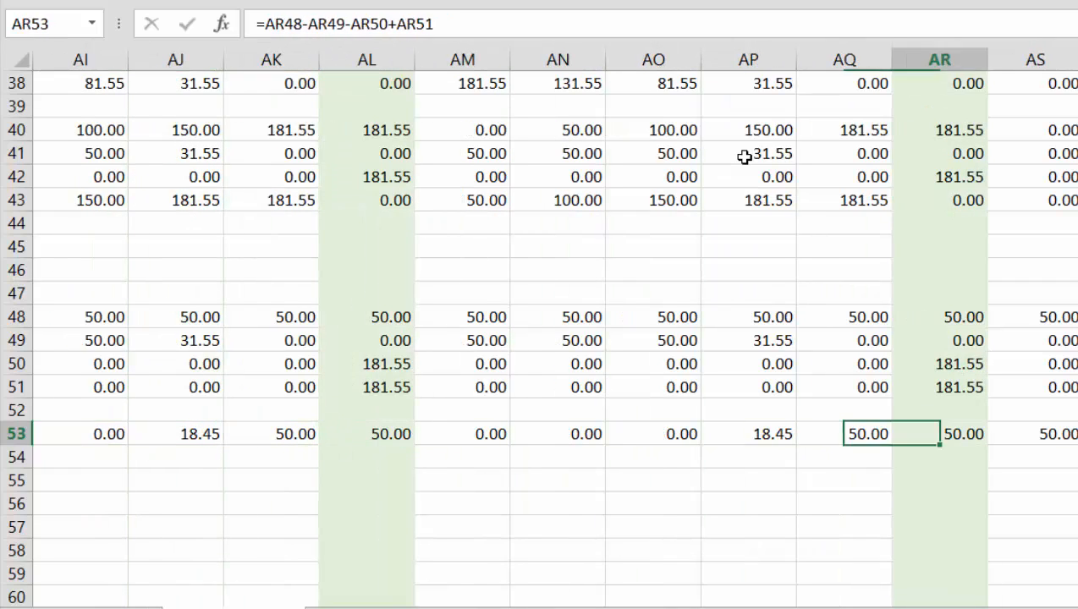
{"action": "key", "text": "Left"}
{"action": "key", "text": "Left"}
{"action": "key", "text": "Left"}
{"action": "key", "text": "Left"}
{"action": "key", "text": "Left"}
{"action": "key", "text": "Left"}
{"action": "key", "text": "Left"}
{"action": "key", "text": "Left"}
{"action": "key", "text": "Left"}
{"action": "key", "text": "Left"}
{"action": "key", "text": "Left"}
{"action": "key", "text": "Left"}
{"action": "key", "text": "Left"}
{"action": "key", "text": "Left"}
{"action": "key", "text": "Left"}
{"action": "key", "text": "Left"}
{"action": "key", "text": "Left"}
{"action": "key", "text": "Left"}
{"action": "key", "text": "Left"}
{"action": "key", "text": "Left"}
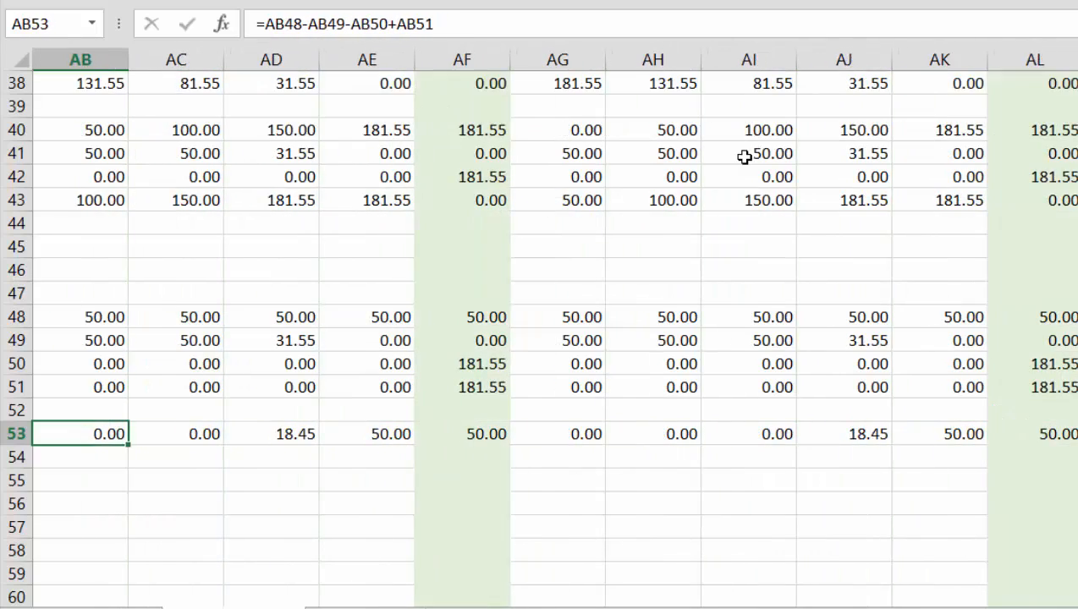
Extend the label in B53 to read "Remaining Cash Flow (Dividends)"
{"action": "key", "text": "Home"}
{"action": "key", "text": "Up"}
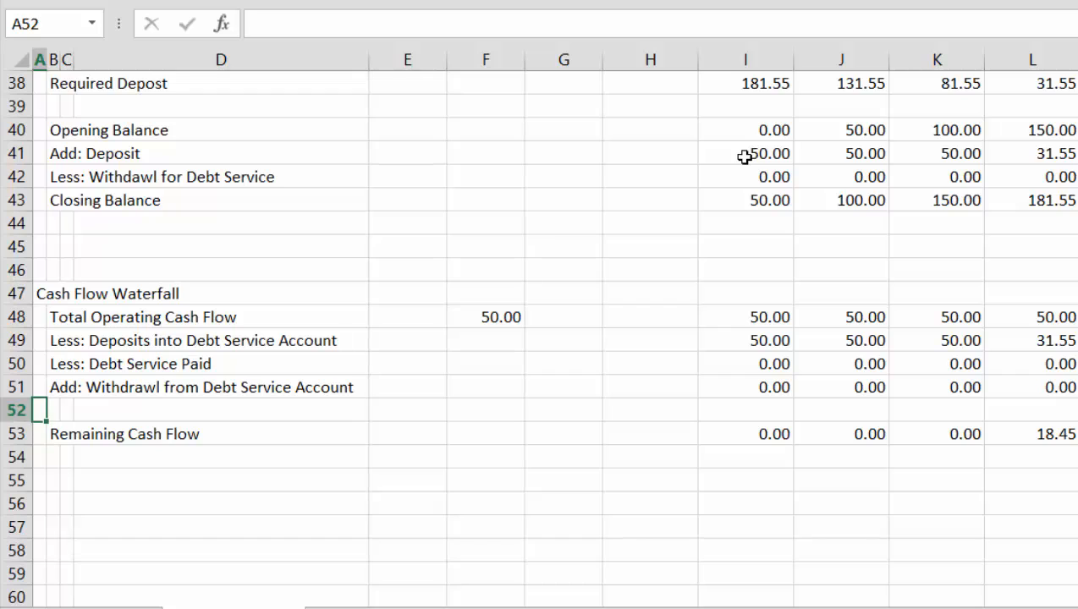
{"action": "key", "text": "Up"}
{"action": "key", "text": "Up"}
{"action": "key", "text": "Up"}
{"action": "key", "text": "Up"}
{"action": "key", "text": "Up"}
{"action": "key", "text": "Up"}
{"action": "key", "text": "Up"}
{"action": "key", "text": "Up"}
{"action": "key", "text": "Up"}
{"action": "key", "text": "Up"}
{"action": "key", "text": "Up"}
{"action": "key", "text": "Up"}
{"action": "key", "text": "Down"}
{"action": "key", "text": "Down"}
{"action": "key", "text": "Down"}
{"action": "key", "text": "Down"}
{"action": "key", "text": "Down"}
{"action": "key", "text": "Down"}
{"action": "key", "text": "Down"}
{"action": "key", "text": "Down"}
{"action": "key", "text": "Down"}
{"action": "key", "text": "Down"}
{"action": "key", "text": "Down"}
{"action": "key", "text": "Down"}
{"action": "key", "text": "Down"}
{"action": "key", "text": "Down"}
{"action": "key", "text": "Down"}
{"action": "key", "text": "Down"}
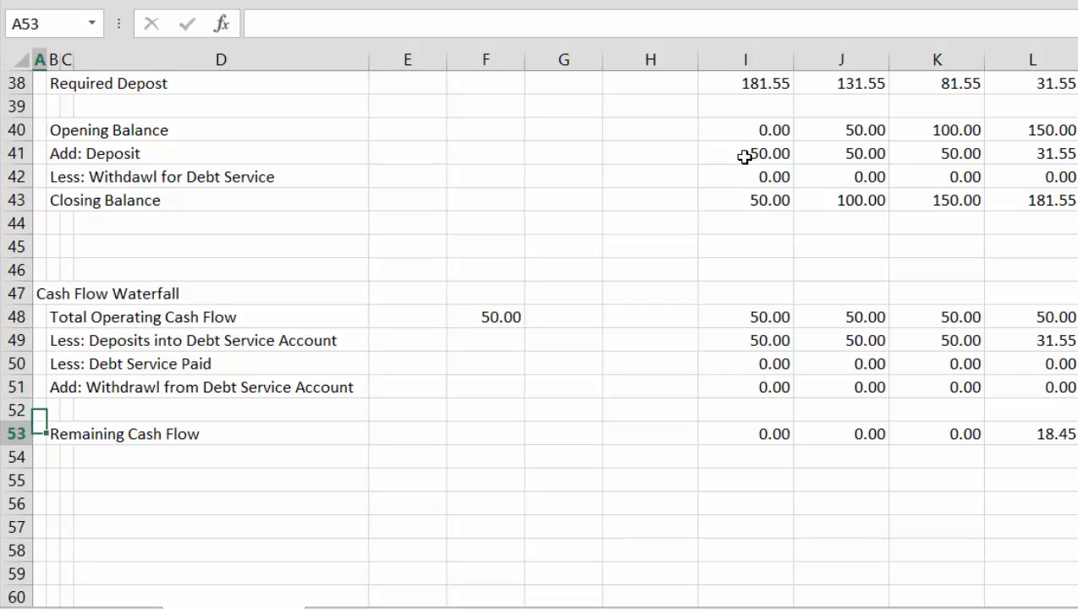
{"action": "key", "text": "Right"}
{"action": "key", "text": "Up"}
{"action": "key", "text": "Up"}
{"action": "key", "text": "Up"}
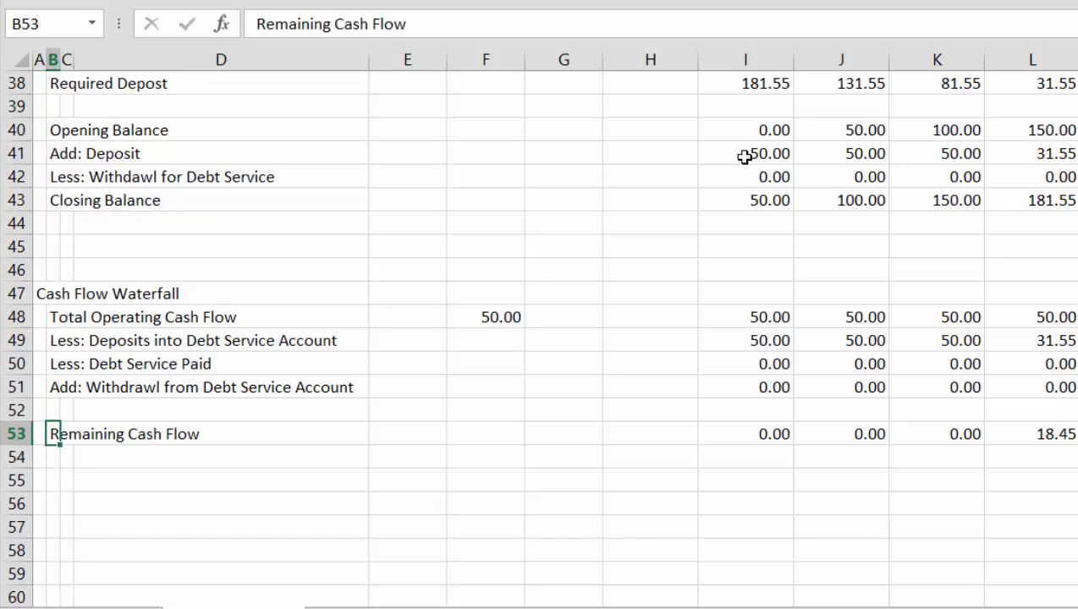
{"action": "key", "text": "F2"}
{"action": "type", "text": "(Div"}
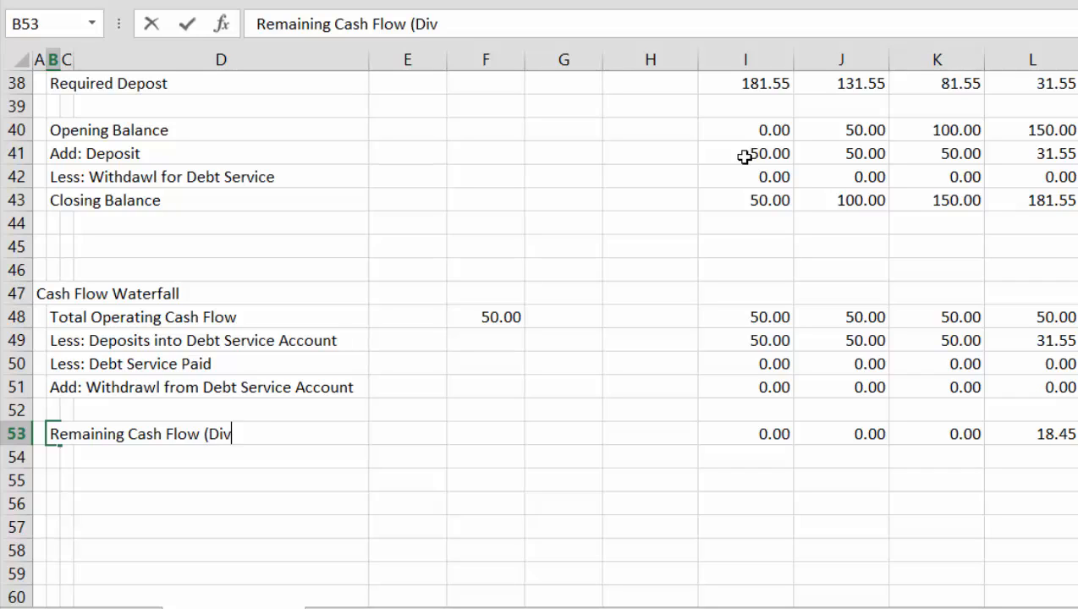
{"action": "type", "text": "idends"}
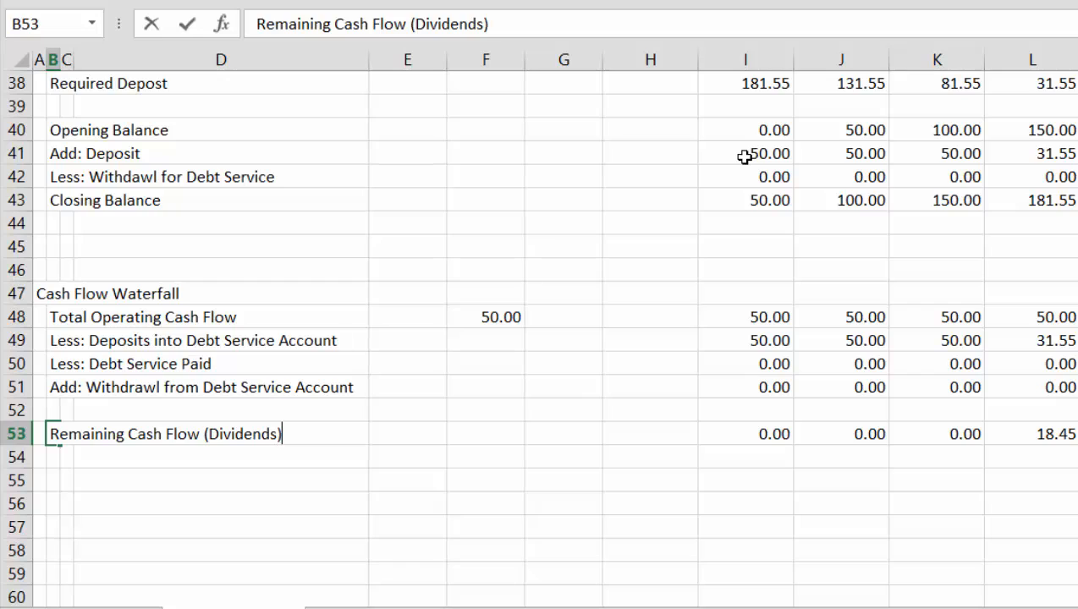
{"action": "key", "text": "Return"}
Review the Cash Flow Waterfall rows above Remaining Cash Flow, up to Total Operating Cash Flow in row 48
{"action": "key", "text": "Up"}
{"action": "key", "text": "Up"}
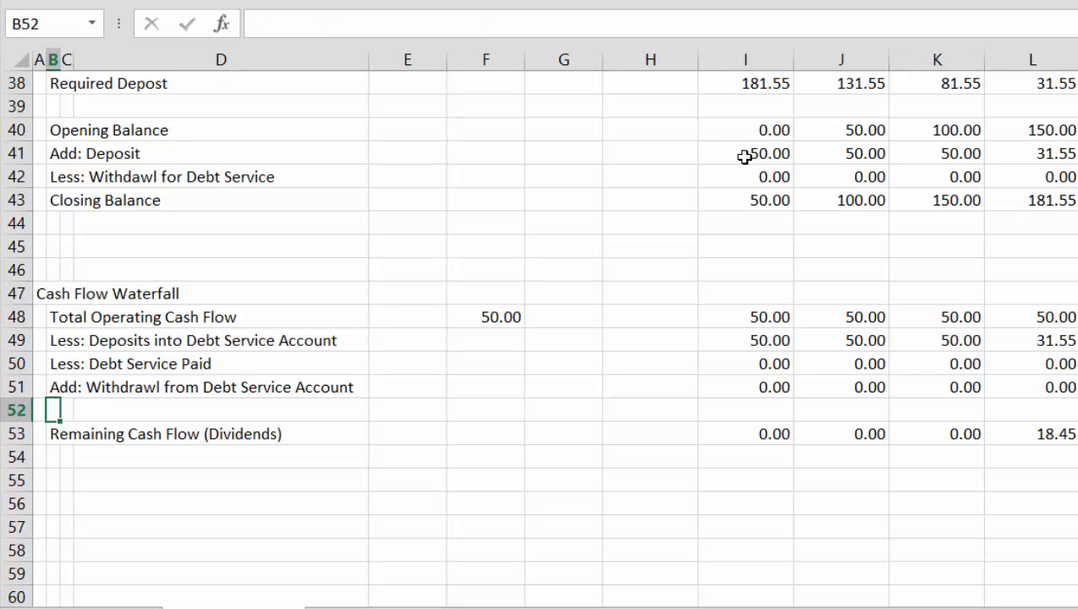
{"action": "key", "text": "Up"}
{"action": "key", "text": "Up"}
{"action": "key", "text": "Up"}
{"action": "key", "text": "Up"}
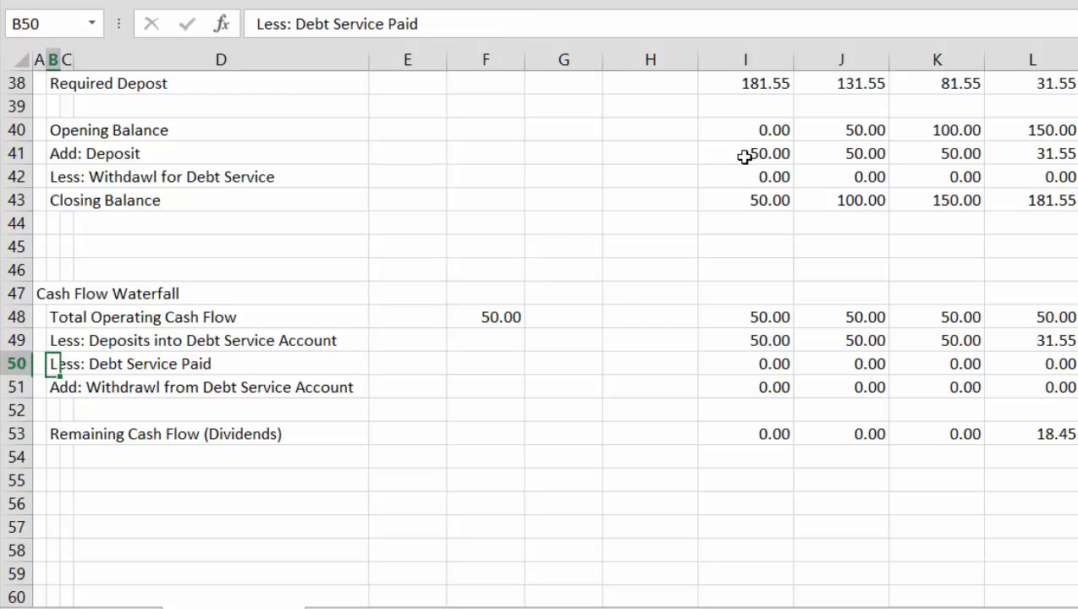
{"action": "key", "text": "Right"}
{"action": "key", "text": "Right"}
{"action": "key", "text": "Right"}
{"action": "key", "text": "Right"}
{"action": "key", "text": "Right"}
{"action": "key", "text": "Right"}
{"action": "key", "text": "Right"}
{"action": "key", "text": "Right"}
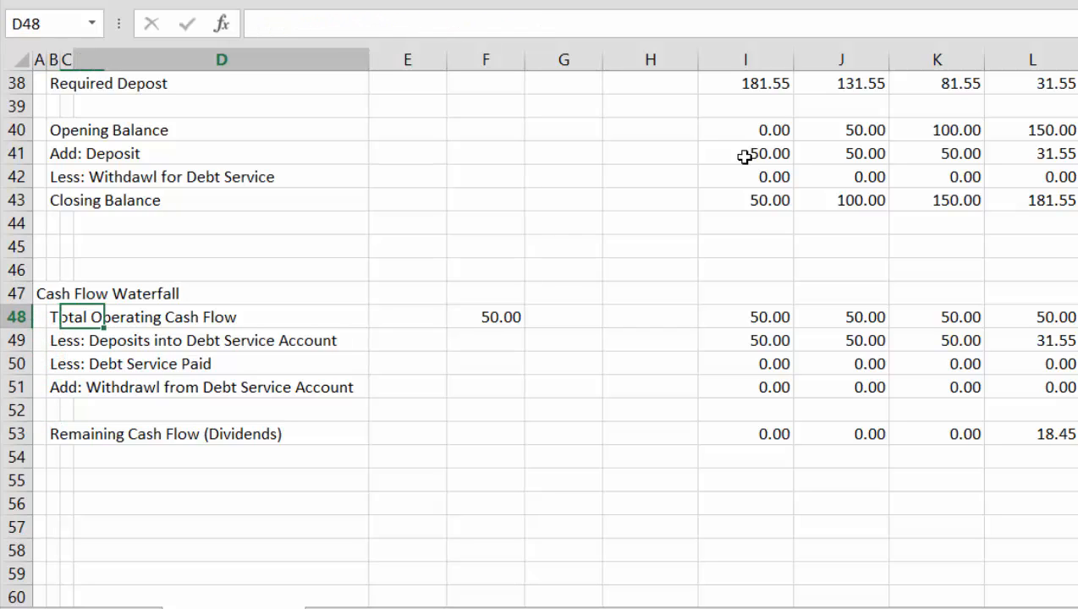